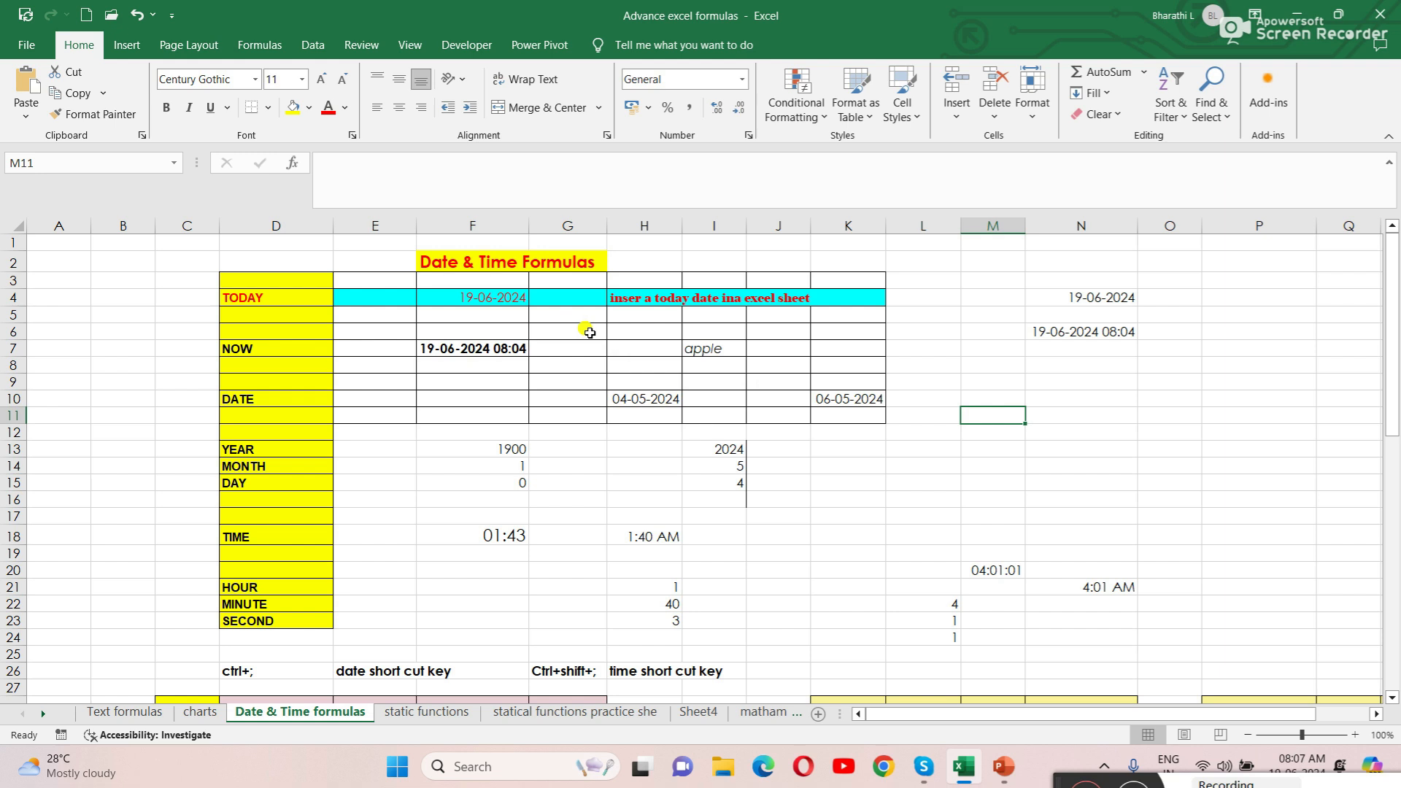
Step: Review the function labels TODAY, NOW, DATE, YEAR, MONTH and DAY in column D of the Date & Time formulas sheet
left_click(275, 295)
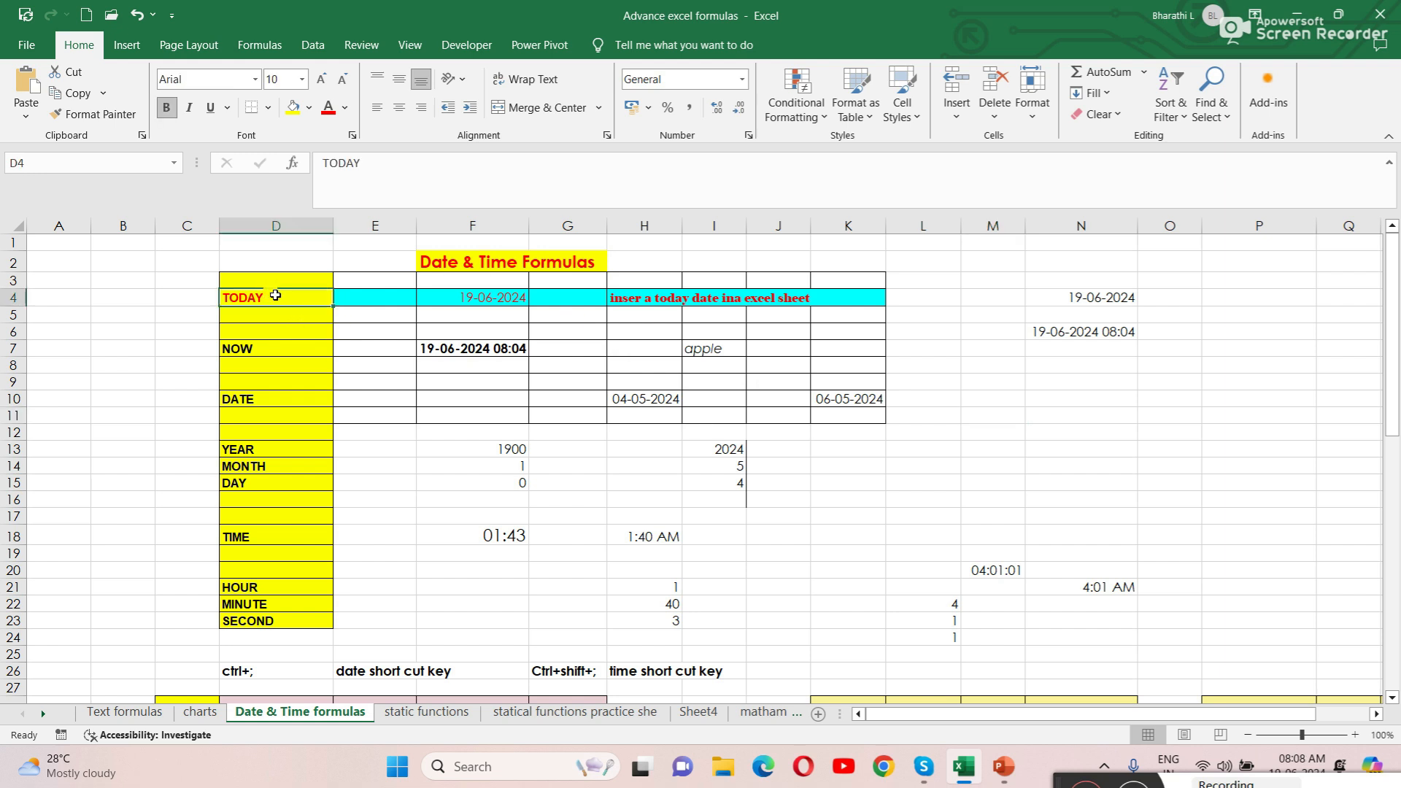
left_click(255, 348)
left_click(256, 399)
left_click(263, 450)
left_click(267, 465)
left_click(266, 493)
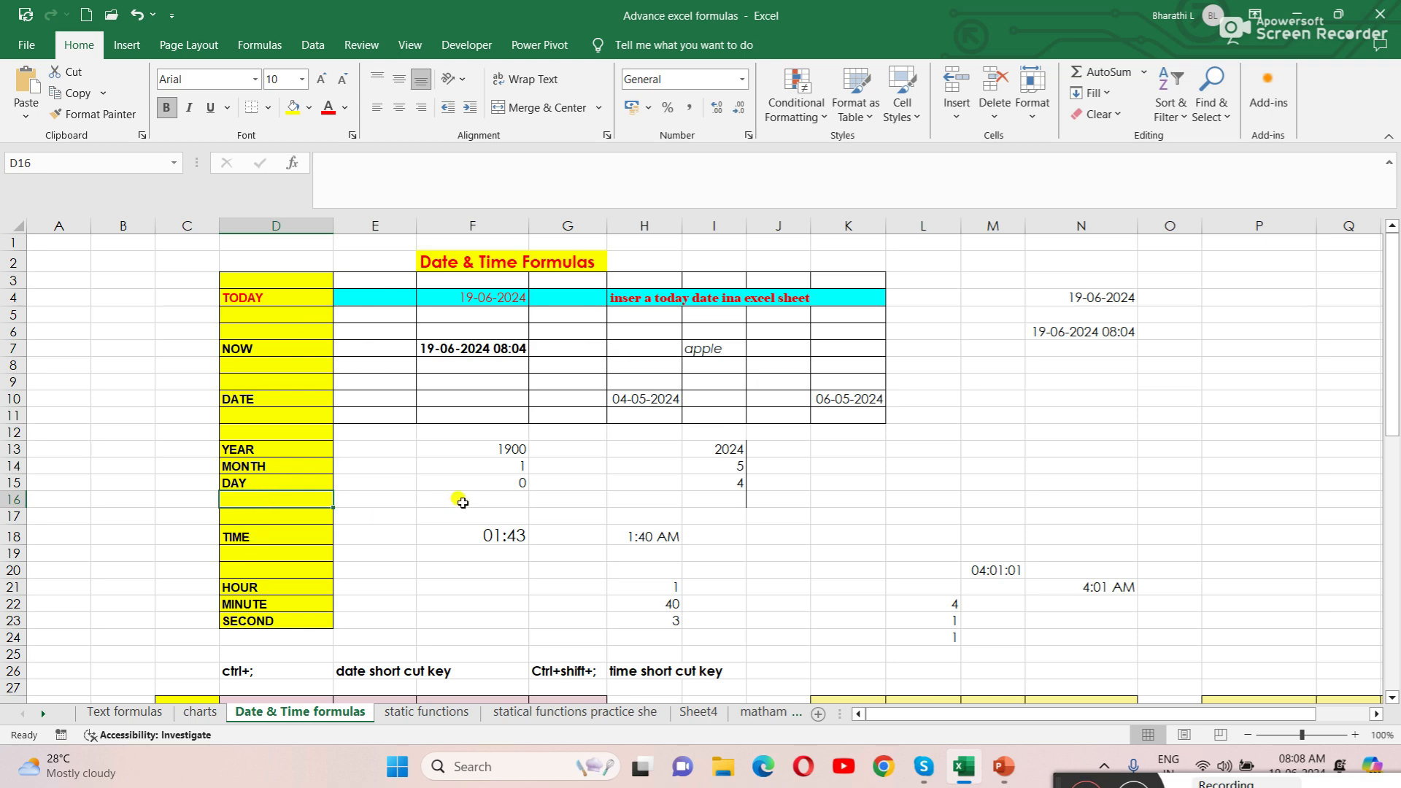
Step: Examine the example DATE and TODAY formulas in cells D28 and D29 of the lower practice table
scroll(462, 502, "down", 6)
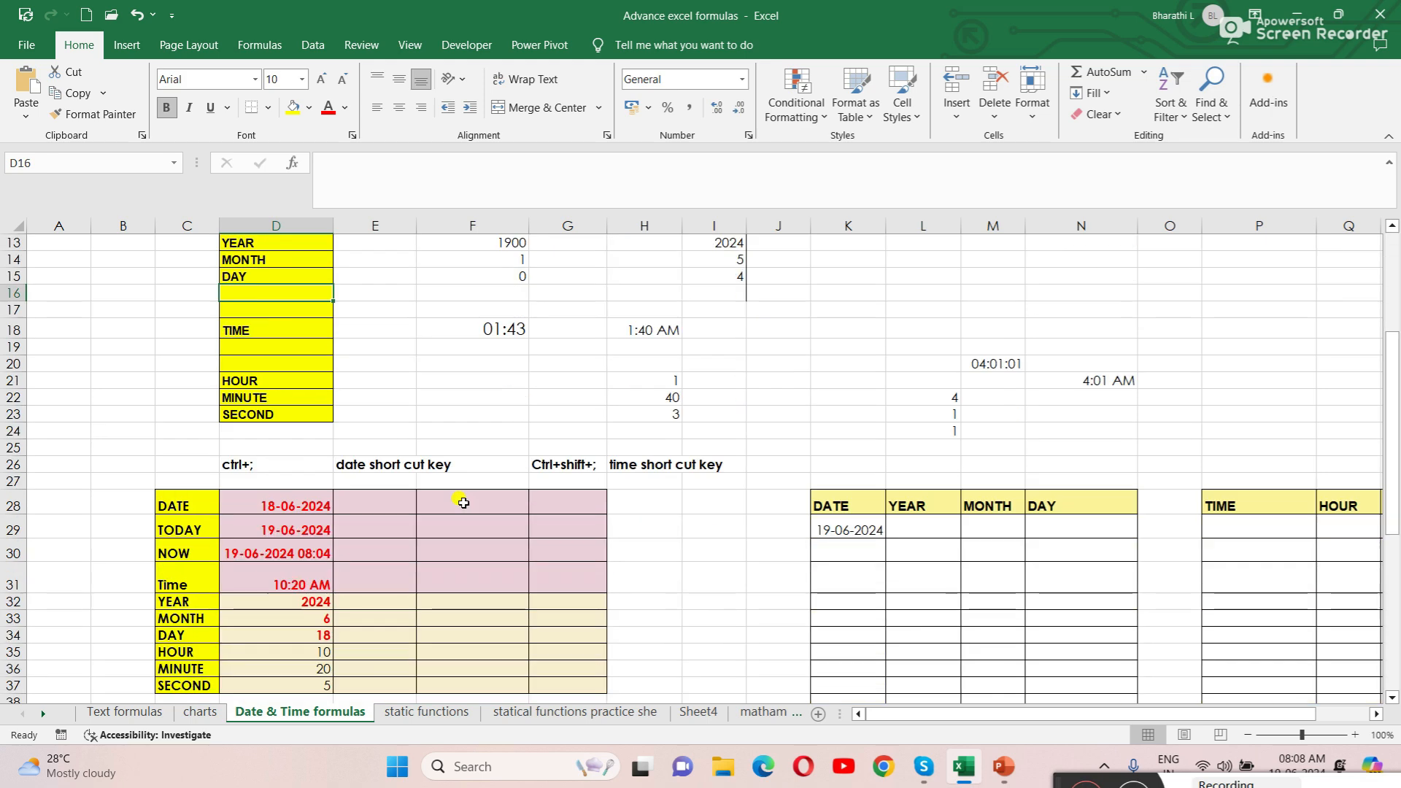
left_click(191, 400)
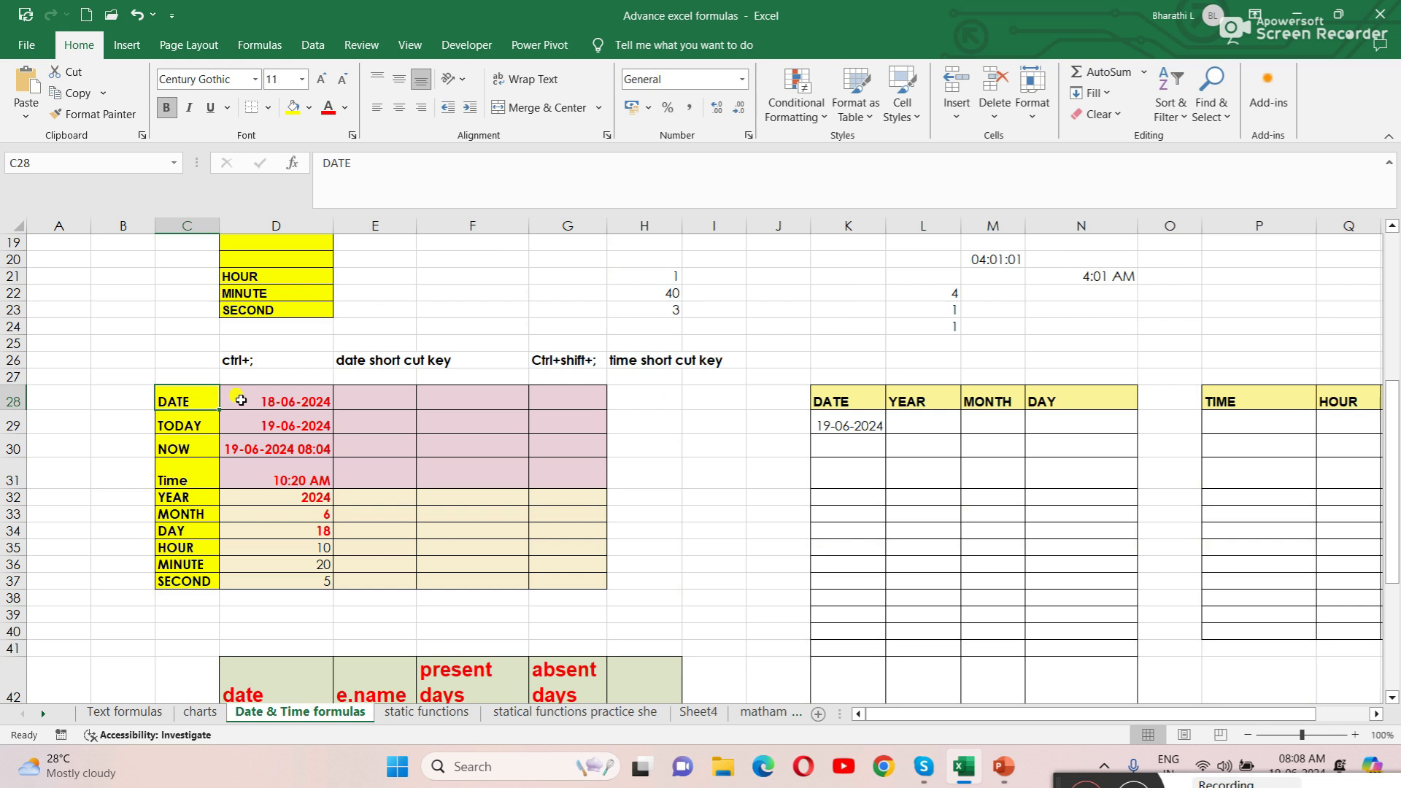
left_click(244, 402)
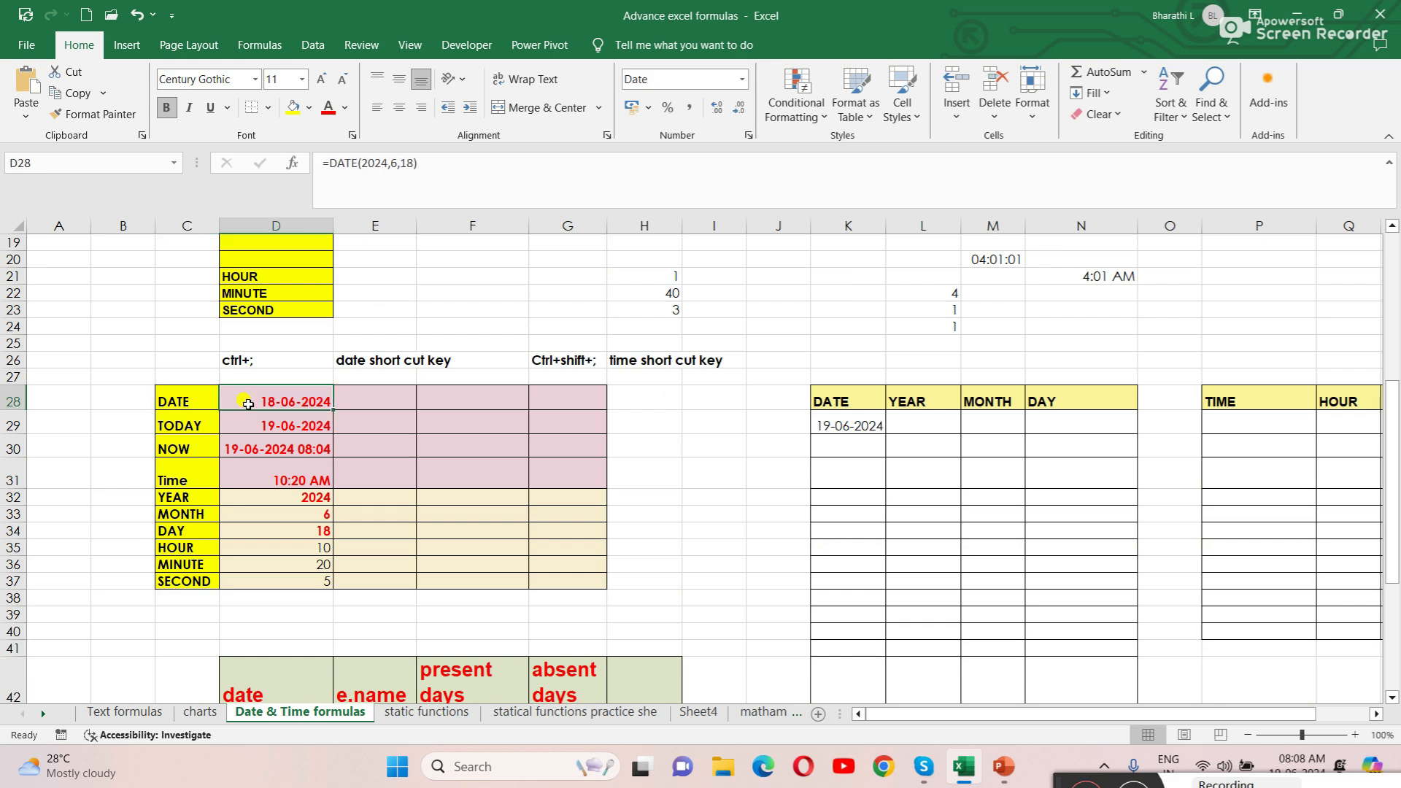
left_click(254, 426)
left_click(266, 404)
left_click(617, 417)
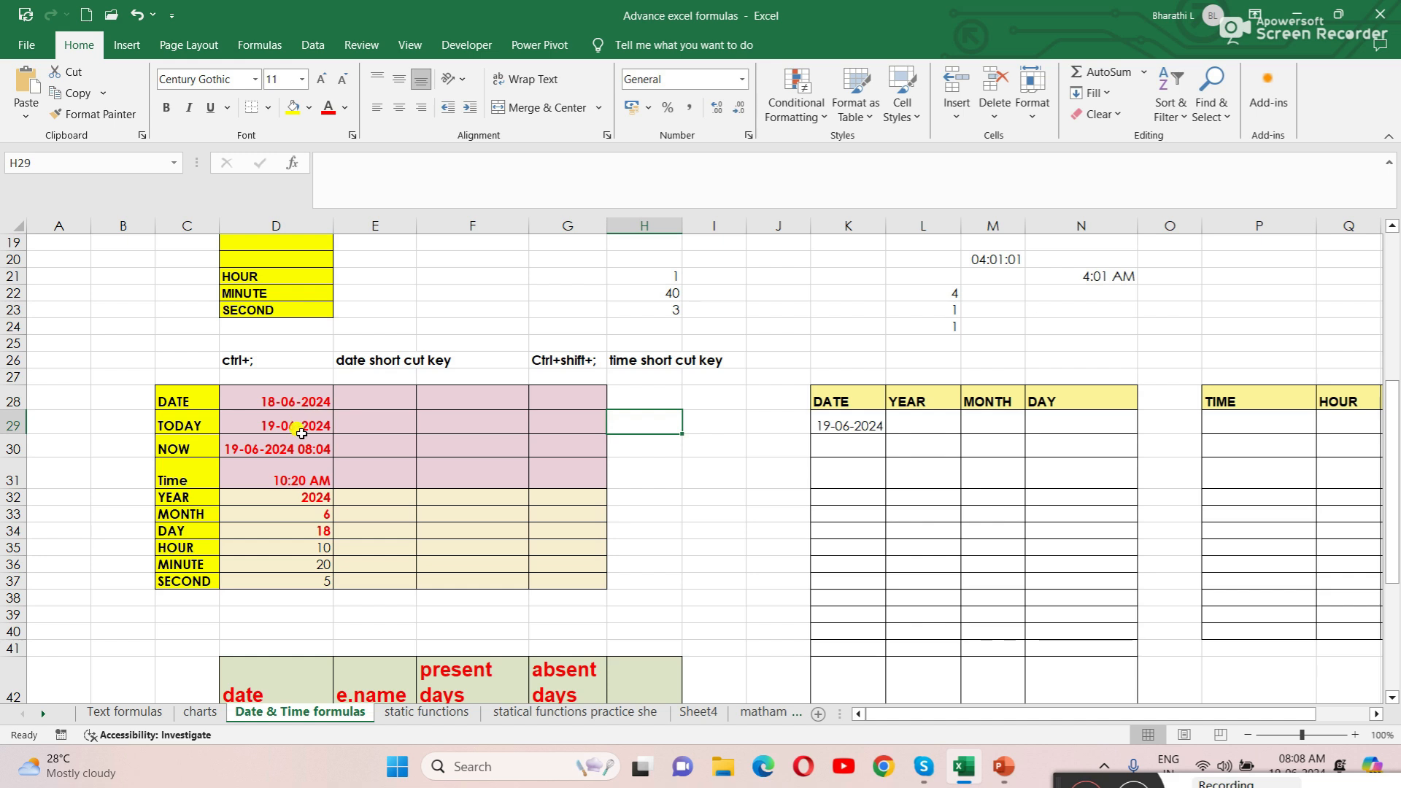
left_click(302, 403)
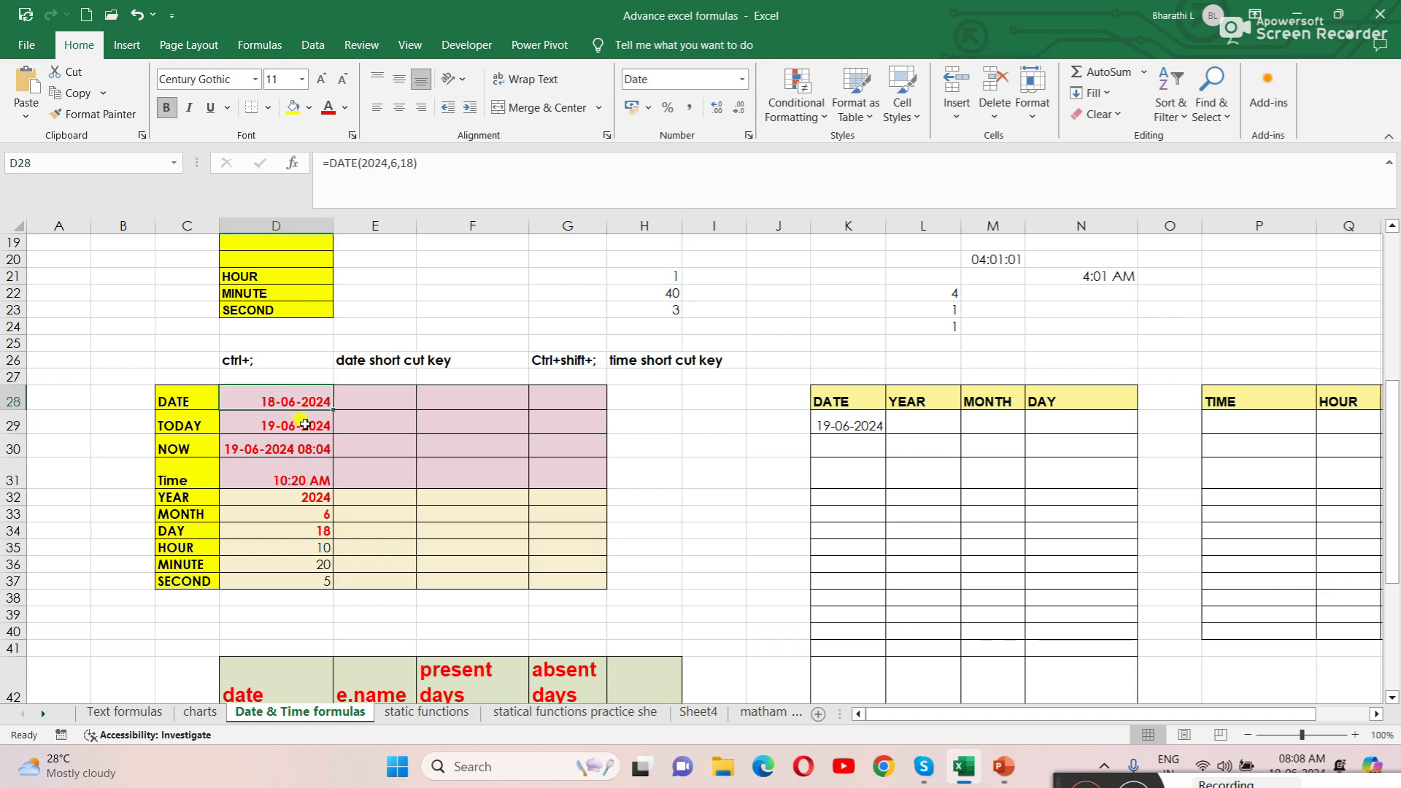
left_click(305, 425)
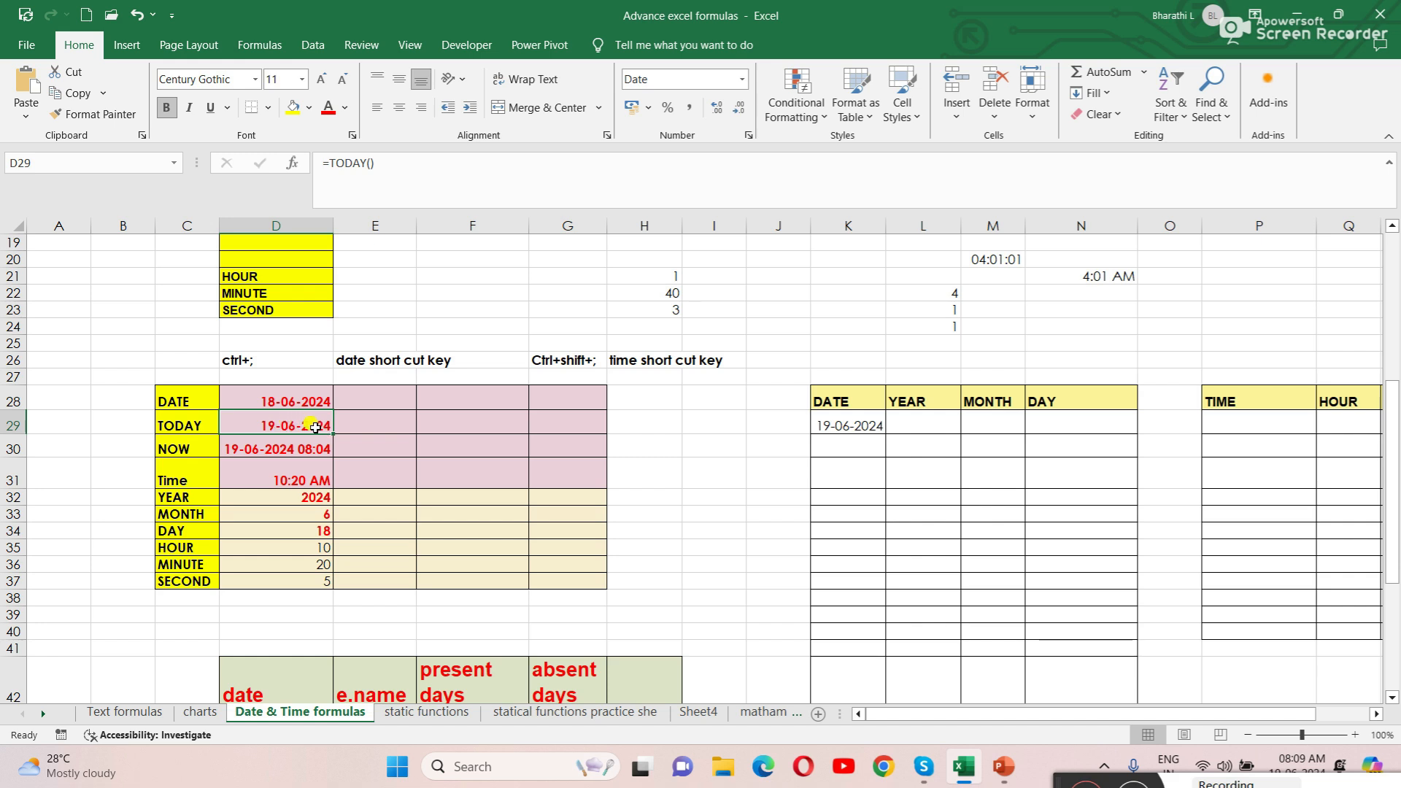
left_click(688, 451)
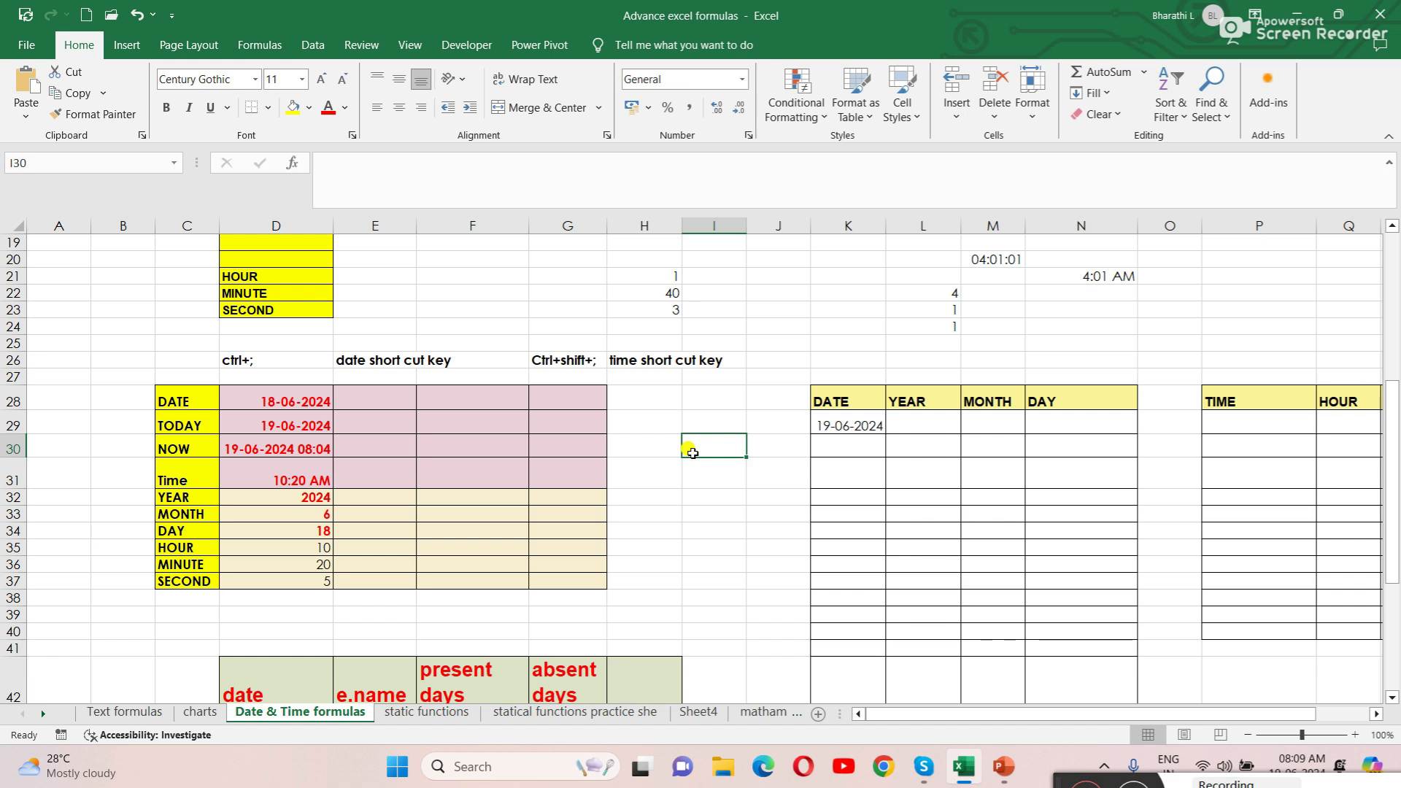
left_click(304, 429)
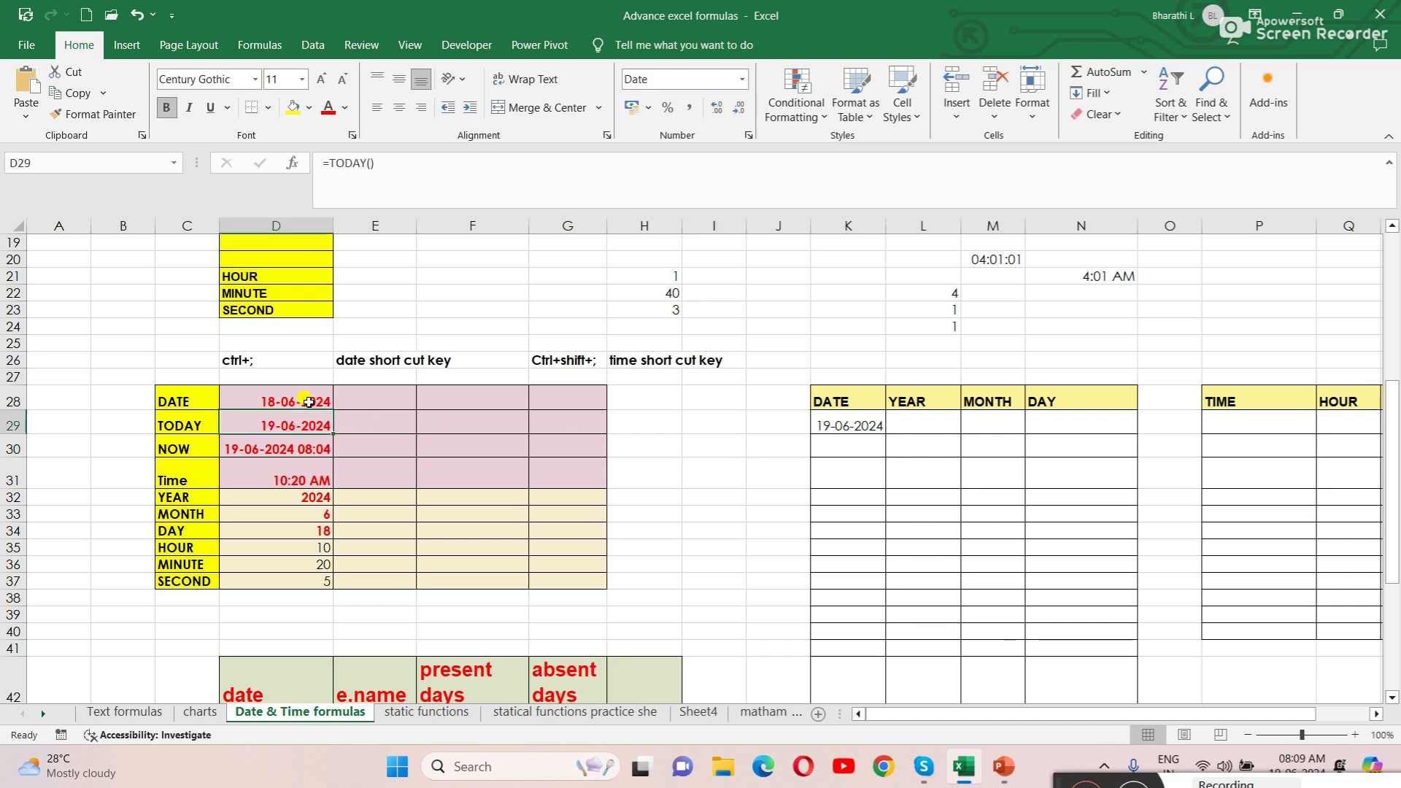
left_click(310, 399)
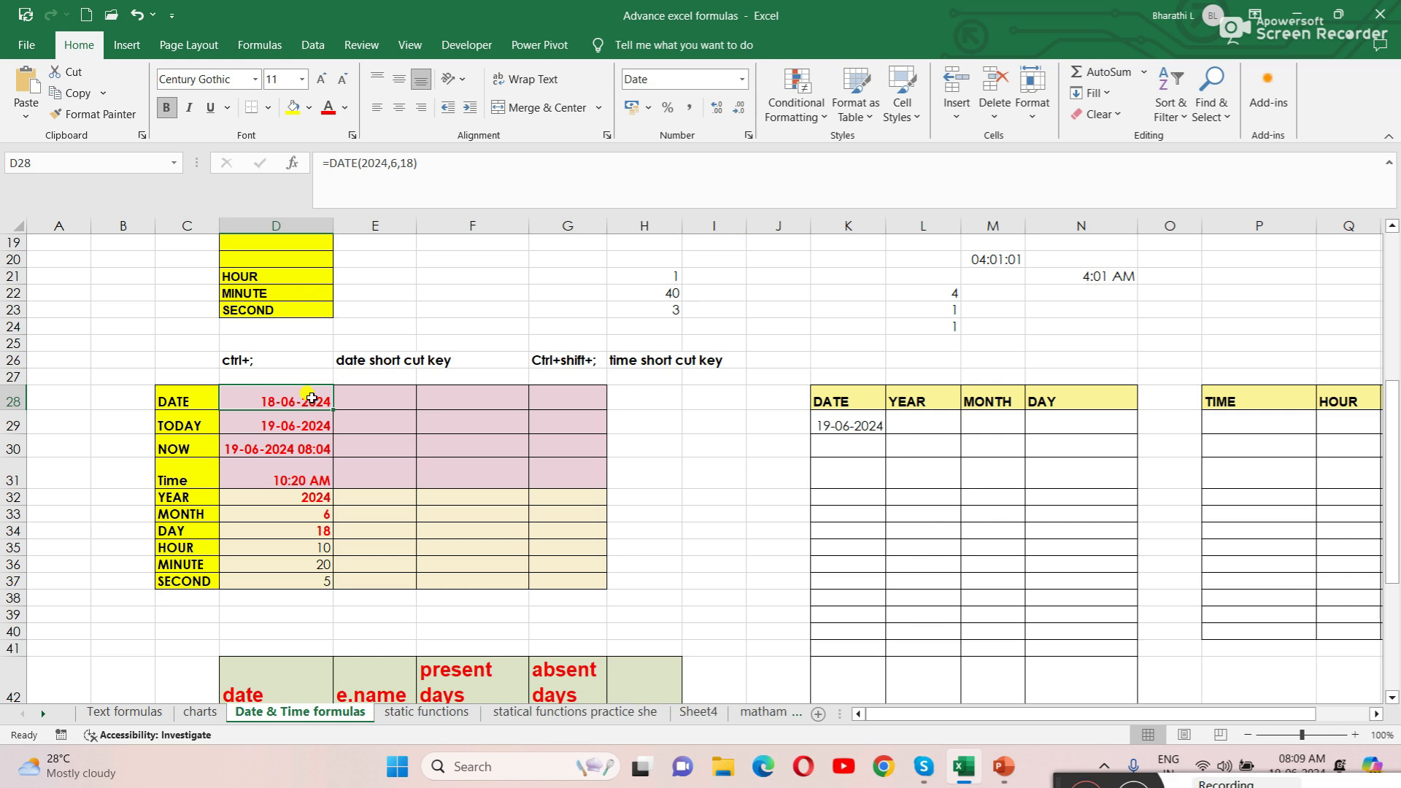
Step: Enter the formula =DATE(2024,06,2024) in cell E28, beside the existing DATE example
left_click(382, 402)
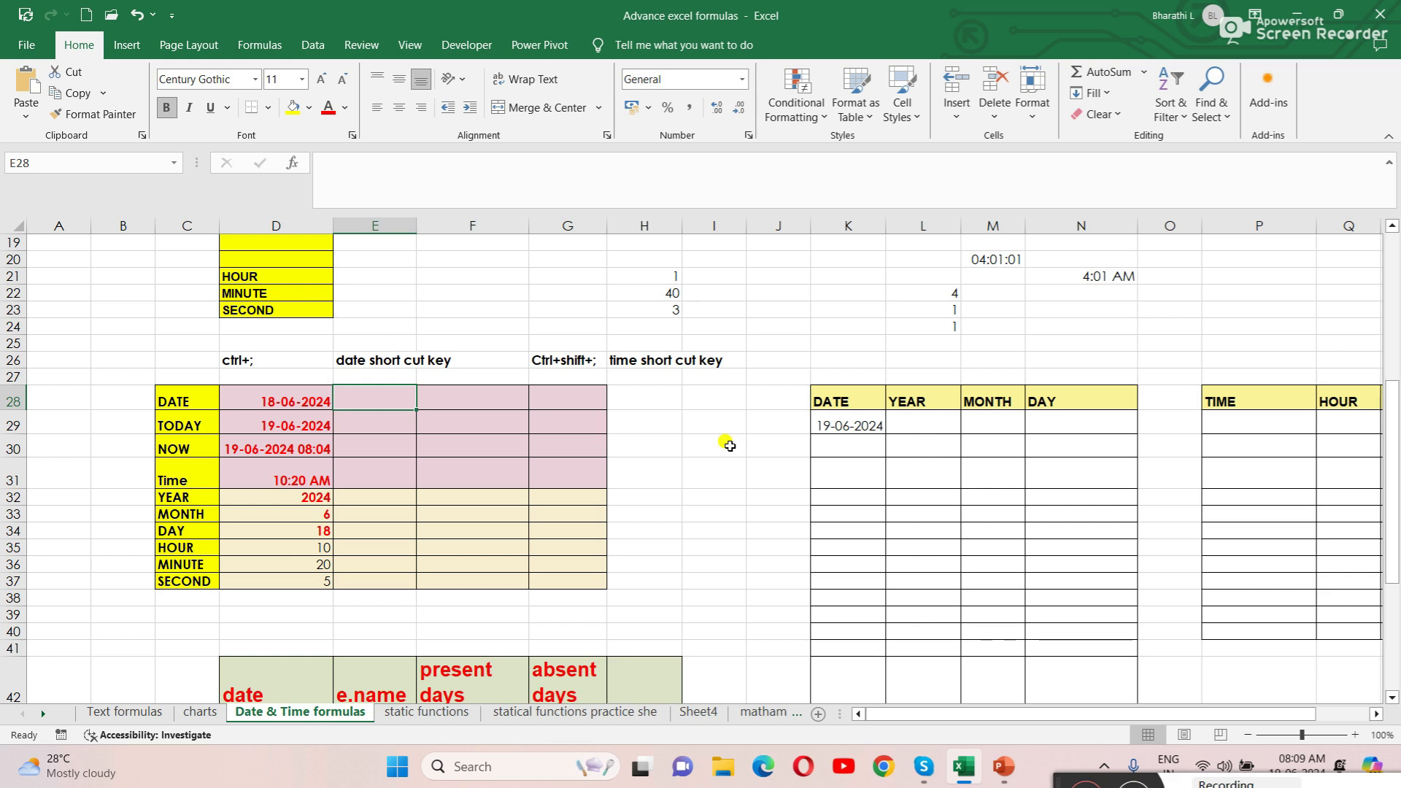
type("=")
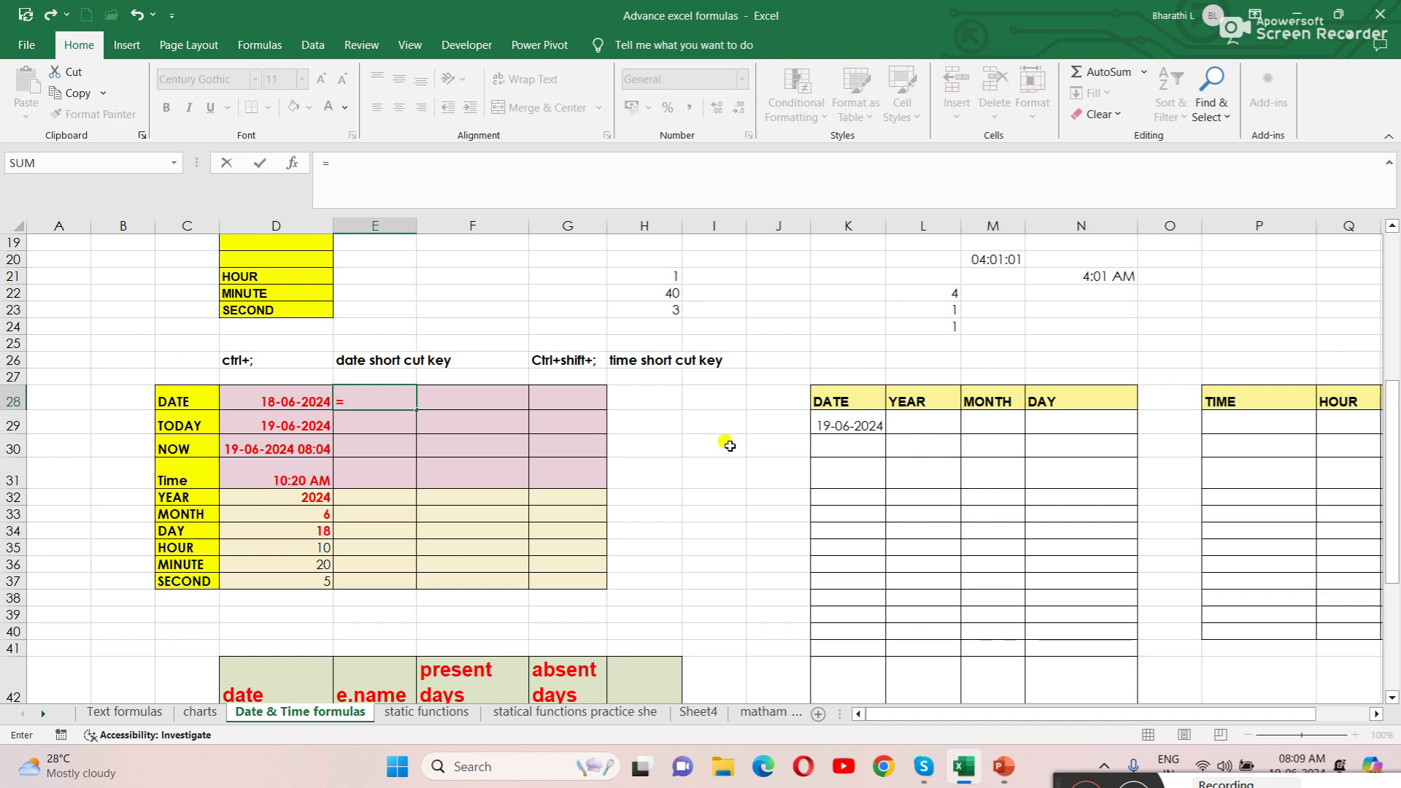
type("date")
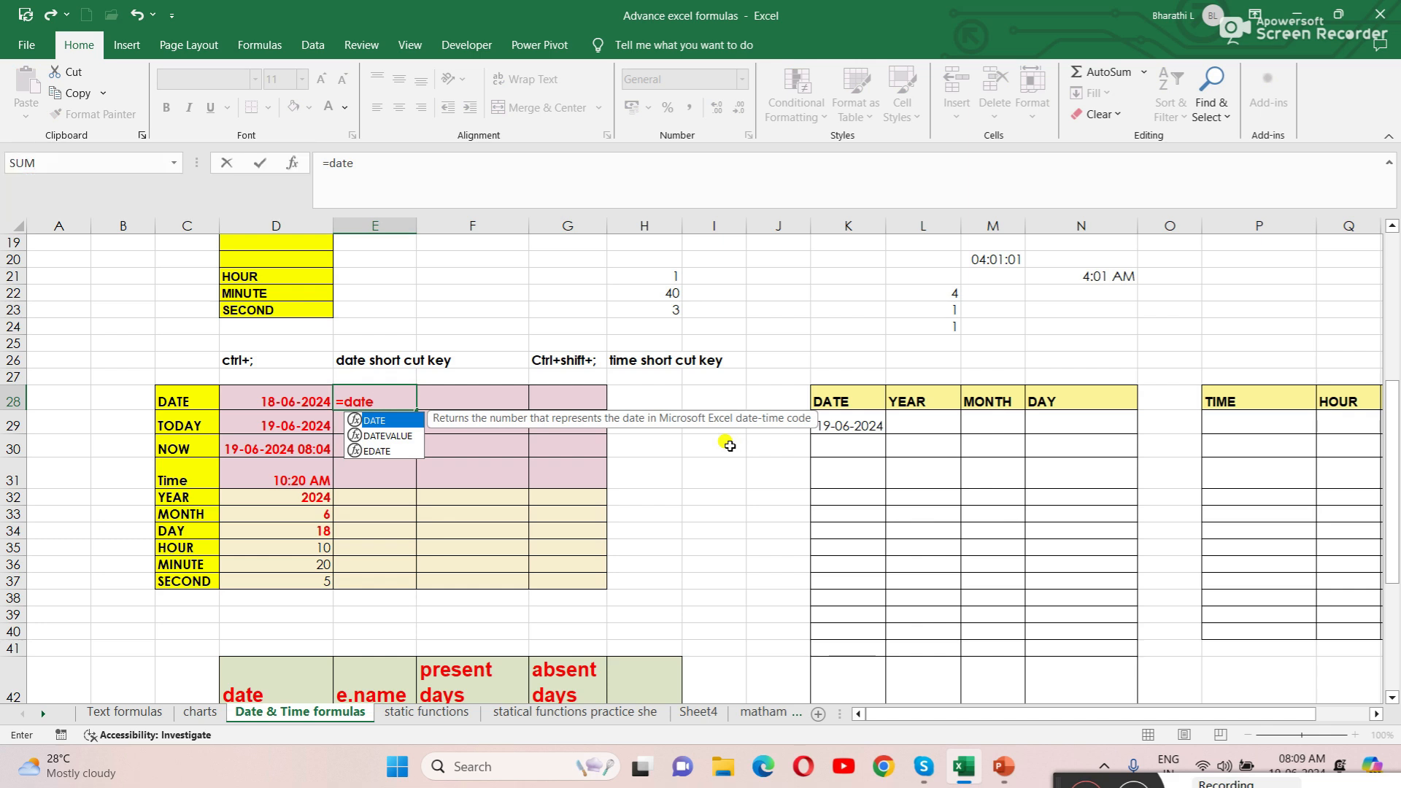
double_click(389, 423)
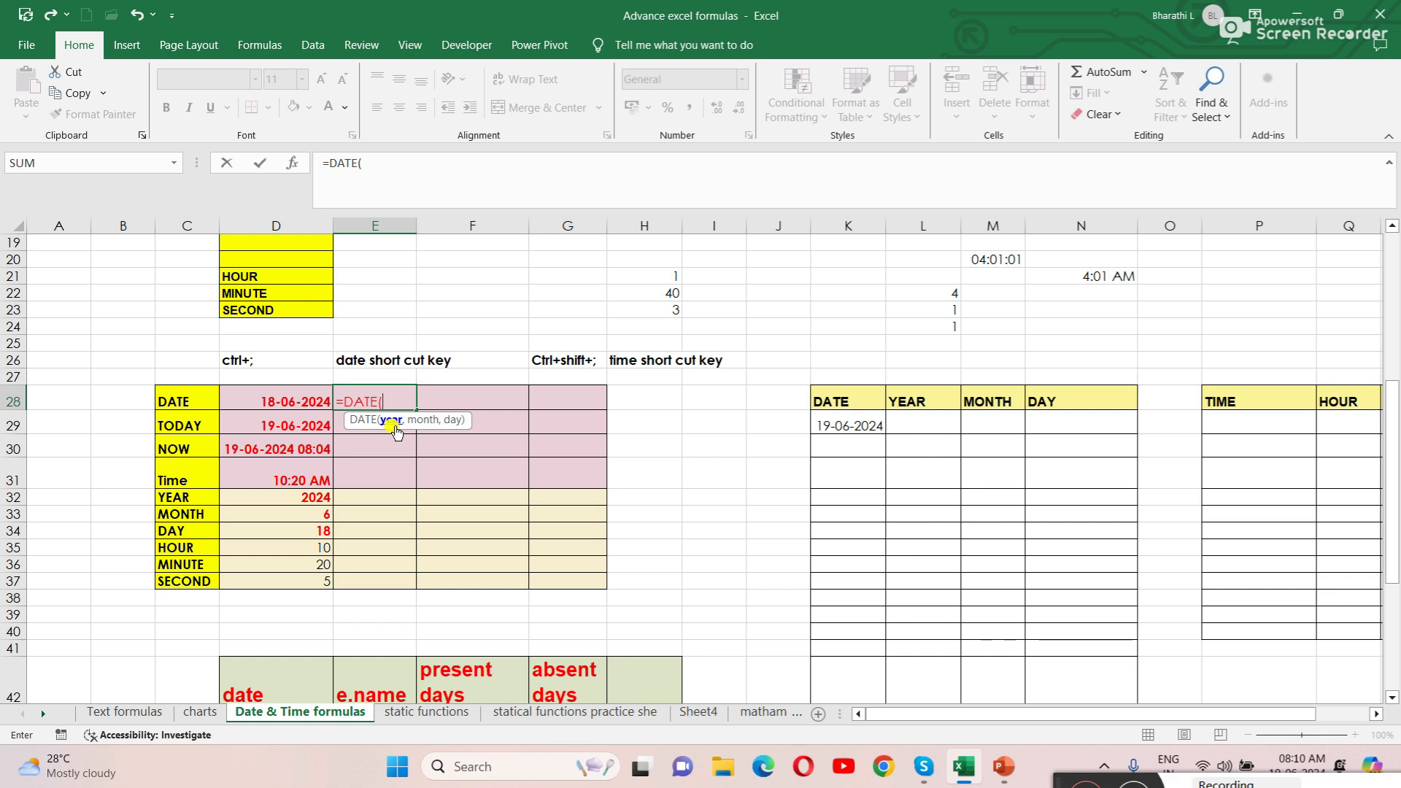
type("2024,06")
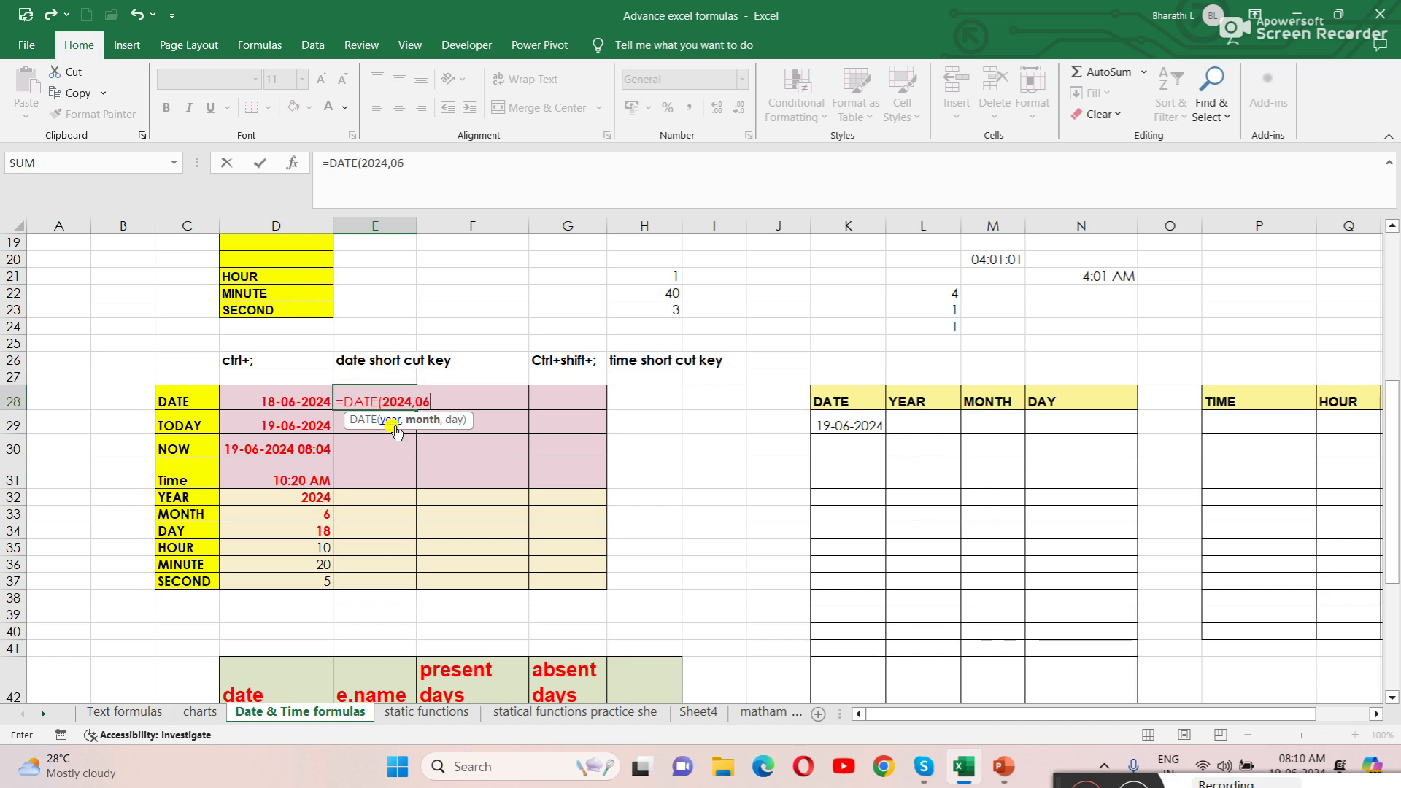
type(",2024")
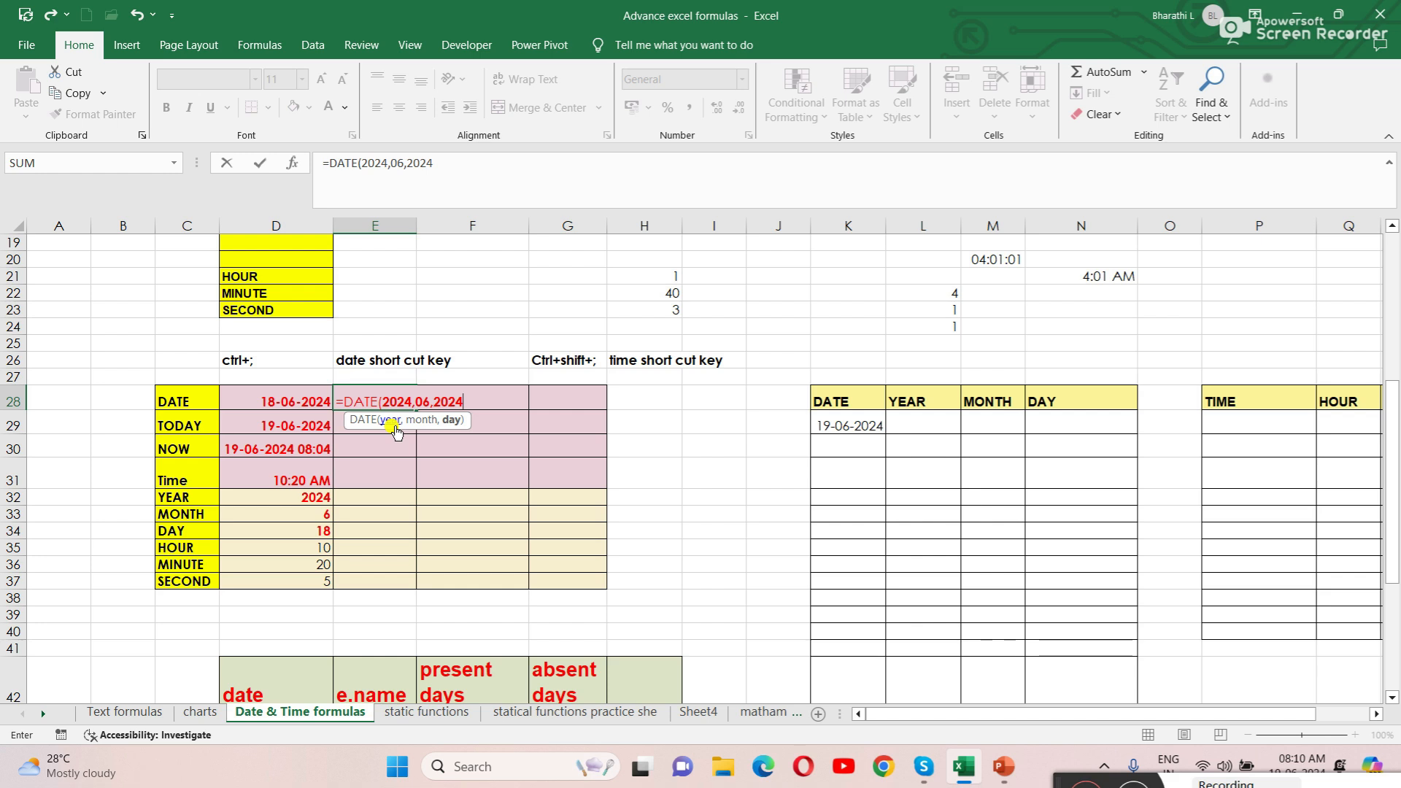
type(")")
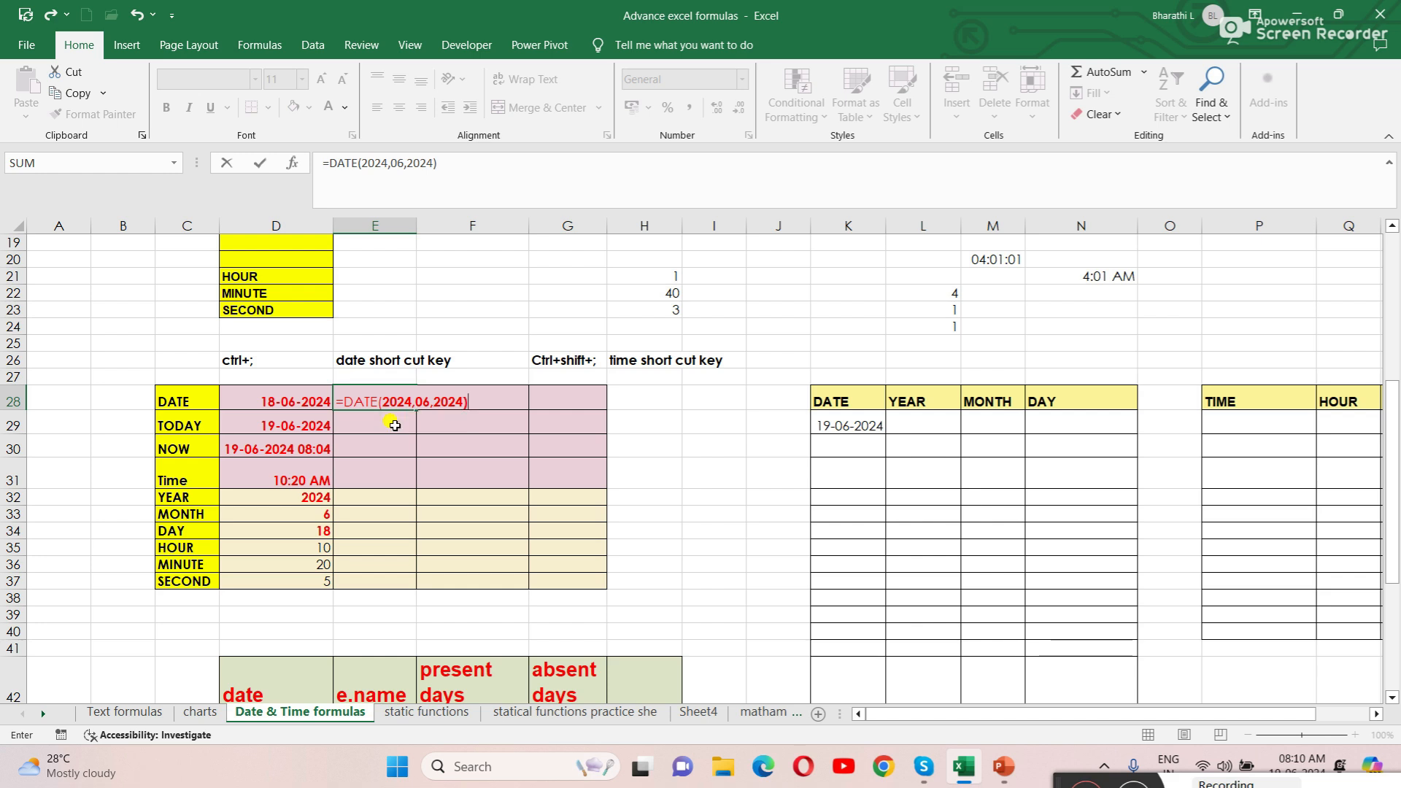
key("Return")
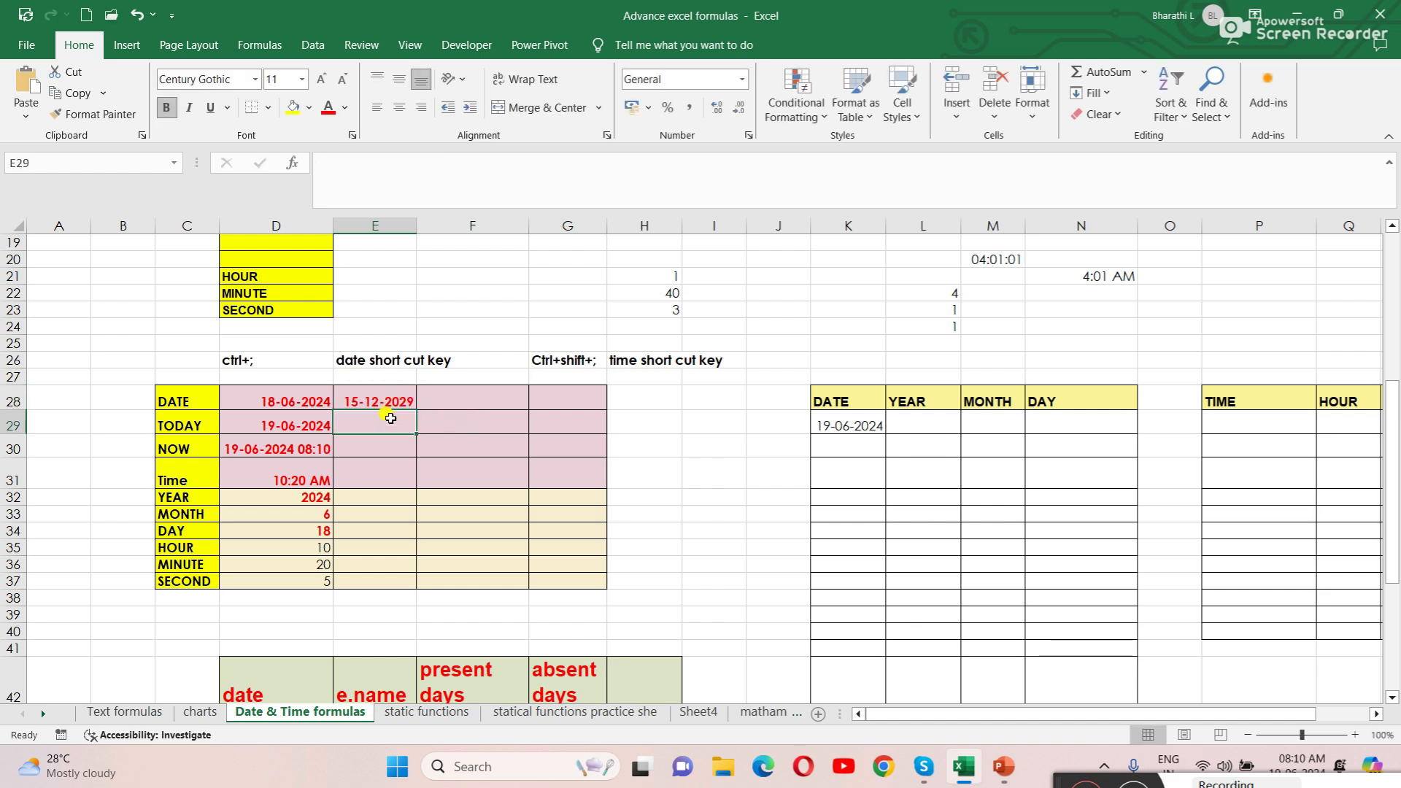
Step: Correct the day argument of the DATE formula in cell E28 to 19, giving =DATE(2024,6,19)
left_click(387, 405)
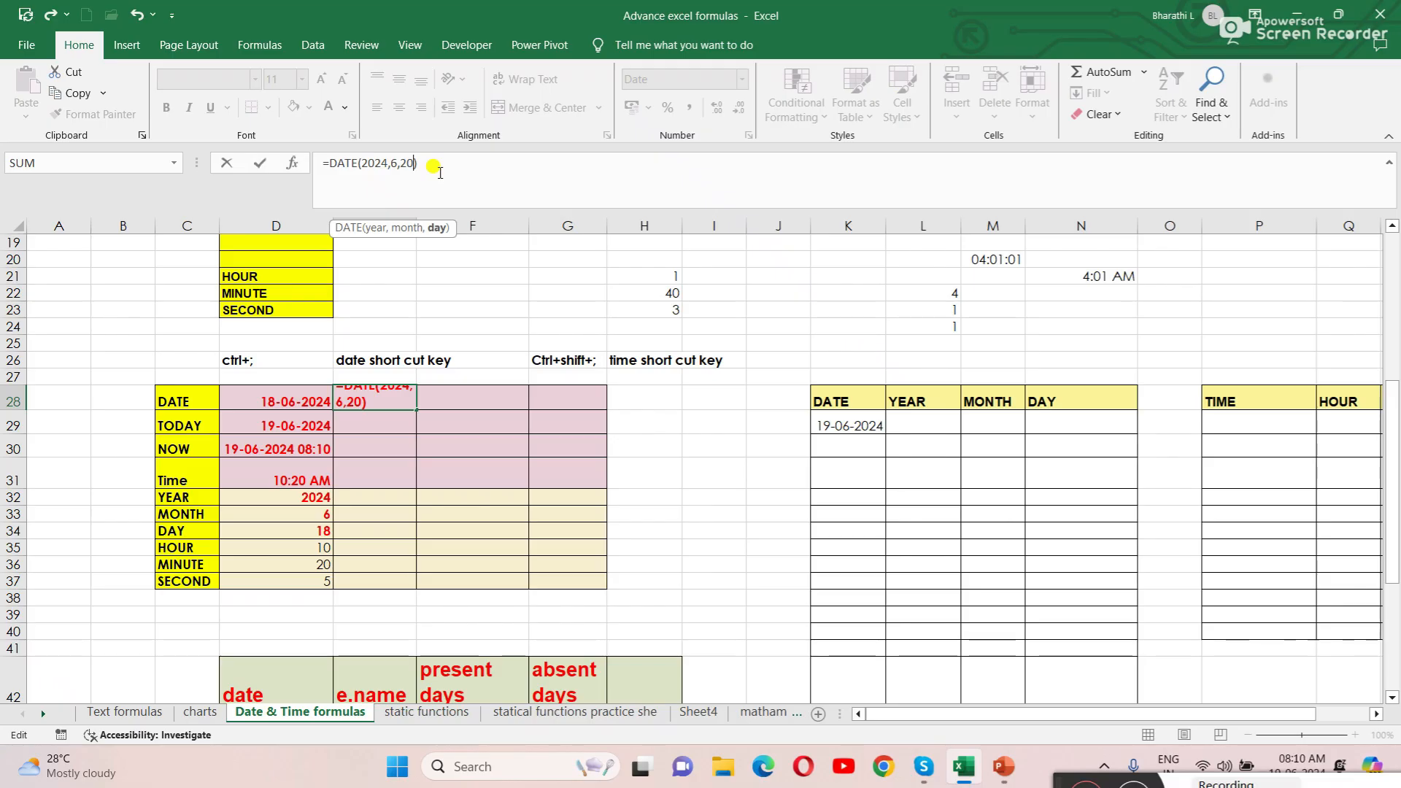
key("BackSpace")
key("BackSpace")
key("BackSpace")
type("19")
key("Return")
left_click(469, 440)
left_click(357, 399)
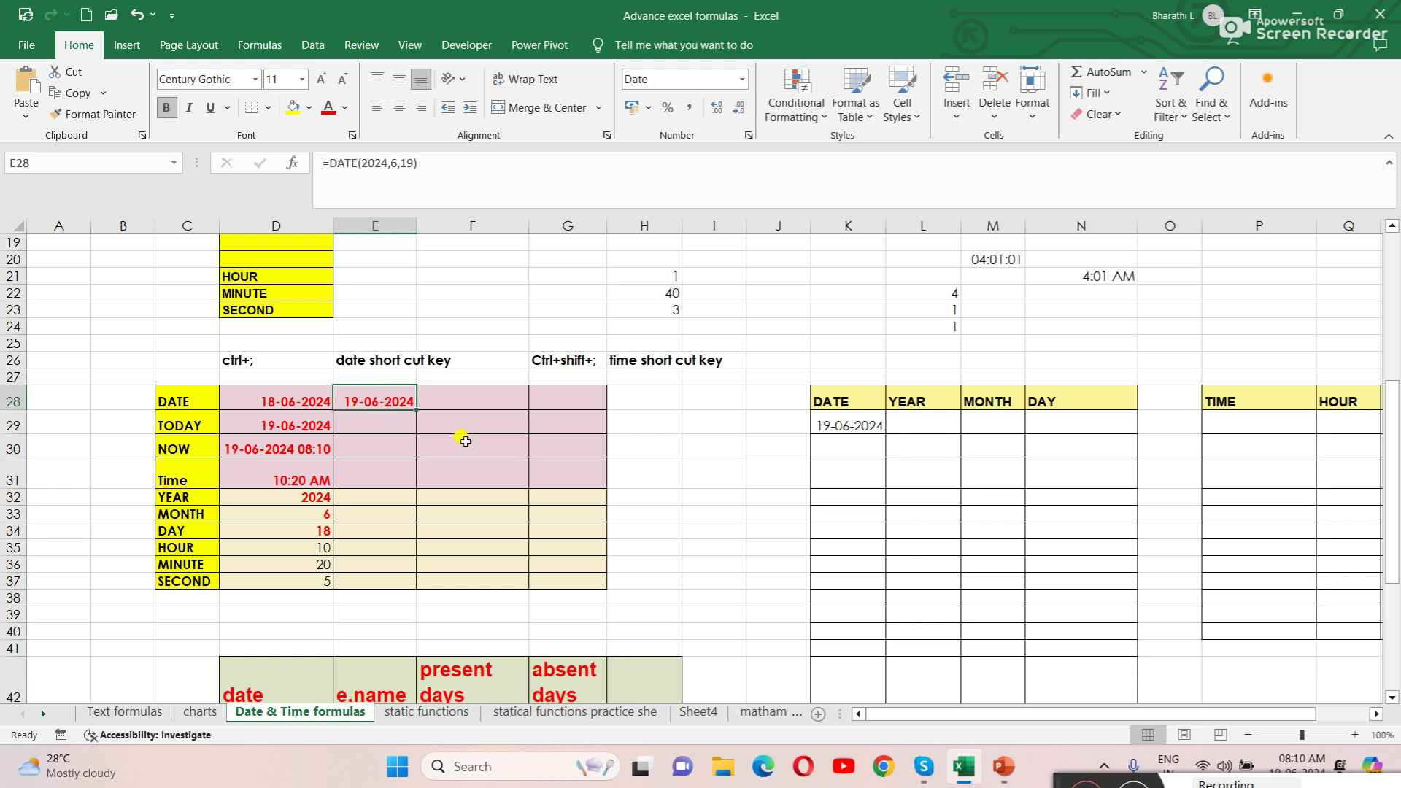
Step: Enter =DATE(1986,01,02) in cell F28 and review the DATE formulas across that row
left_click(479, 401)
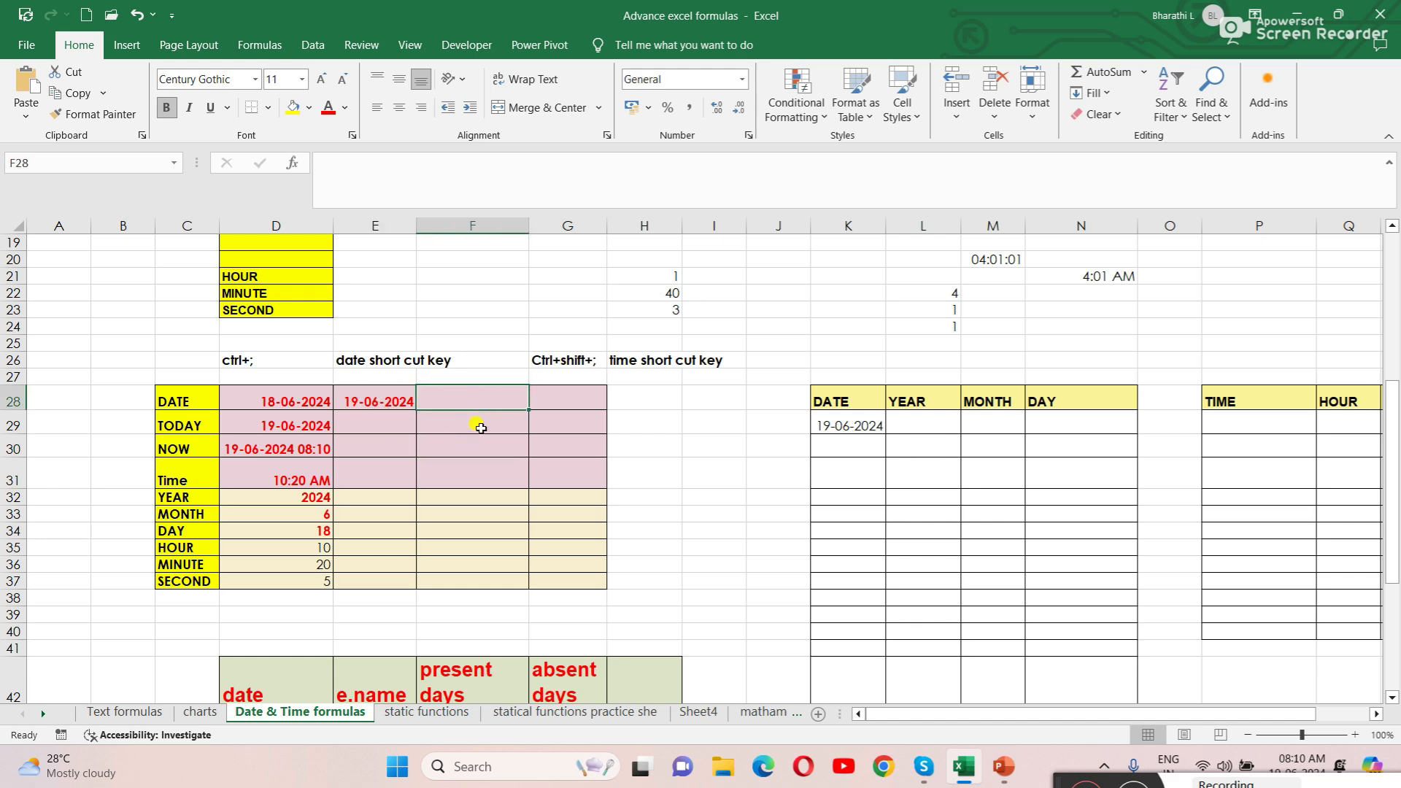
type("date")
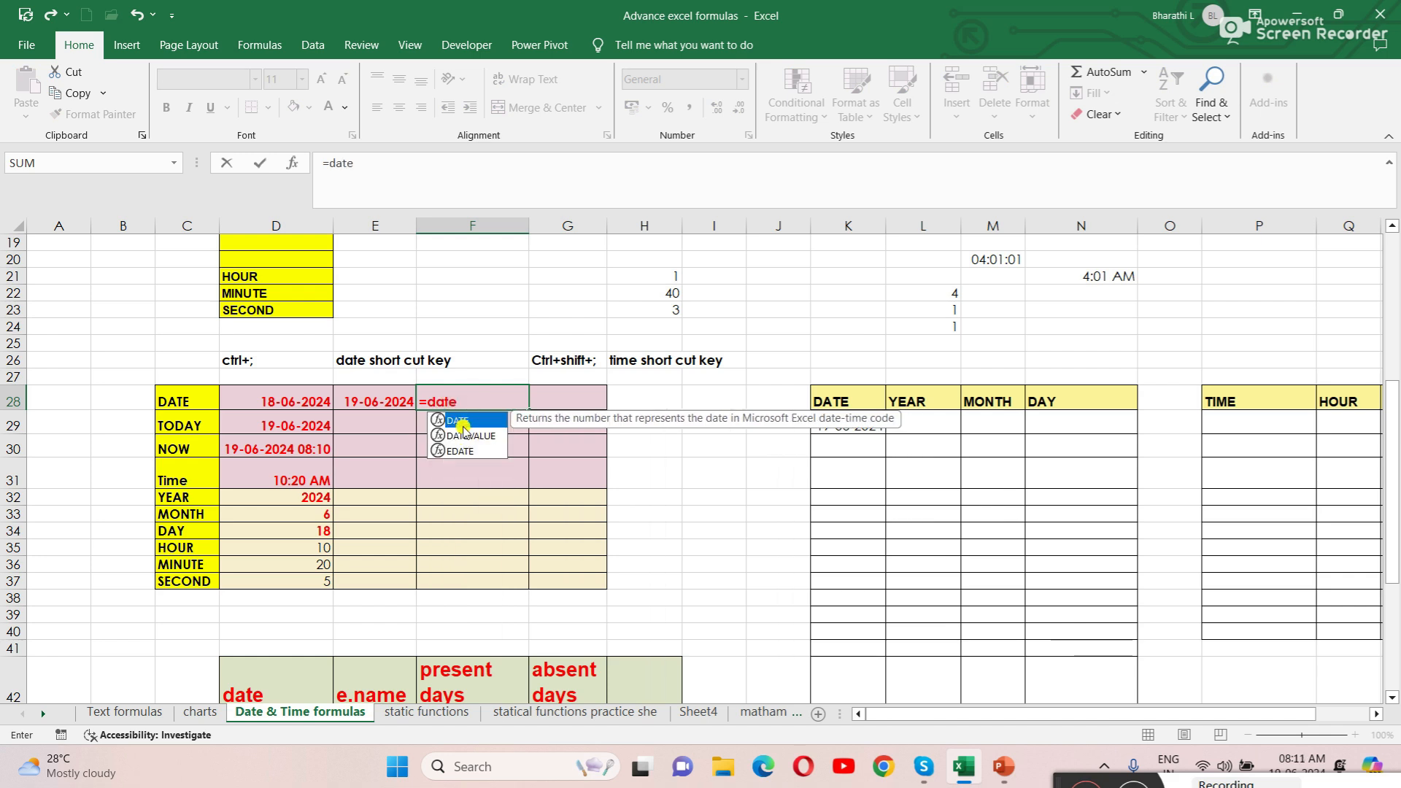
key("Tab")
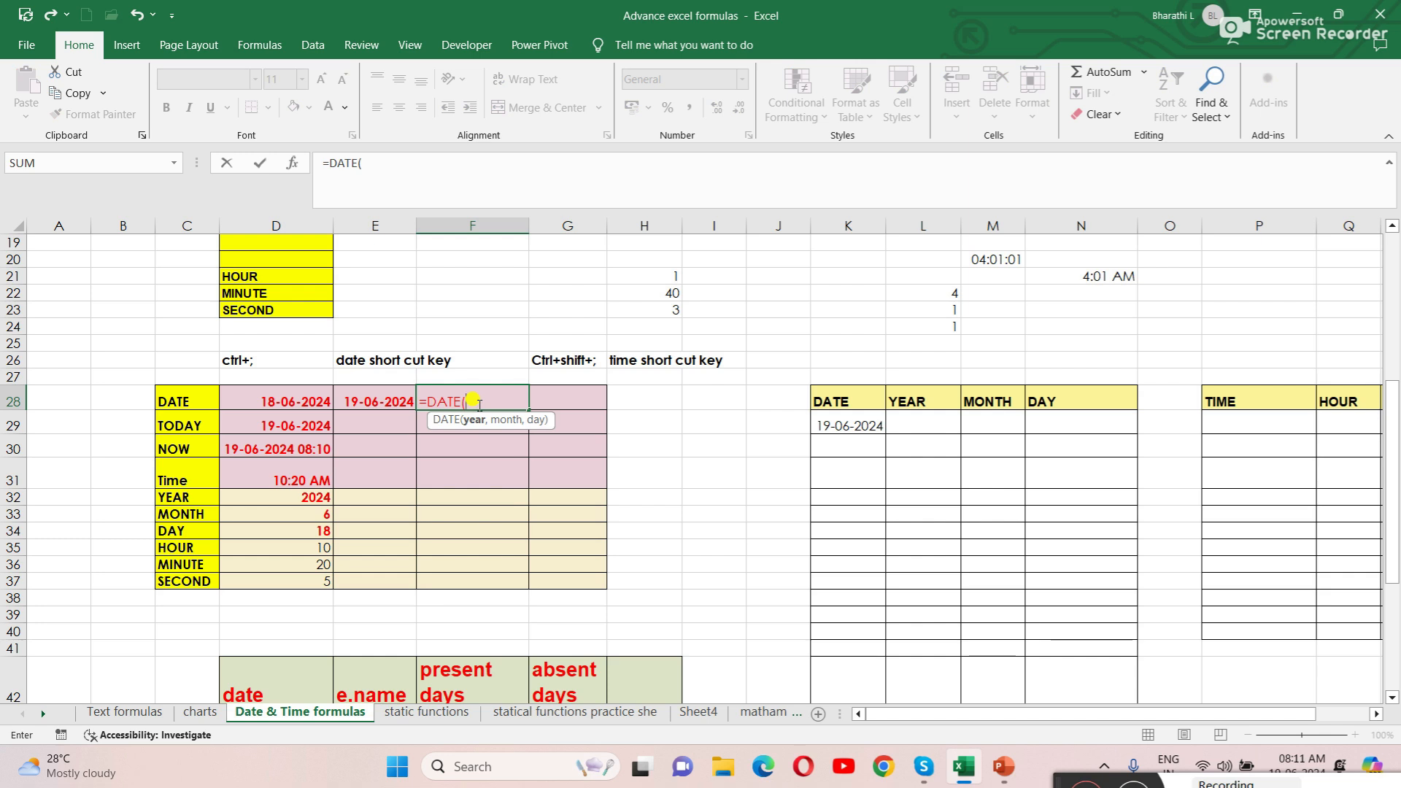
type("1986,01")
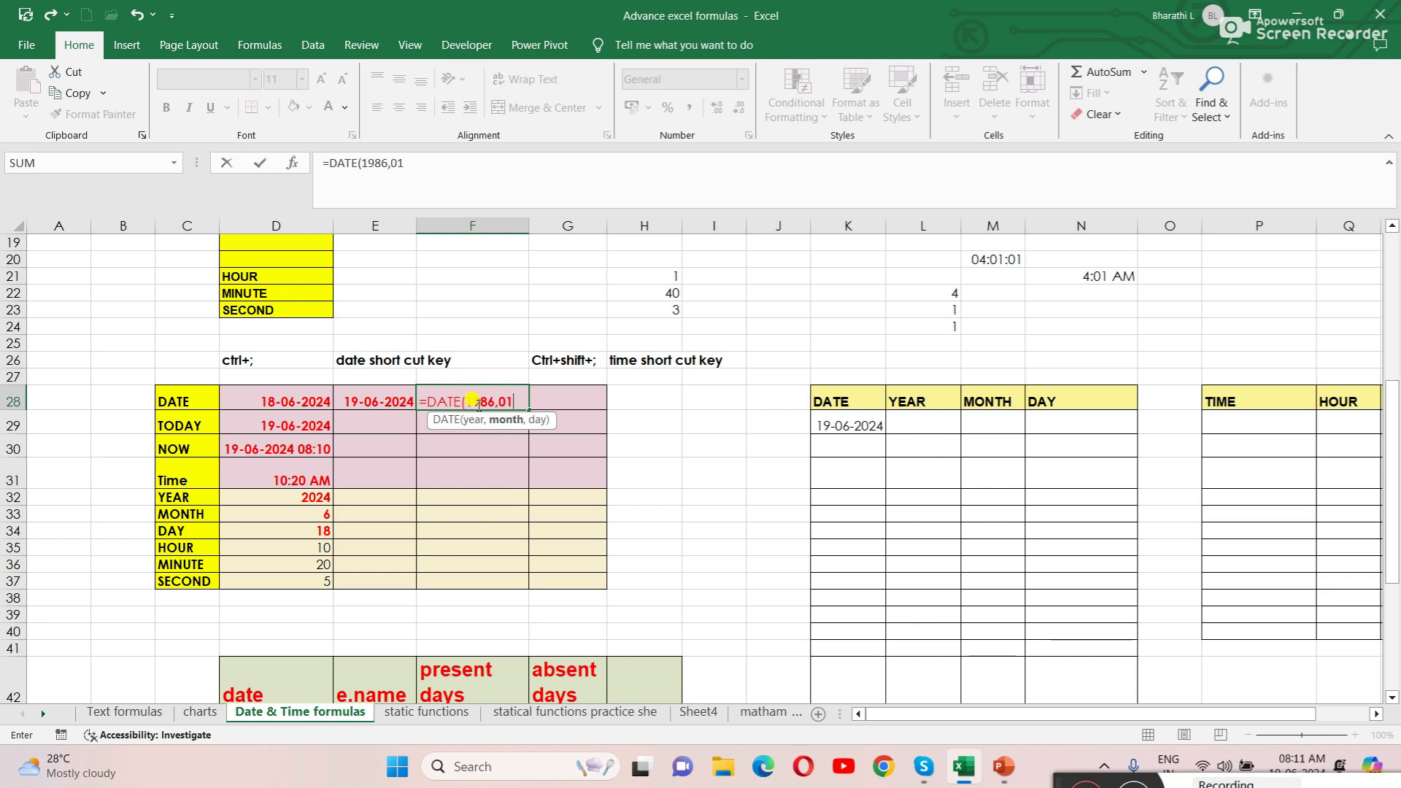
type(",02)")
key("Return")
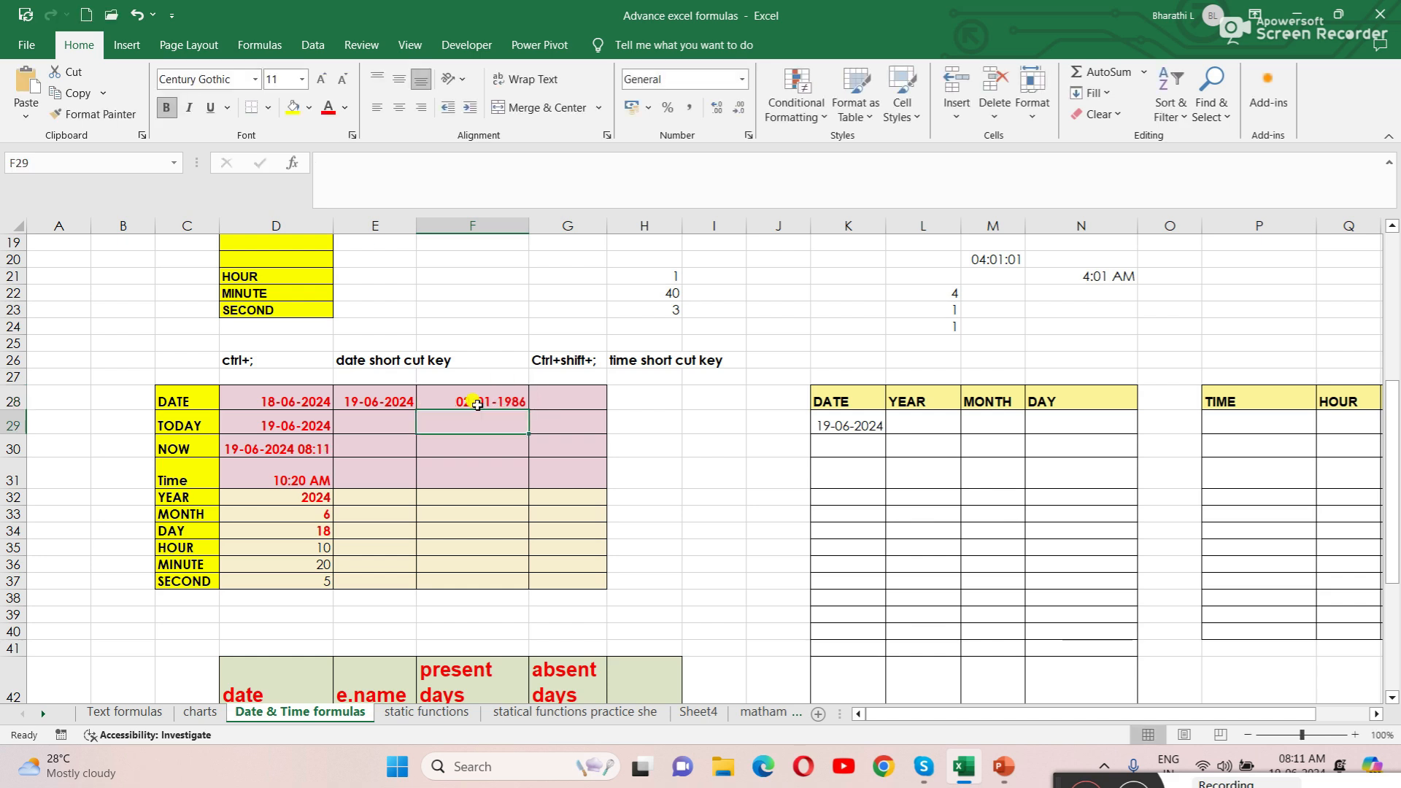
left_click(486, 400)
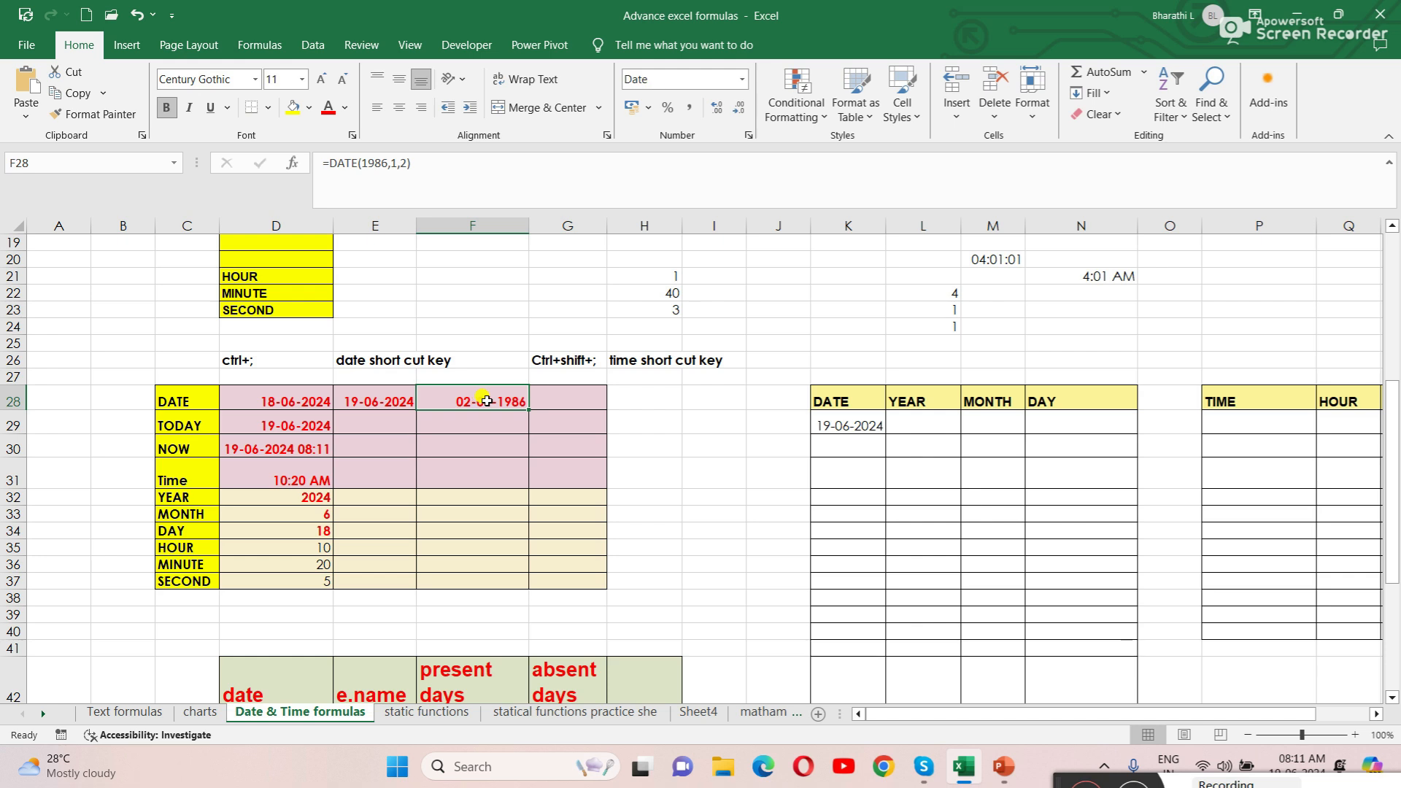
left_click(501, 442)
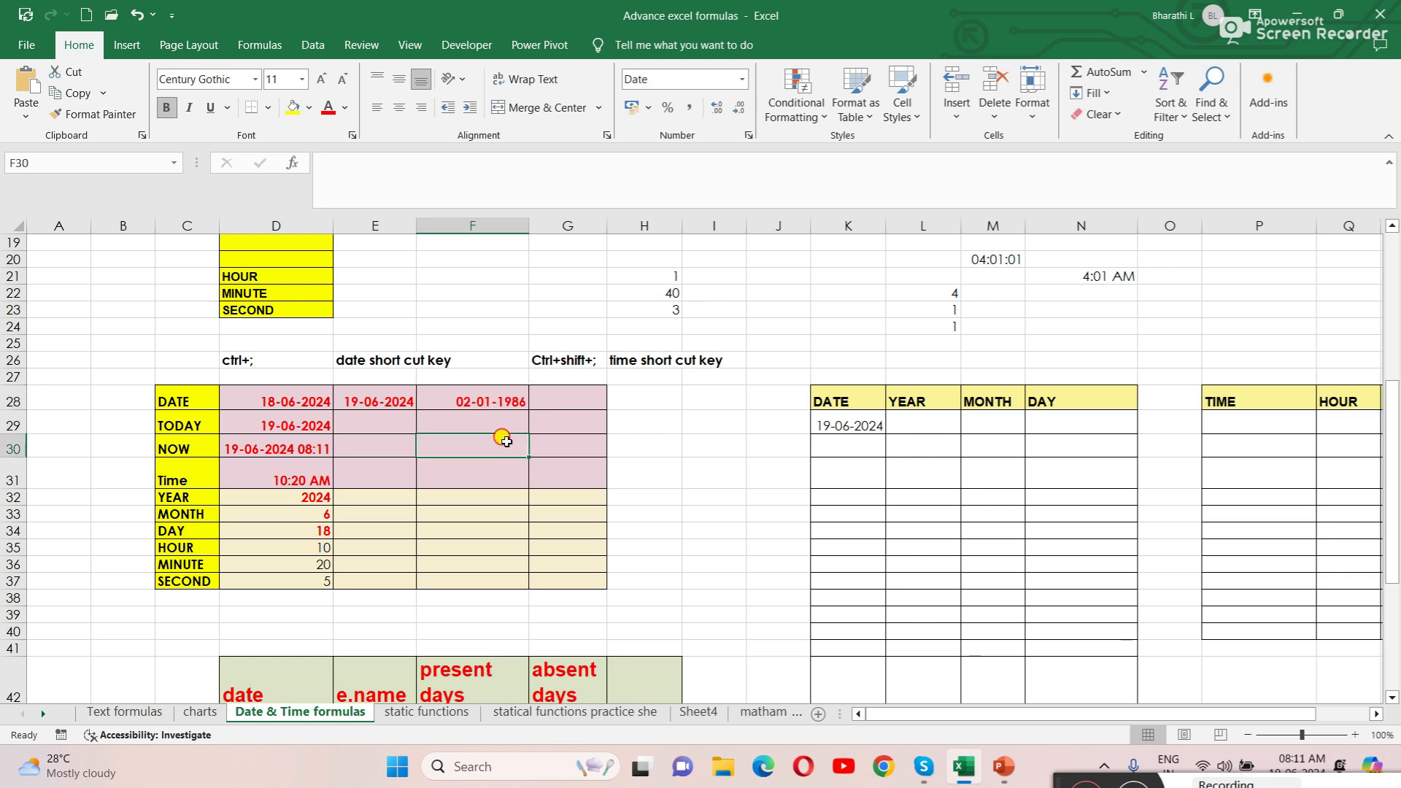
left_click(487, 399)
left_click(299, 396)
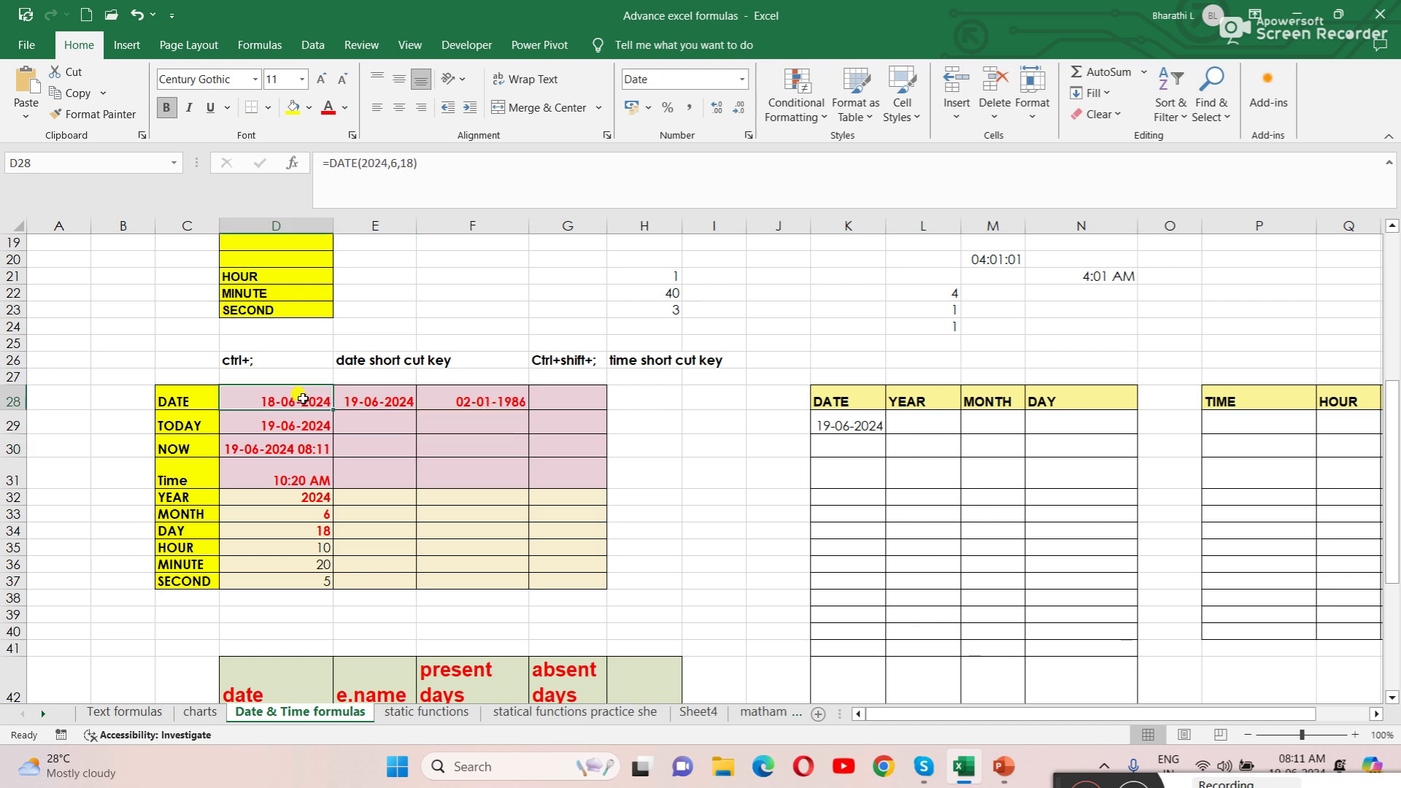
left_click(357, 397)
Step: Enter the formula =TODAY() in cell E29 of the TODAY row and check the entered formula
left_click(374, 426)
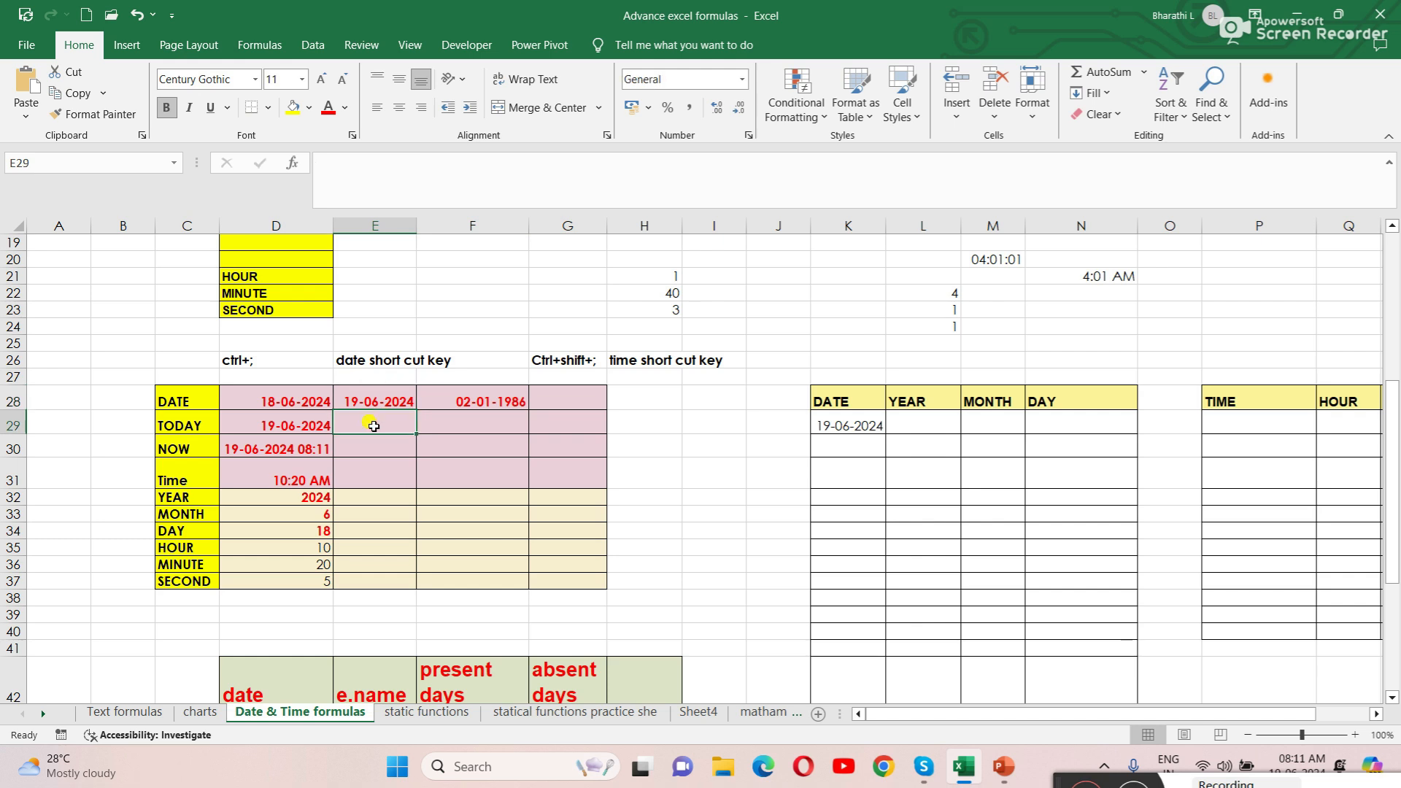
type("=")
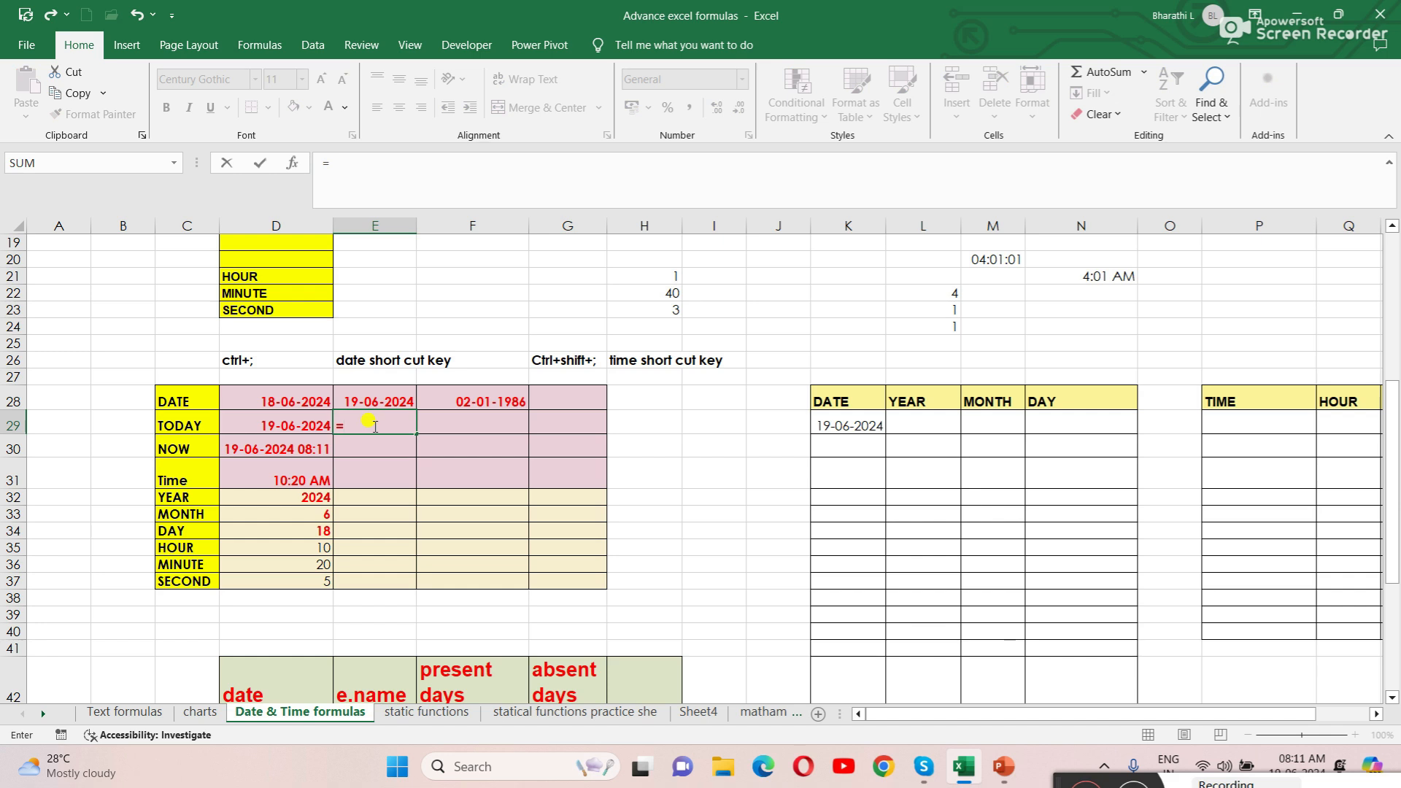
type("today")
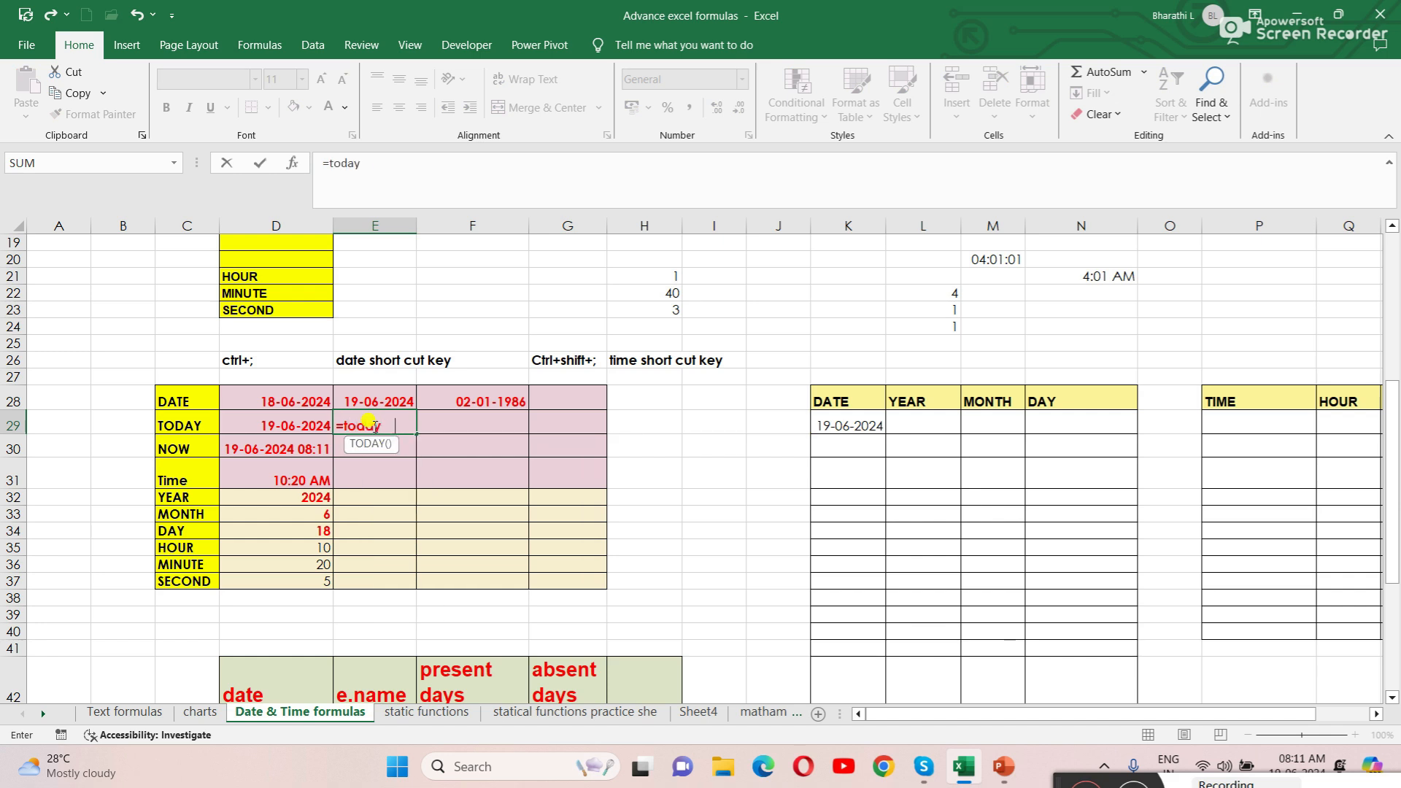
key("Tab")
type(")")
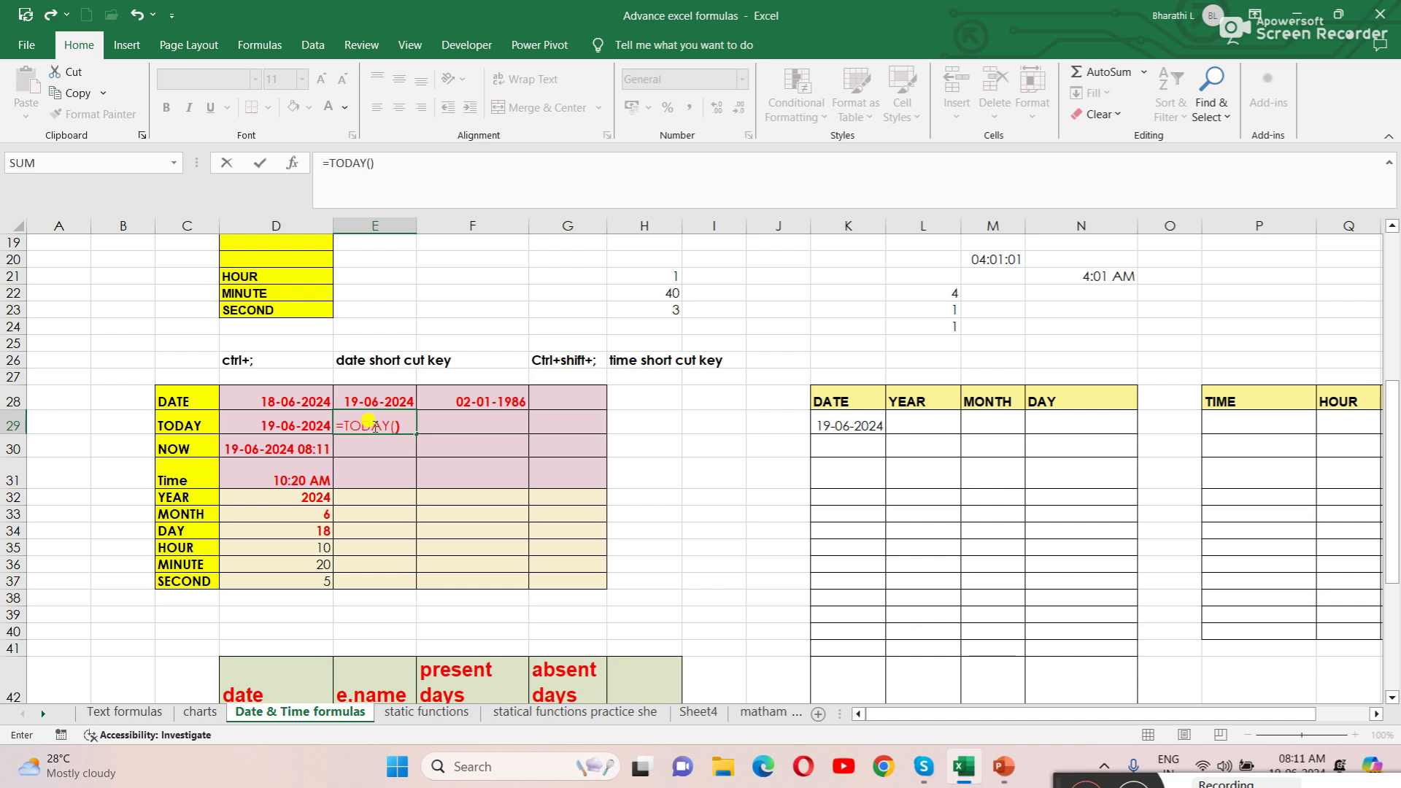
key("Return")
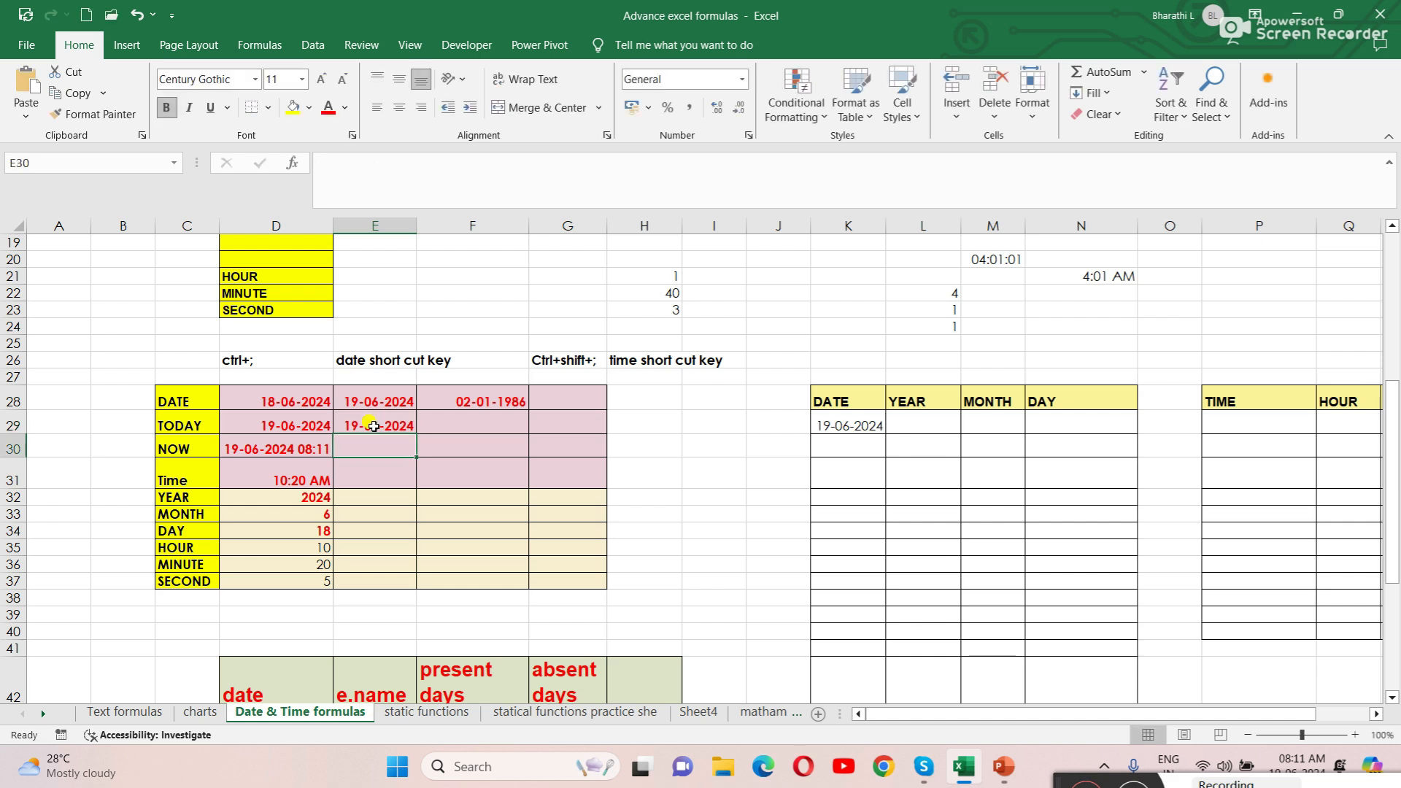
left_click(373, 426)
left_click(378, 452)
left_click(393, 423)
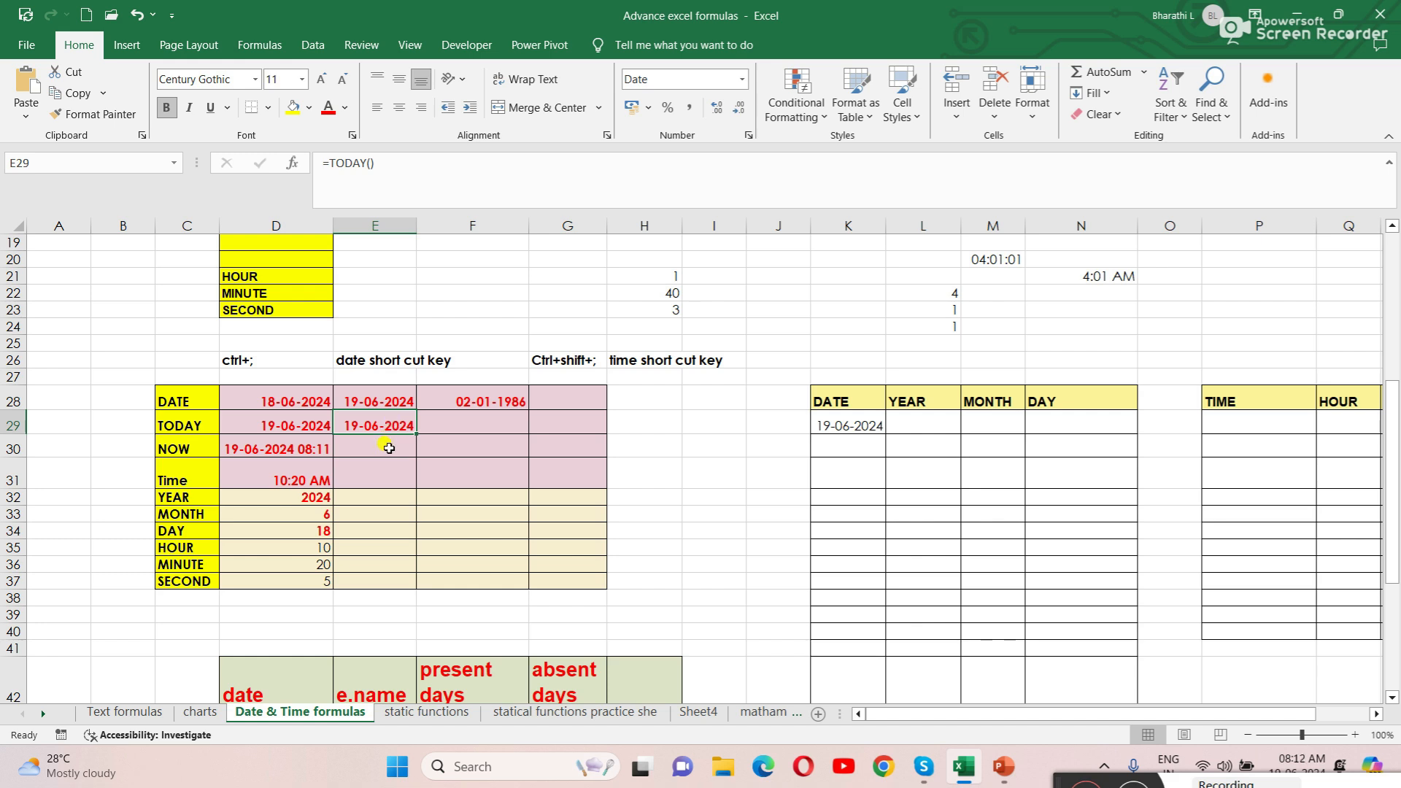
Step: Enter the formula =NOW() in cell E30, beside the existing NOW example
left_click(389, 448)
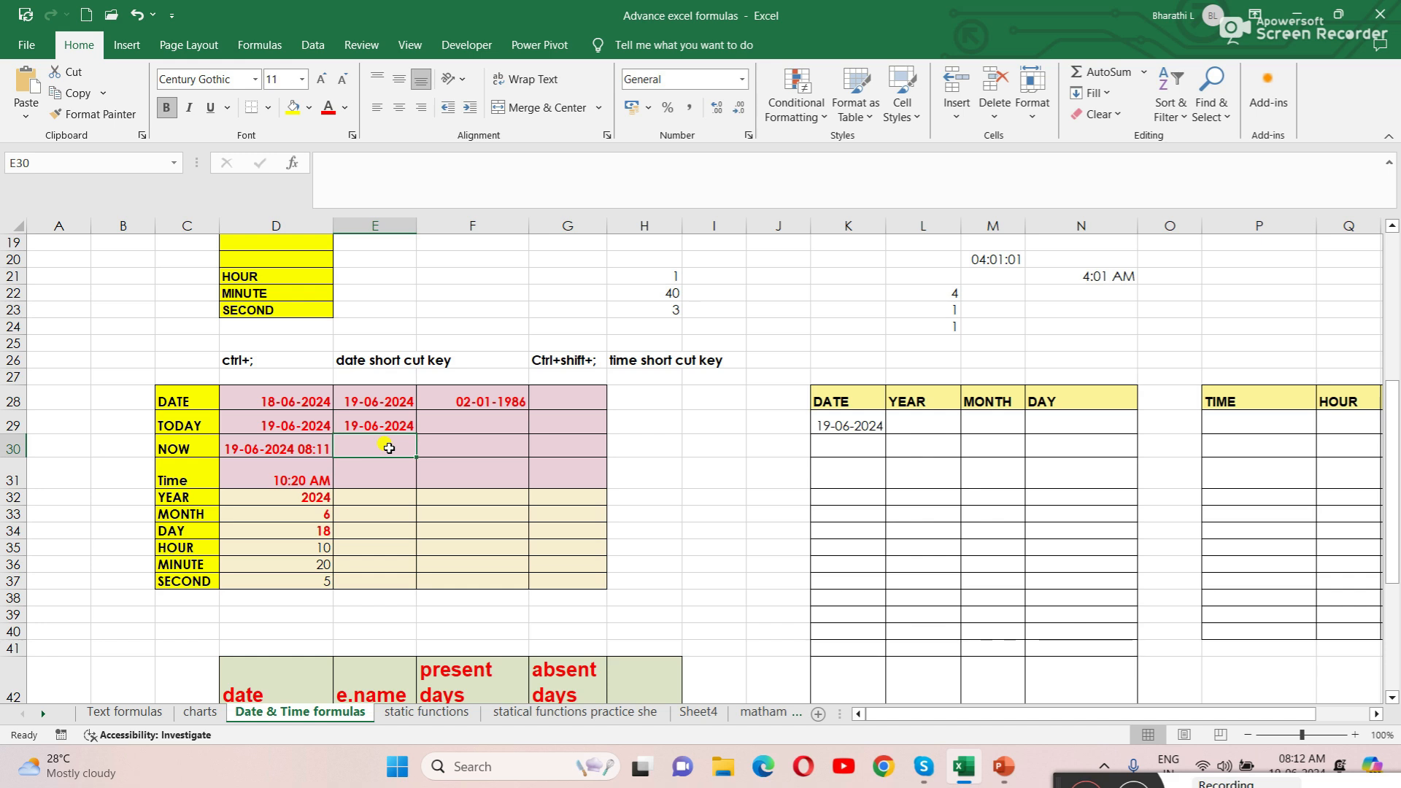
left_click(277, 452)
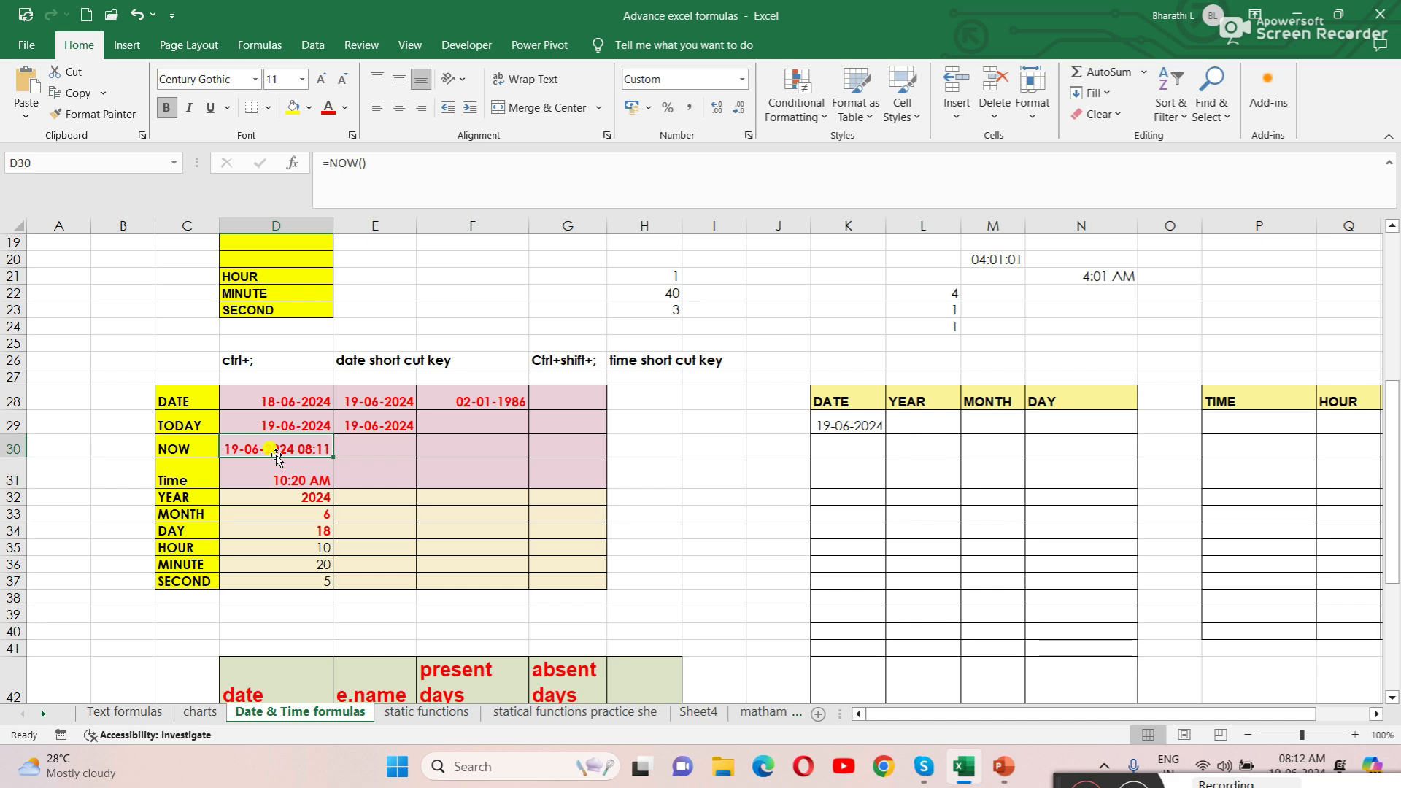
left_click(342, 449)
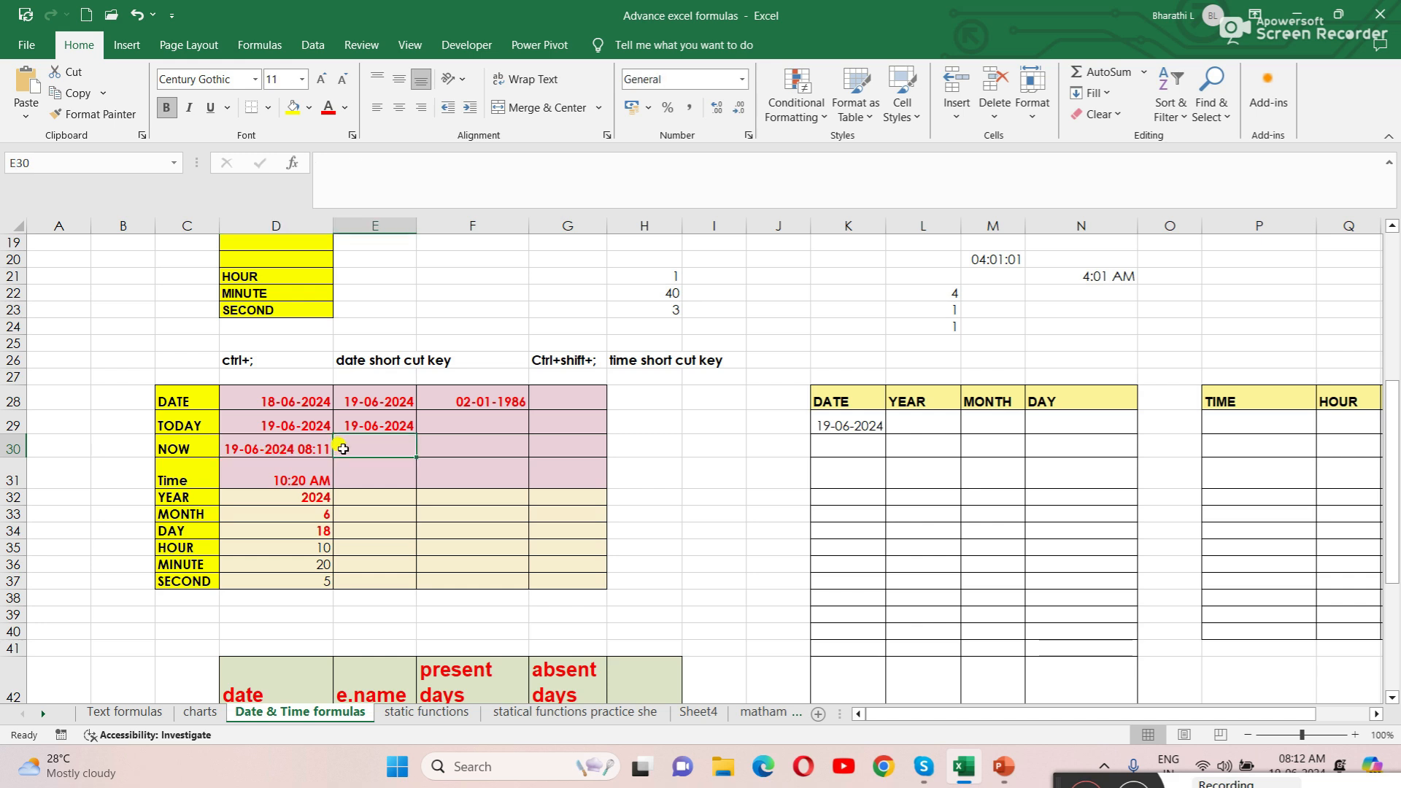
type("=")
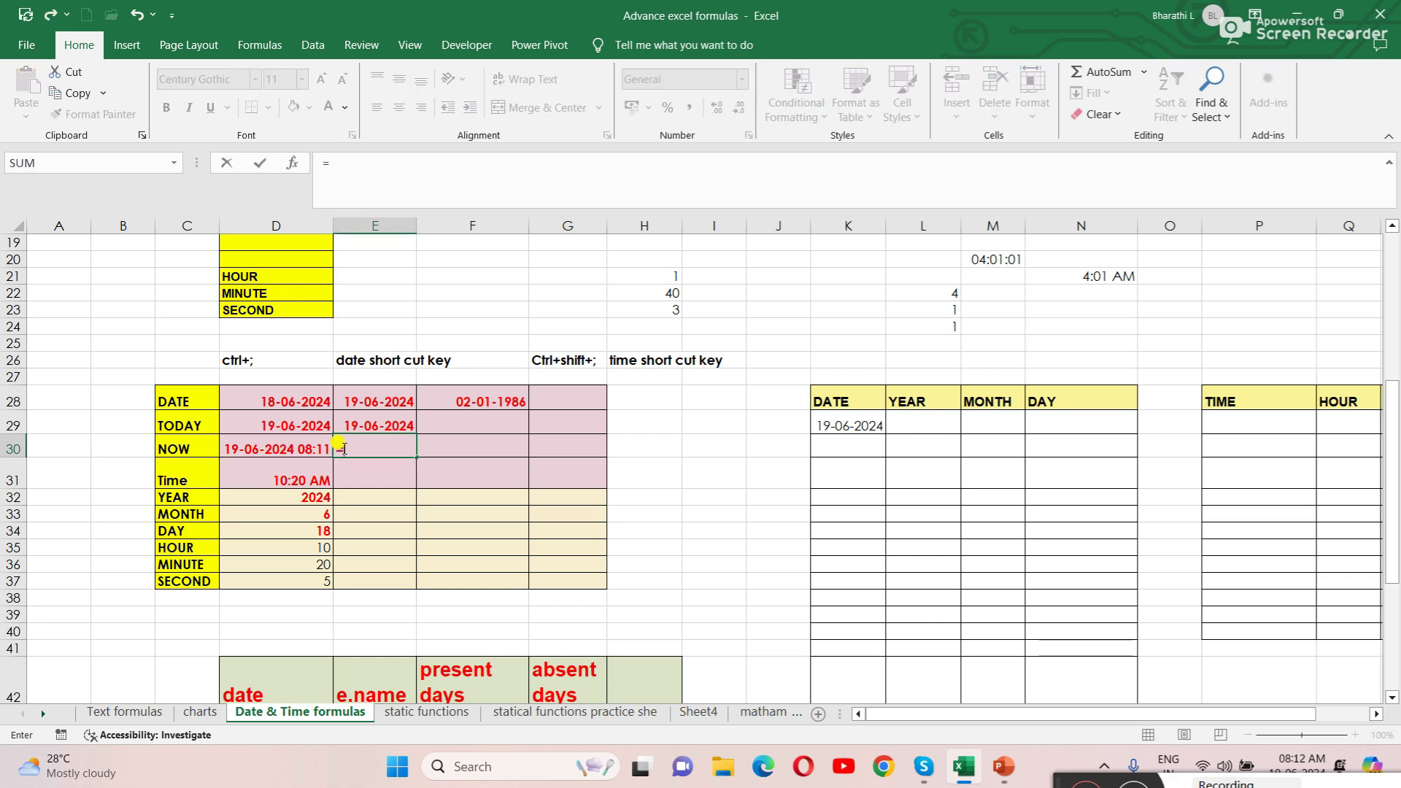
type("now")
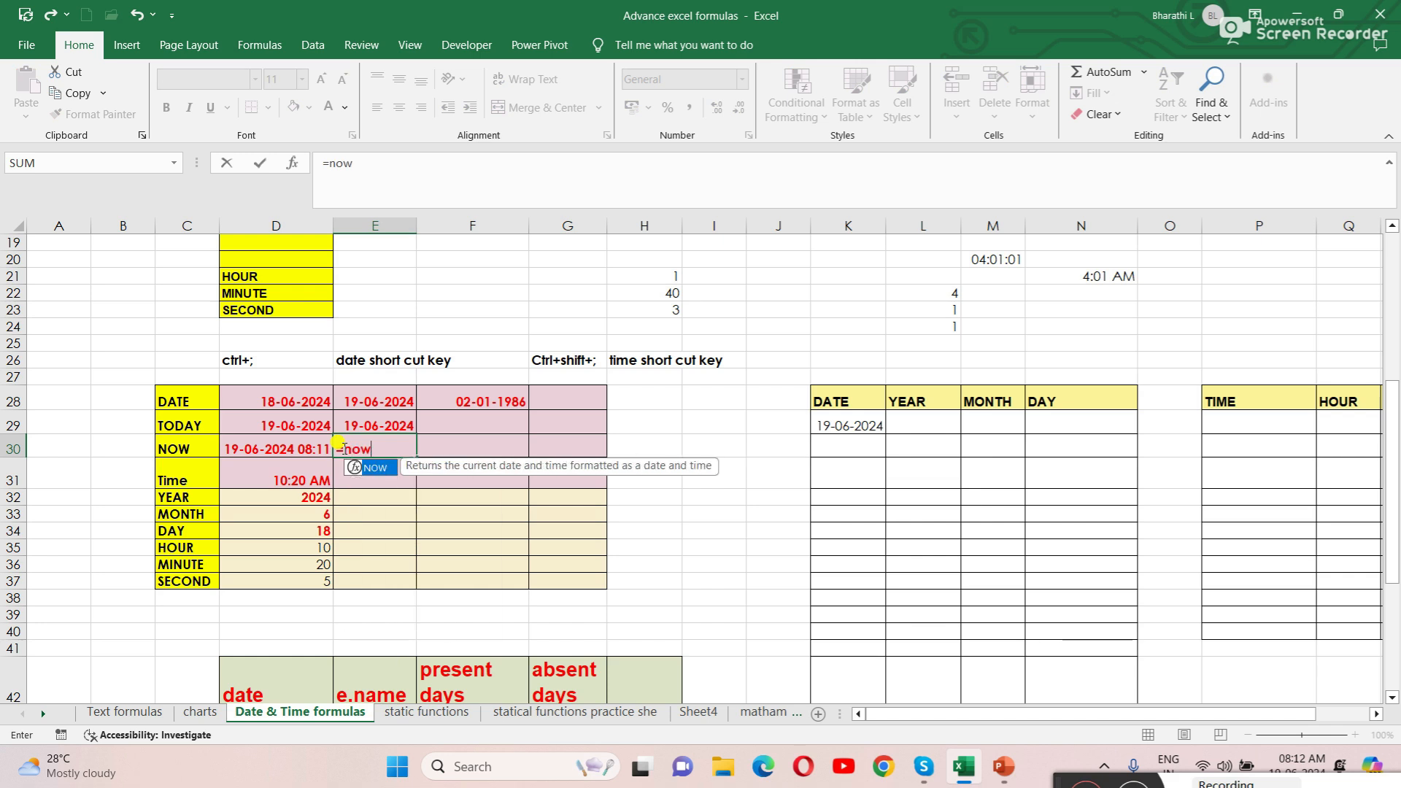
key("Tab")
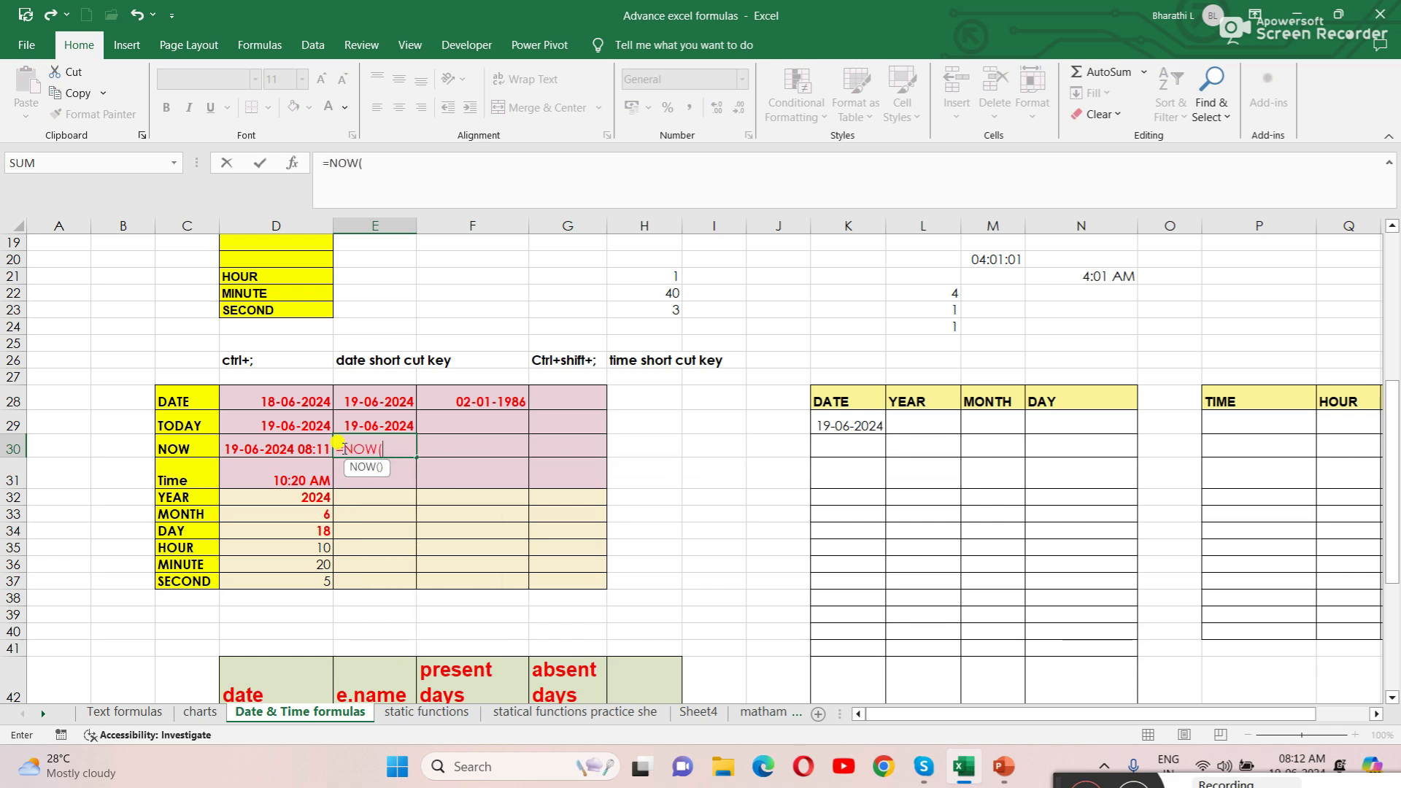
type(")")
key("Return")
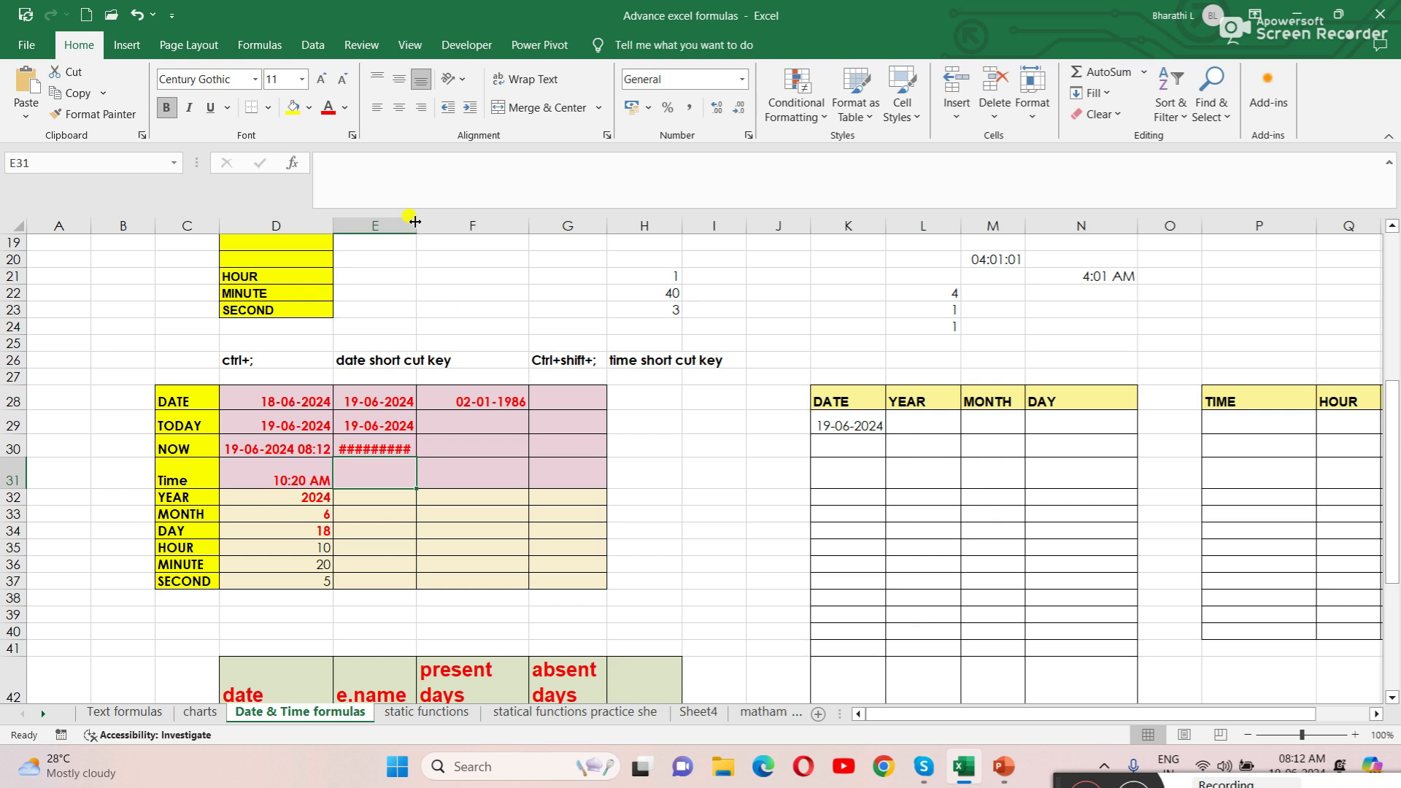
Step: Widen column E enough to show the full date and time, and check the NOW formula in E30
left_click_drag(415, 221, 460, 222)
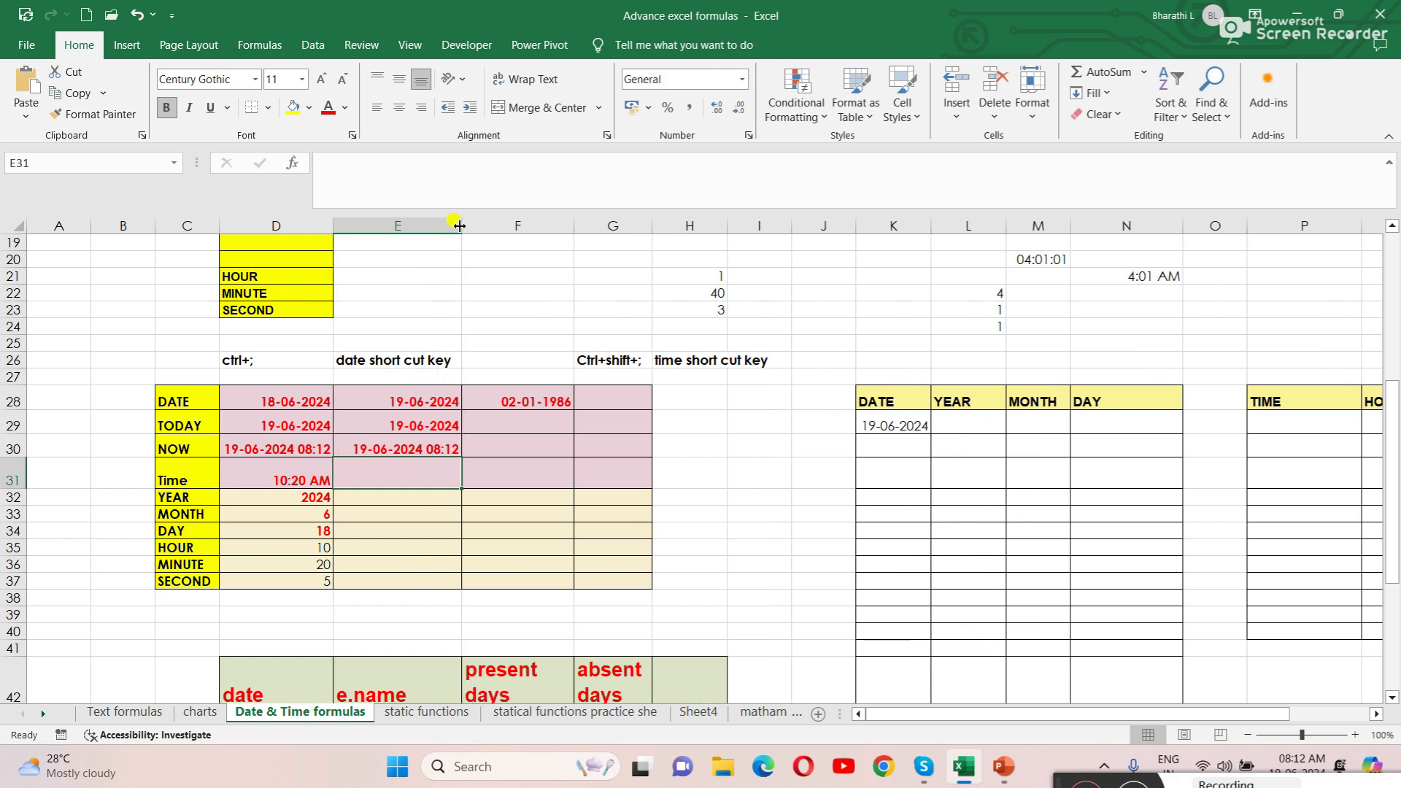
left_click(408, 448)
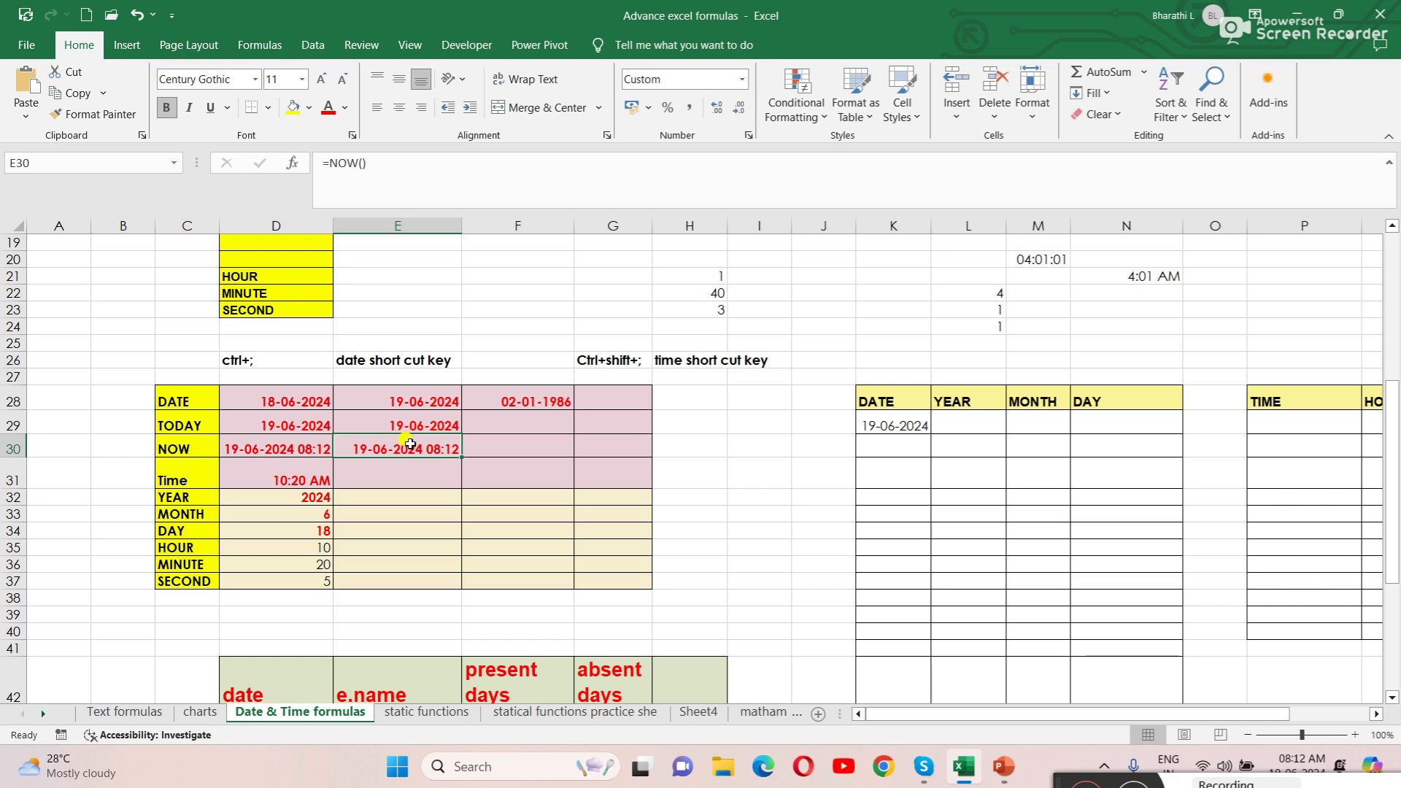
left_click(413, 475)
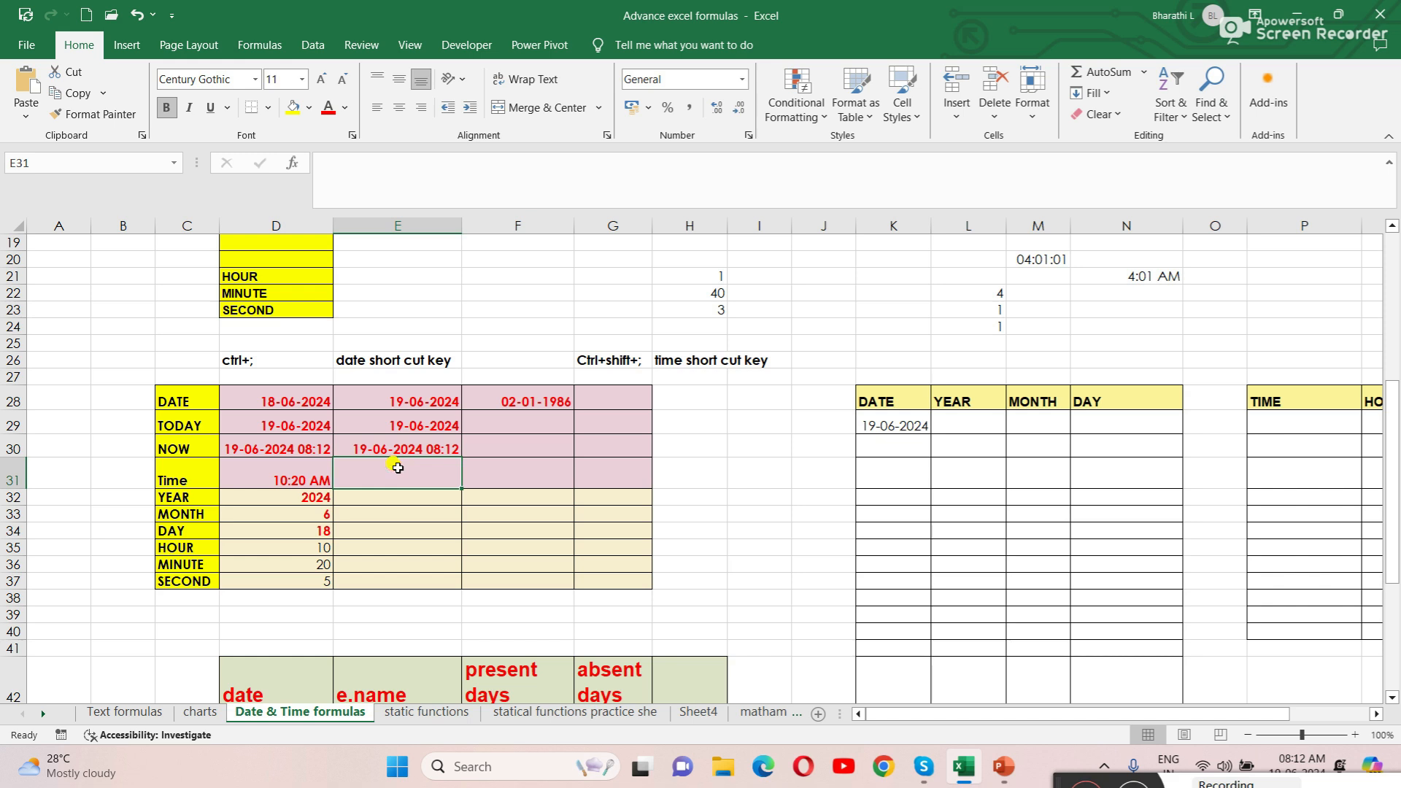
left_click(509, 447)
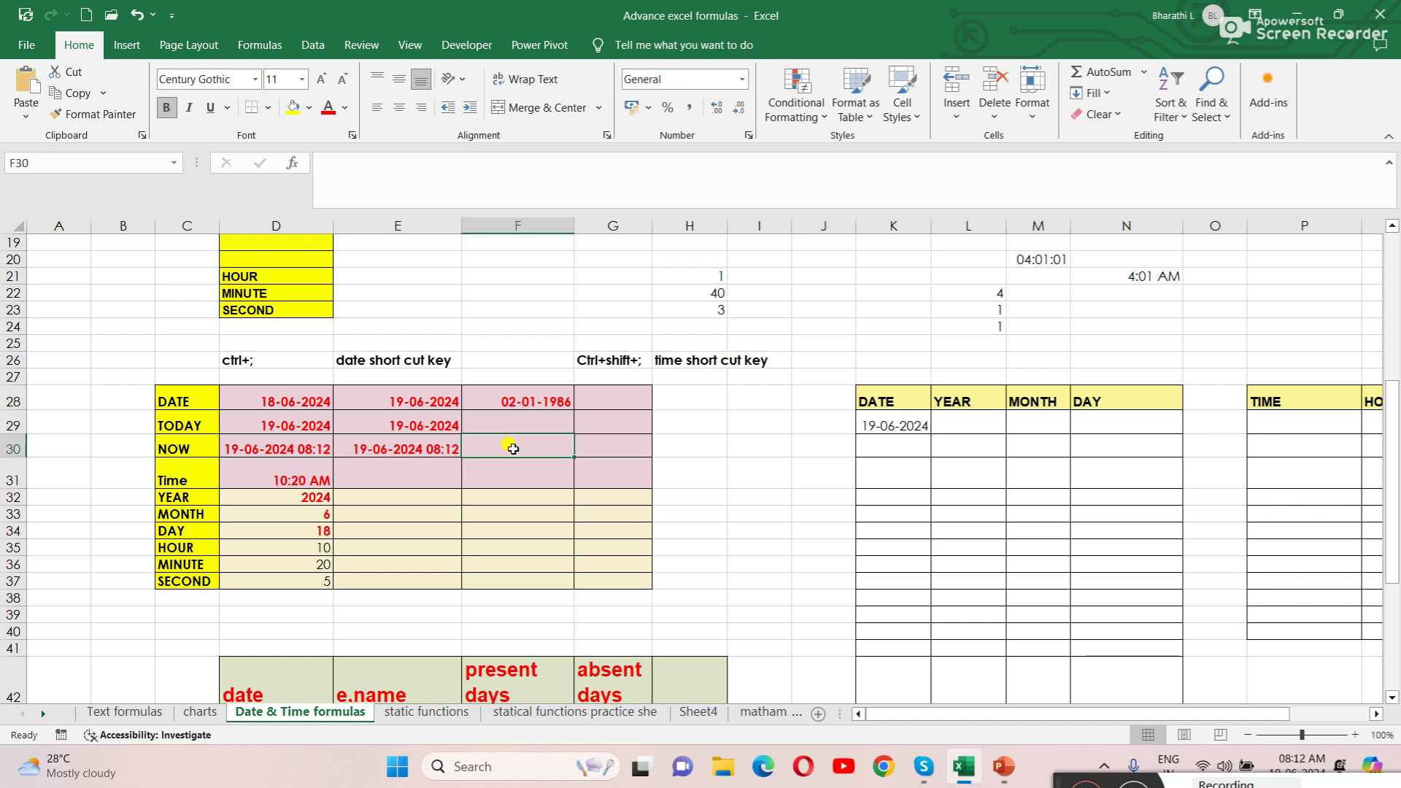
Step: Review the TIME example in D31, enter =TIME(8,14,5) in cell E31 and check the entered formula
left_click(264, 478)
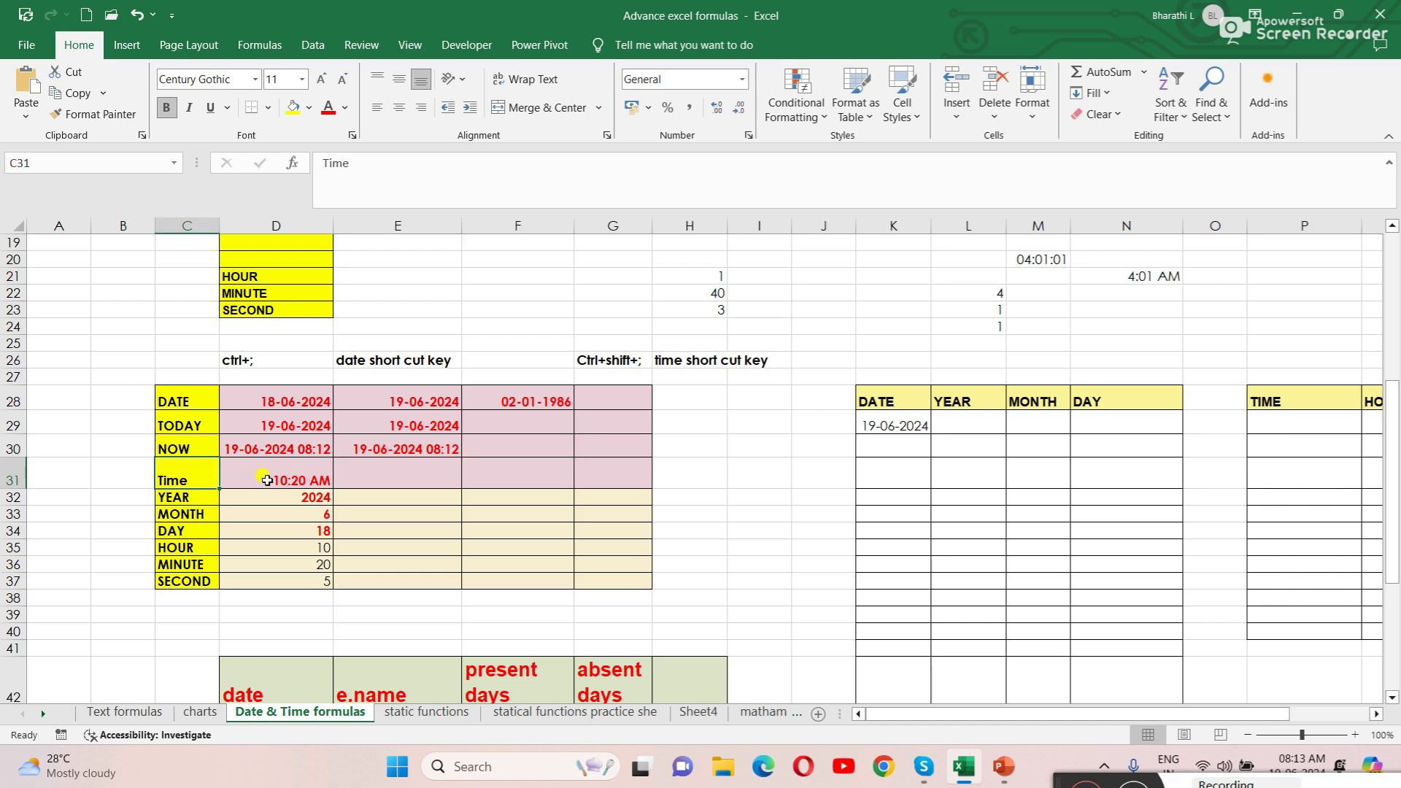
left_click(384, 487)
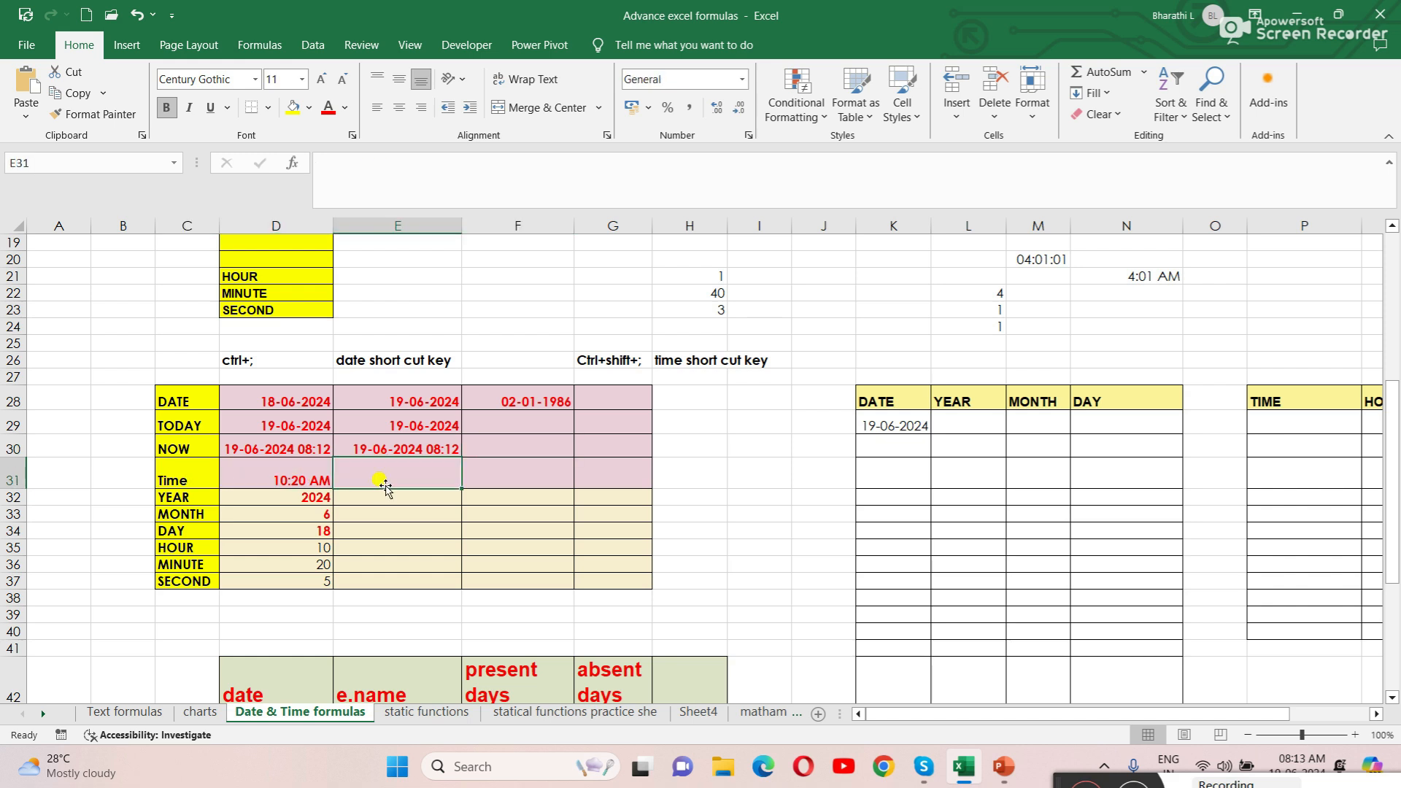
left_click(244, 462)
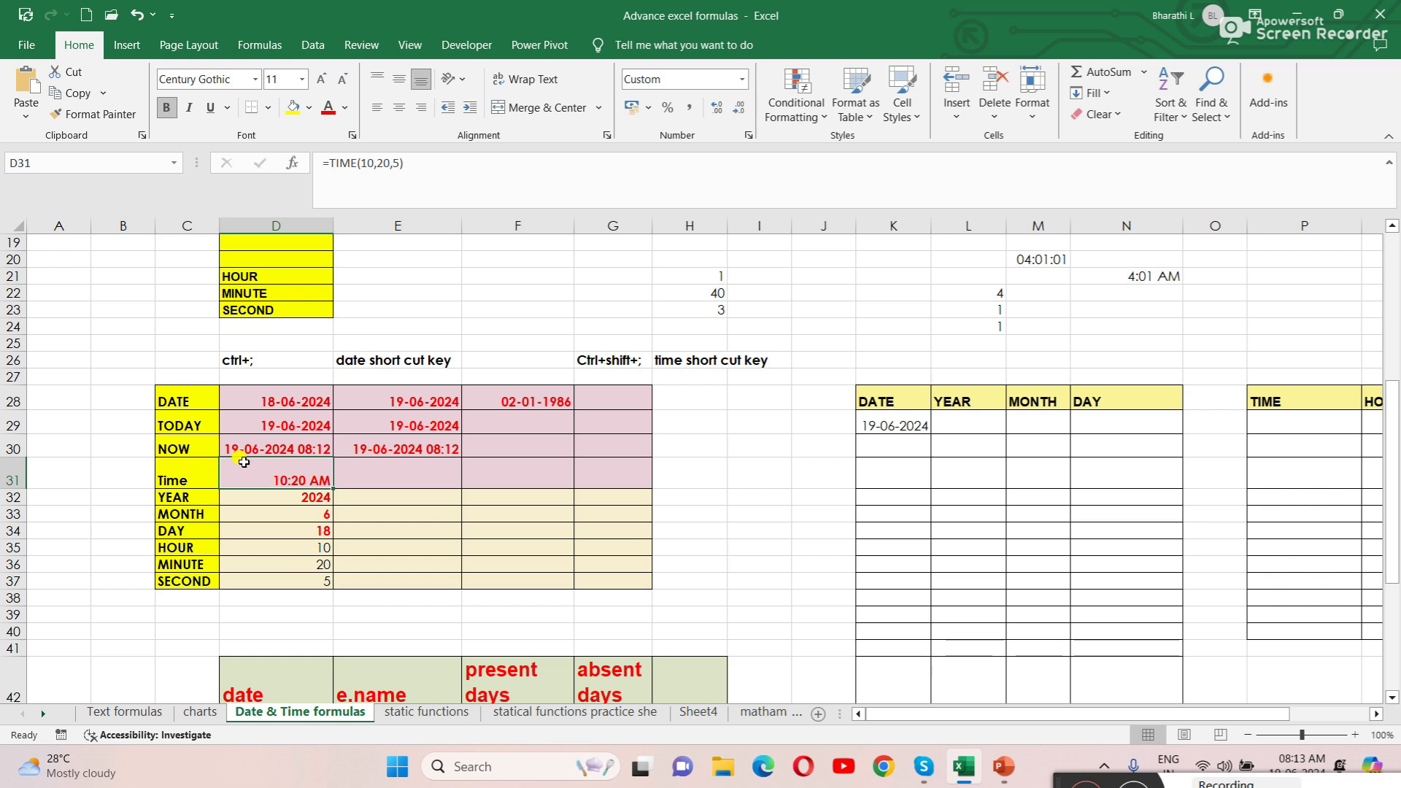
left_click(350, 478)
type("=")
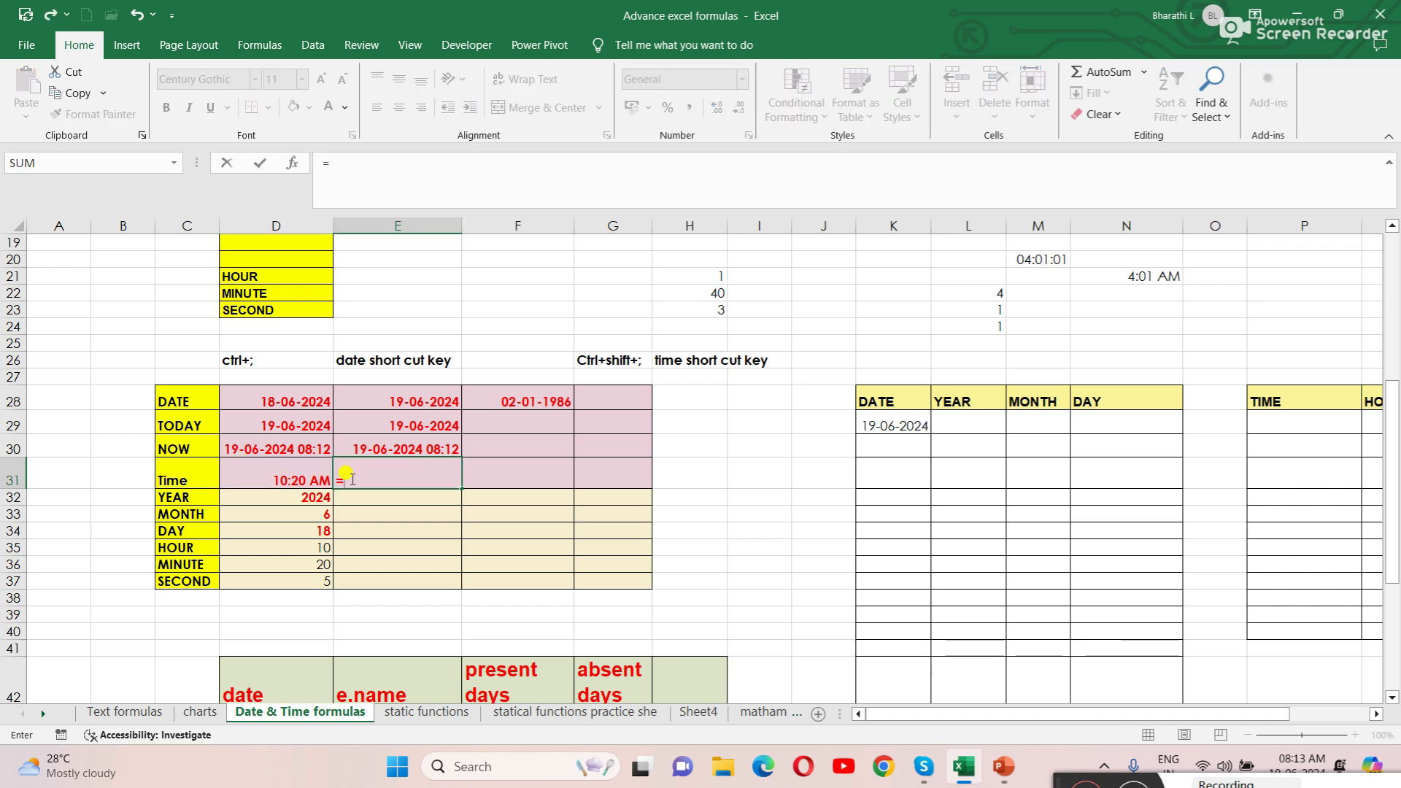
type("time")
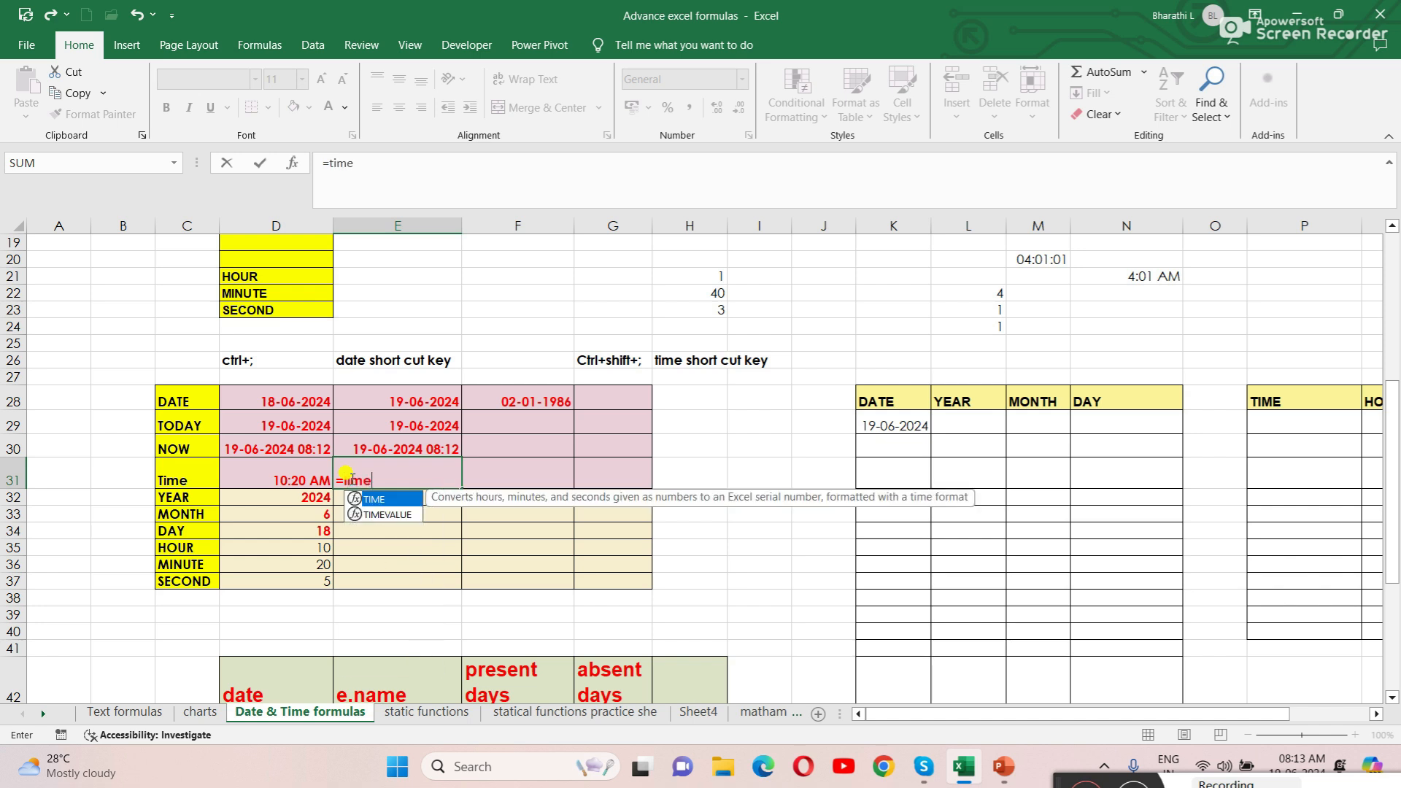
double_click(374, 502)
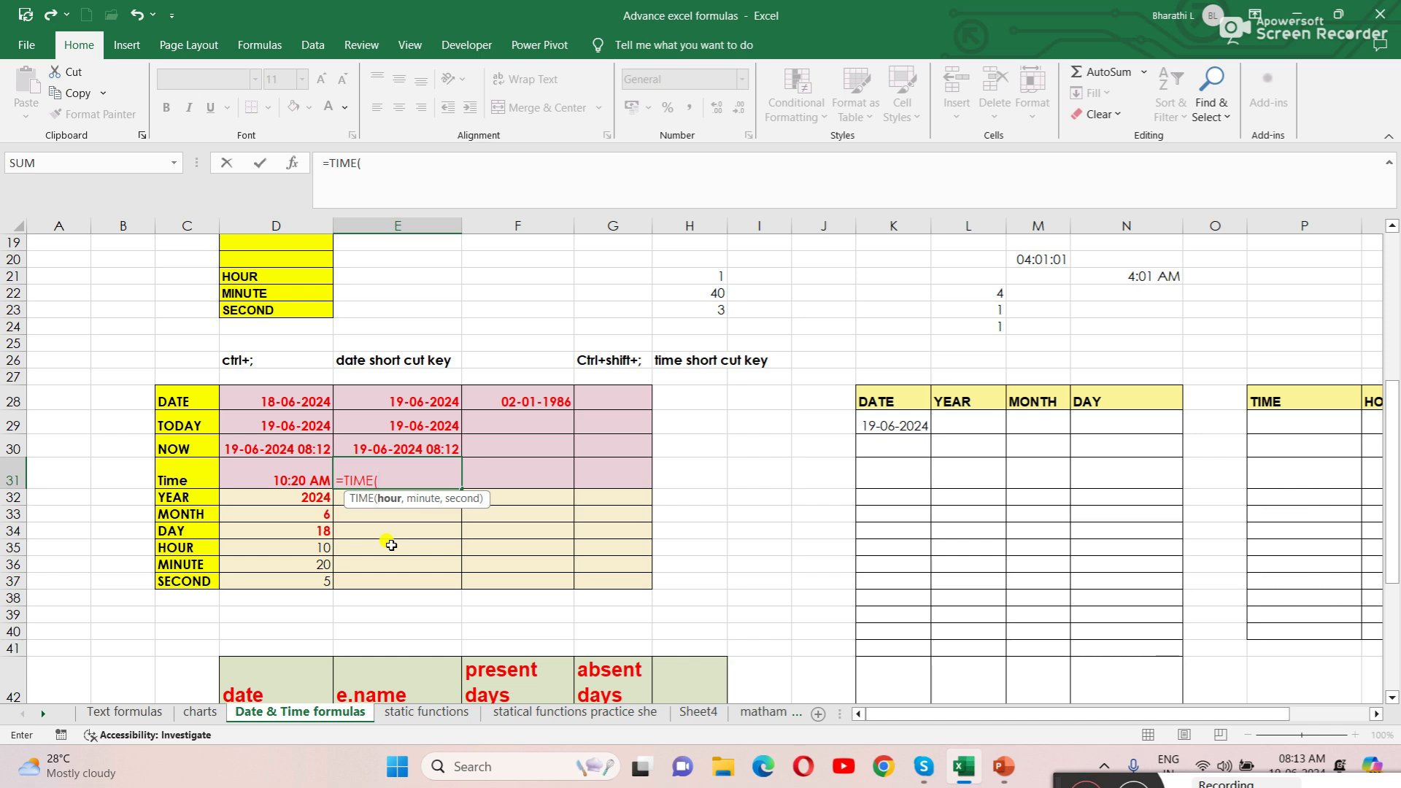
type("8,14,5")
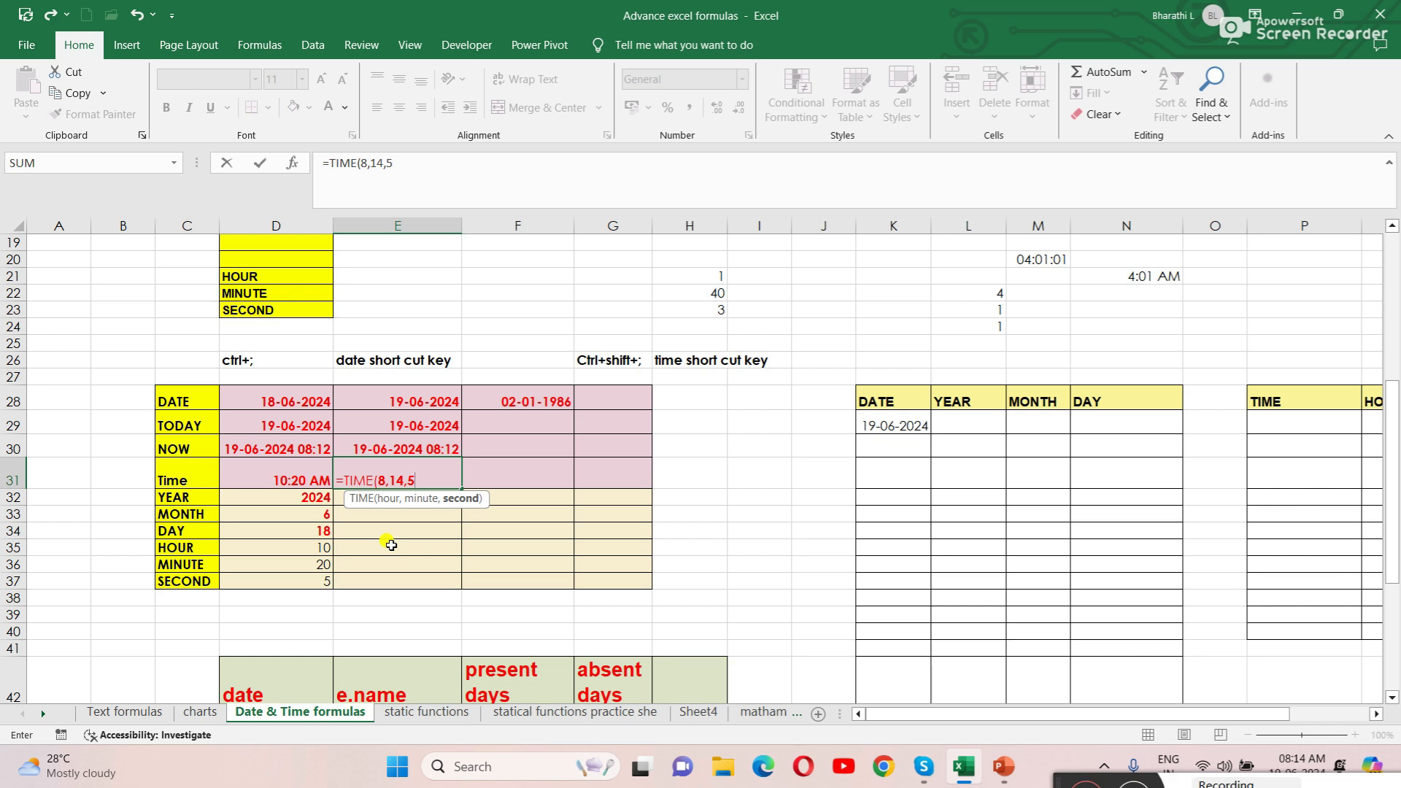
type(")")
key("Return")
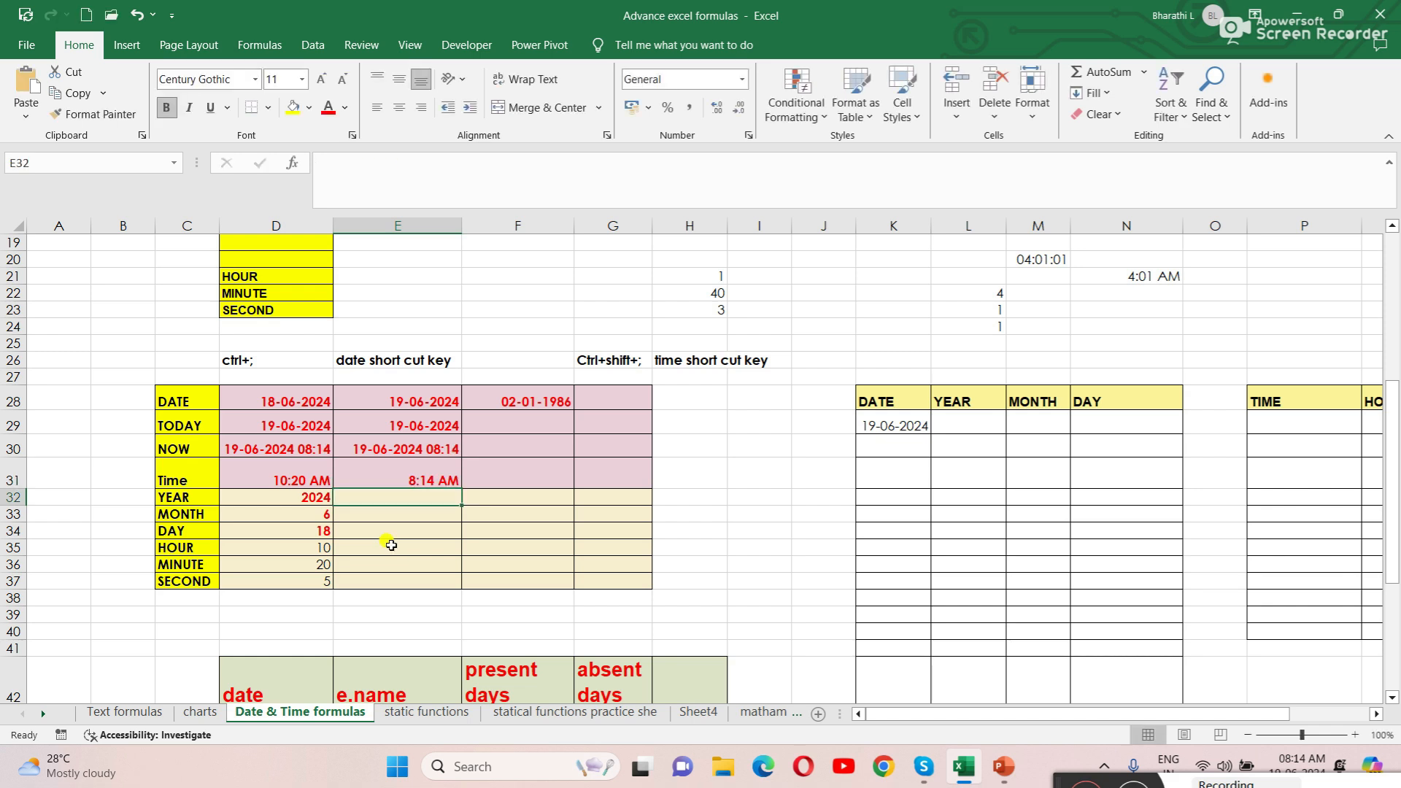
left_click(423, 483)
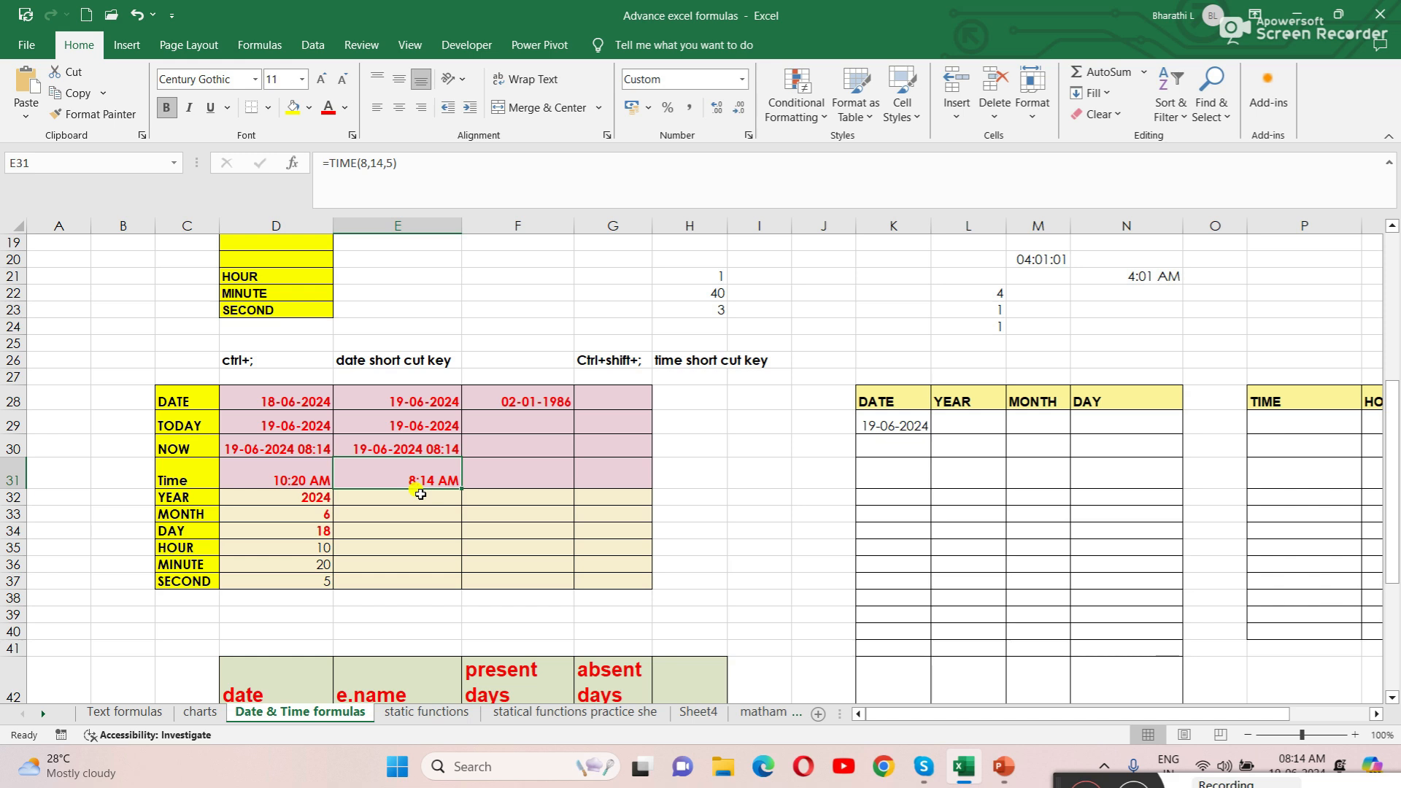
Step: Enter a second time example, =TIME(11,30,10), in cell F31 and check the entered formula
left_click(496, 480)
double_click(501, 480)
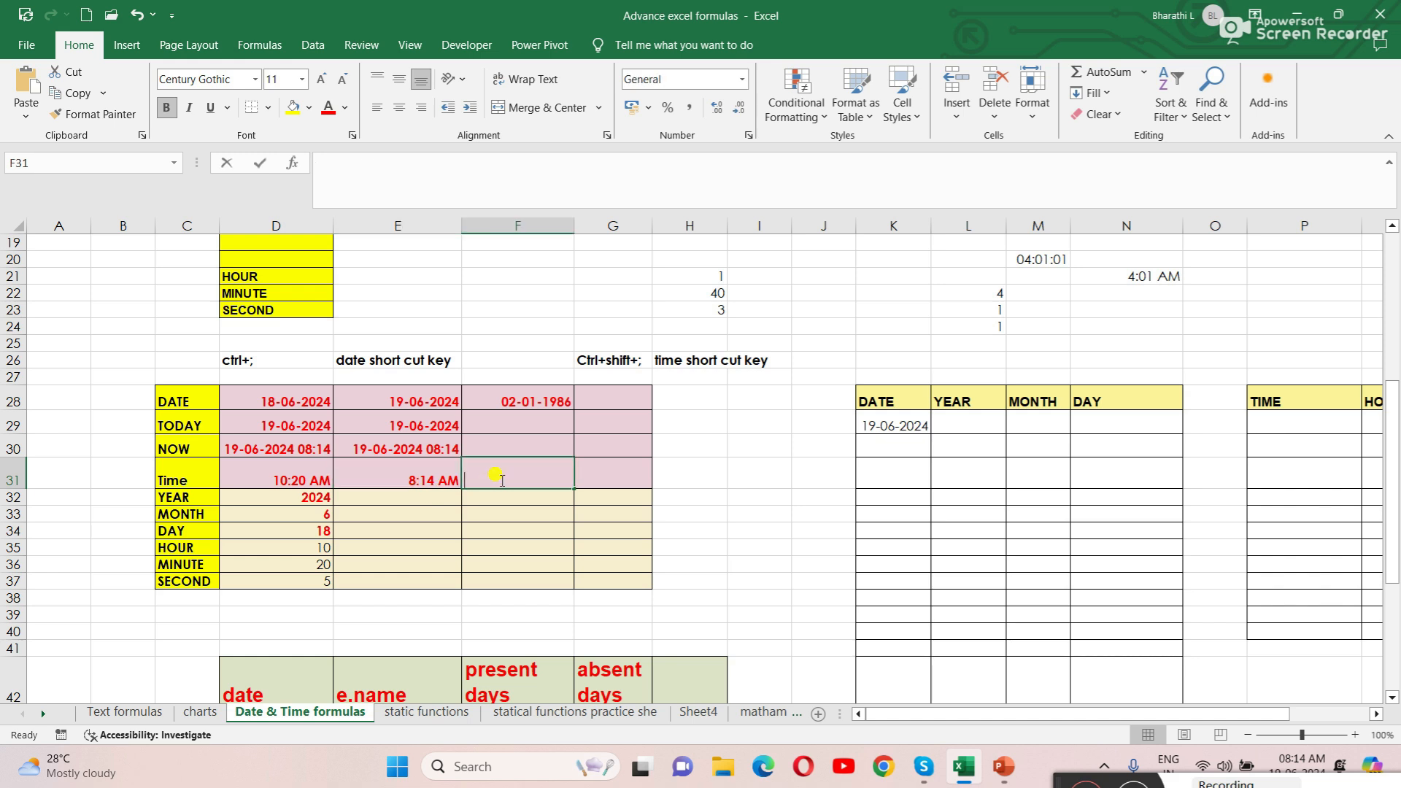
type("=time")
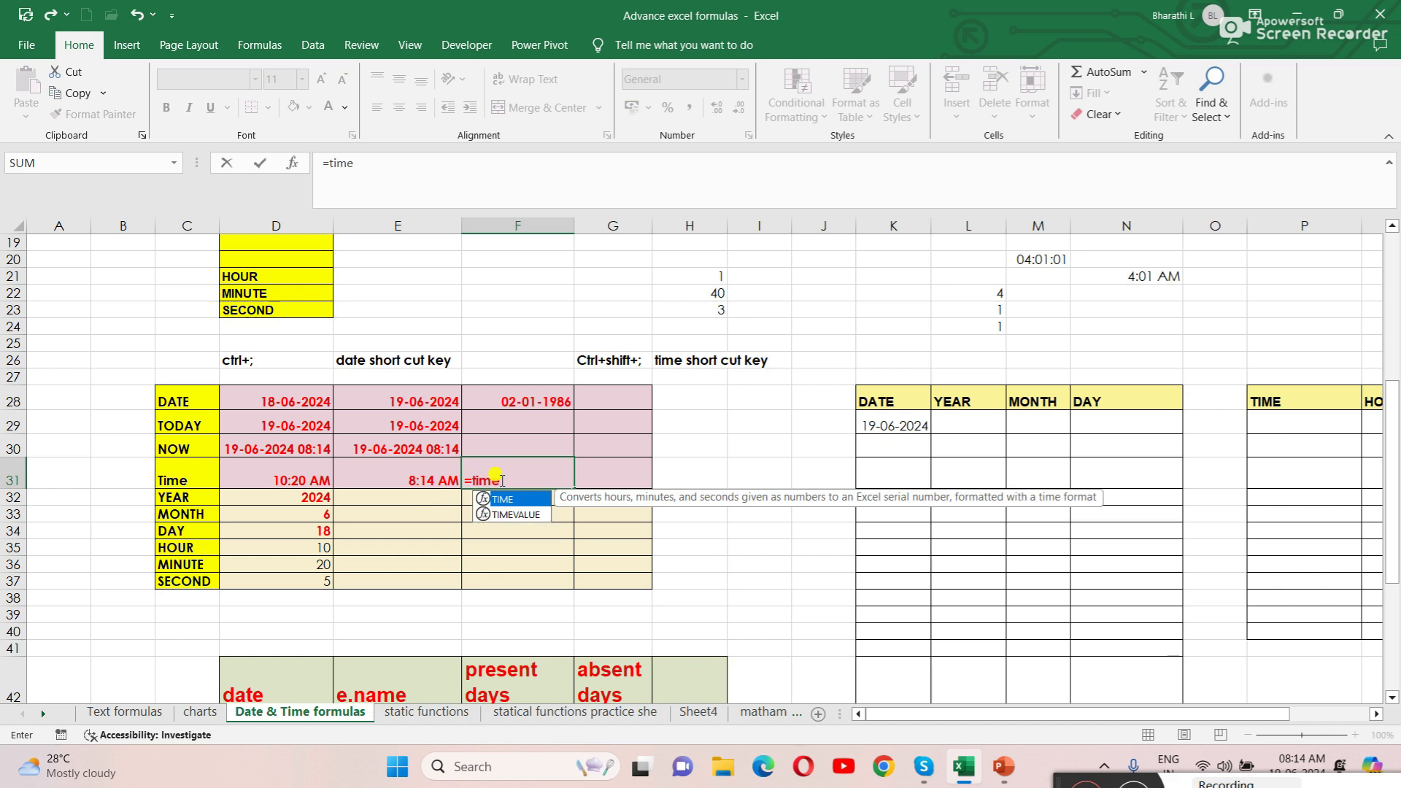
key("Tab")
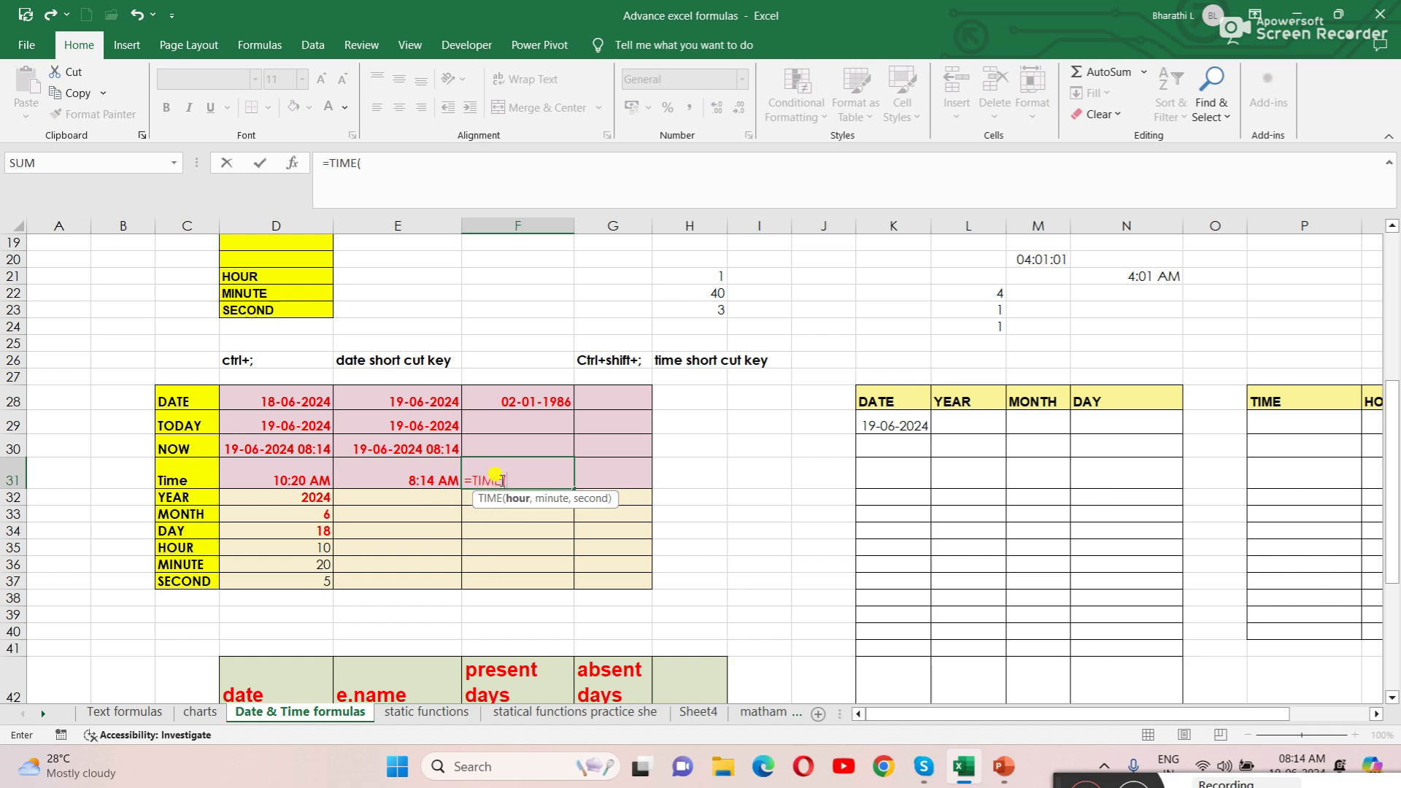
type("11,30,")
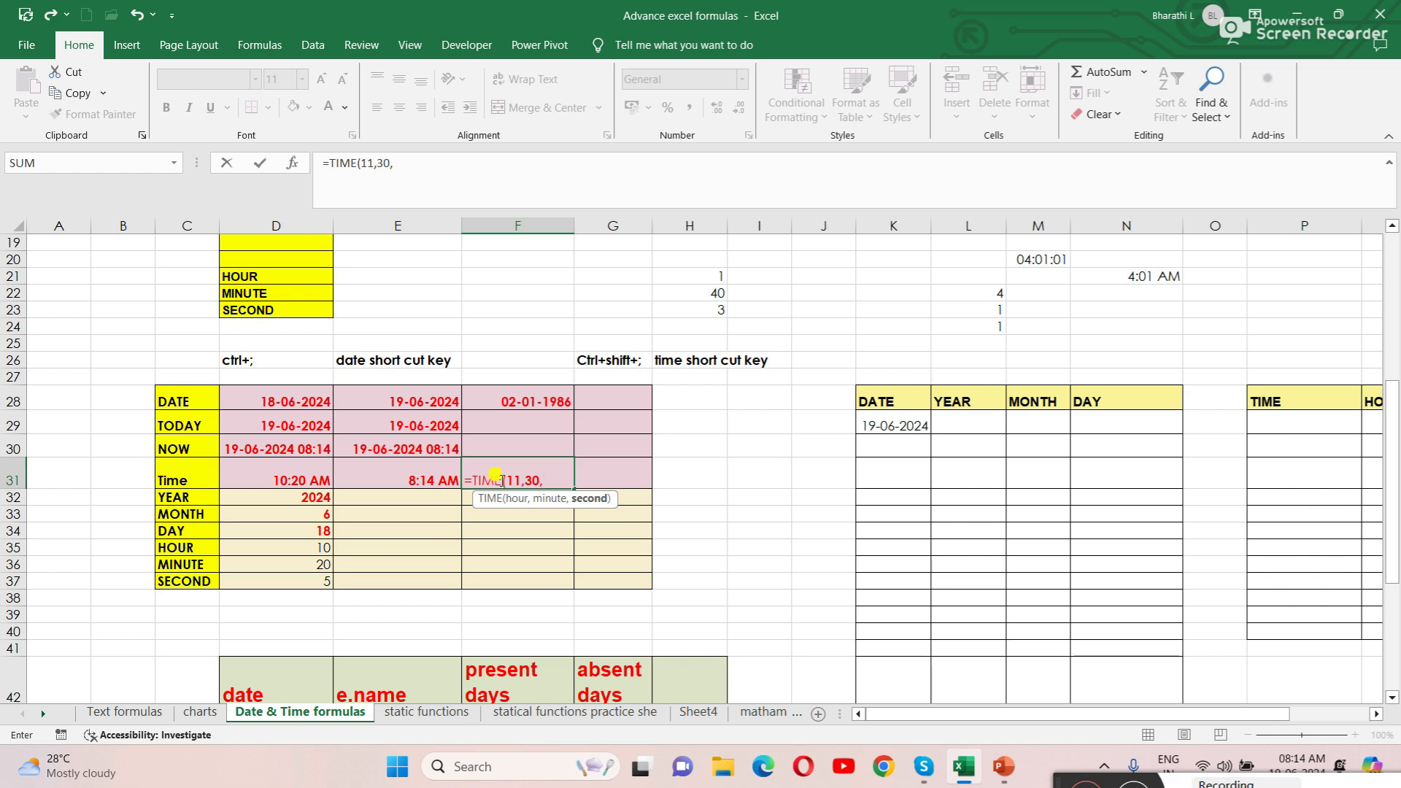
type("10)")
key("Return")
left_click(500, 480)
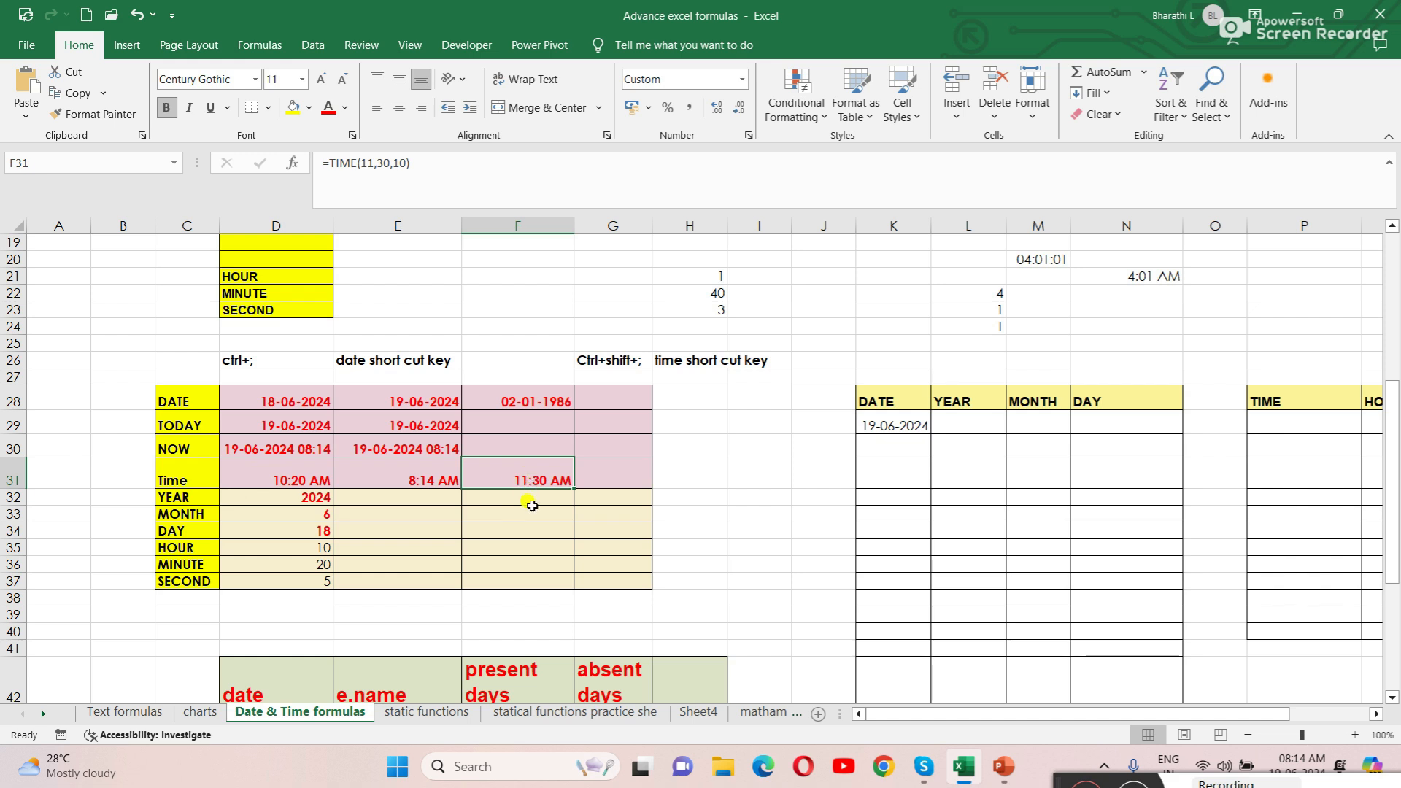
Step: Examine the YEAR row's example and the DATE and TODAY example cells in column D
left_click(423, 508)
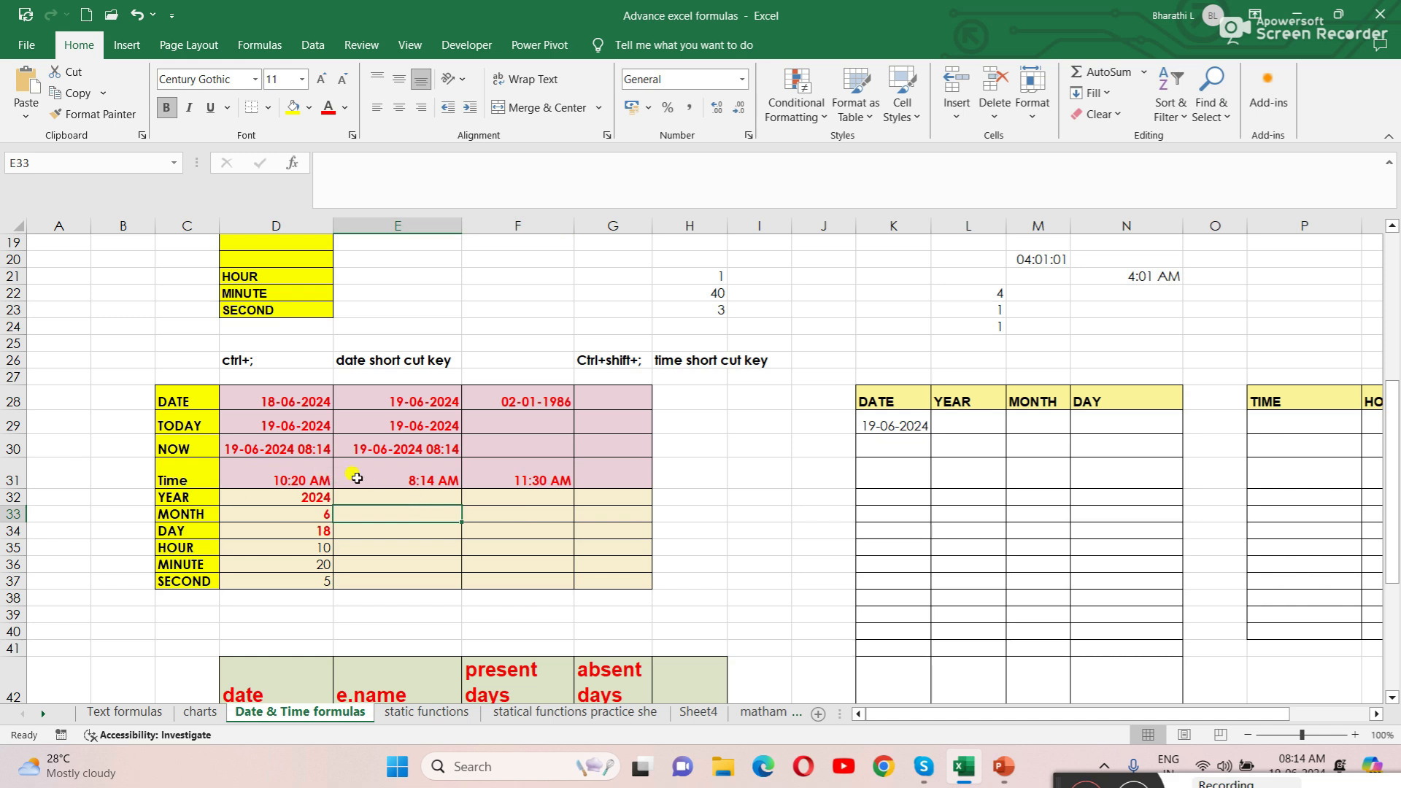
left_click(380, 500)
left_click(201, 496)
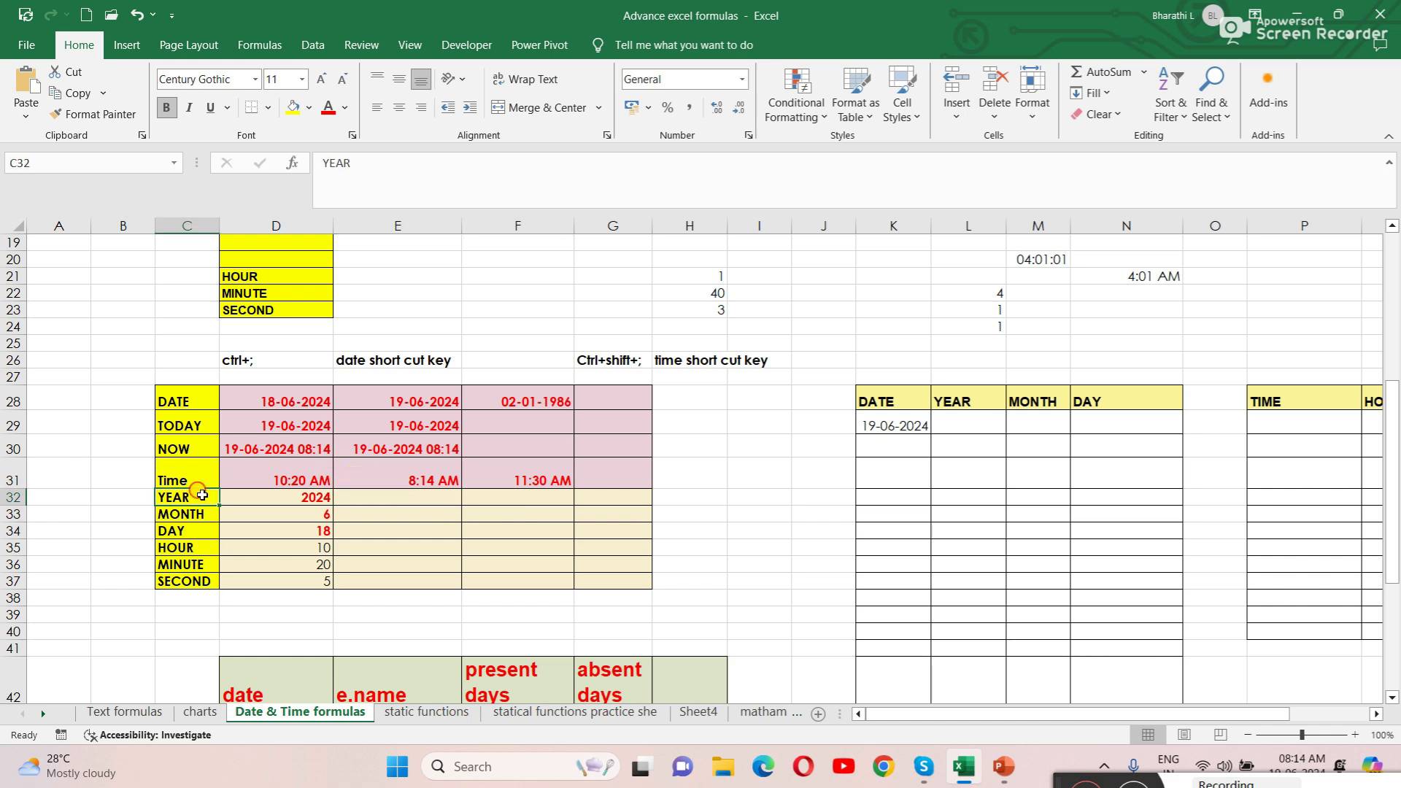
left_click(284, 497)
left_click(370, 511)
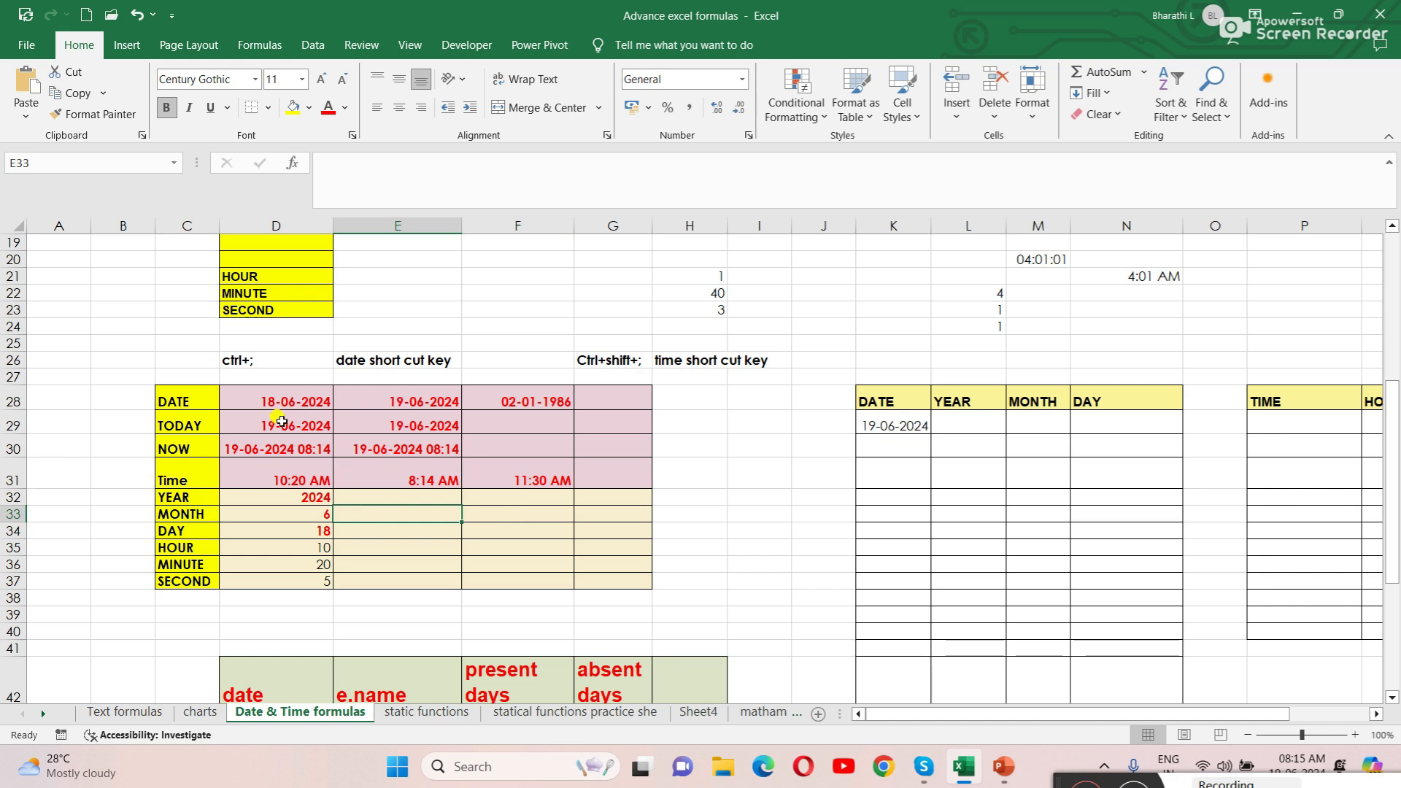
left_click(288, 400)
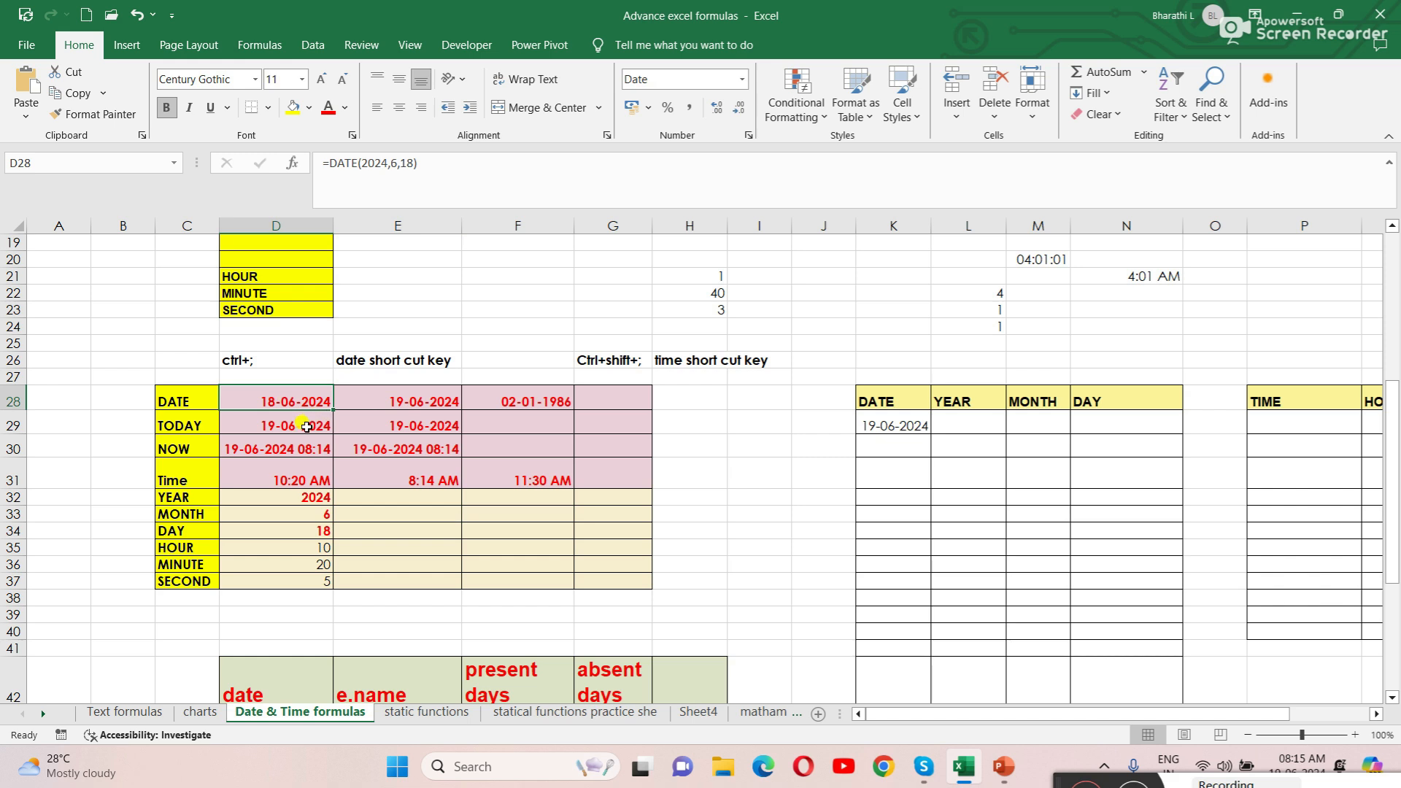
left_click(305, 423)
left_click(373, 511)
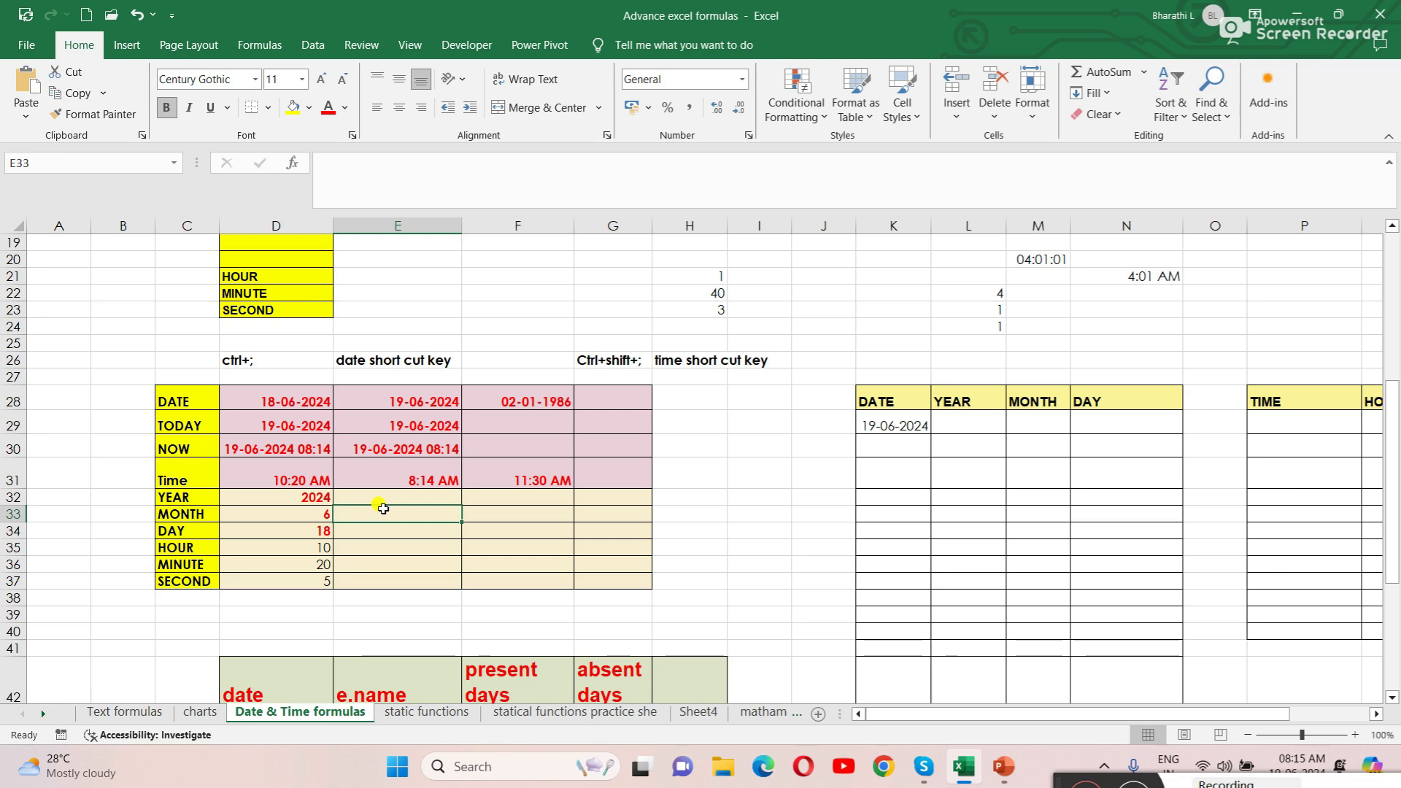
Step: Enter =YEAR(E28) in cell E32 to extract the year from the date in E28, and check the entered formula
scroll(383, 509, "down", 1)
left_click(370, 447)
type("=")
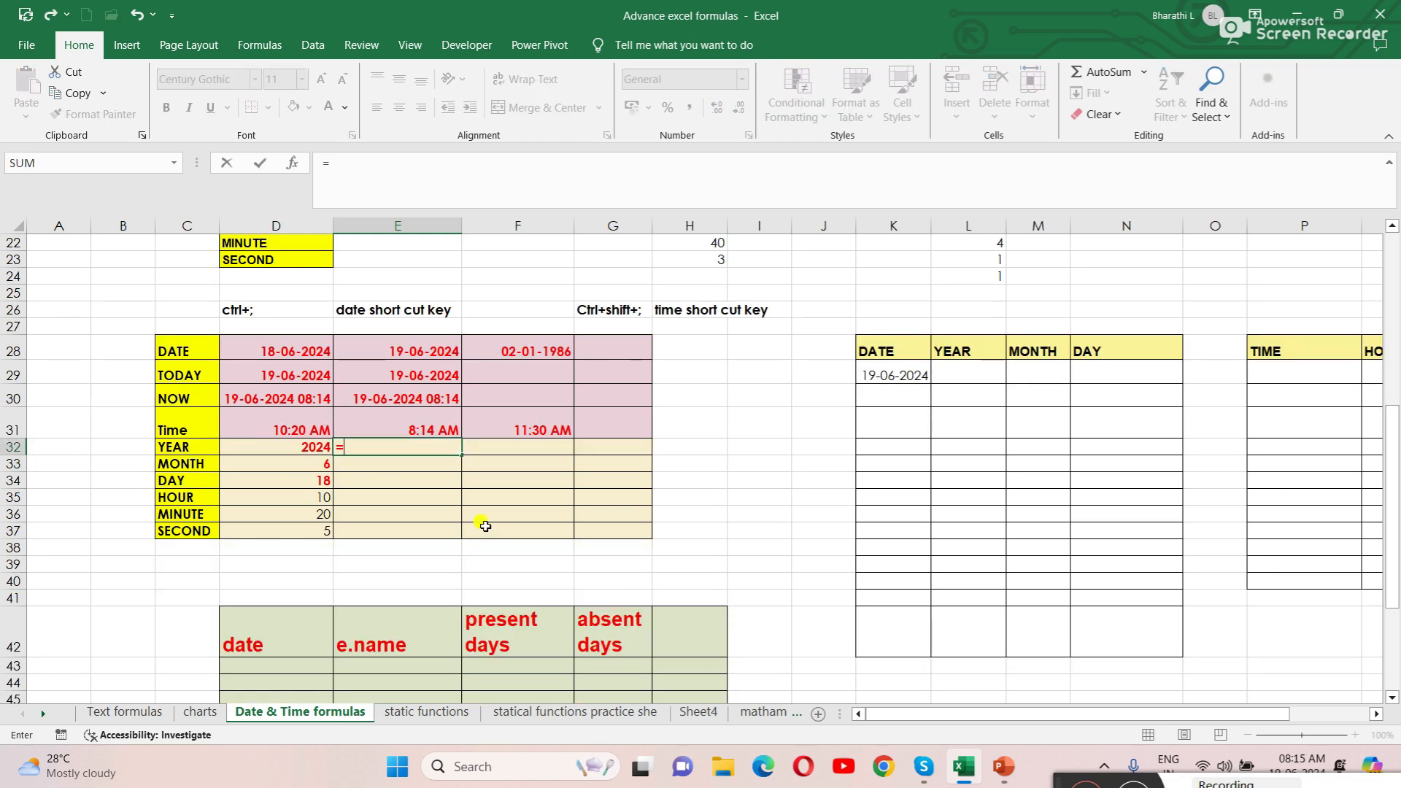
type("year")
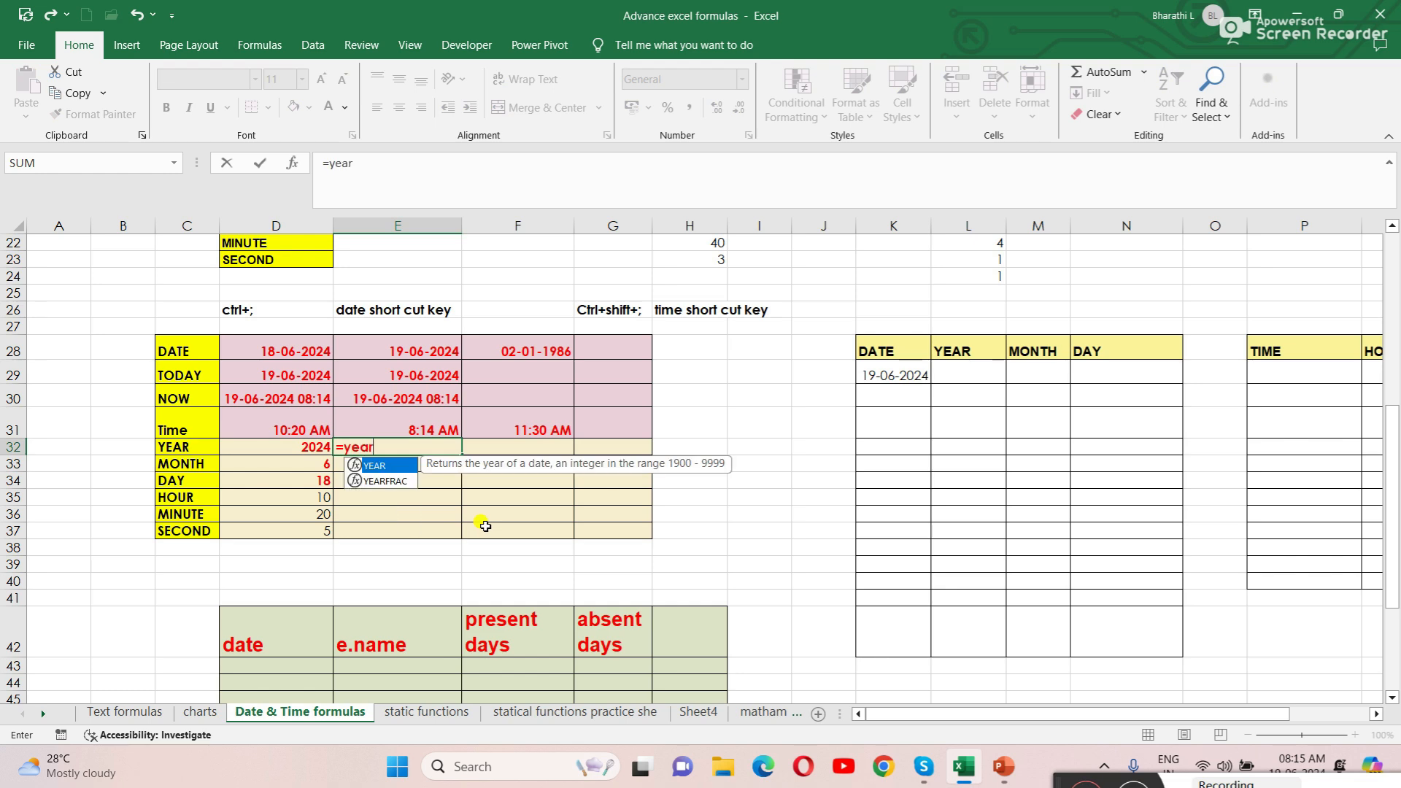
double_click(386, 466)
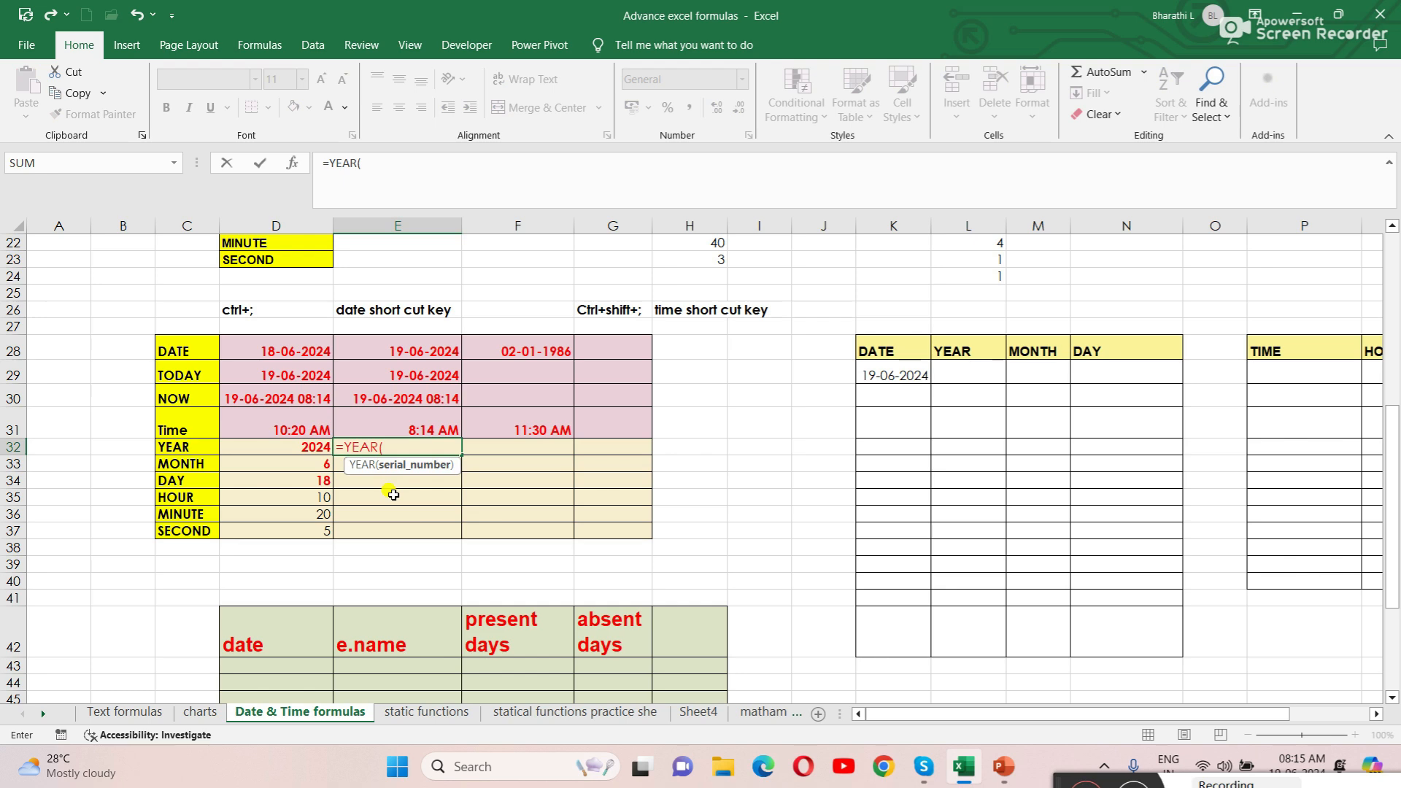
left_click(413, 349)
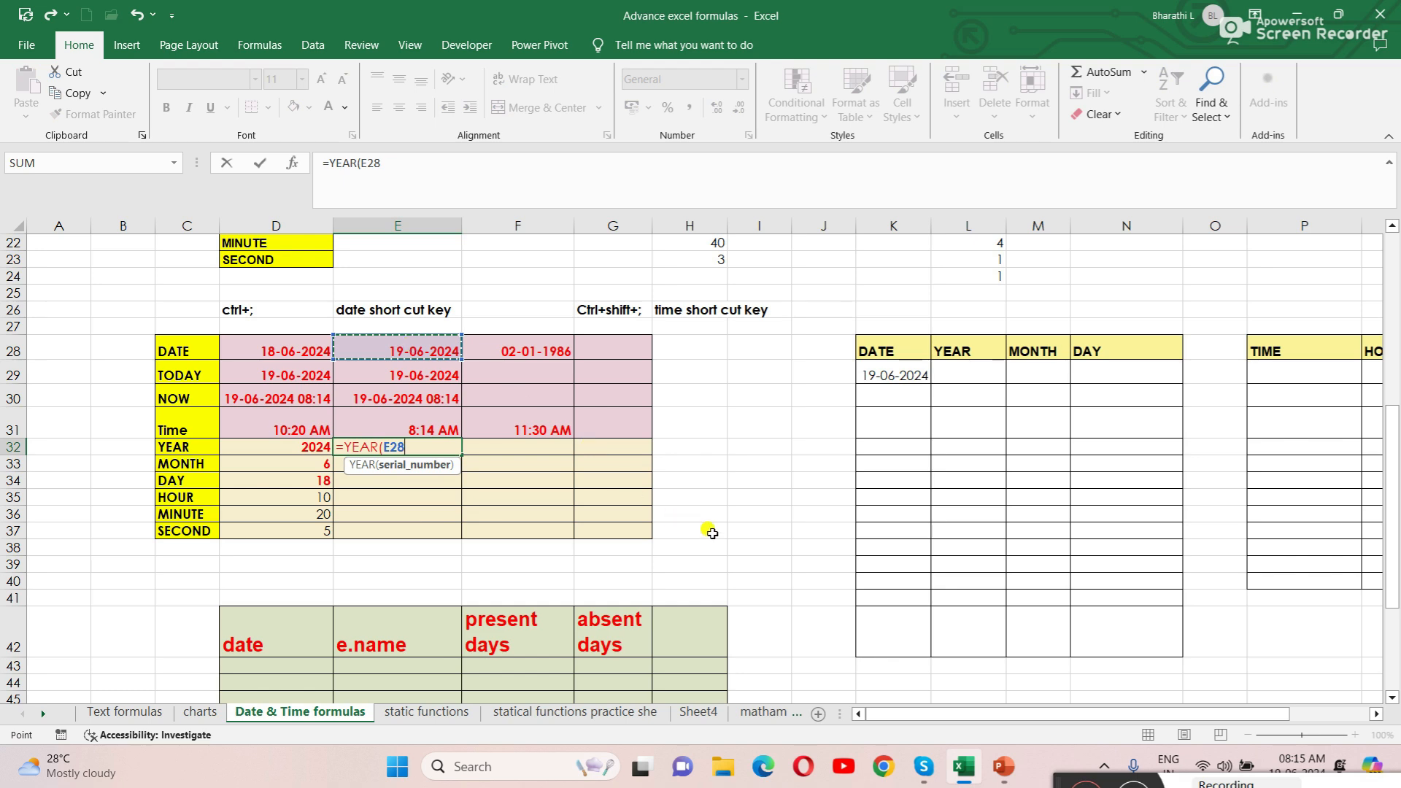
type(")")
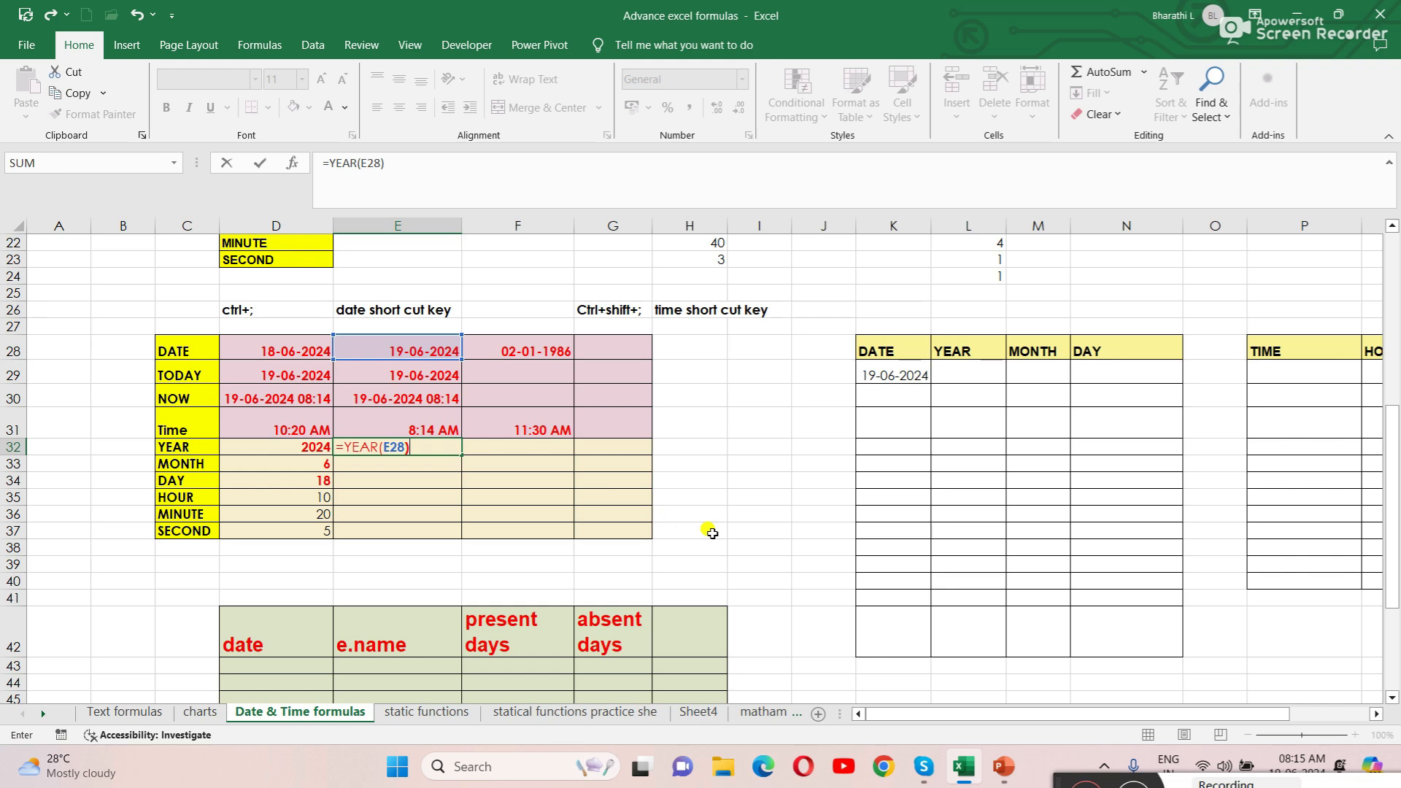
key("Return")
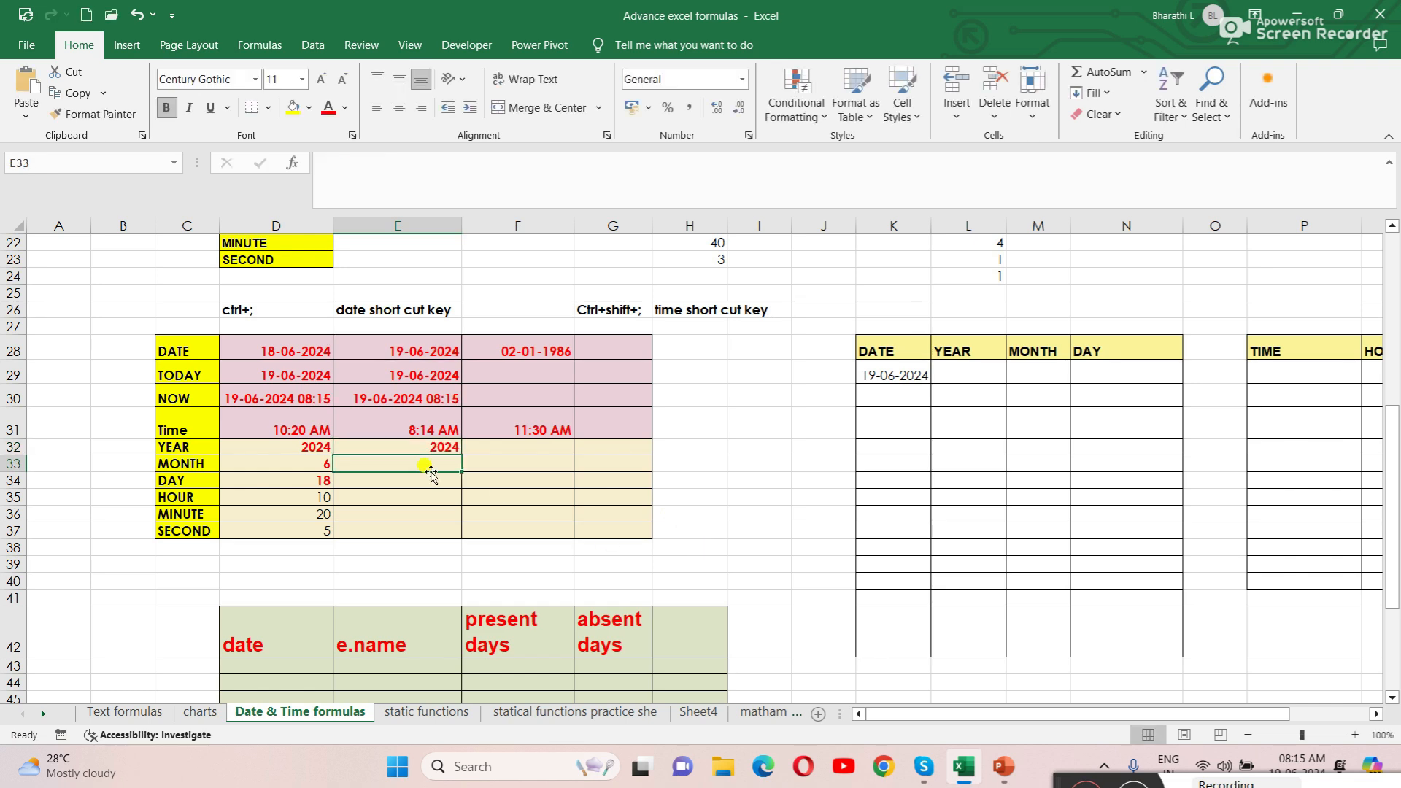
left_click(408, 439)
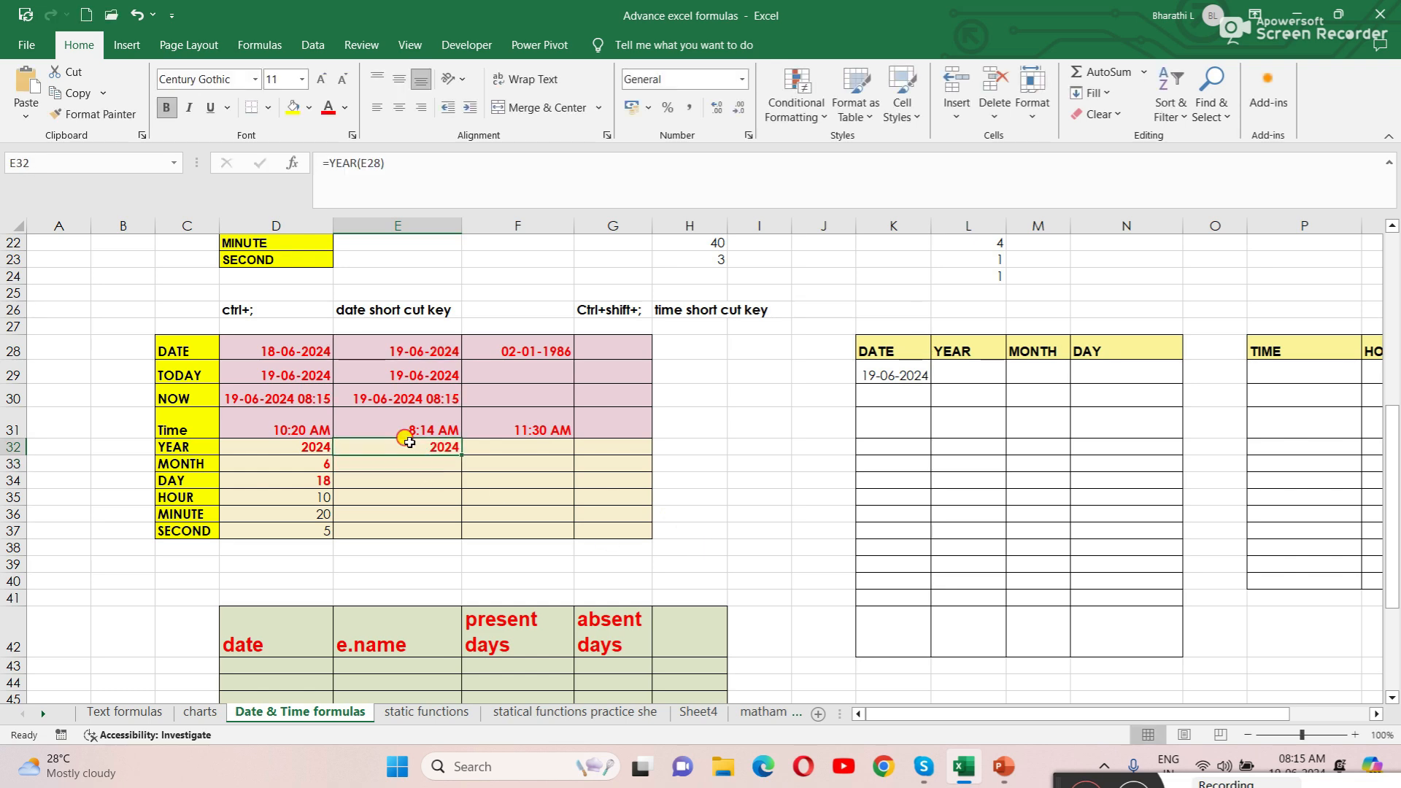
Step: Enter a second year example, =YEAR(F28), in cell F32 and check the entered formula
left_click(494, 441)
type("=")
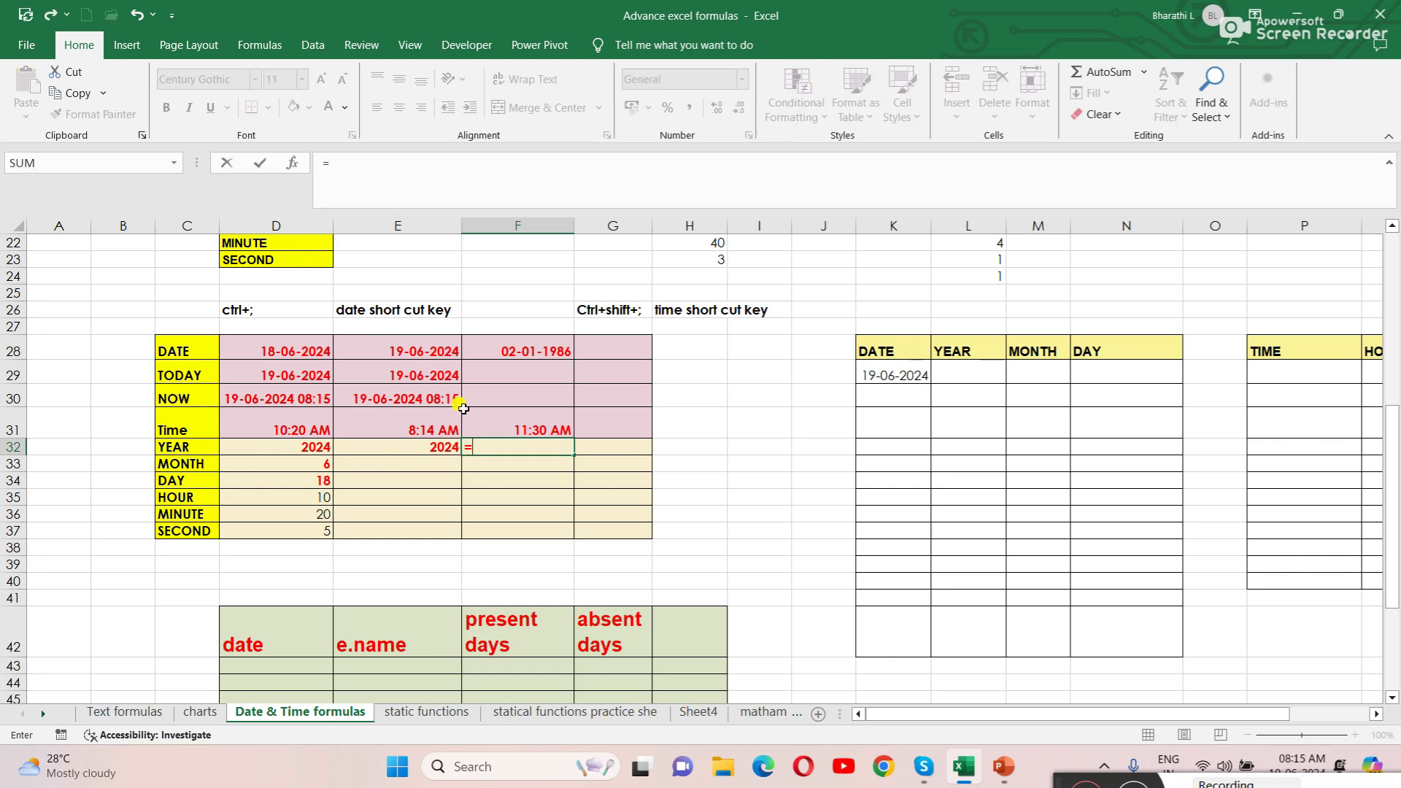
type("year")
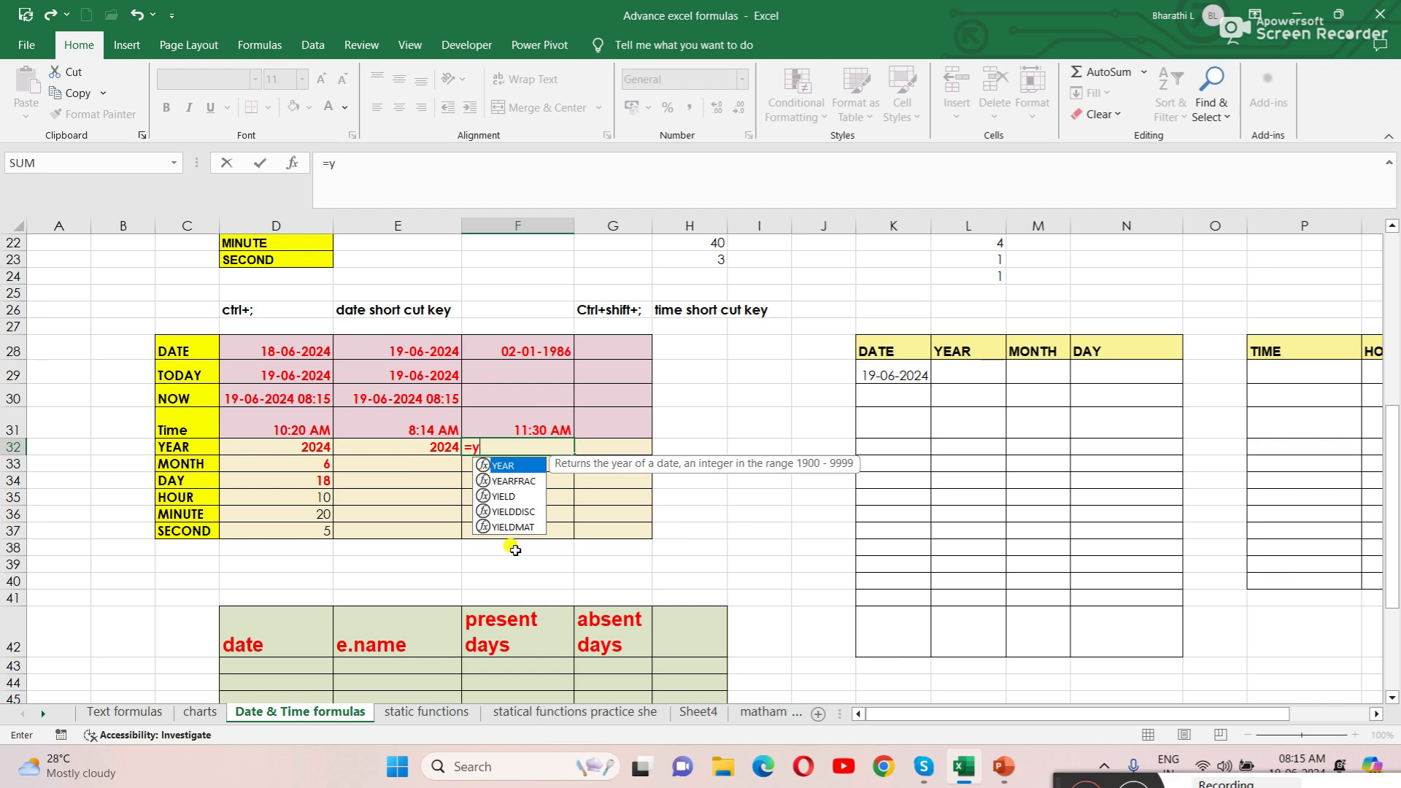
double_click(511, 466)
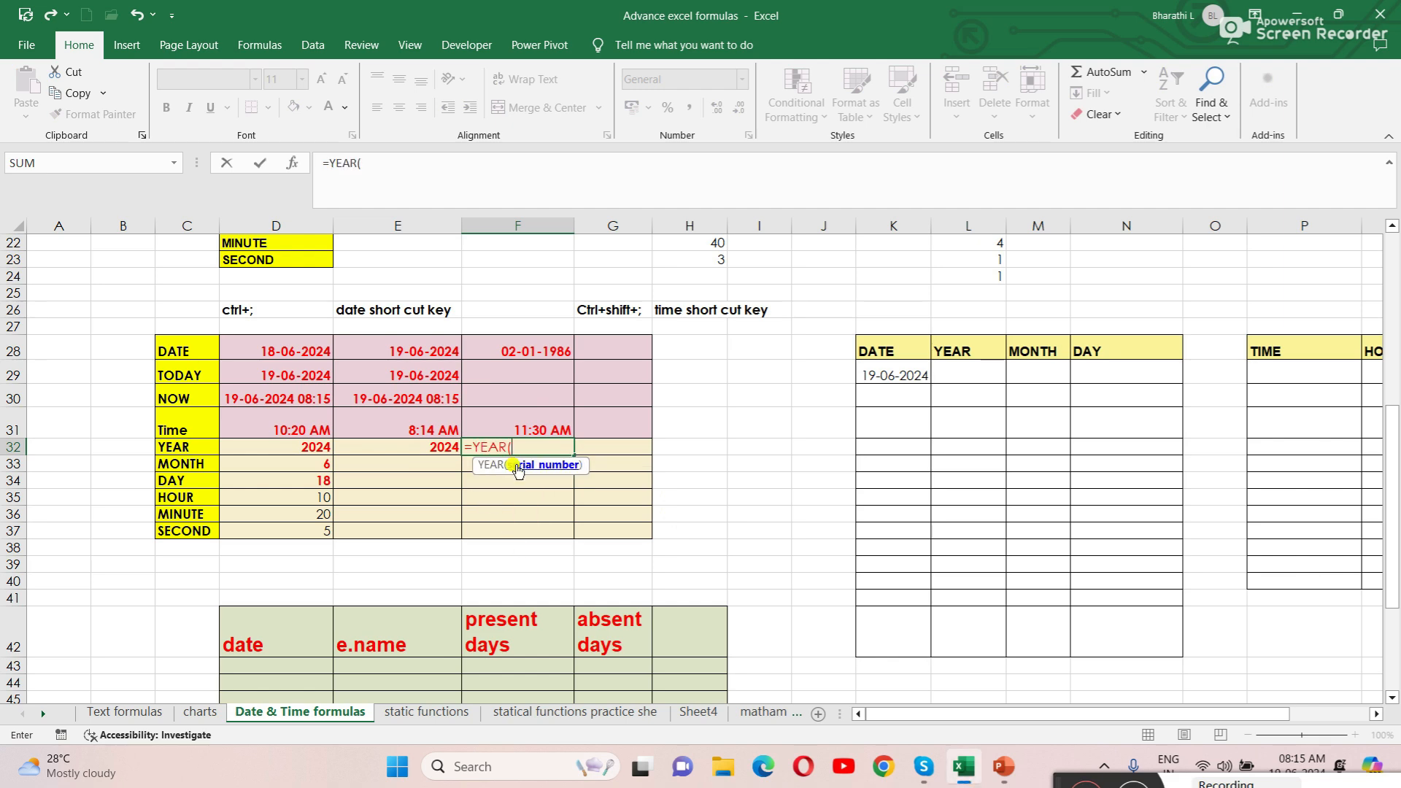
left_click(536, 352)
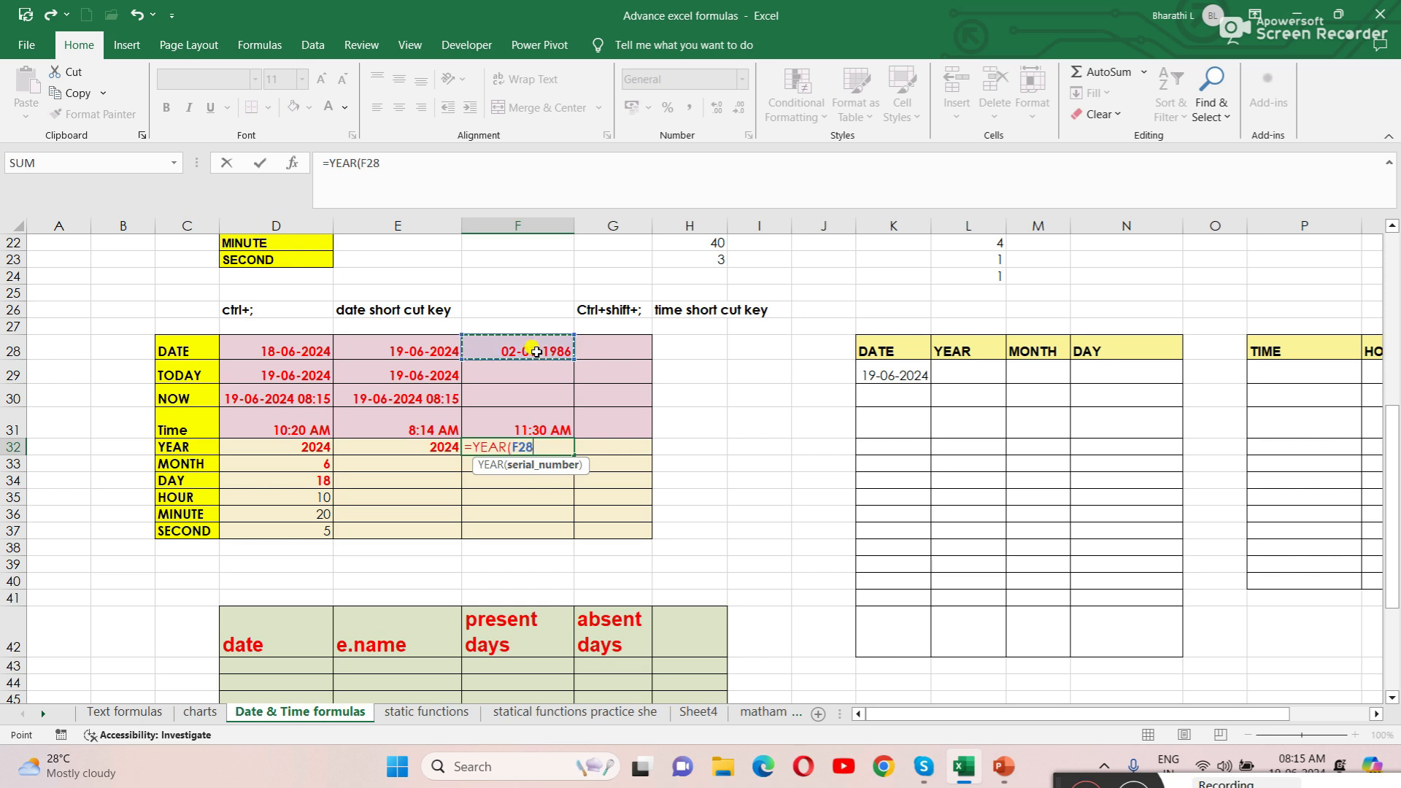
key("Return")
left_click(504, 446)
left_click(535, 502)
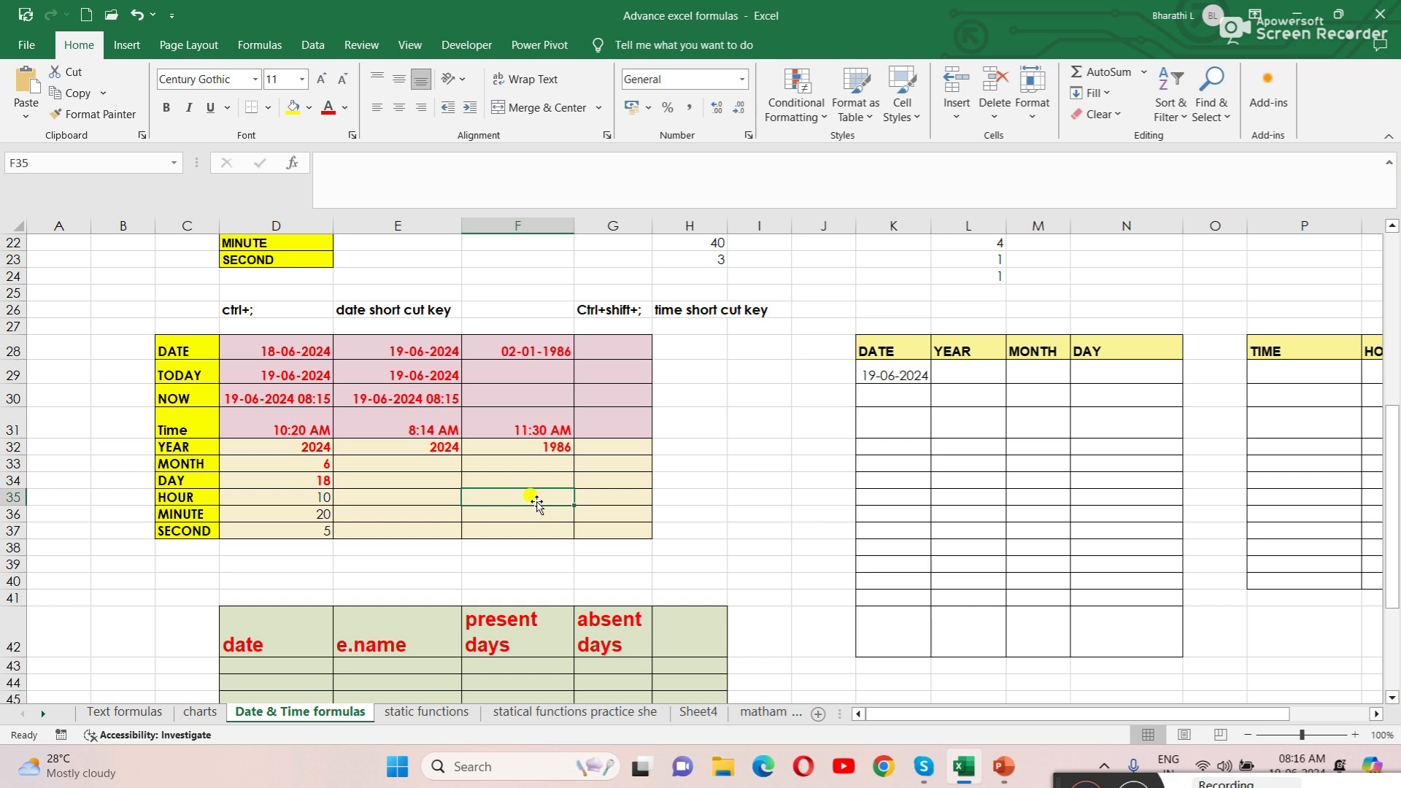
left_click(509, 442)
Step: Enter =MONTH(E28) in cell E33 to extract the month from the date in E28, and check the entered formula
left_click(411, 462)
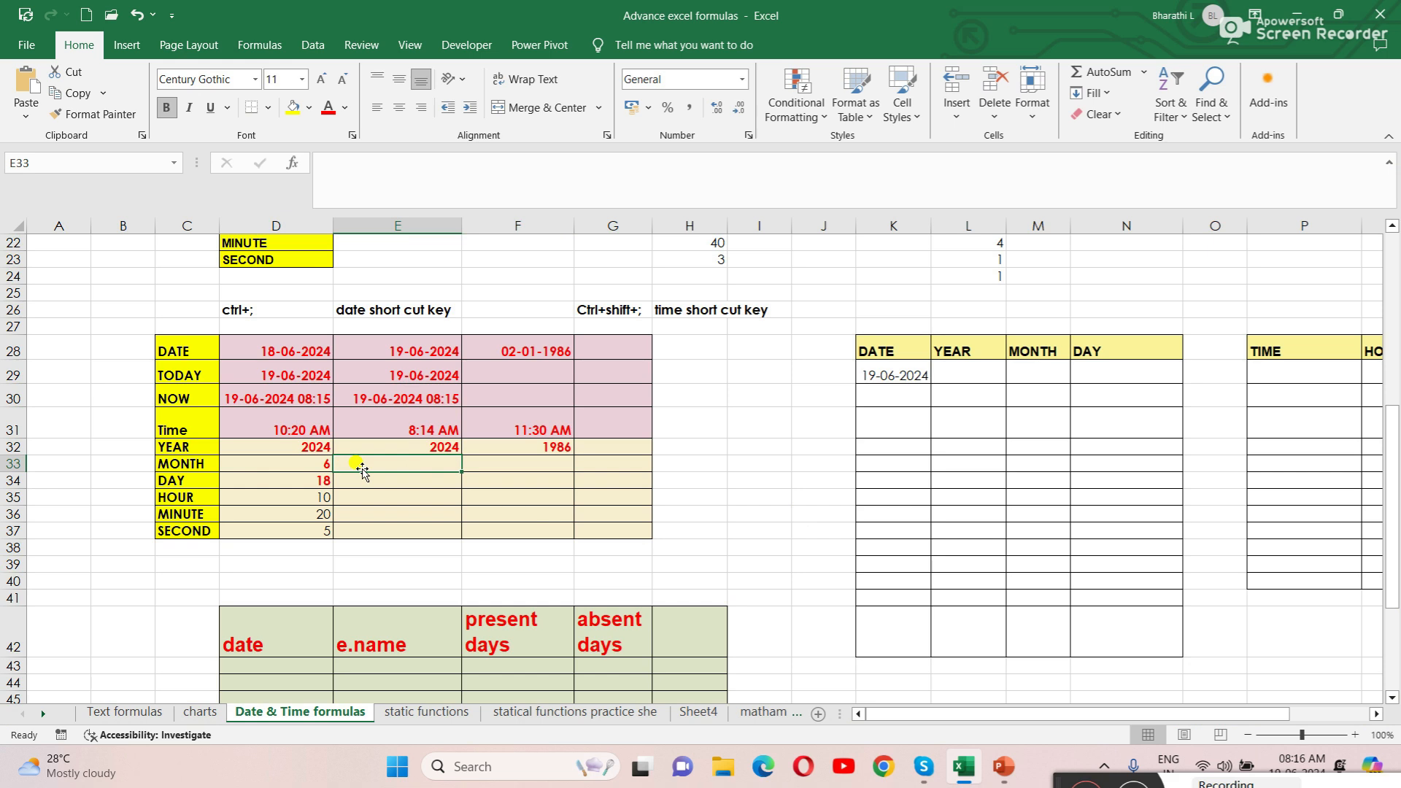
type("=")
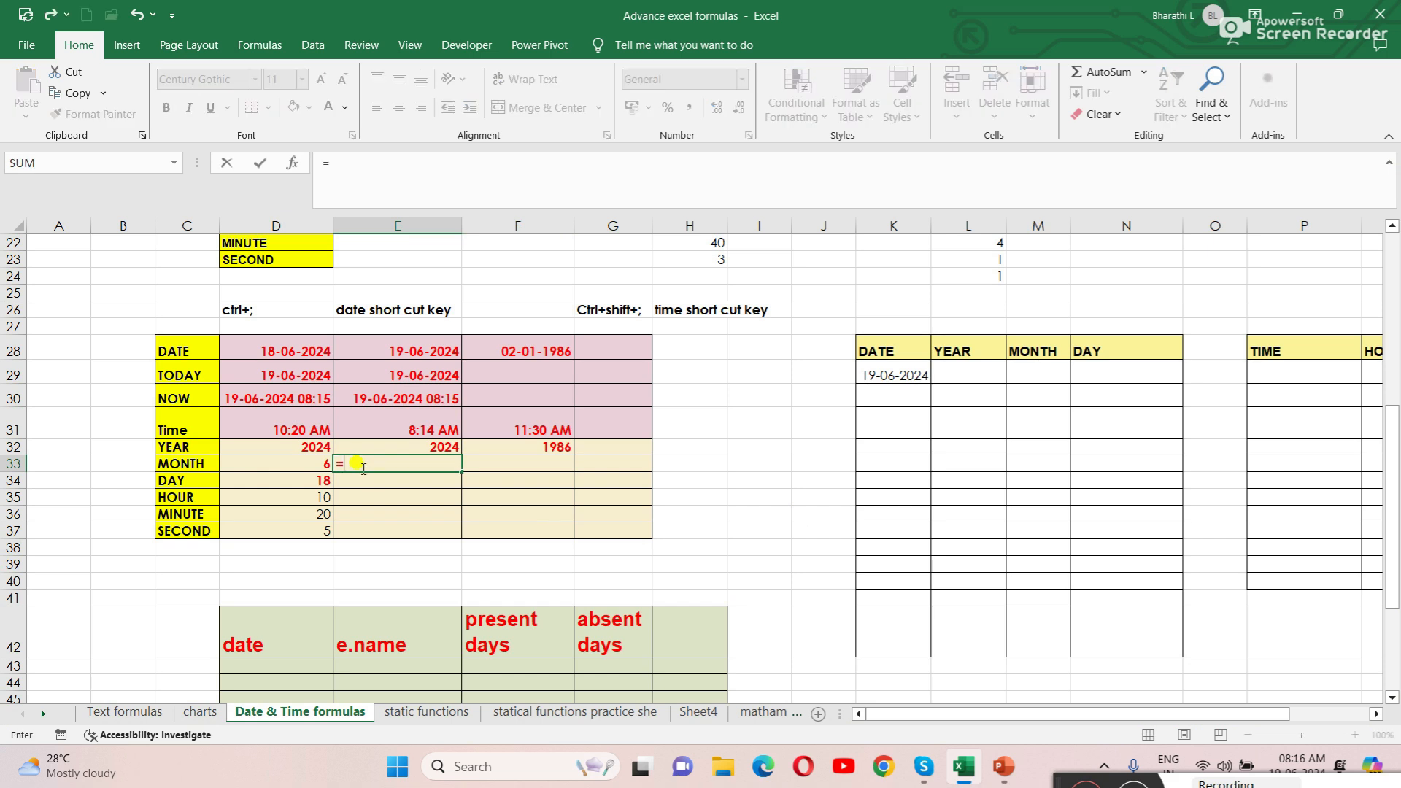
type("month")
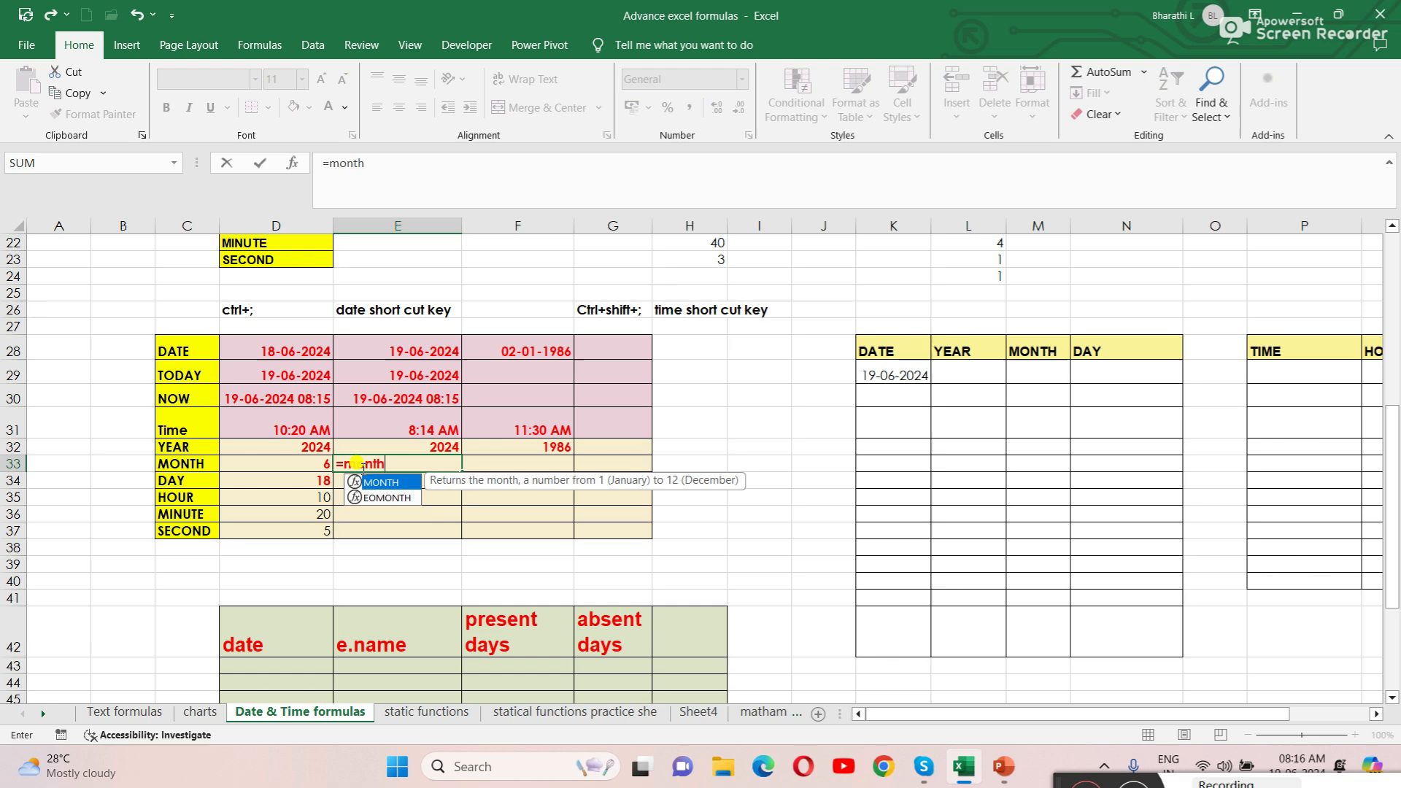
double_click(370, 485)
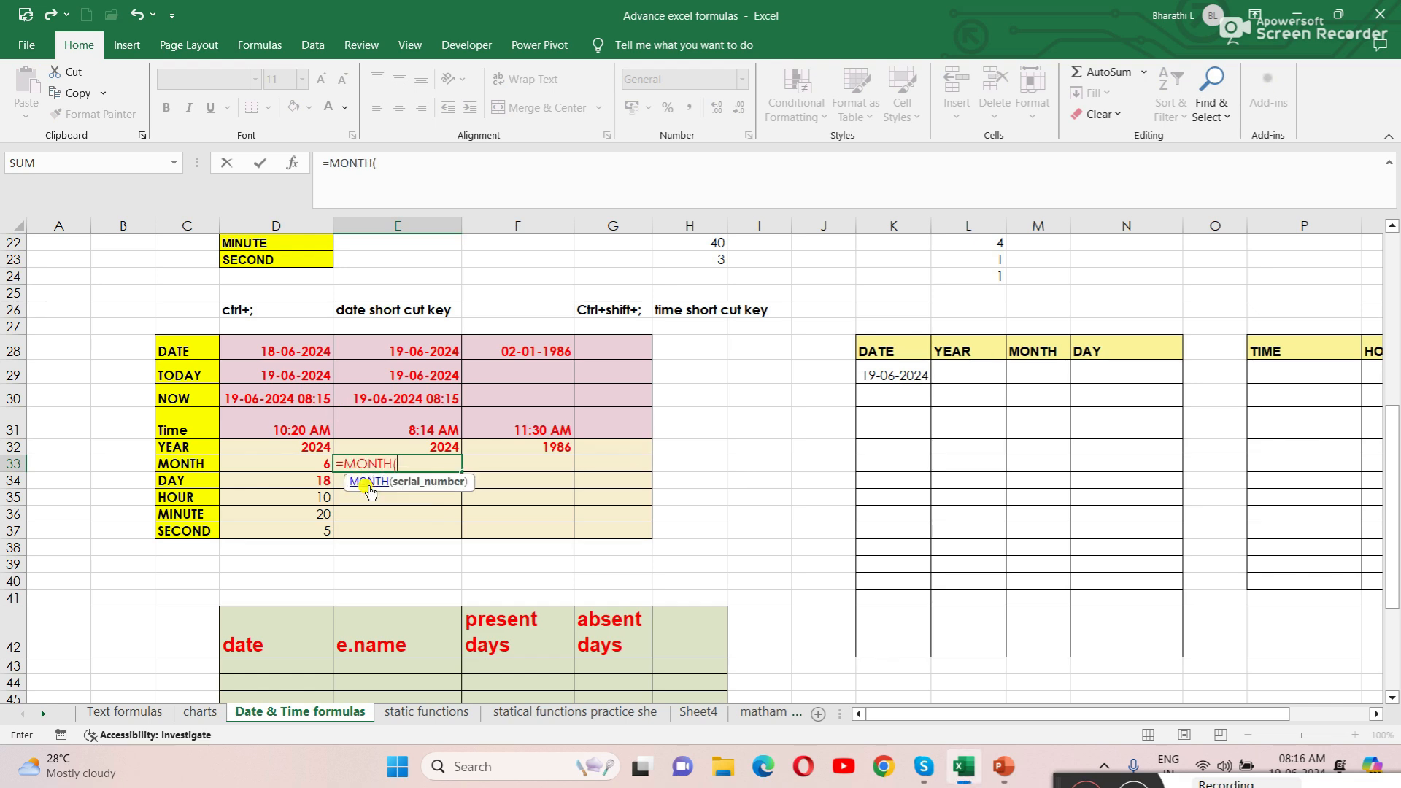
left_click(543, 348)
left_click(442, 351)
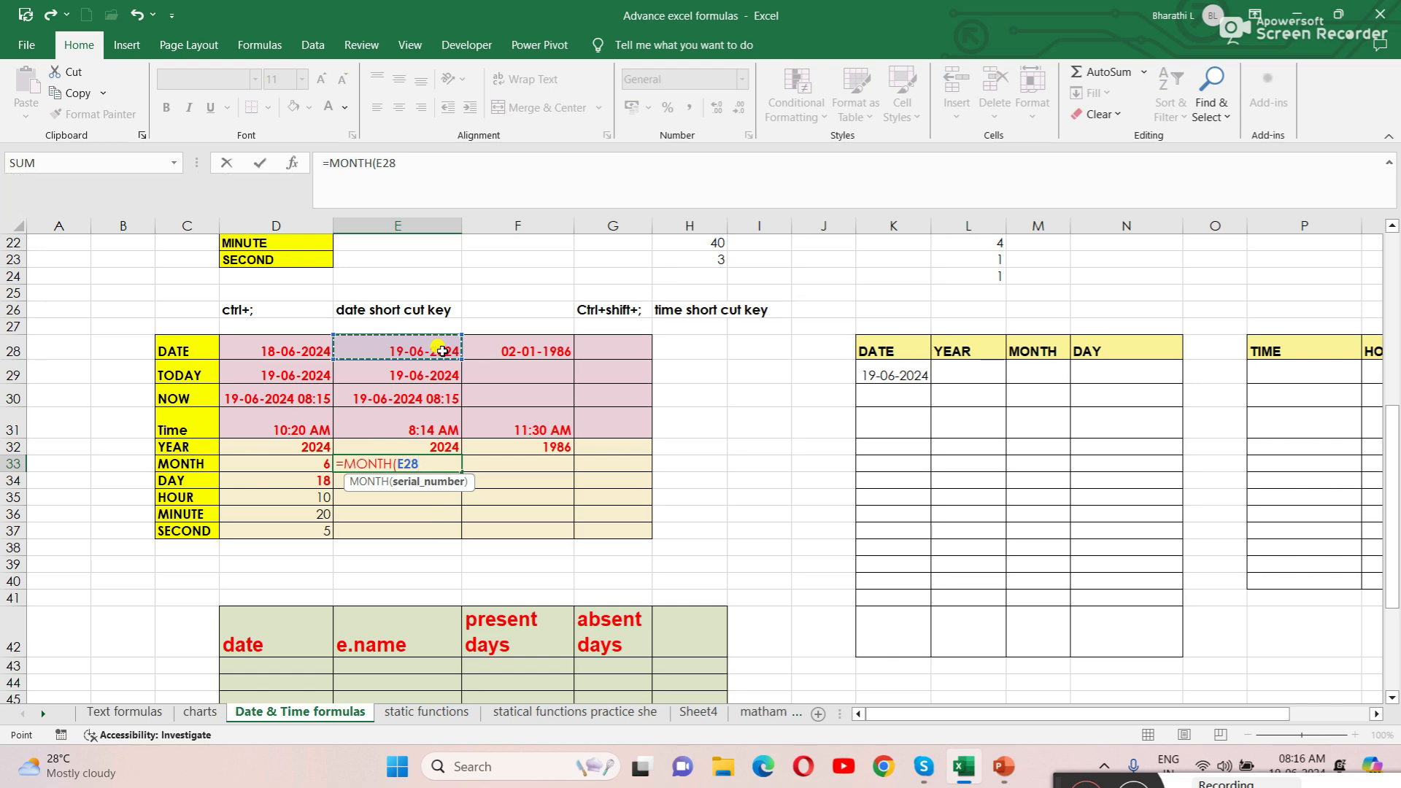
type(")")
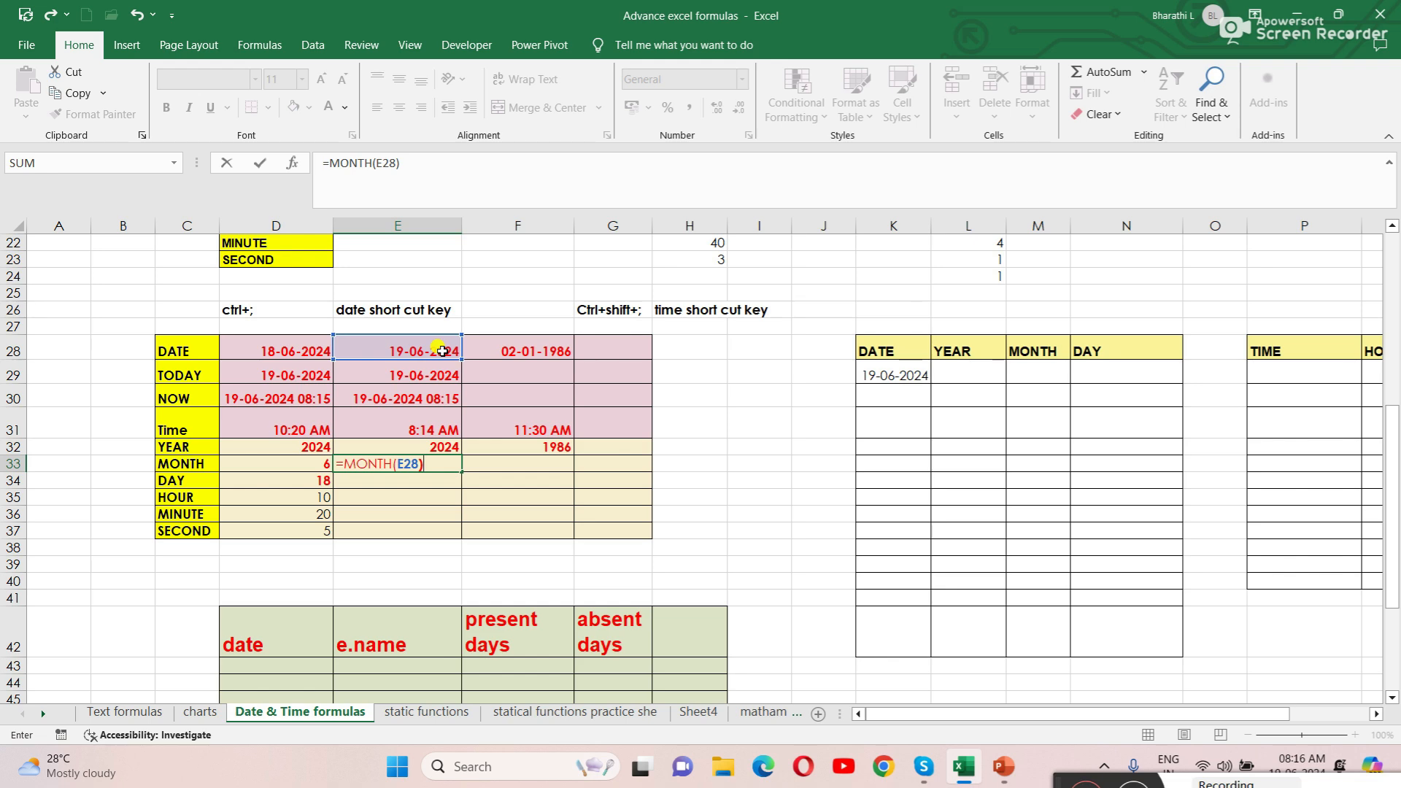
key("Return")
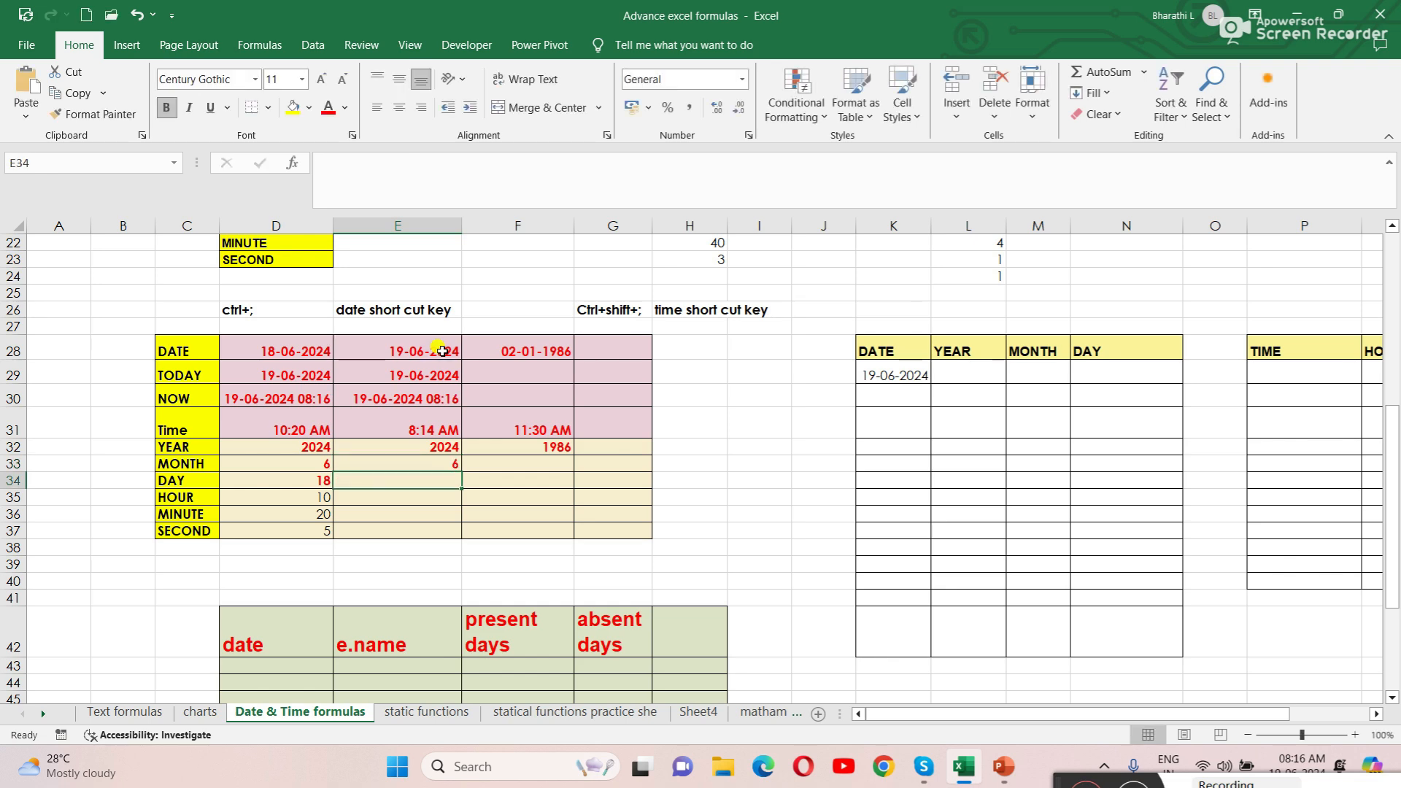
left_click(407, 462)
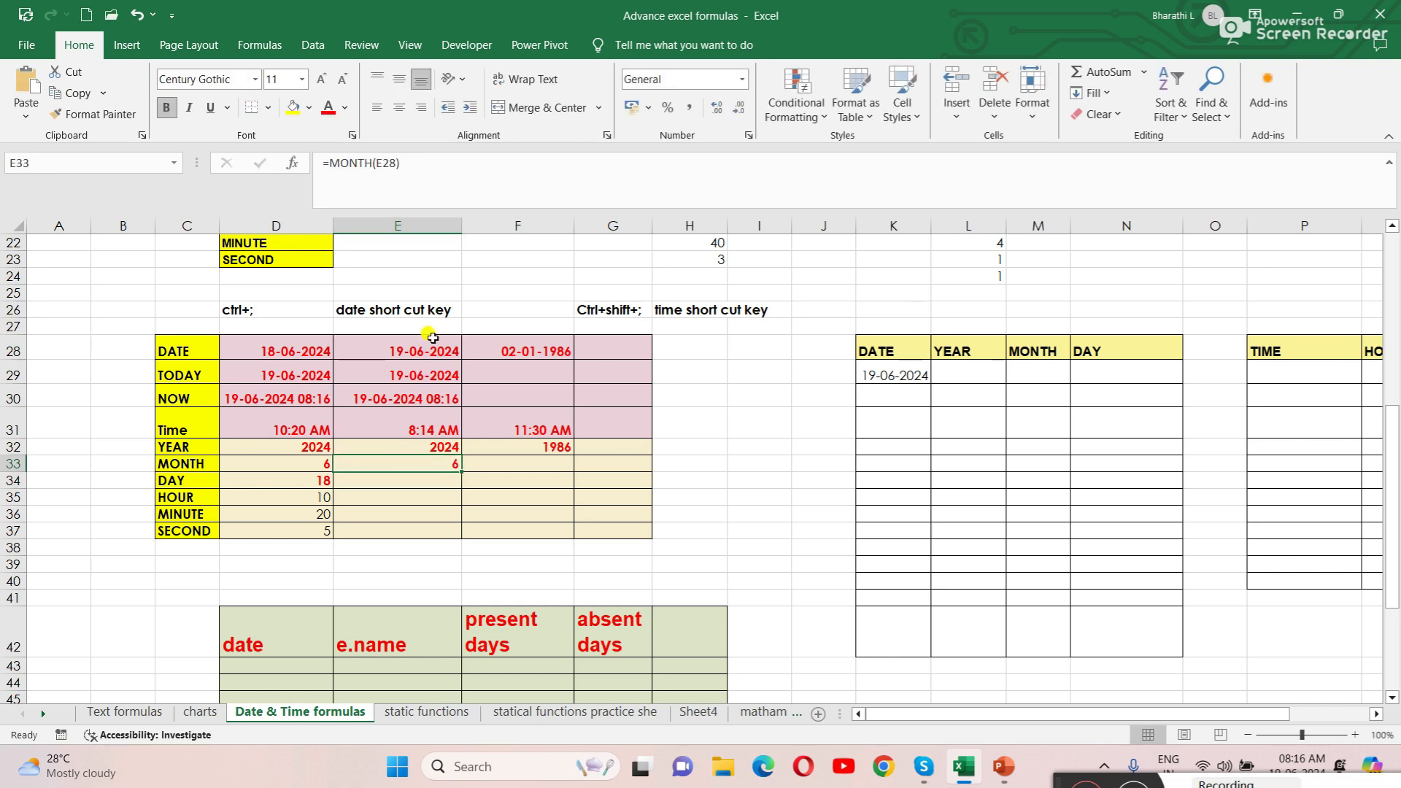
Step: Enter a second month example, =MONTH(F28), in cell F33 and check the entered formula
left_click(499, 464)
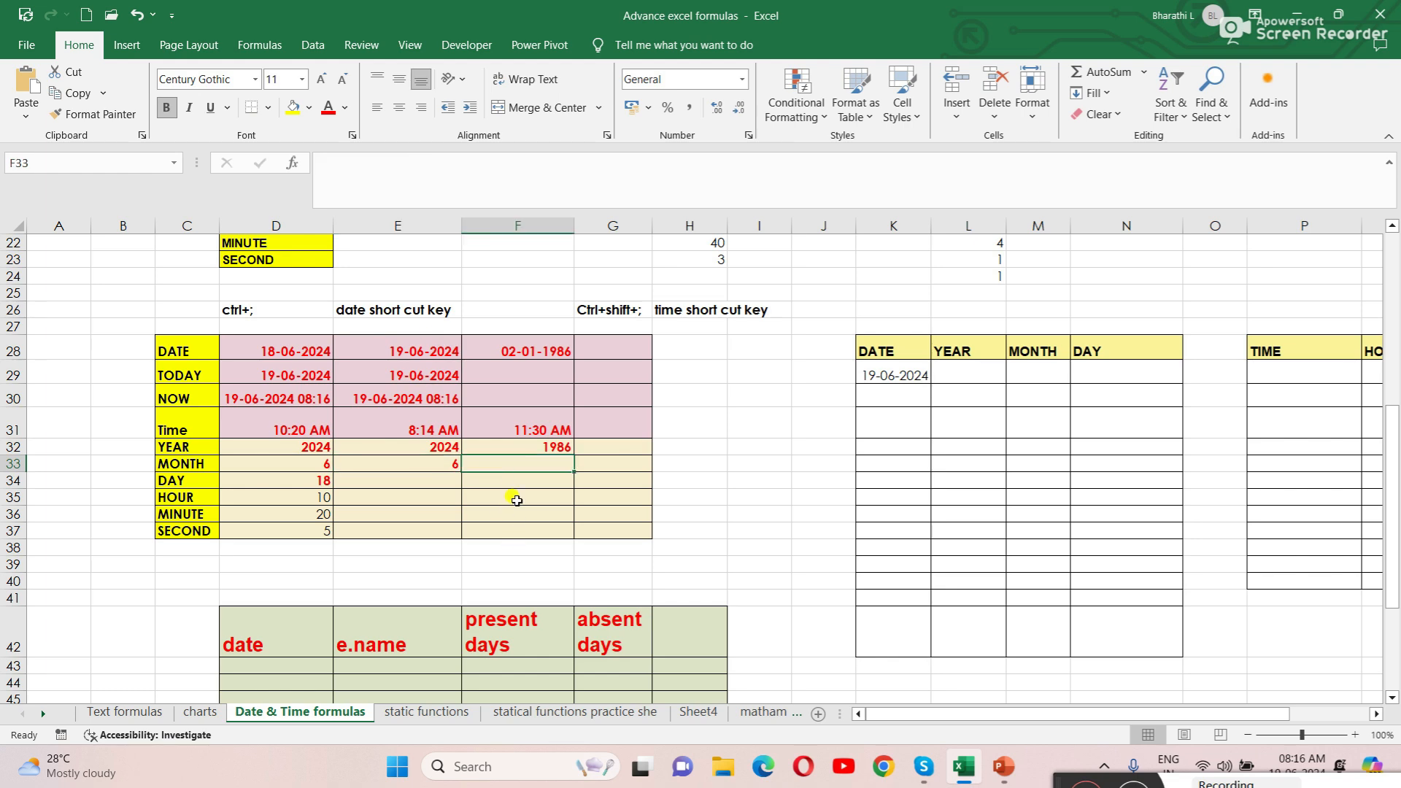
type("=mi")
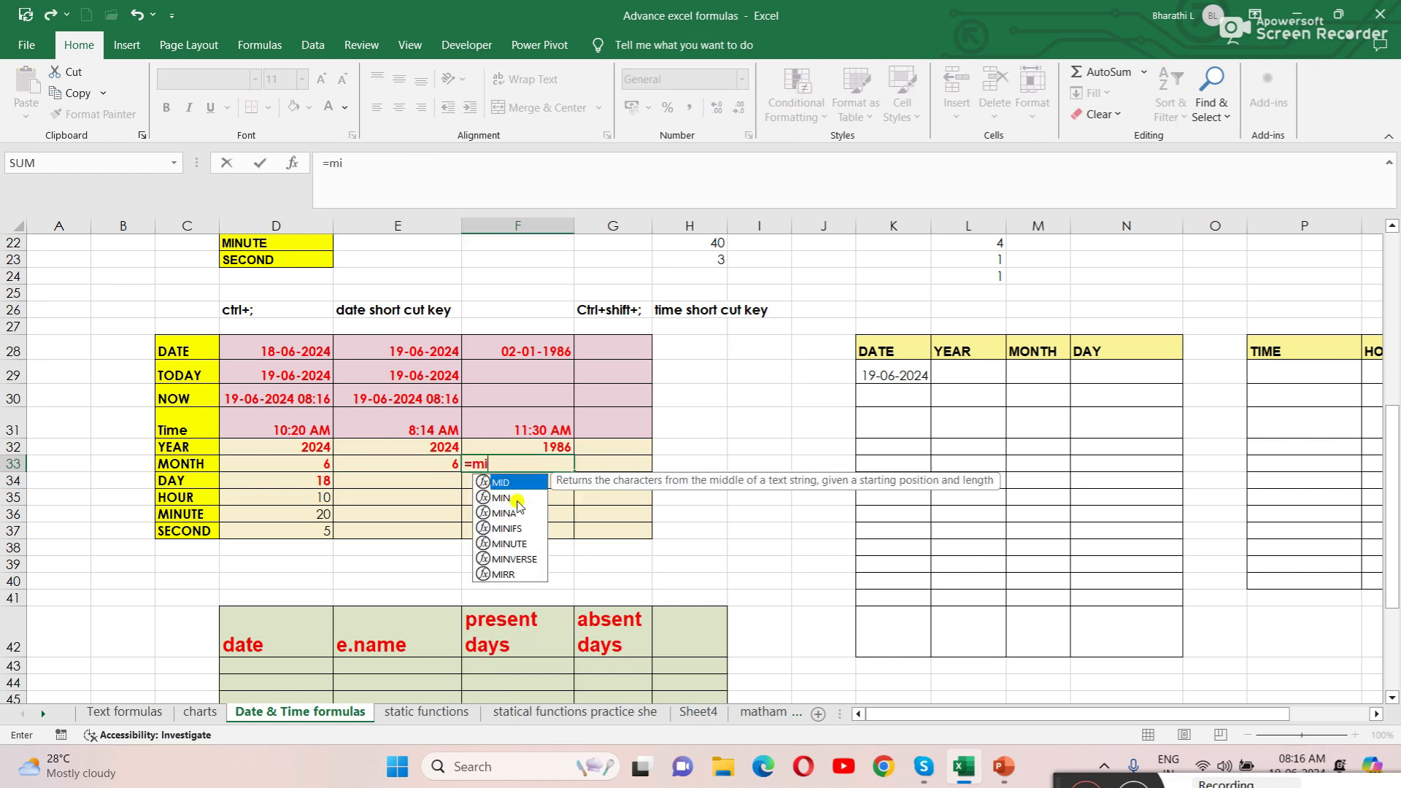
key("BackSpace")
type("ony")
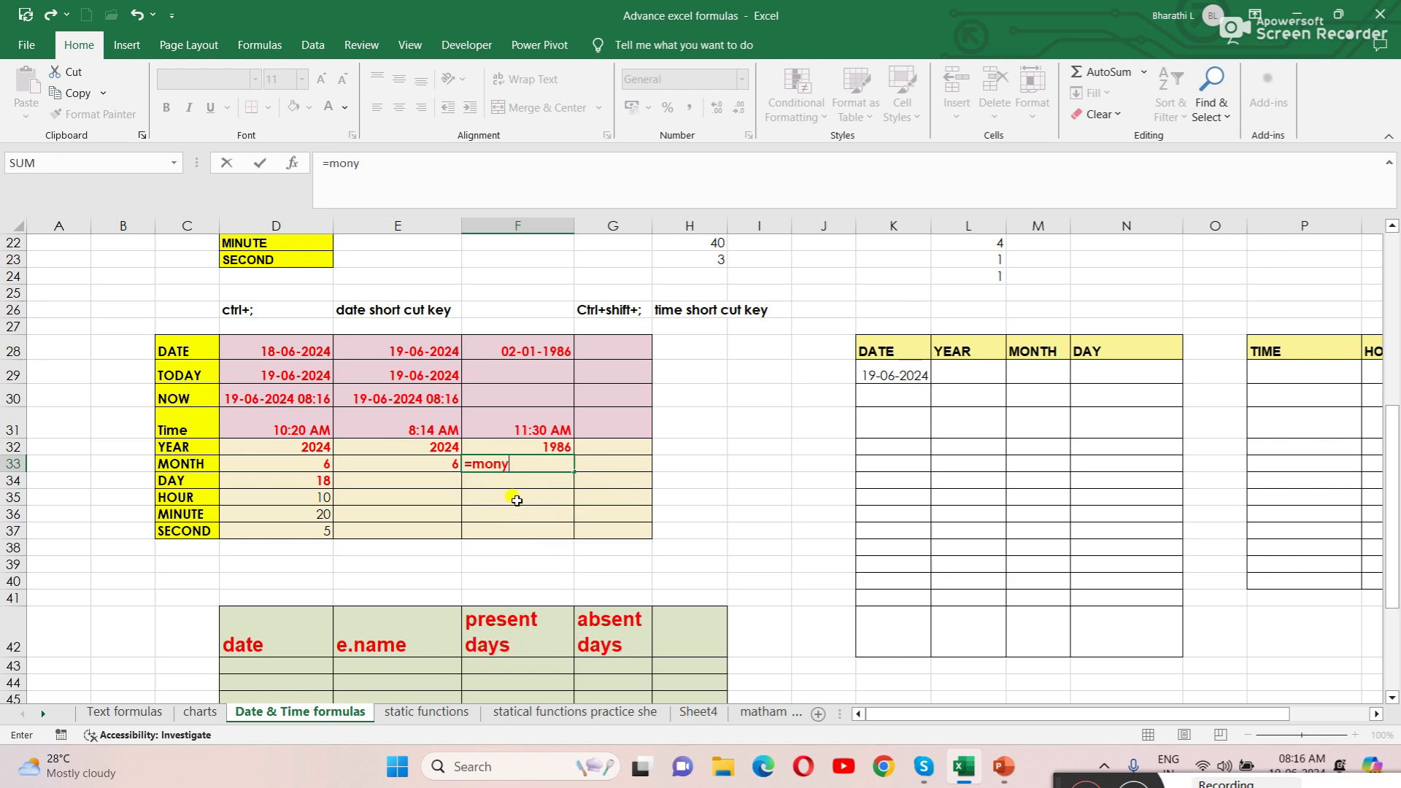
key("BackSpace")
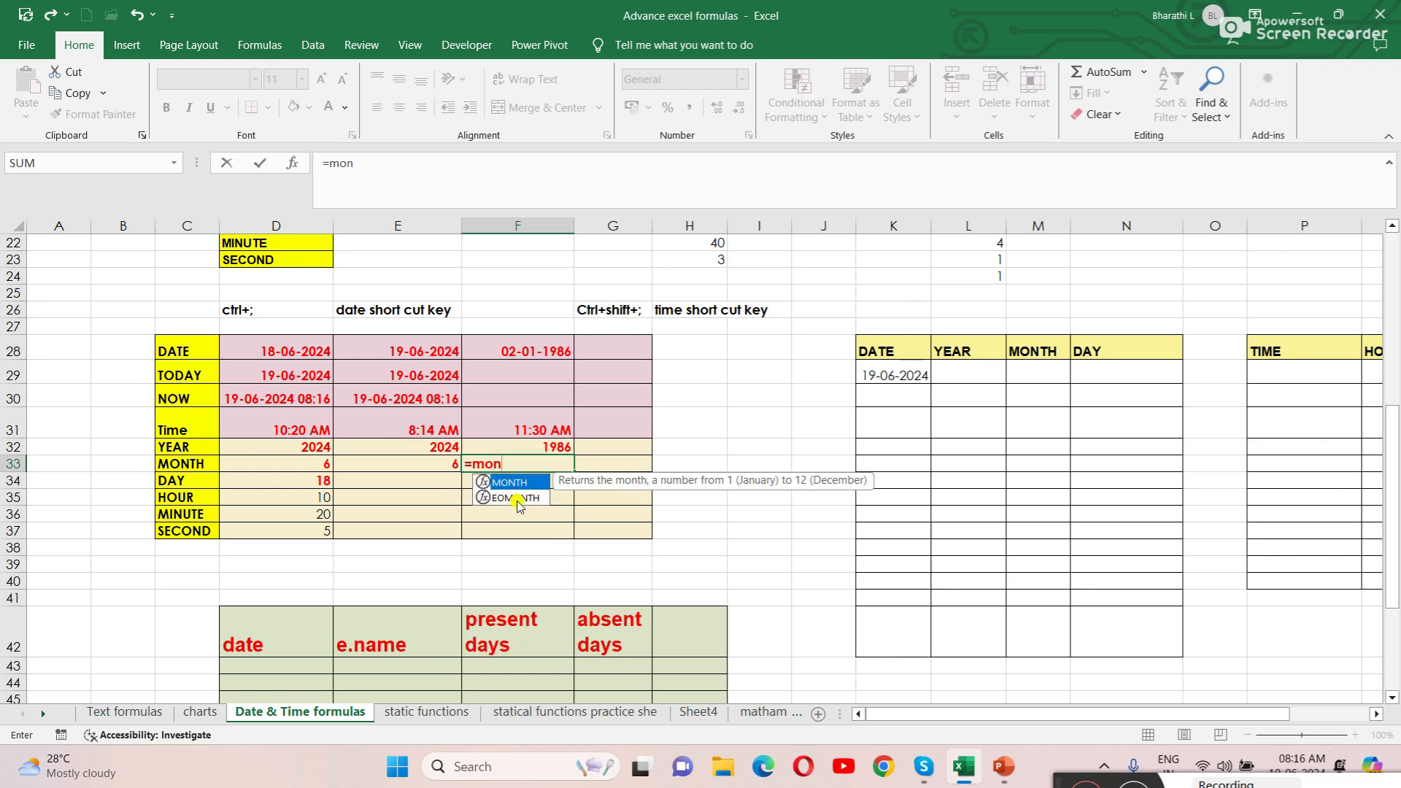
double_click(514, 483)
left_click(557, 352)
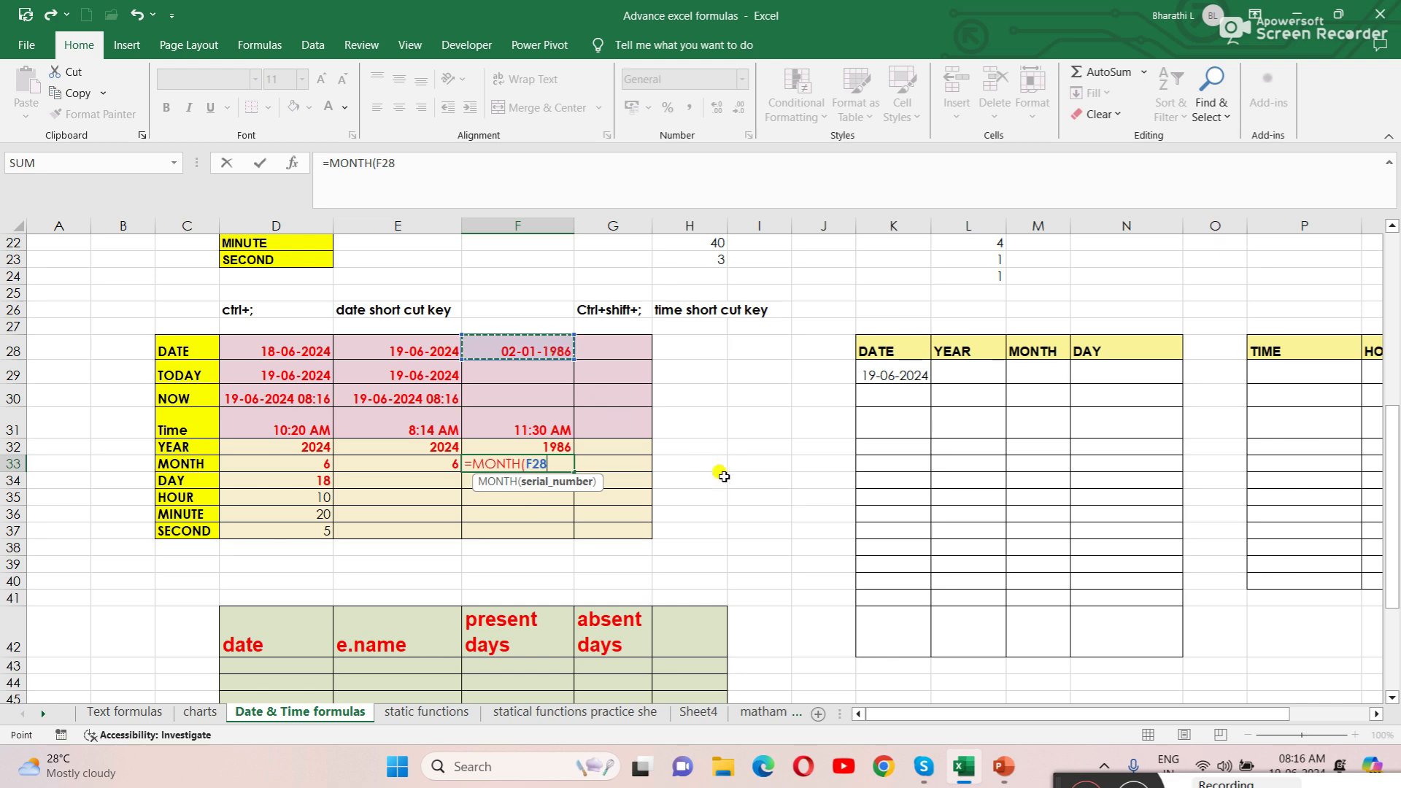
type(")")
key("Return")
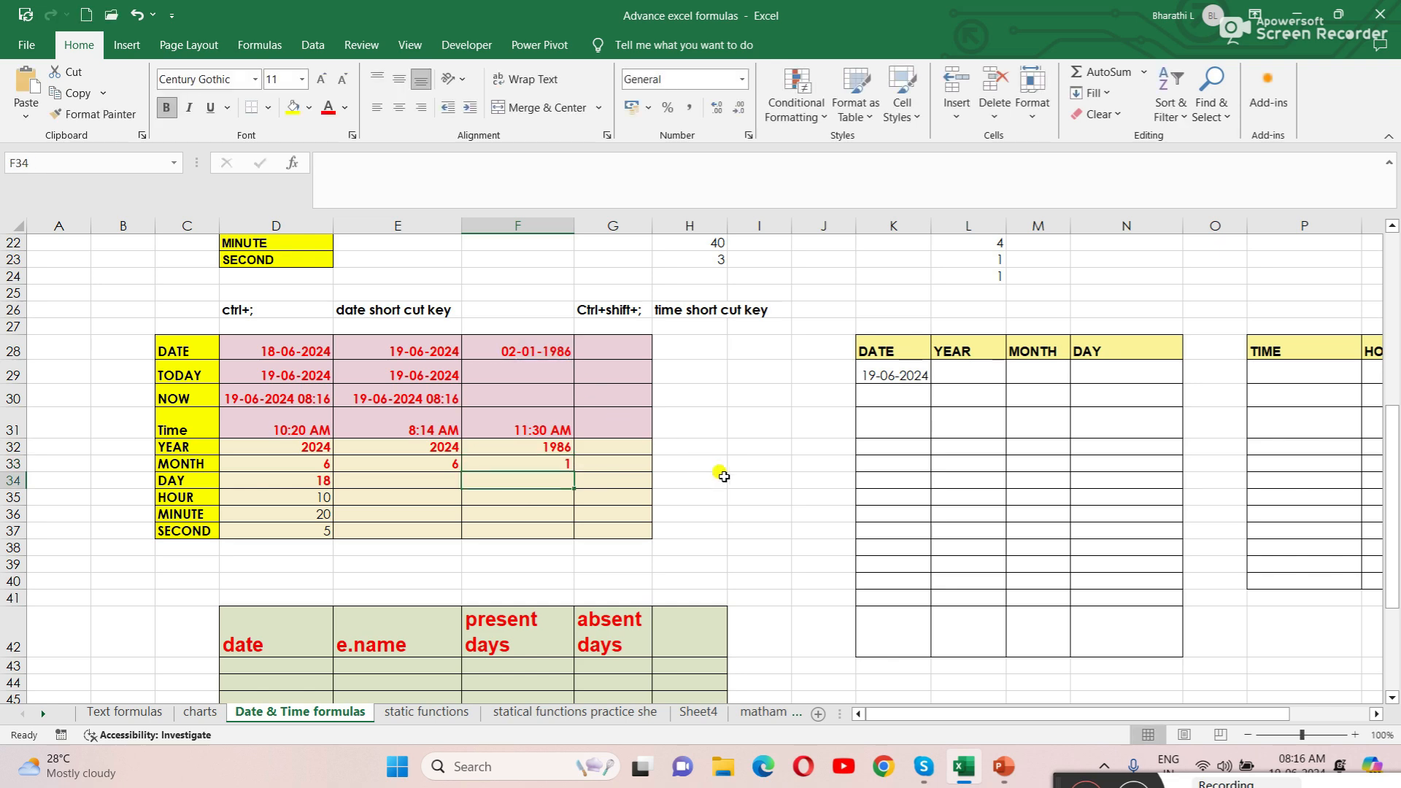
left_click(521, 460)
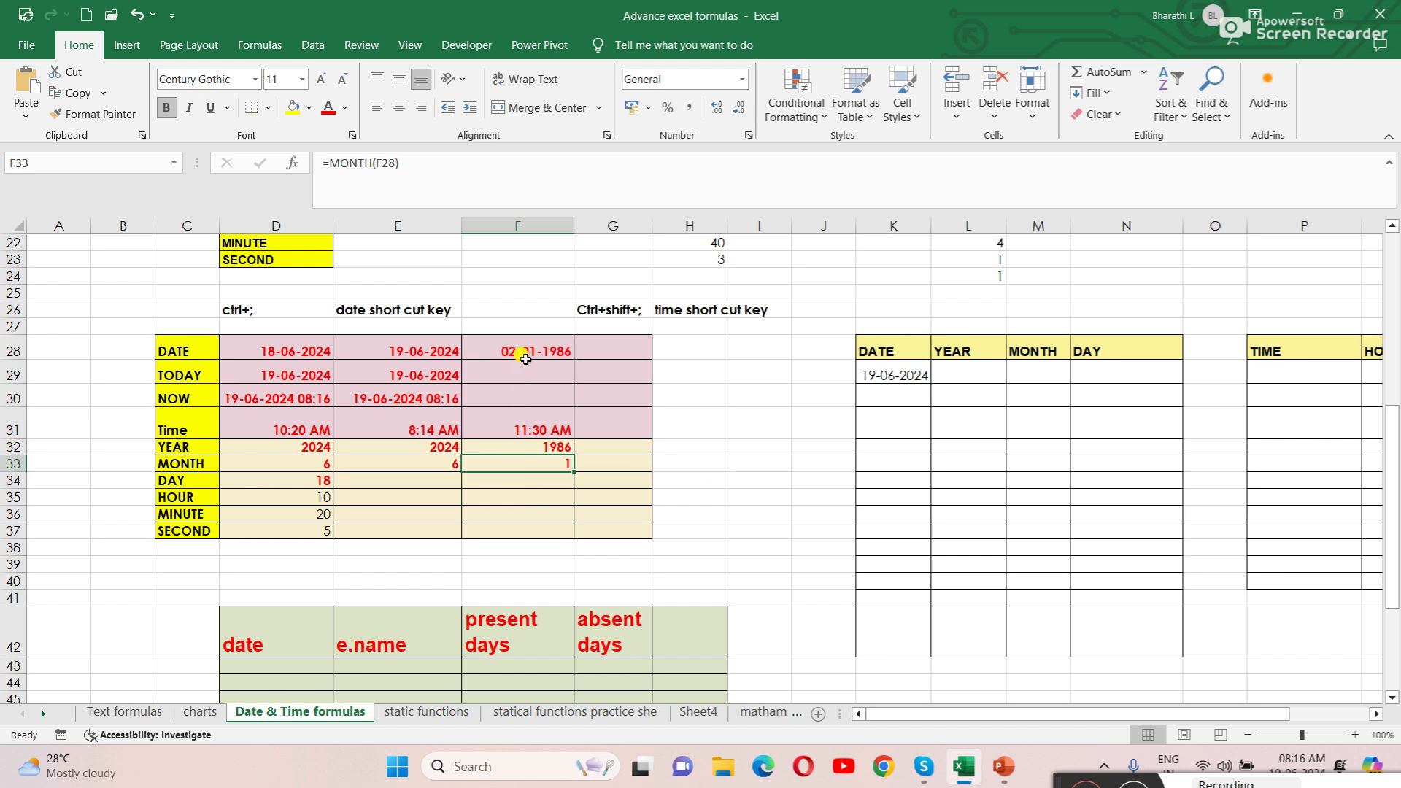
Step: Enter =DAY(E28) in cell E34 to extract the day from the date in E28, check it, and select cell F34
left_click(383, 475)
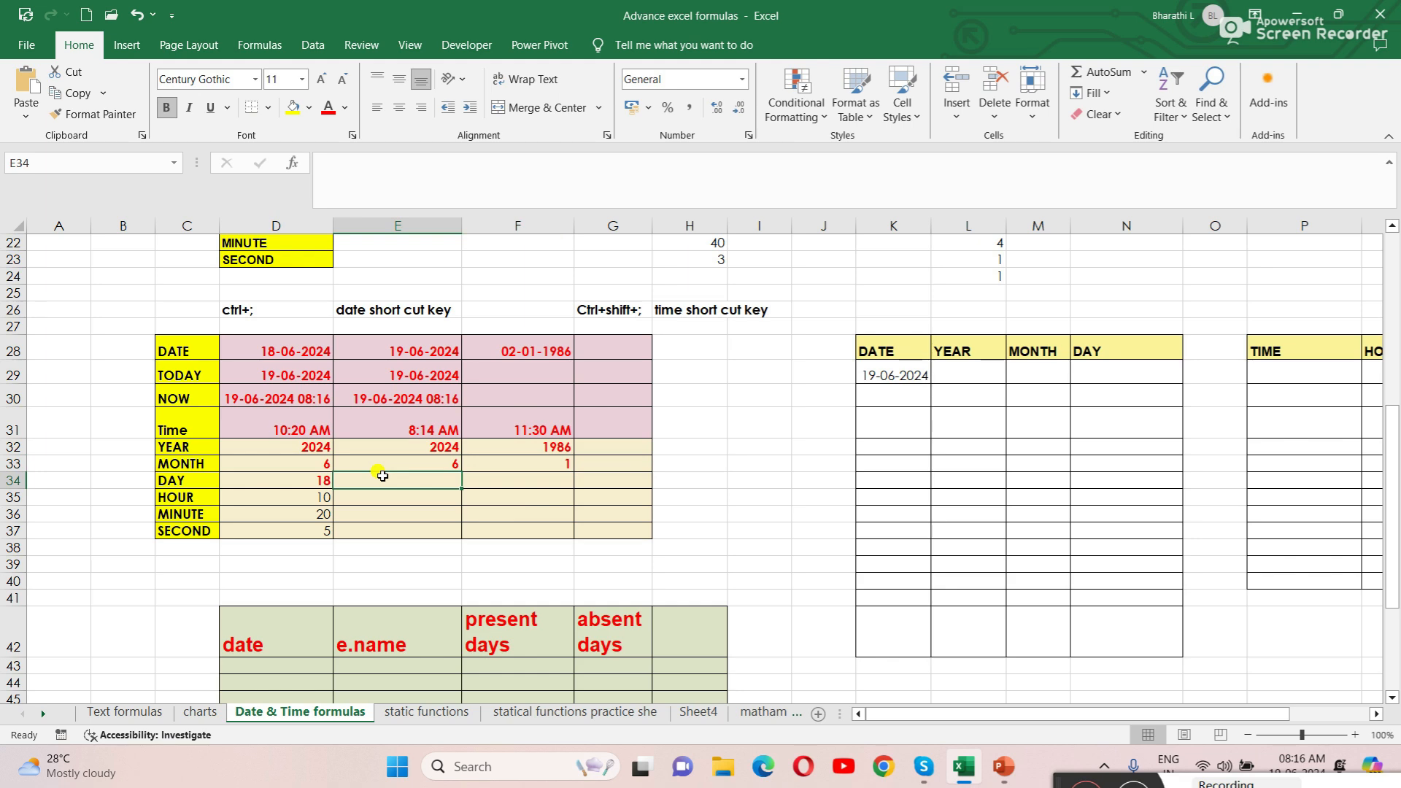
type("=da")
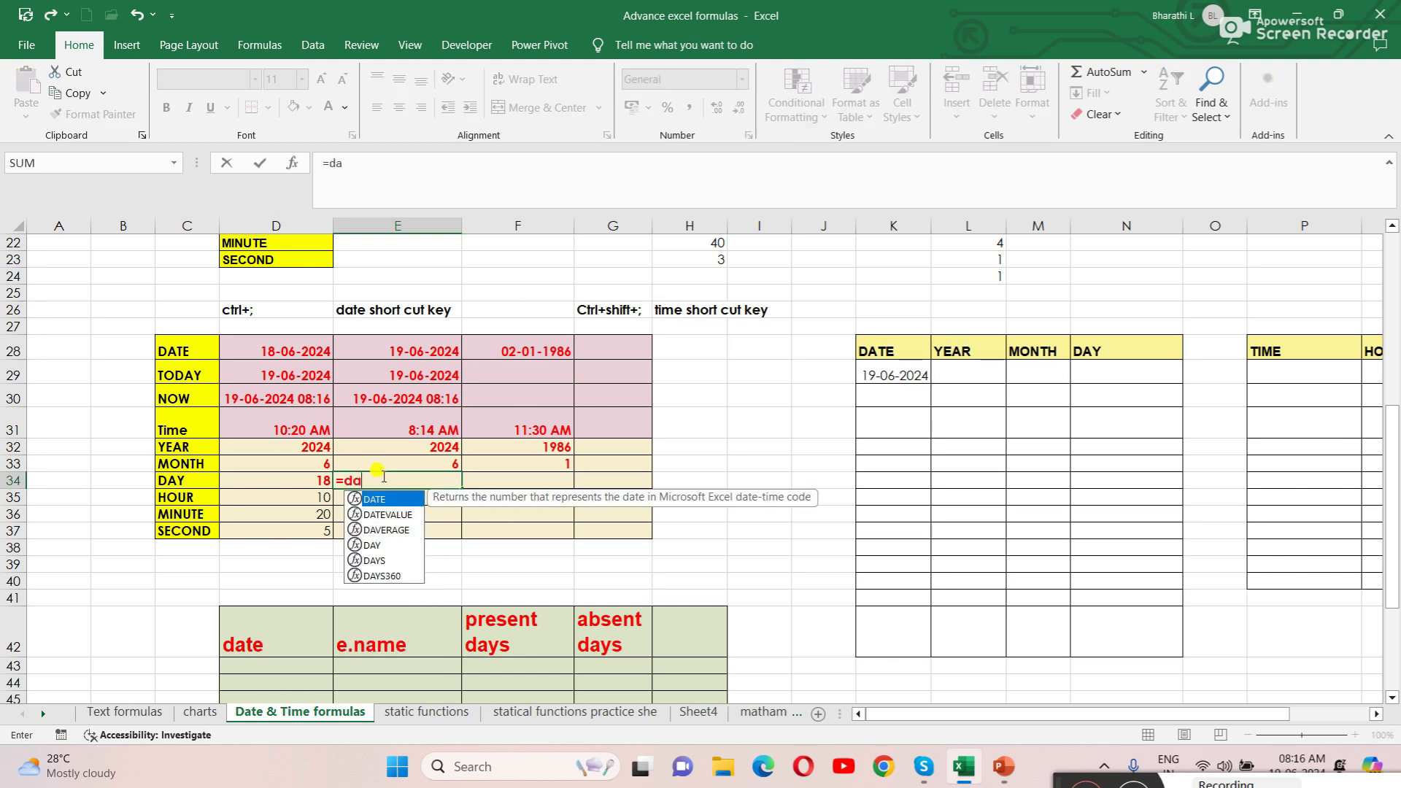
type("y")
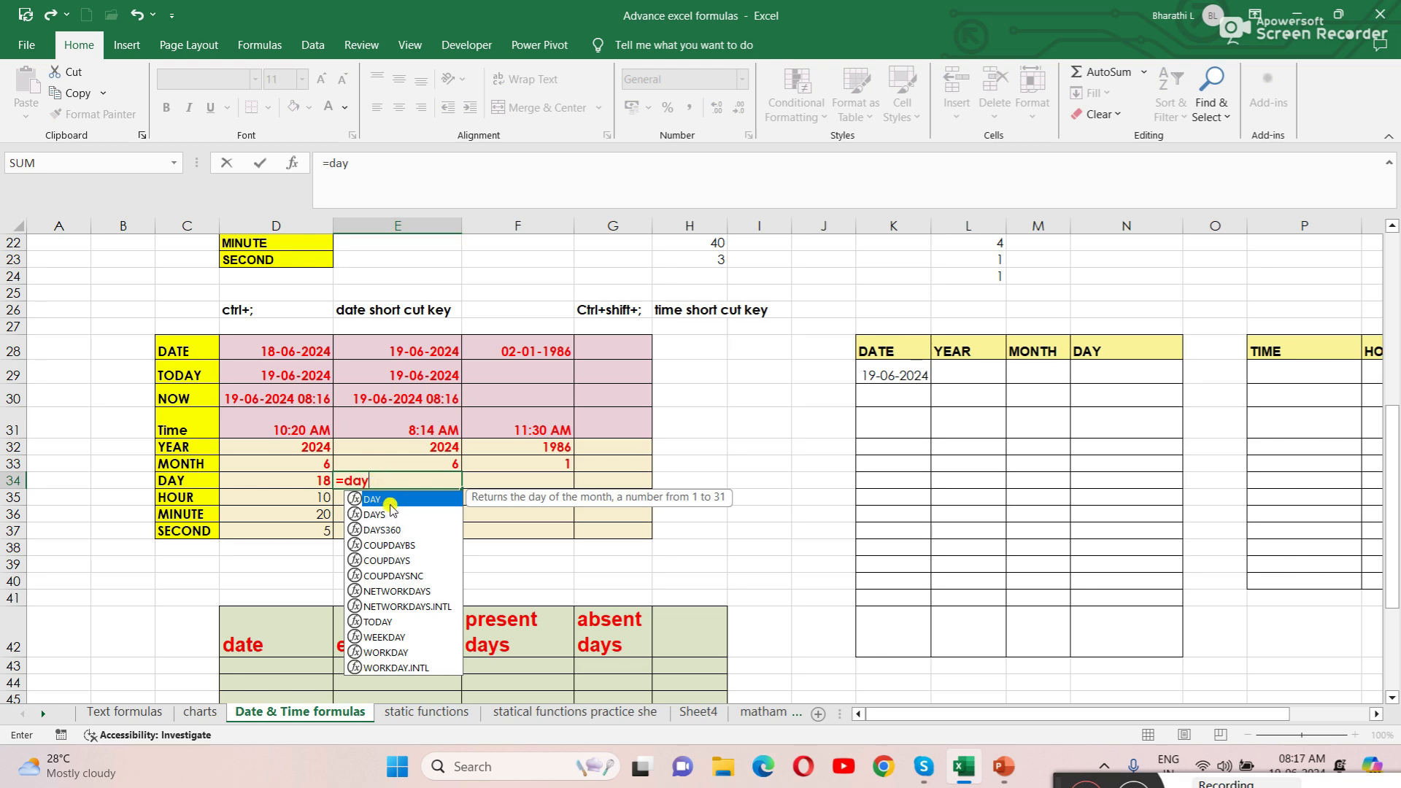
double_click(384, 502)
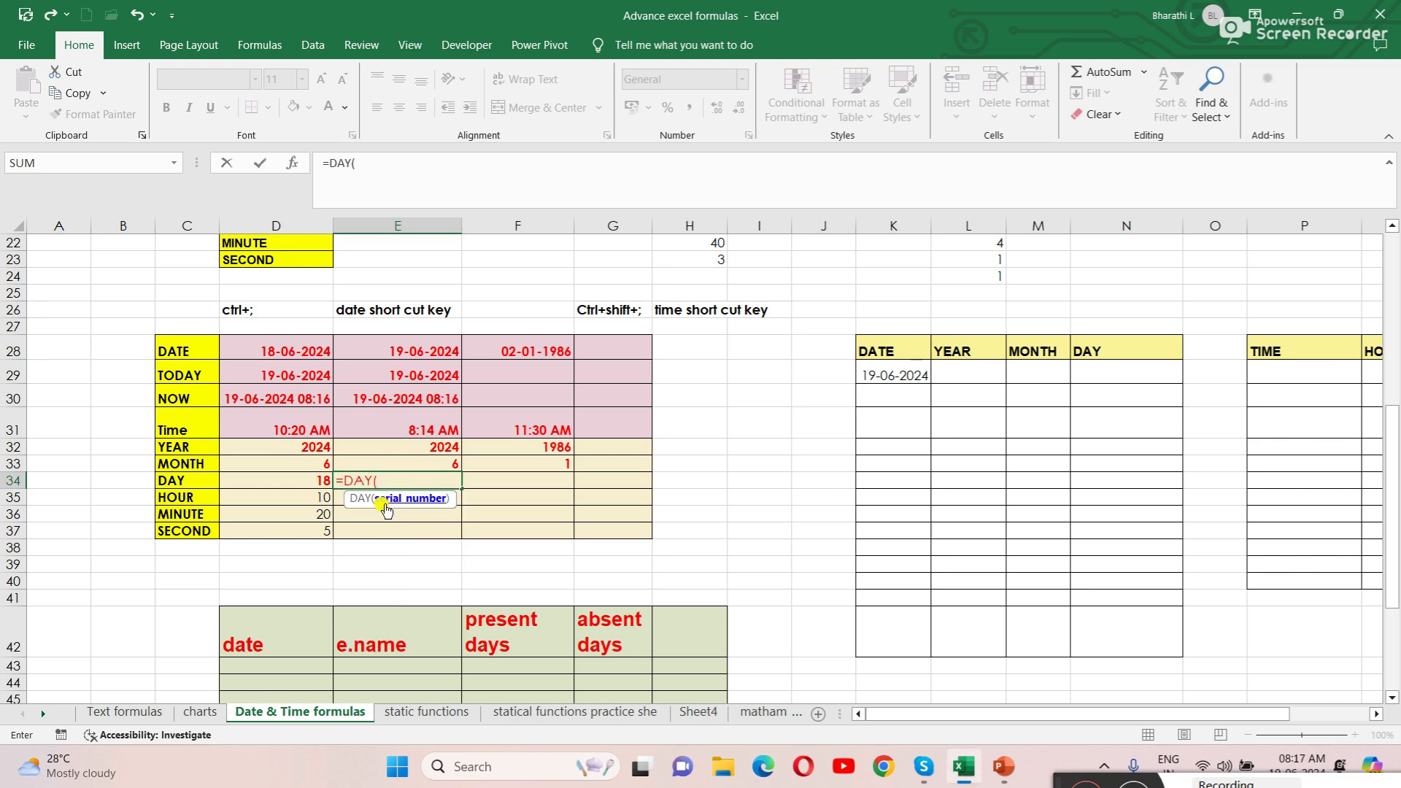
left_click(436, 348)
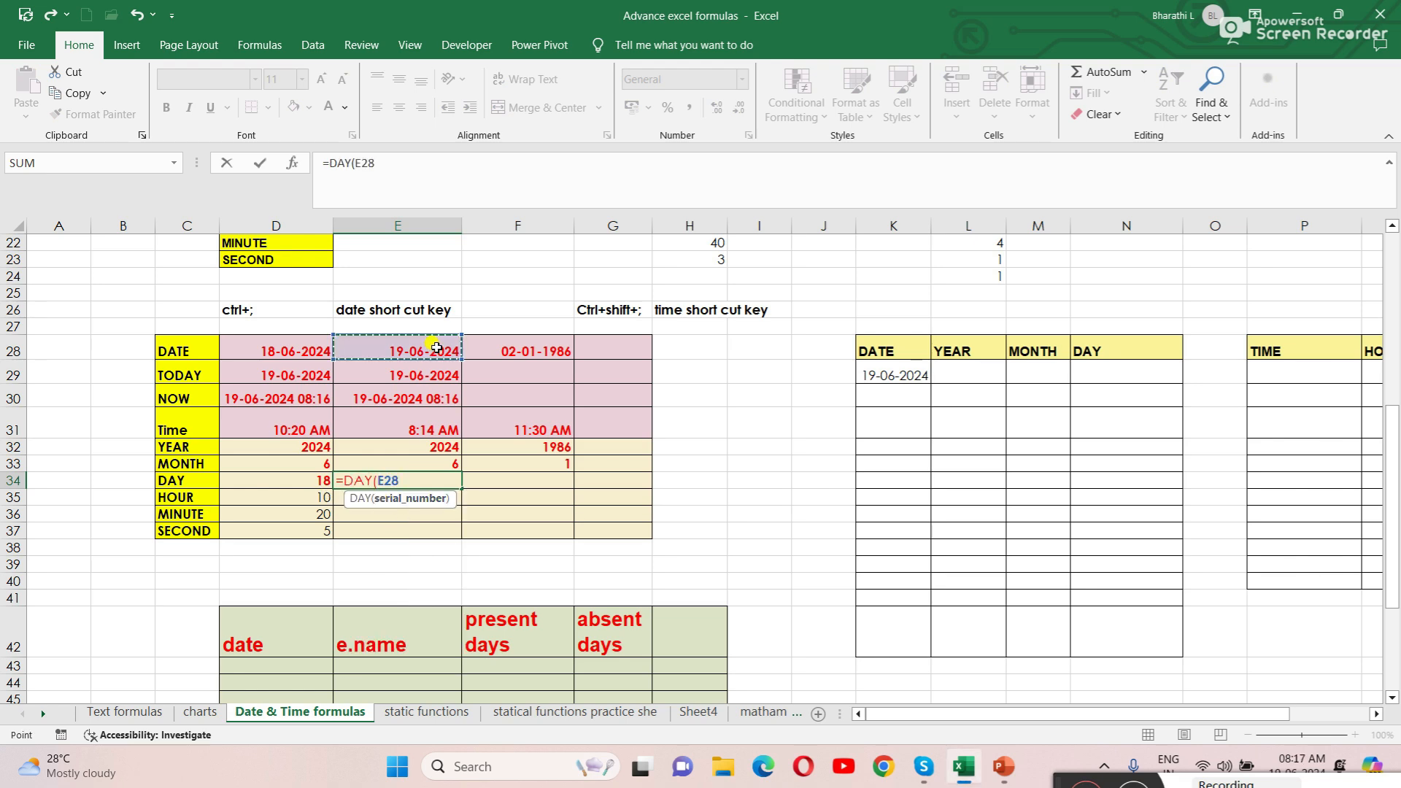
type(")")
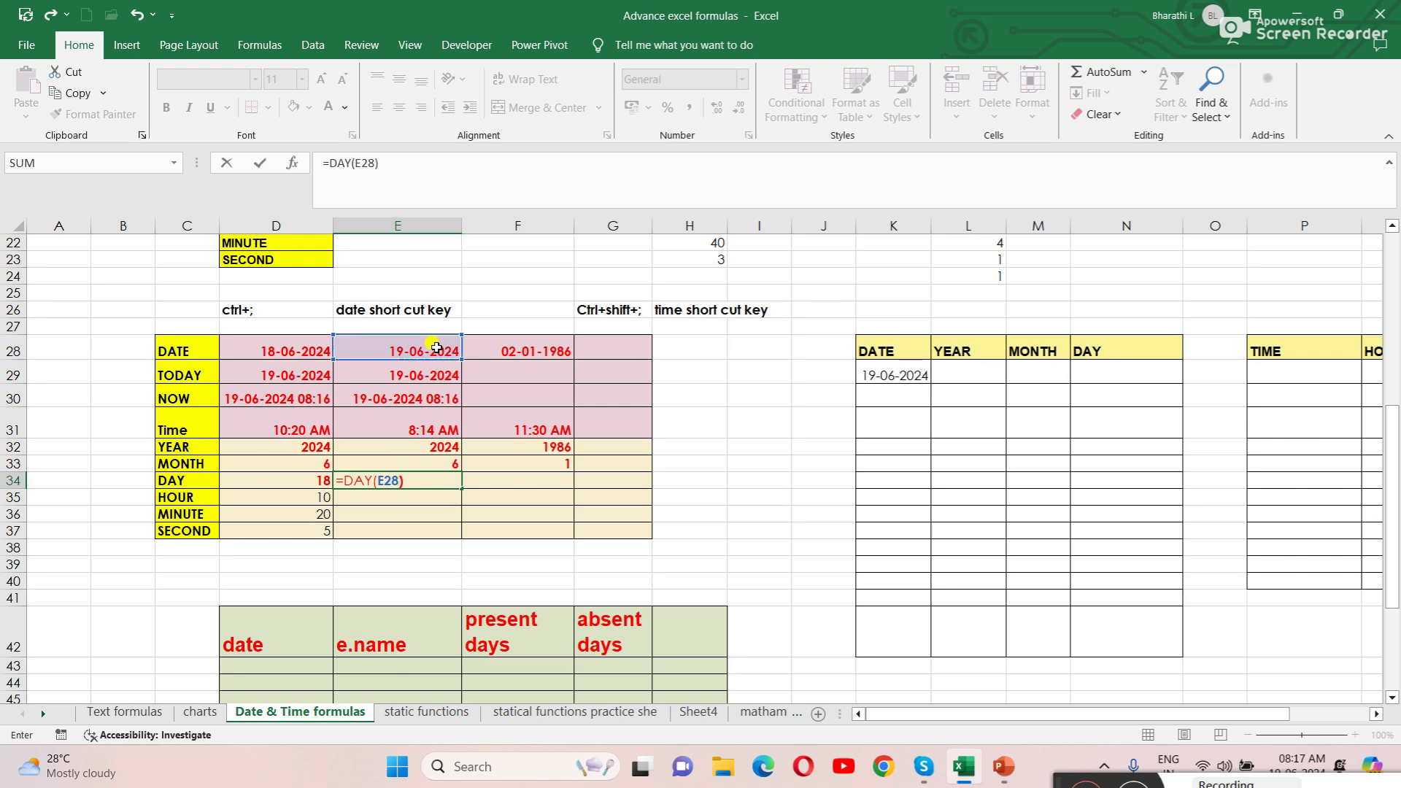
key("Return")
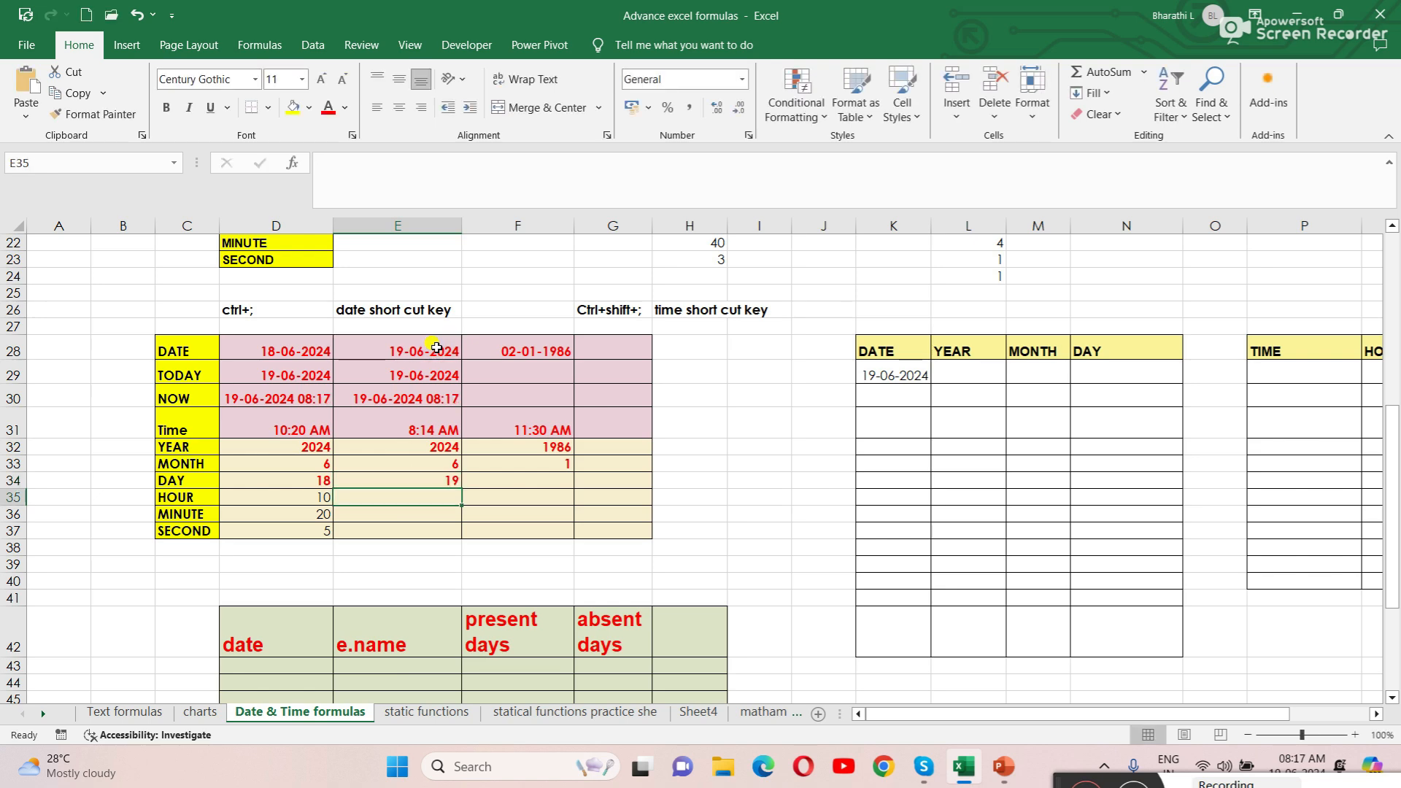
left_click(453, 480)
left_click(483, 483)
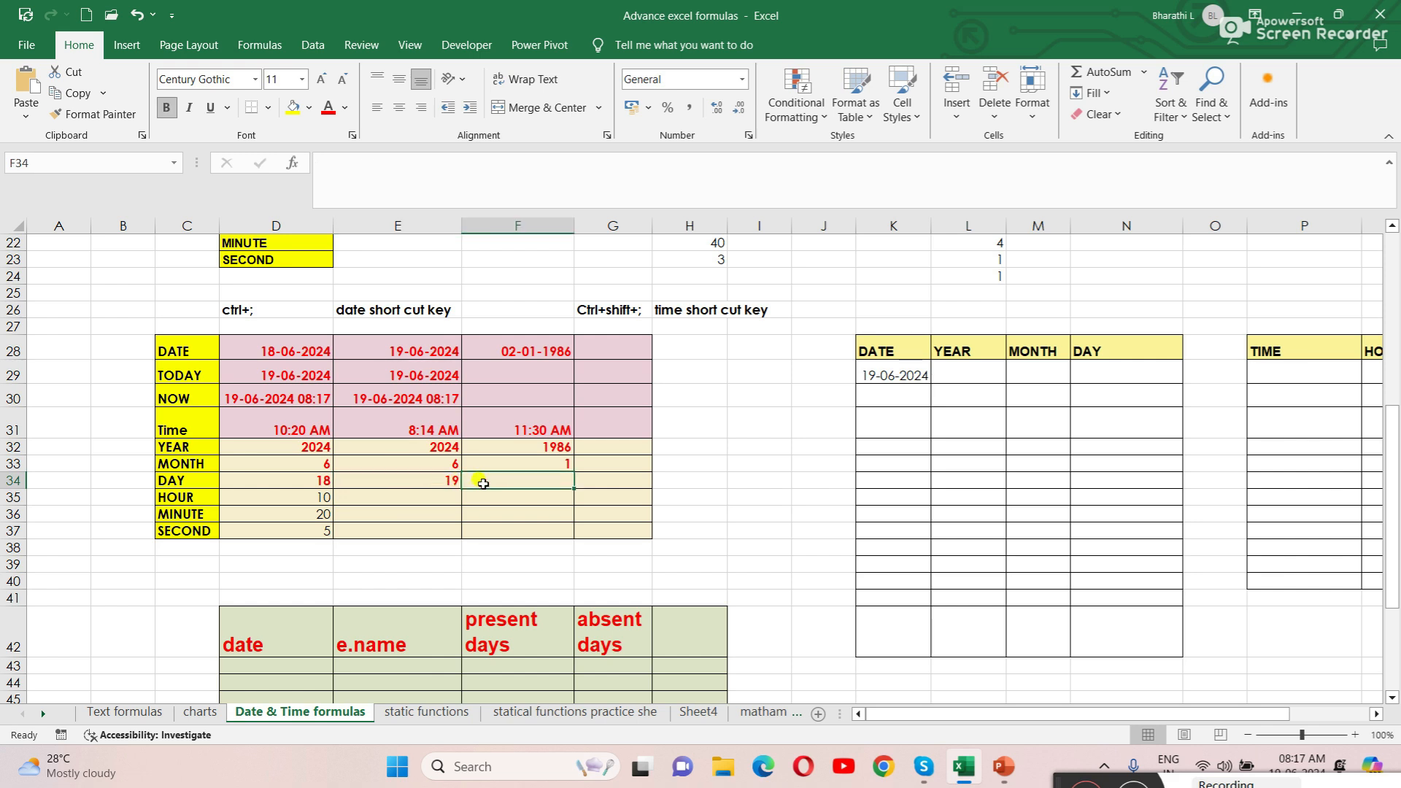
Step: Enter a second day example, =DAY(F28), in cell F34 and check the entered formula
type("=da")
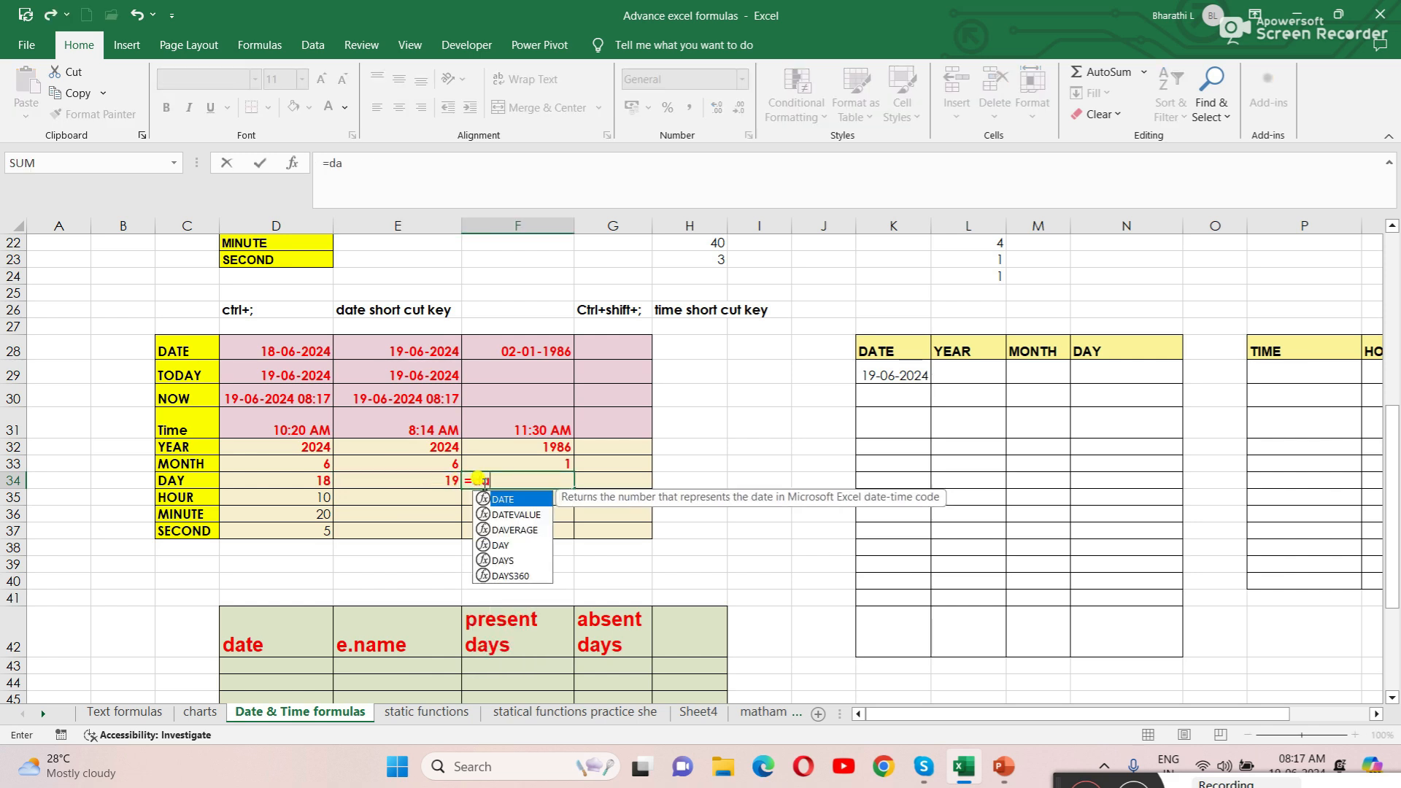
double_click(507, 501)
left_click(519, 353)
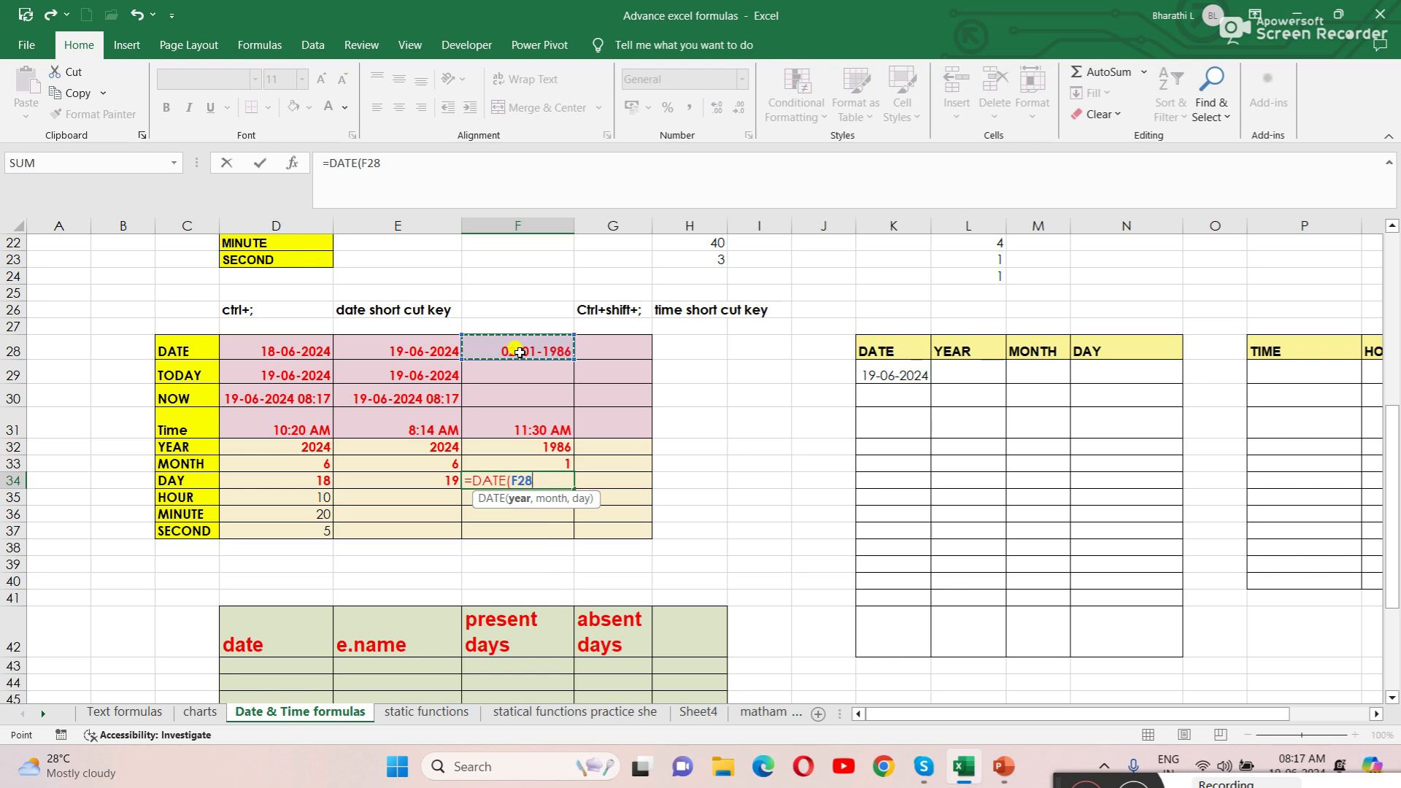
key("BackSpace")
key("BackSpace")
key("BackSpace")
key("BackSpace")
key("BackSpace")
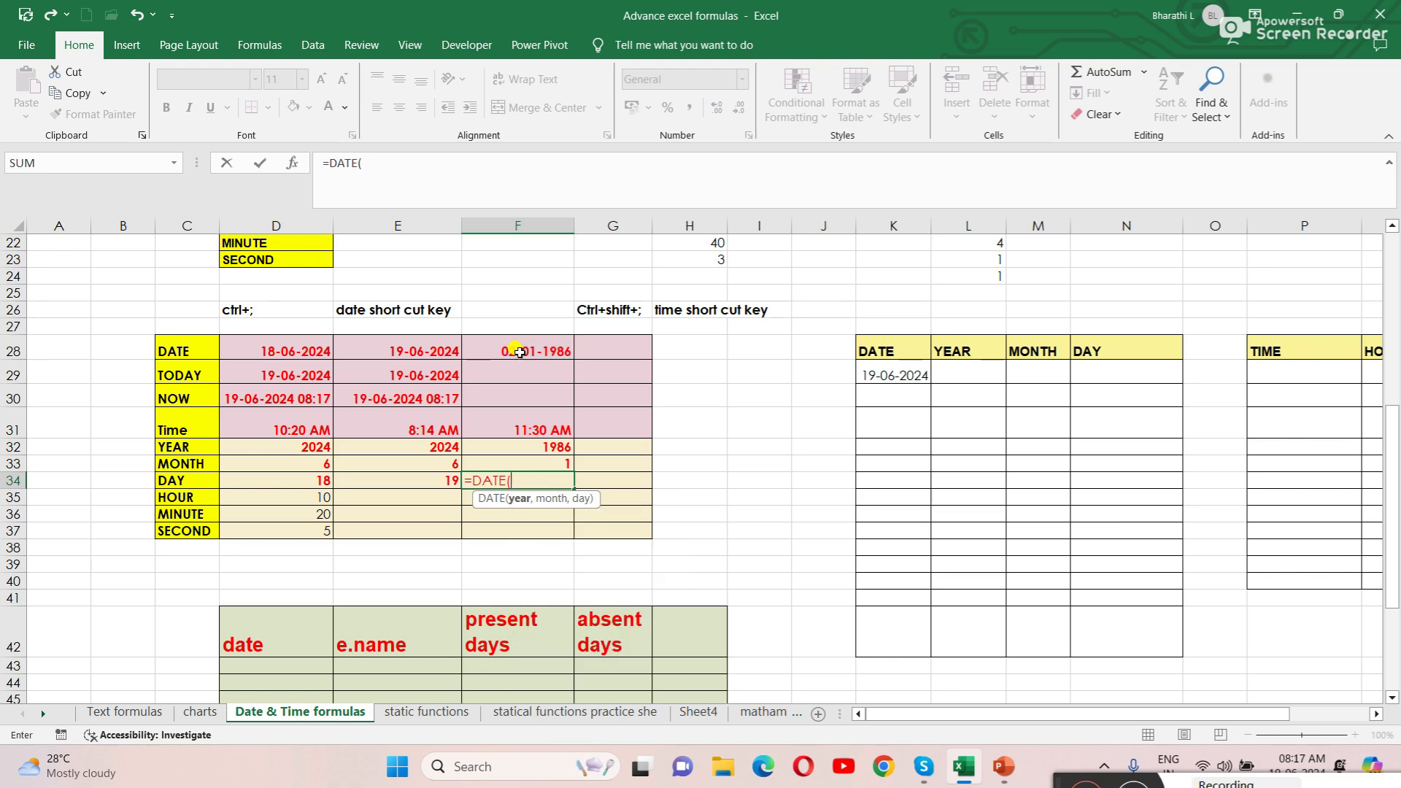
key("BackSpace")
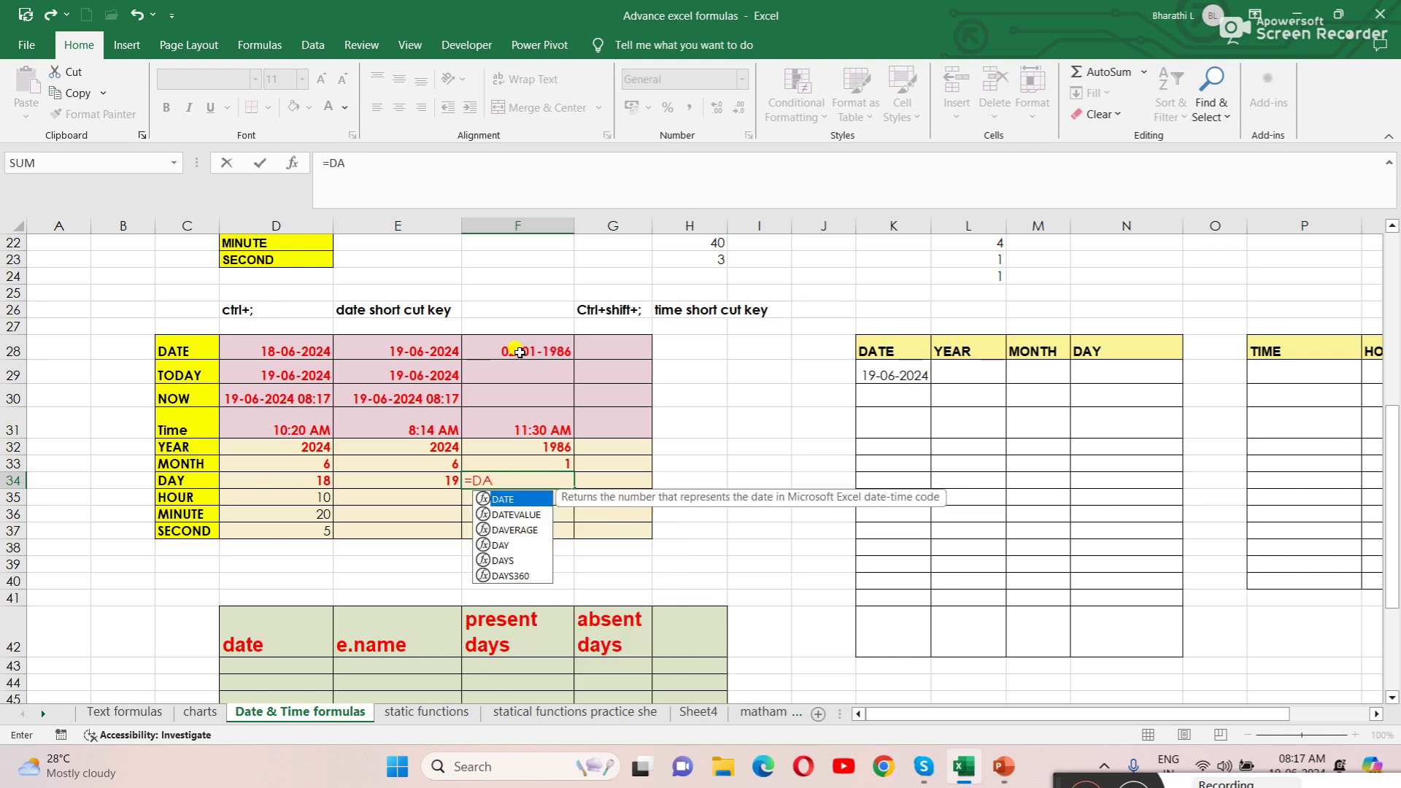
double_click(503, 545)
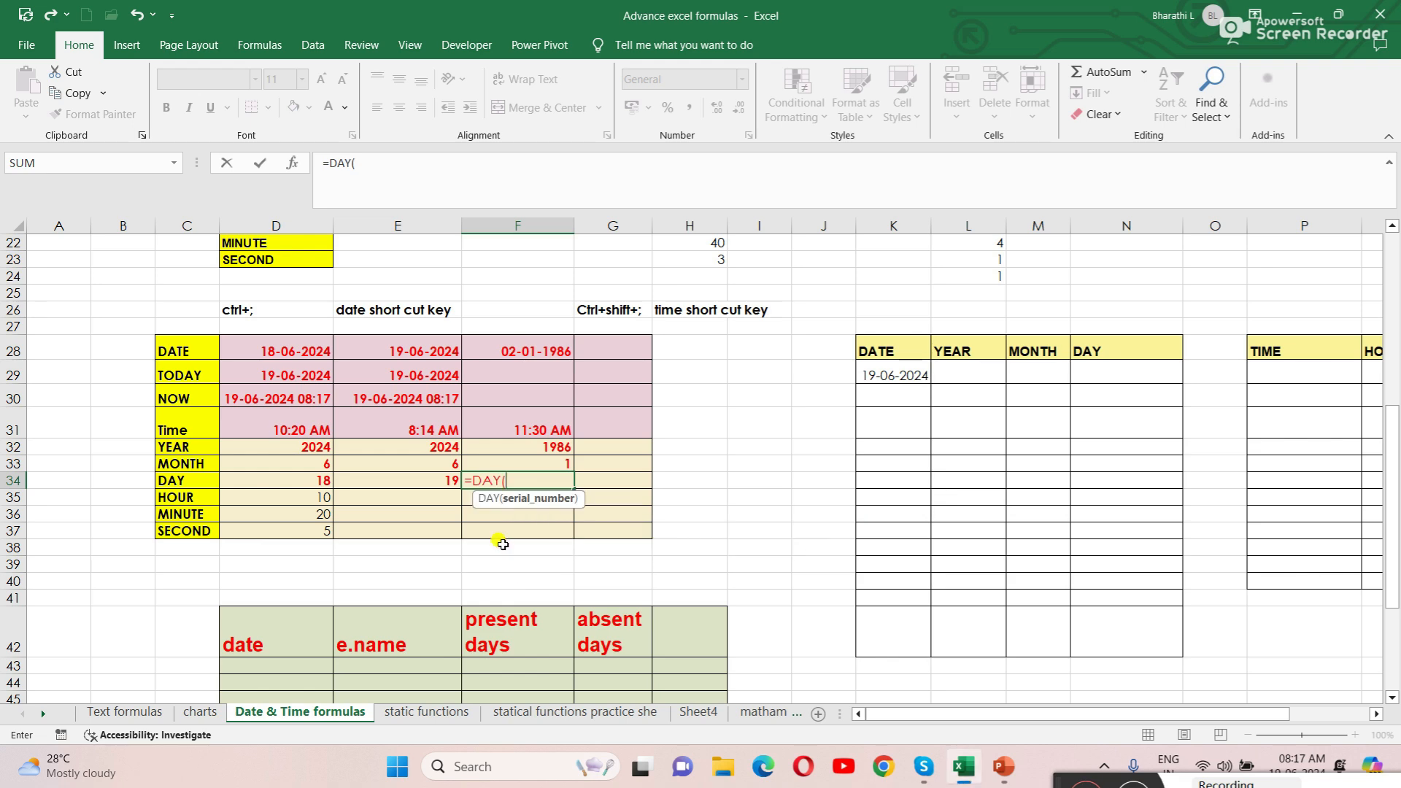
left_click(521, 353)
key("Return")
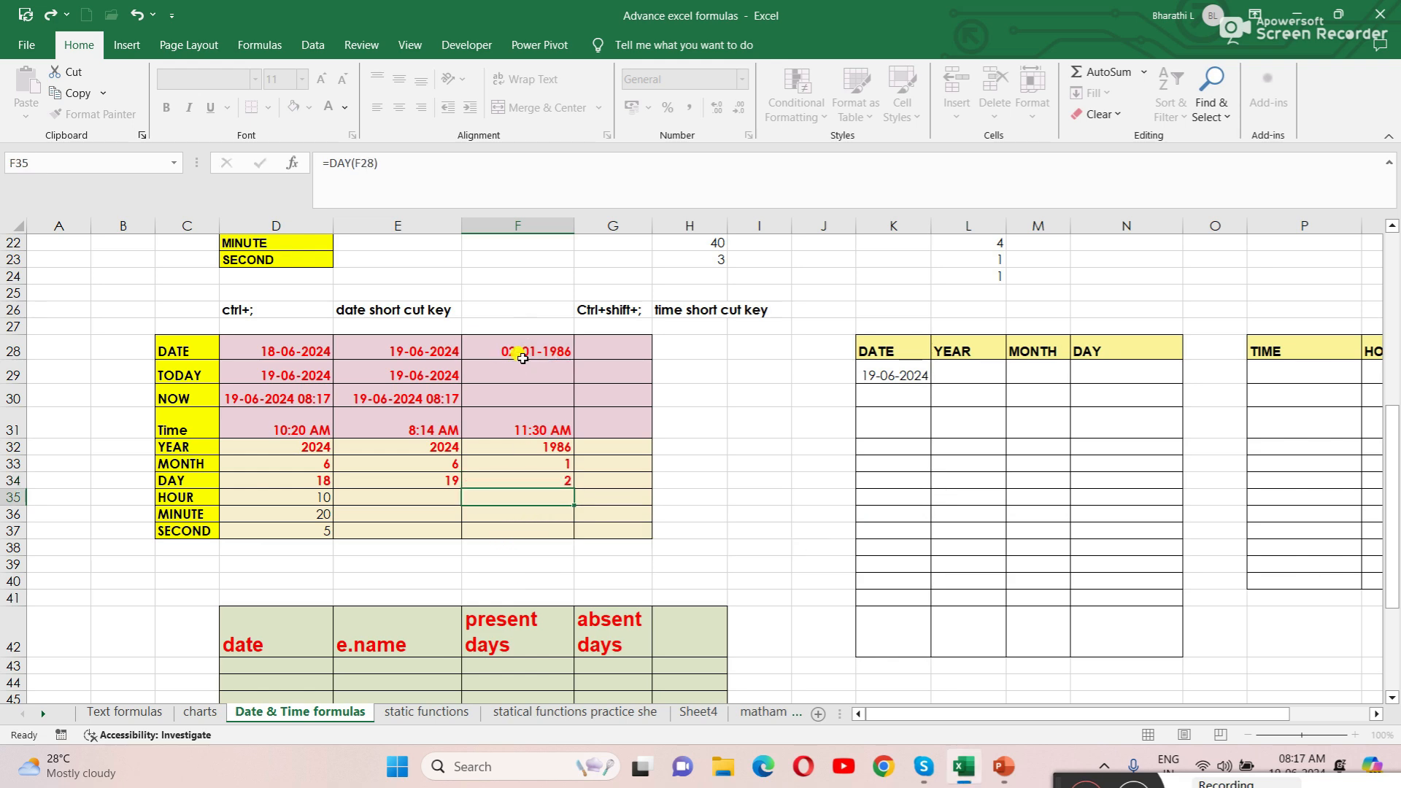
left_click(536, 480)
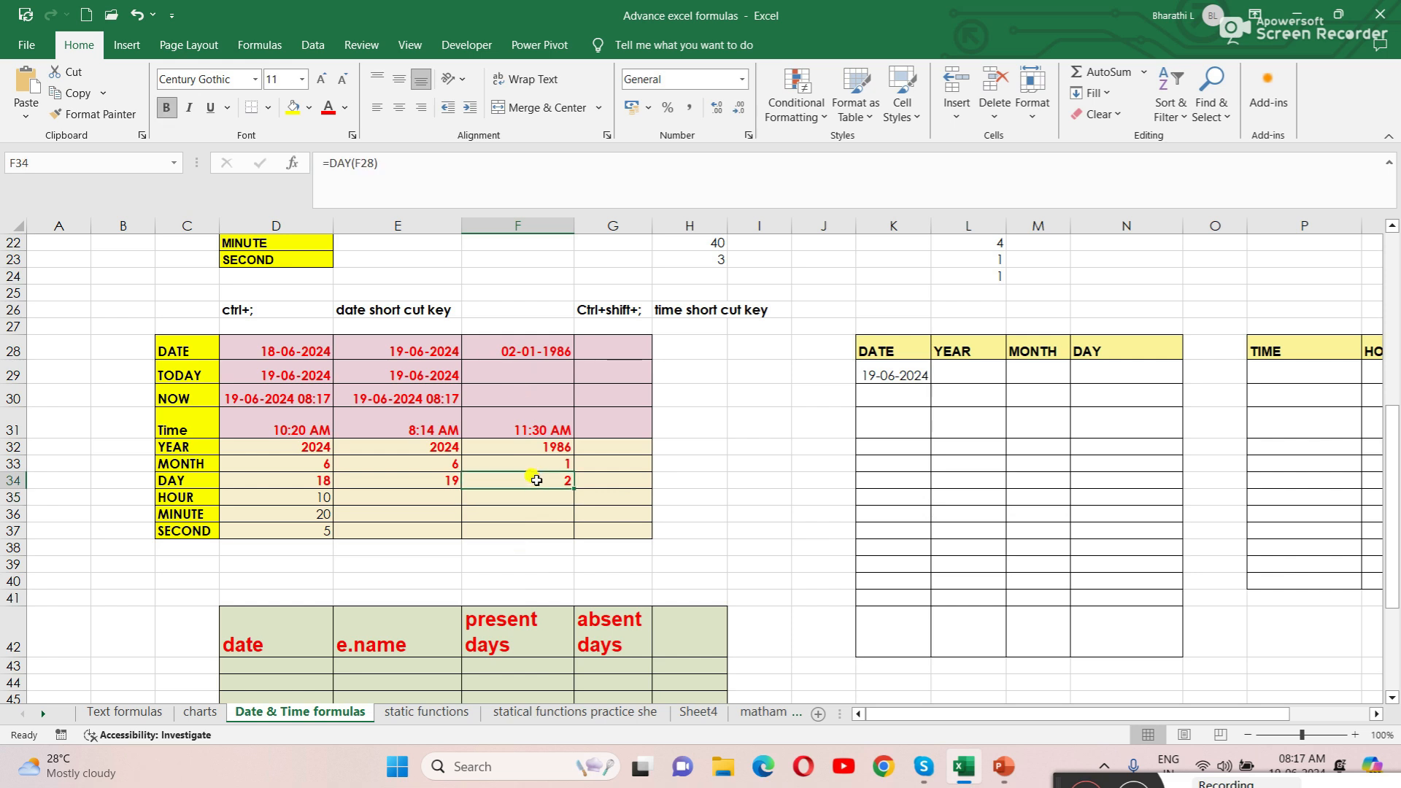
Step: Review the hour example in D35 and the time in E31, and enter and check =HOUR(E31) in cell E35
left_click(254, 501)
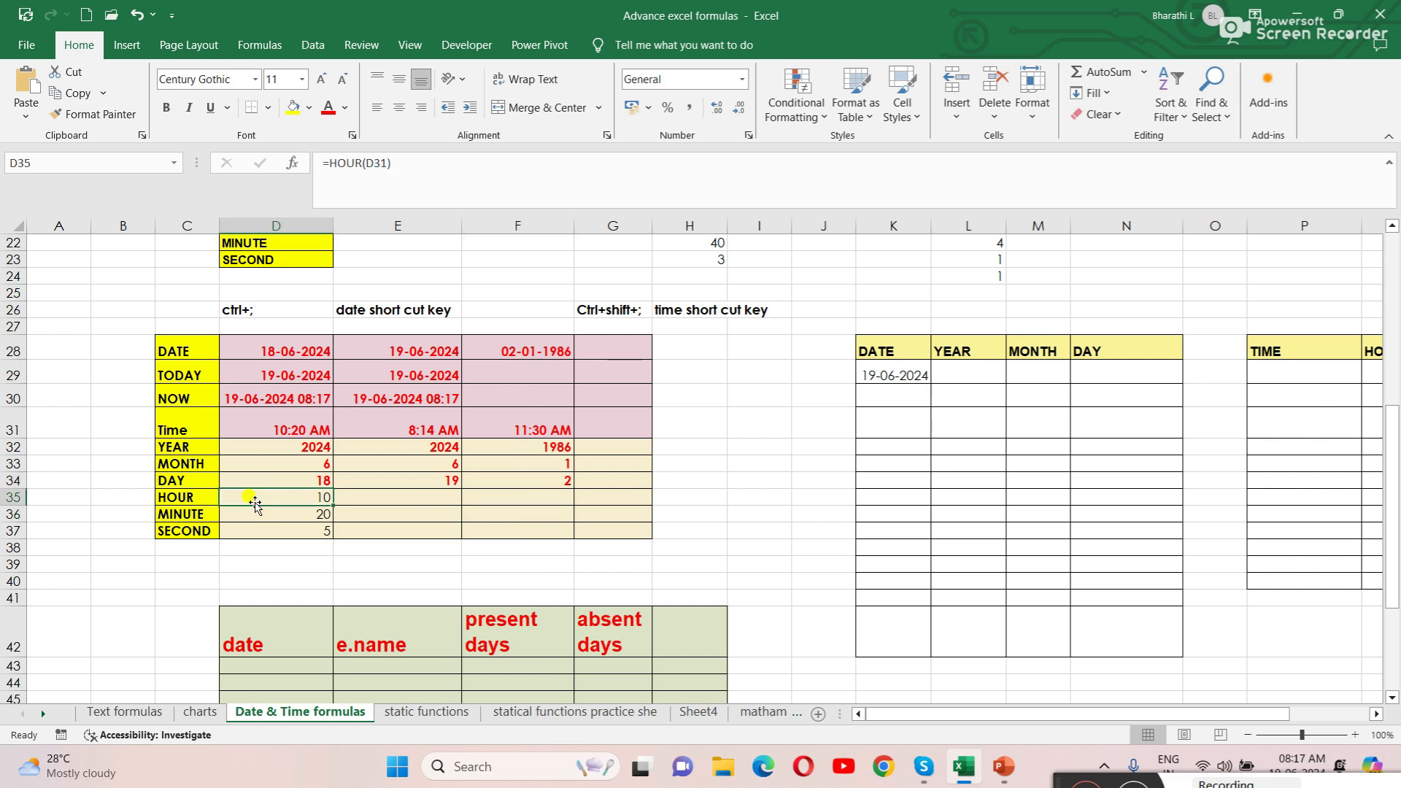
left_click(204, 499)
left_click(394, 503)
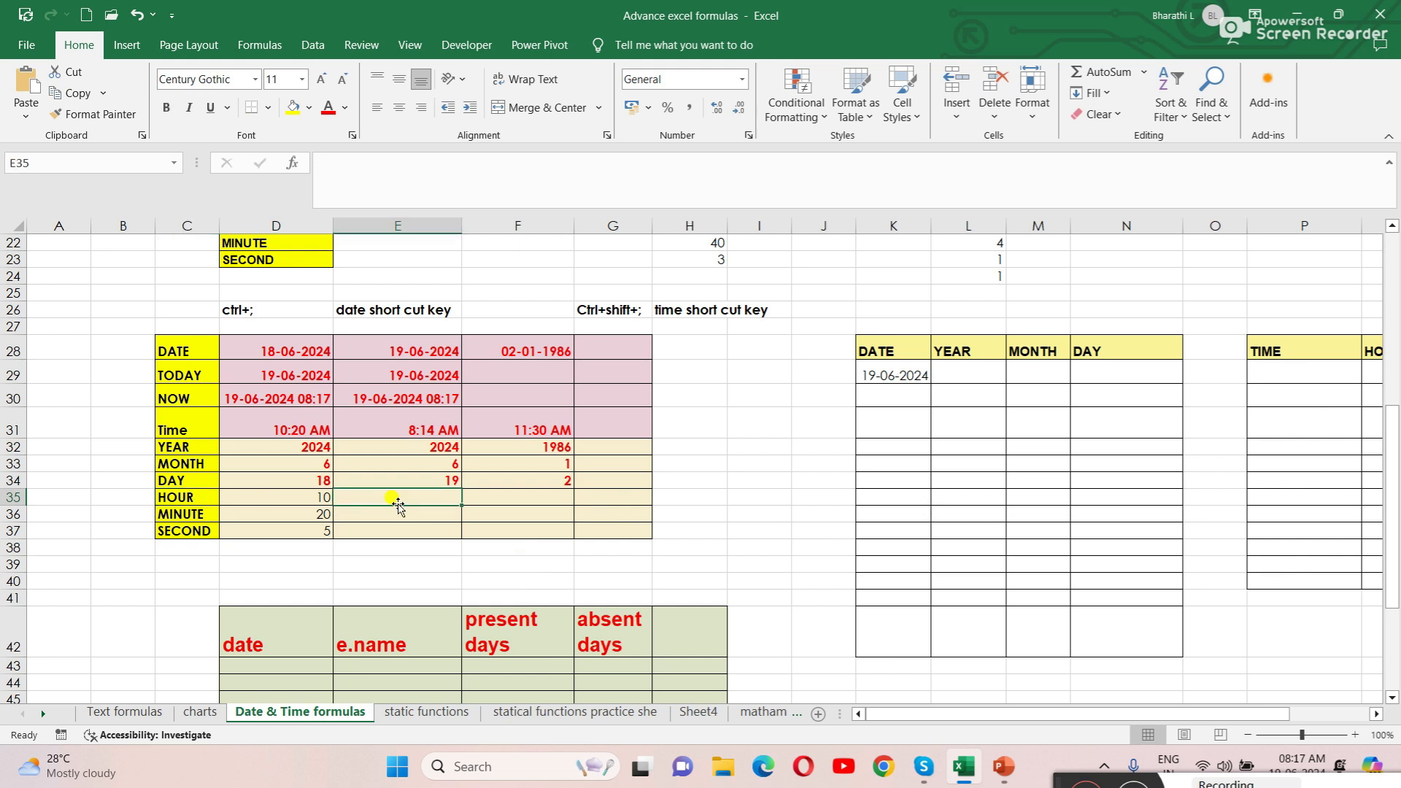
left_click(437, 428)
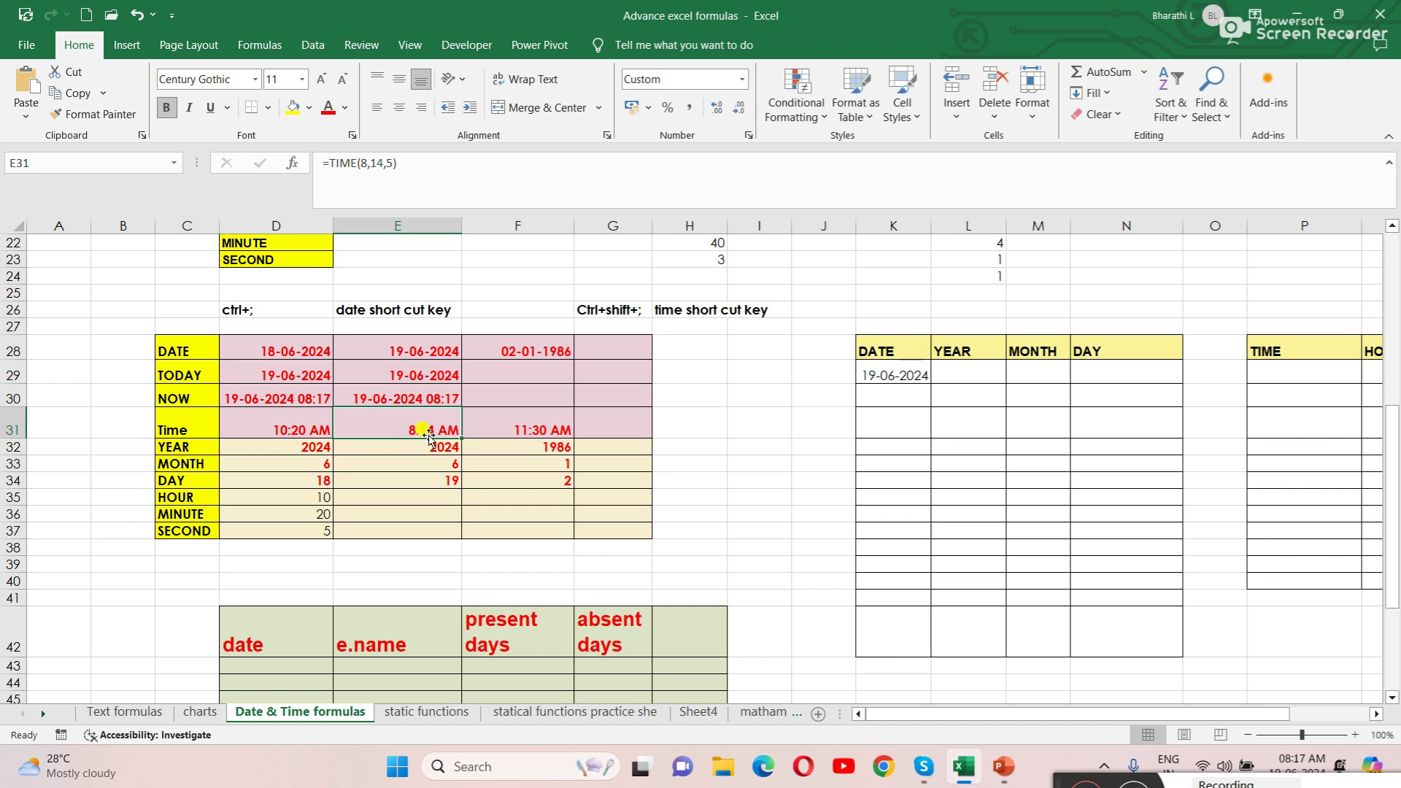
left_click(395, 494)
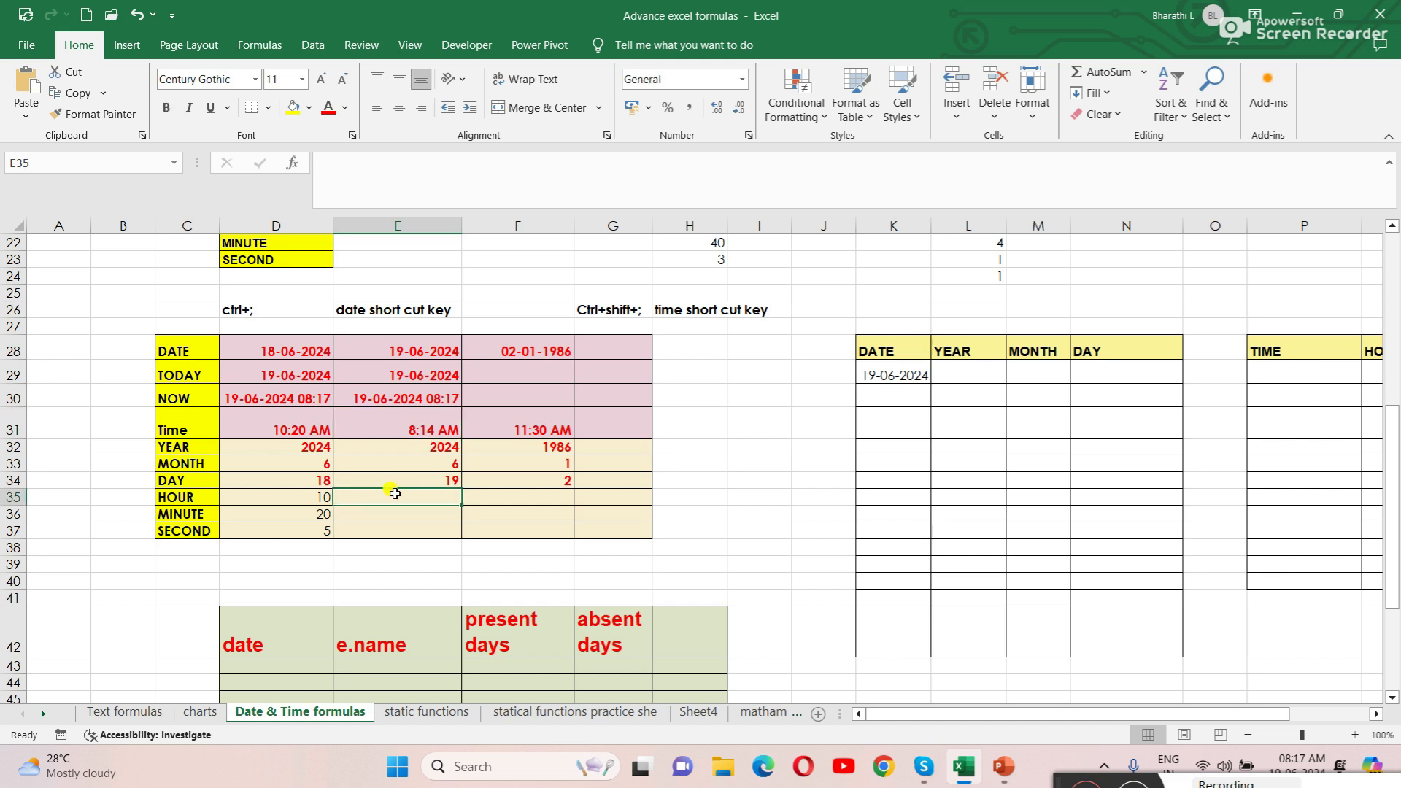
type("=hour")
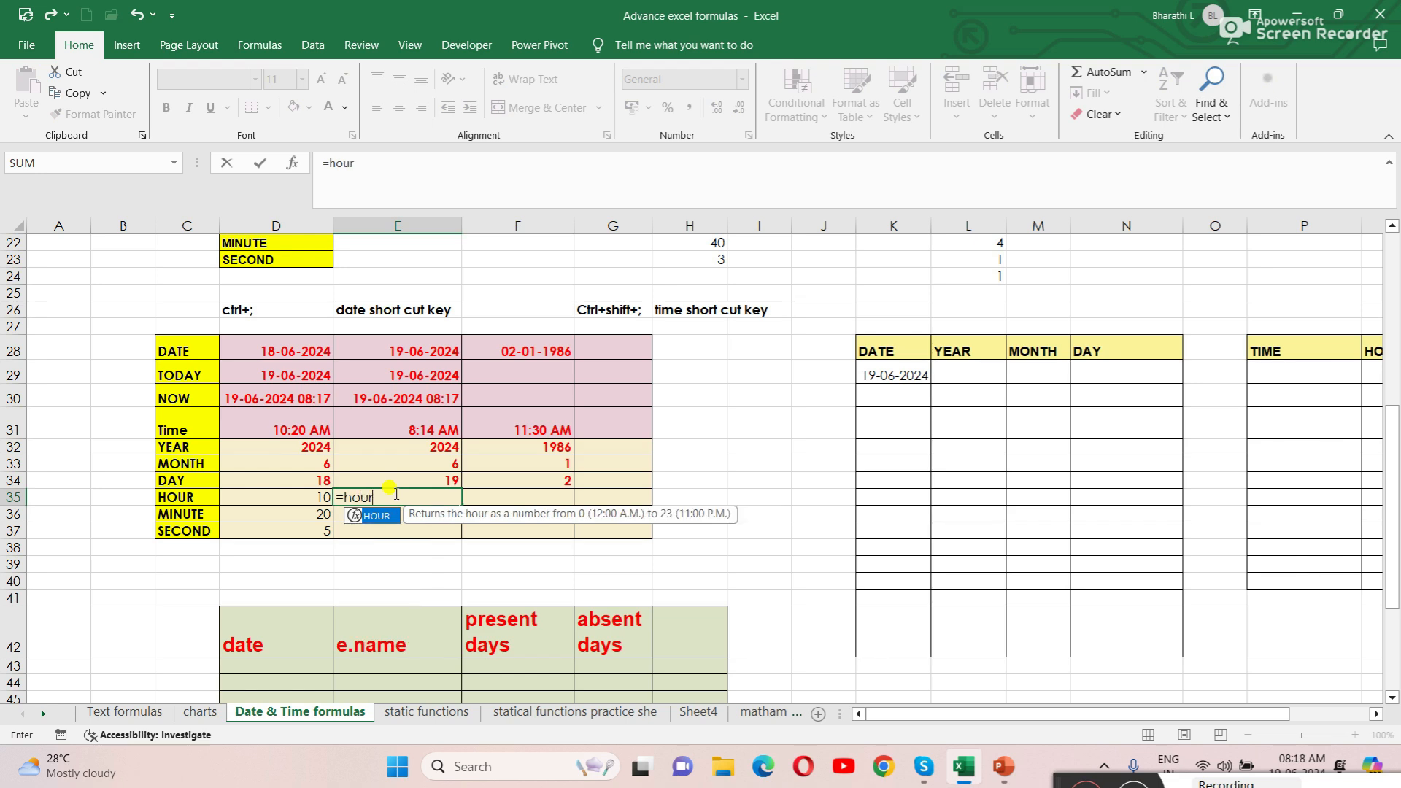
double_click(378, 522)
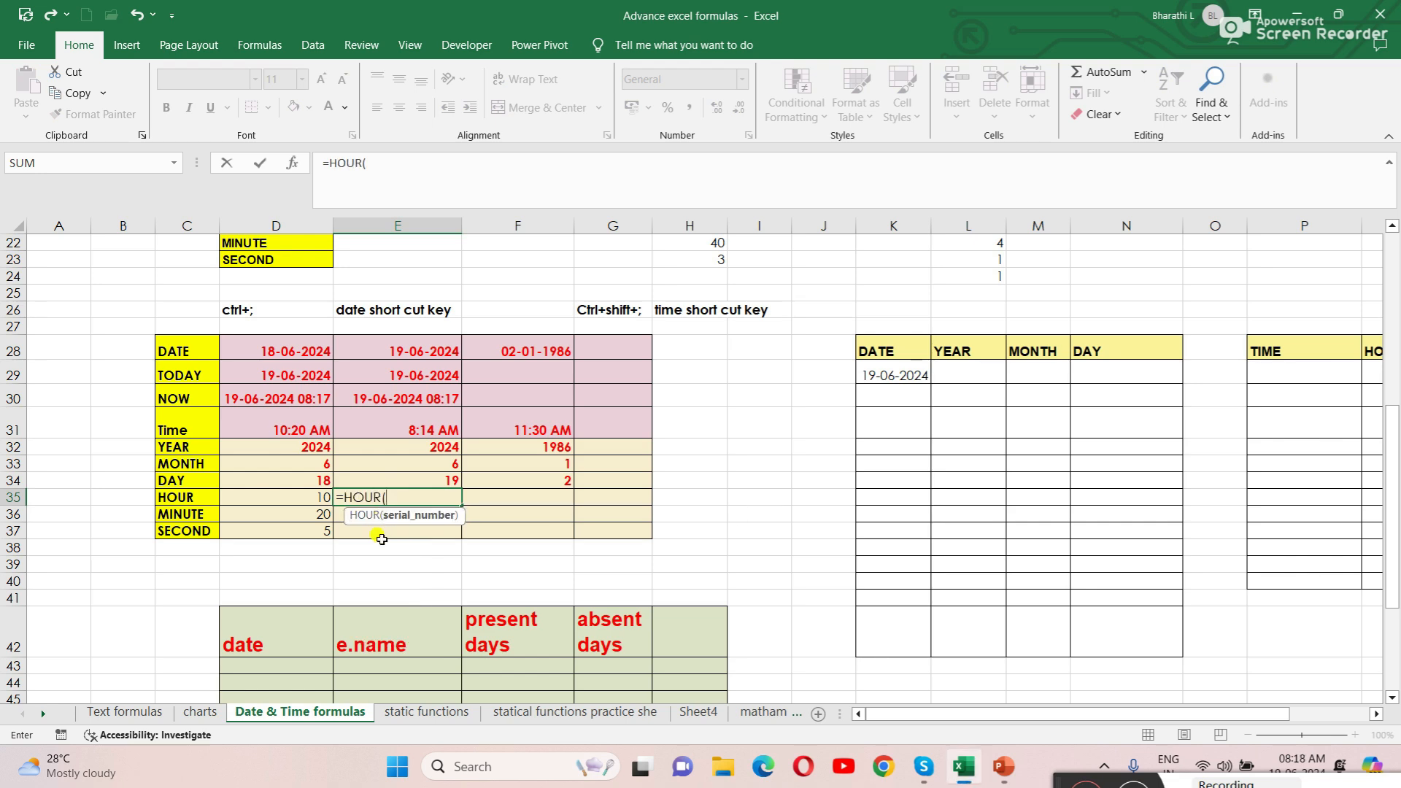
left_click(389, 429)
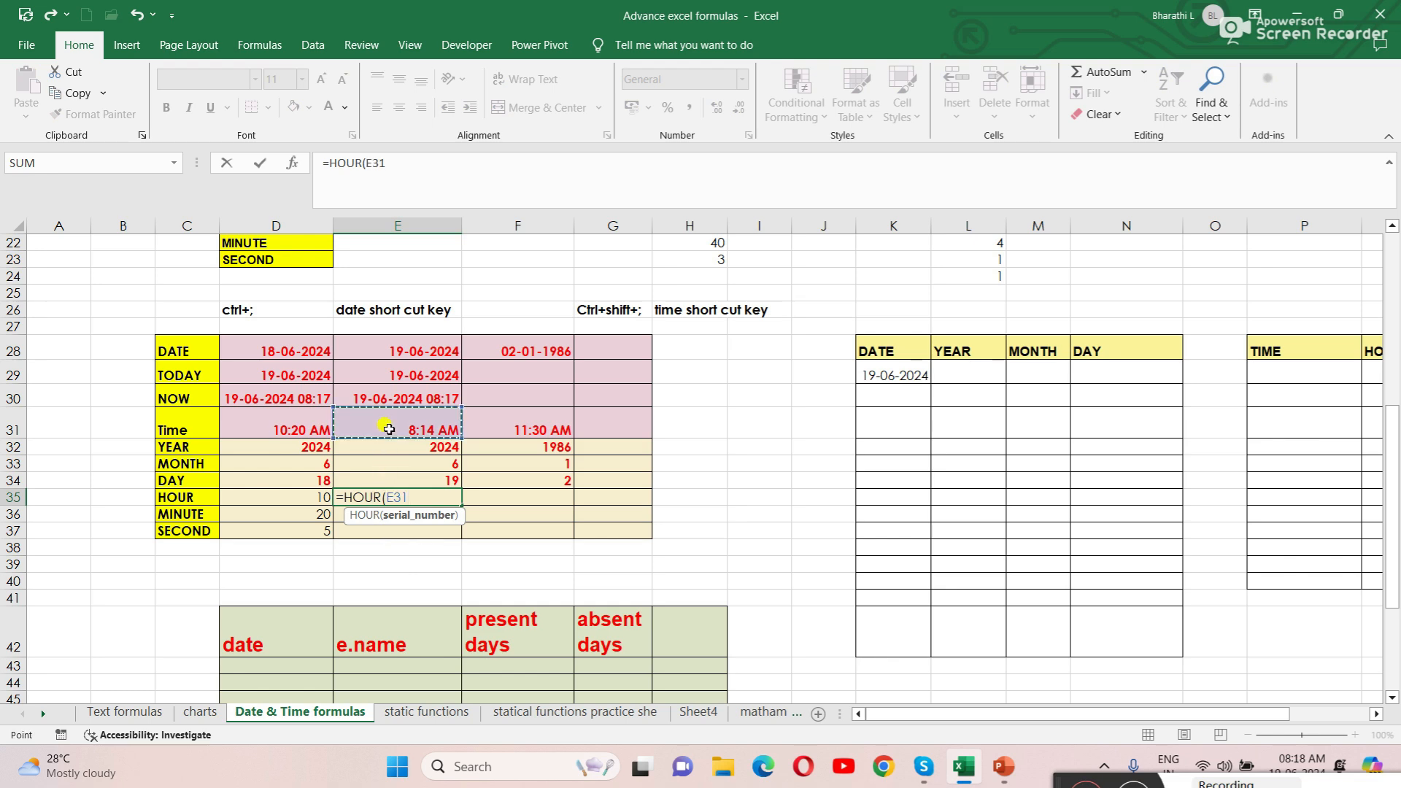
type(")")
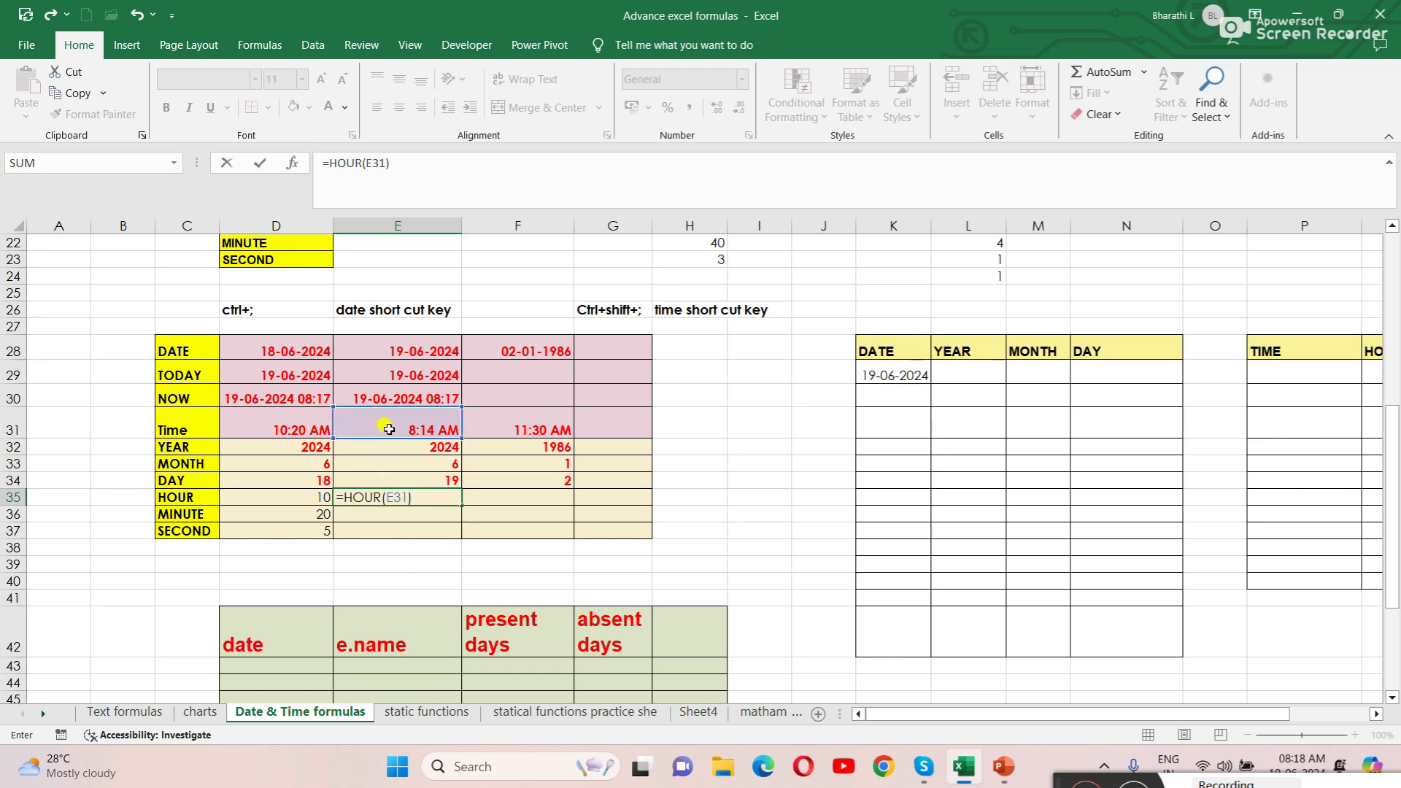
key("Return")
left_click(394, 494)
Step: Enter =MINUTE(E31) in cell E36 to extract the minutes from the time in E31, and check the entered formula
left_click(392, 516)
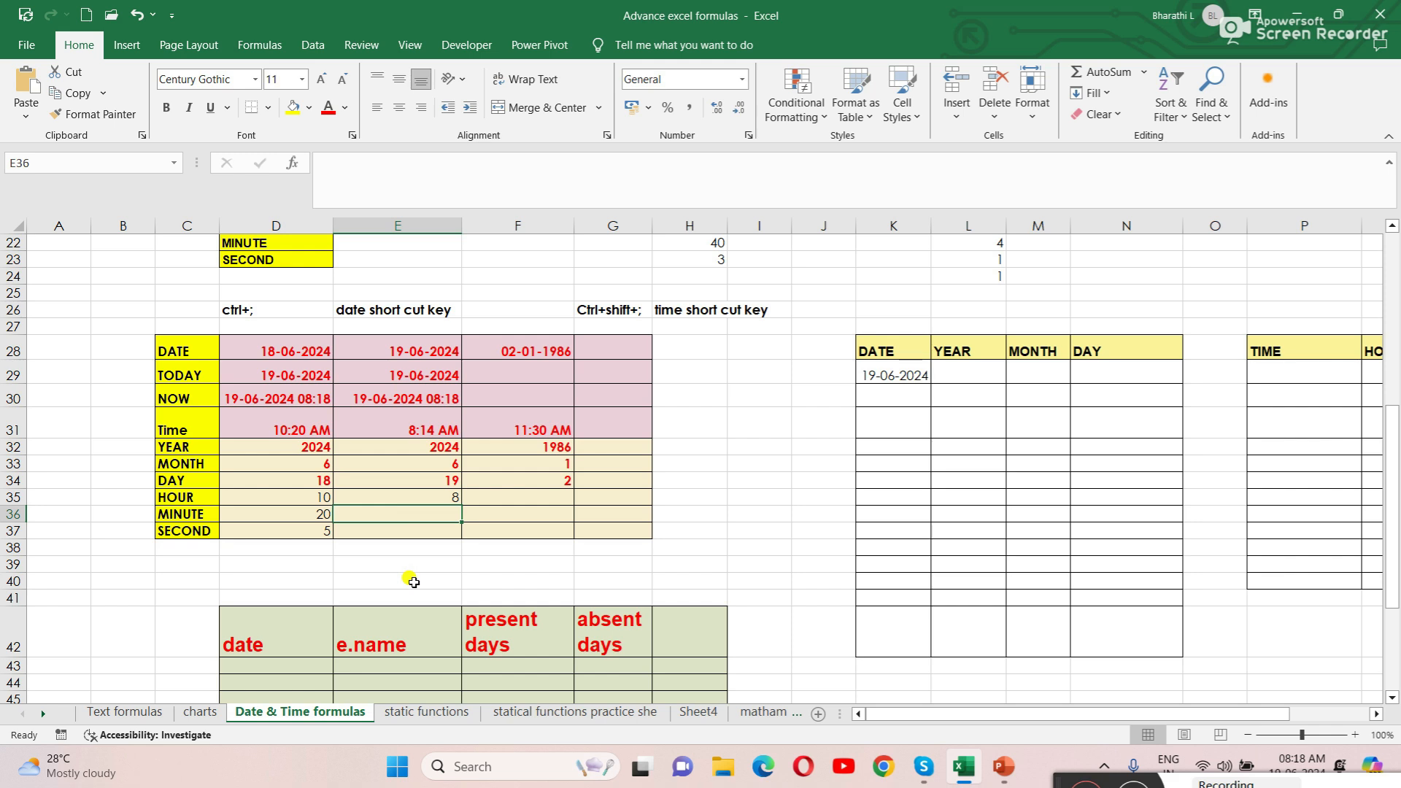
type("=mi")
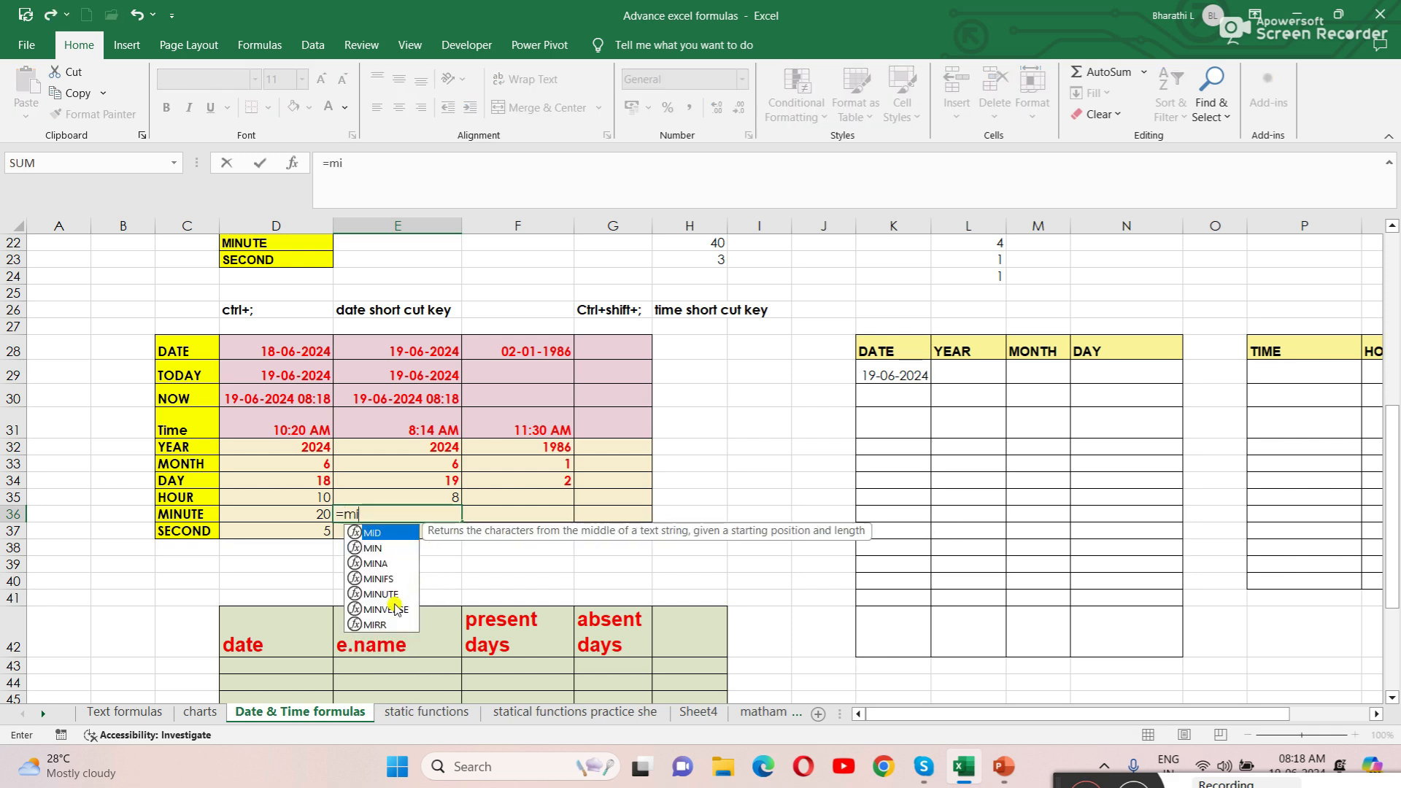
double_click(381, 594)
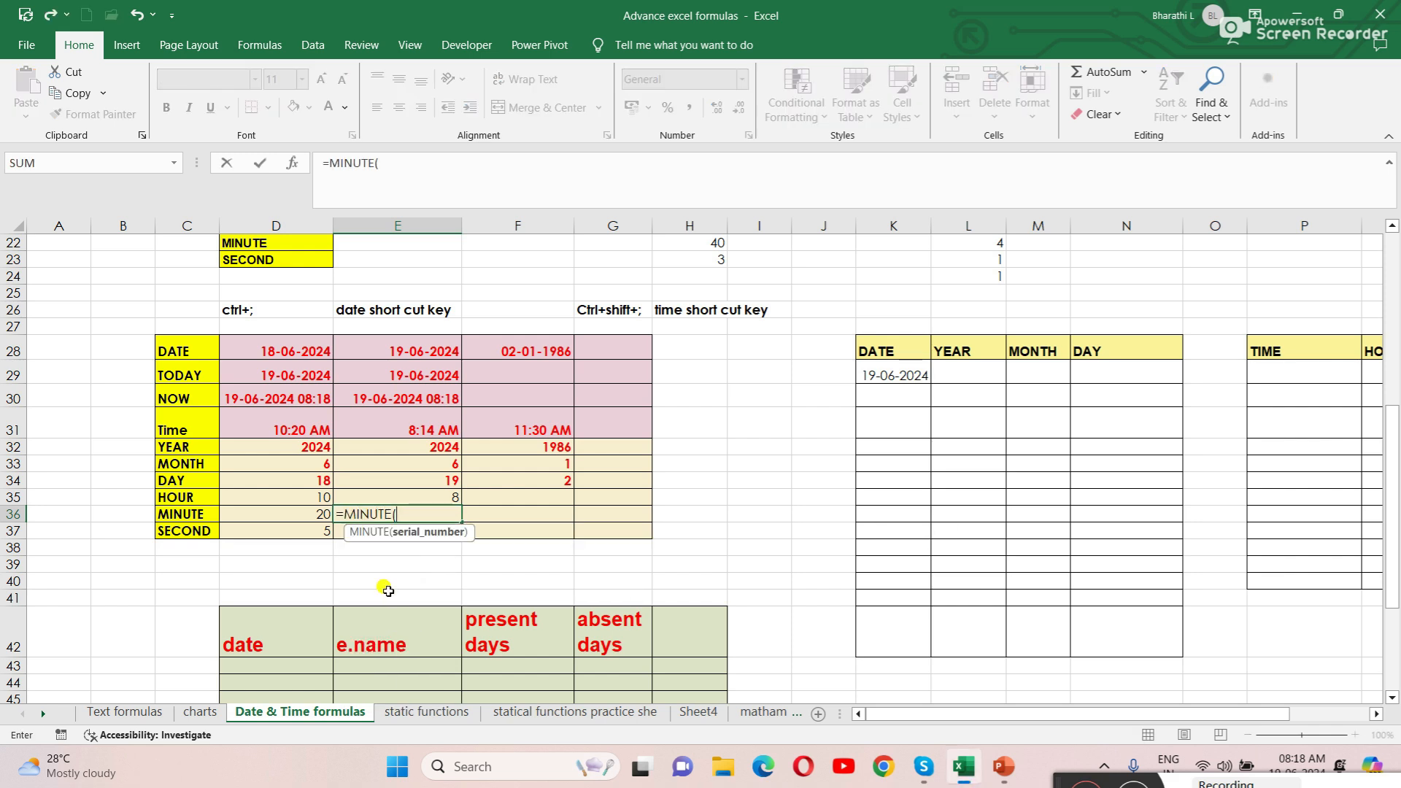
left_click(434, 431)
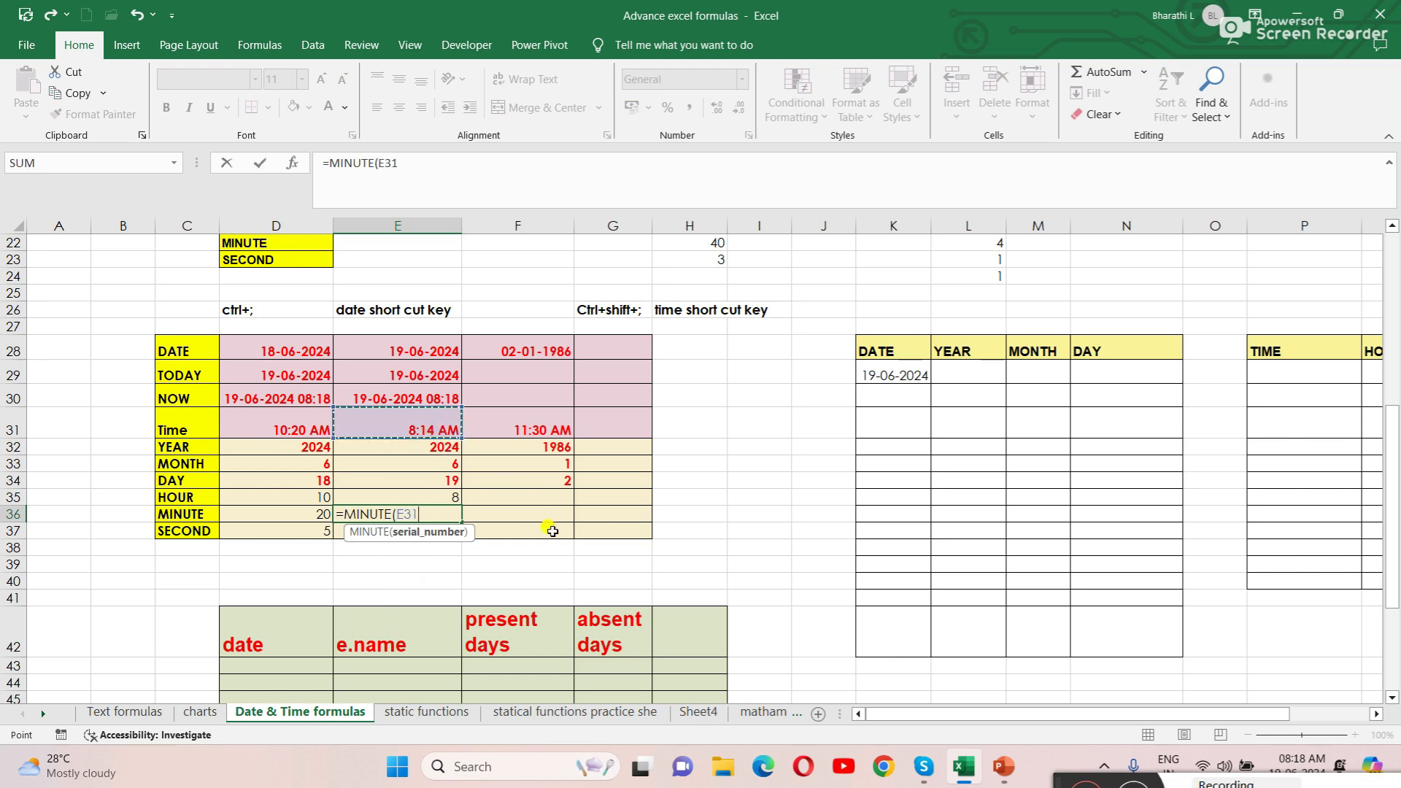
key("Return")
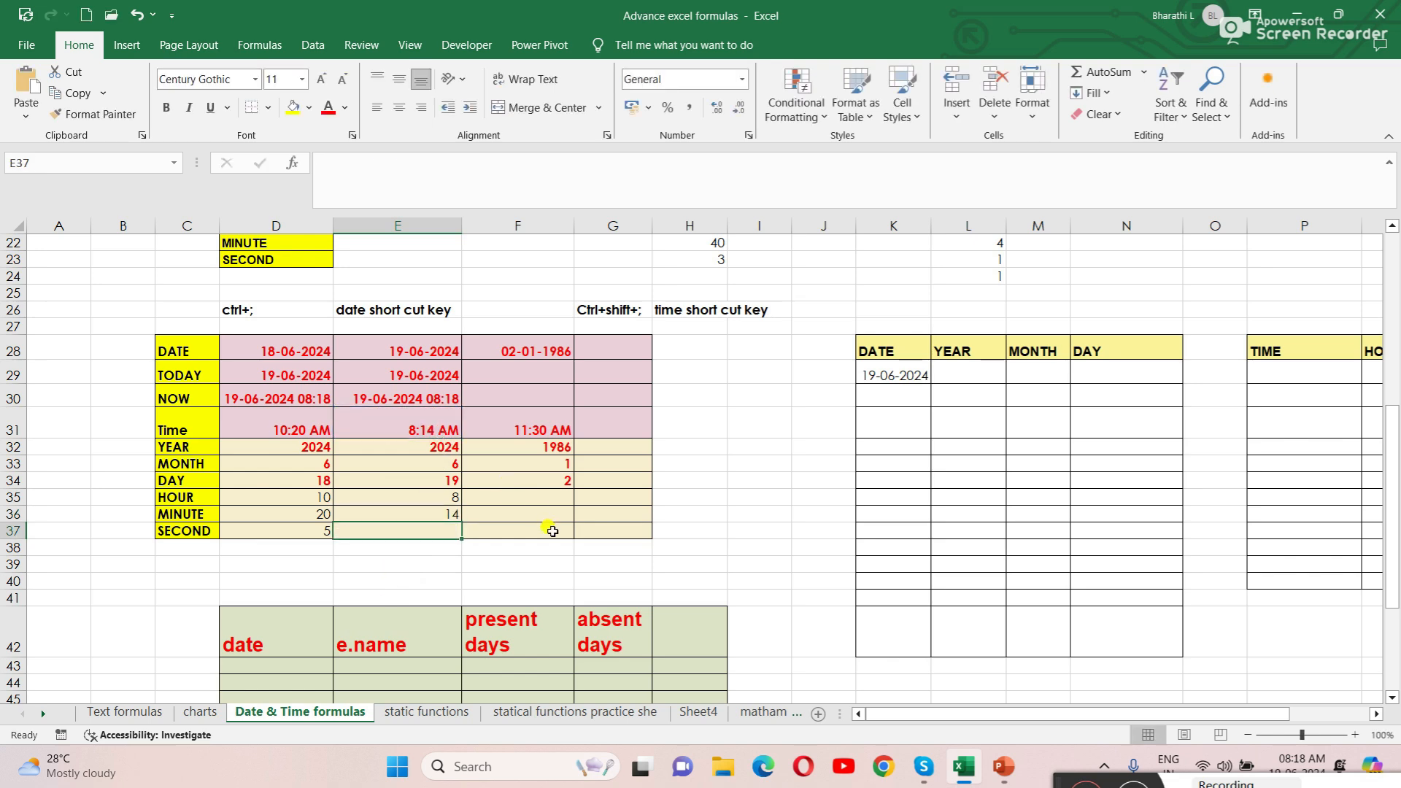
left_click(453, 515)
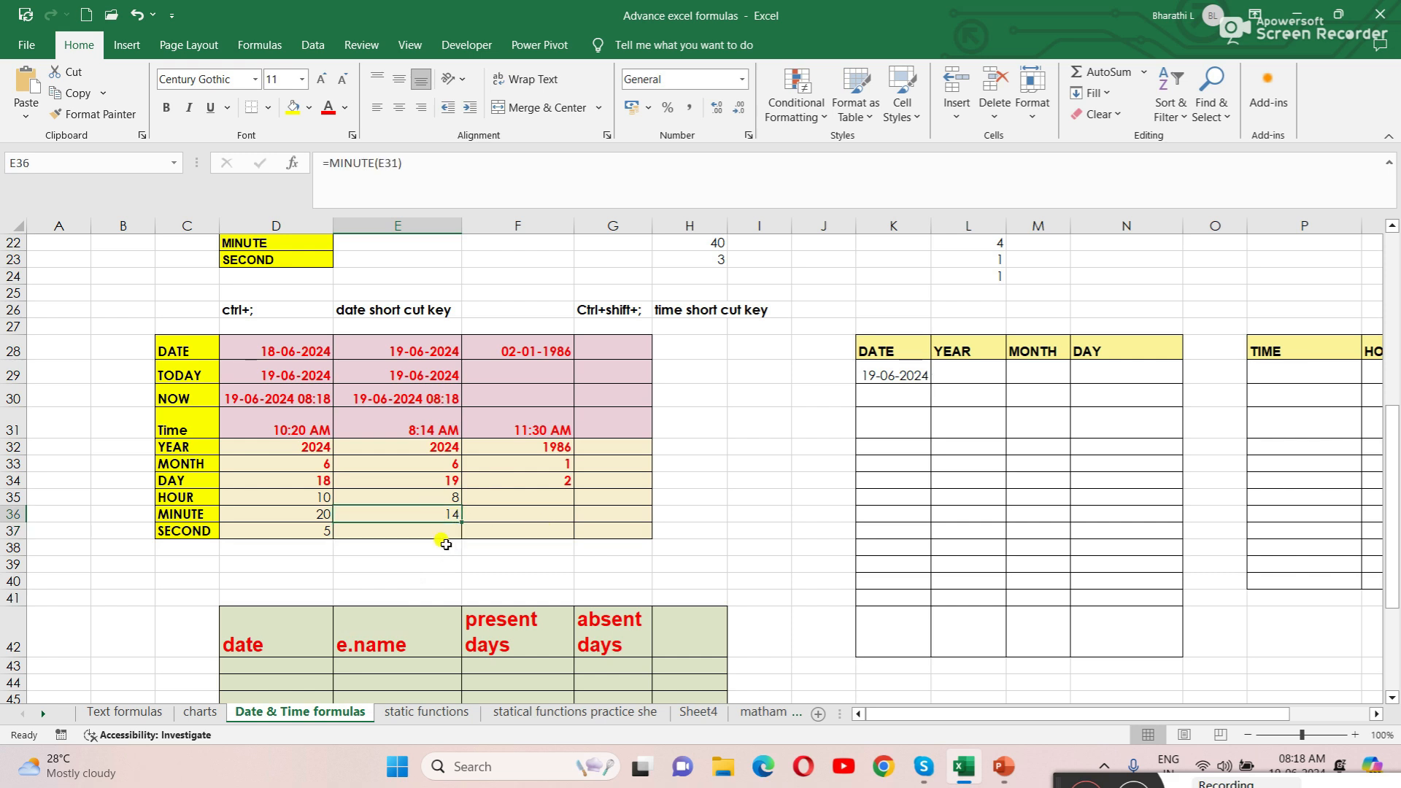
Step: Enter =SECOND(E31) in cell E37 to extract the seconds from the time in E31, and check the entered formula
left_click(429, 531)
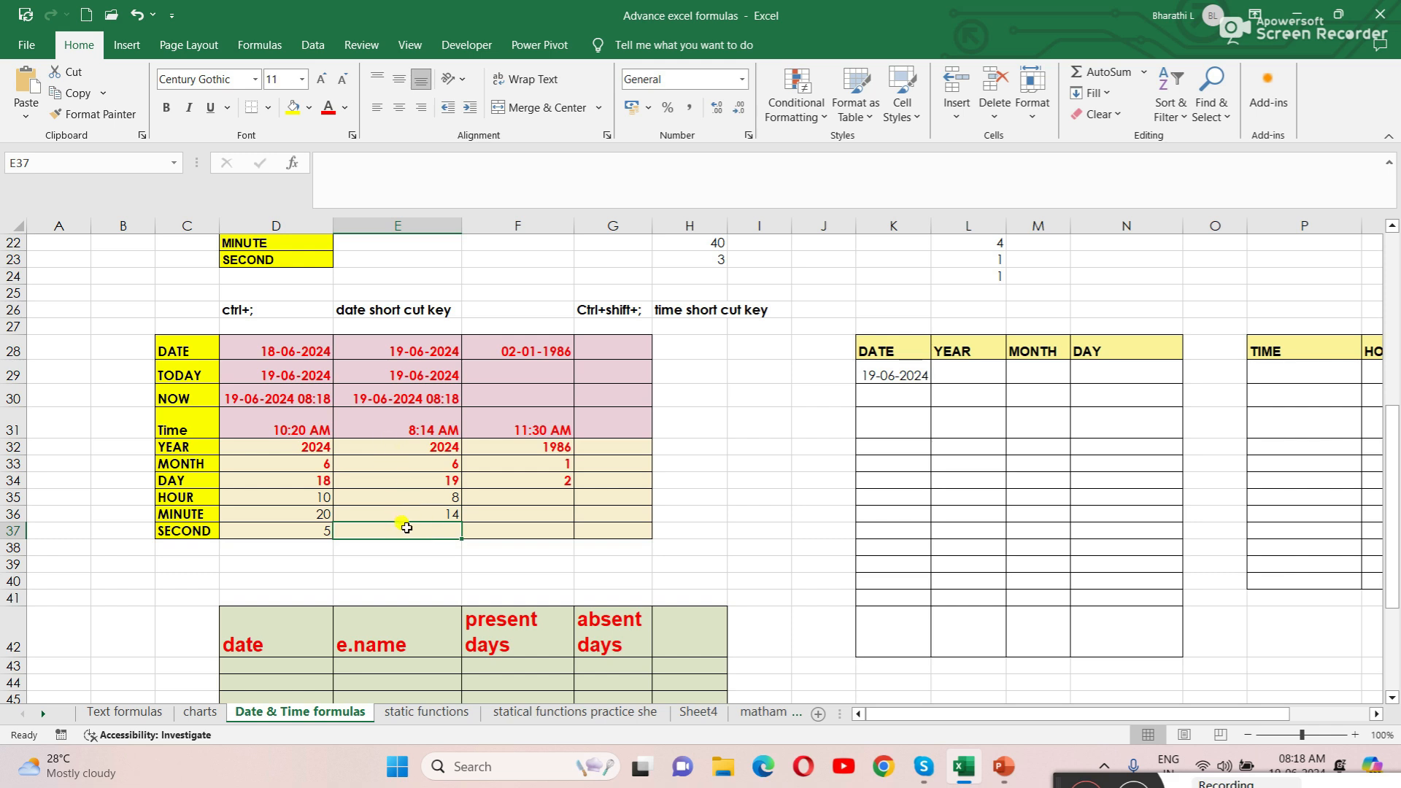
type("=sec")
key("Tab")
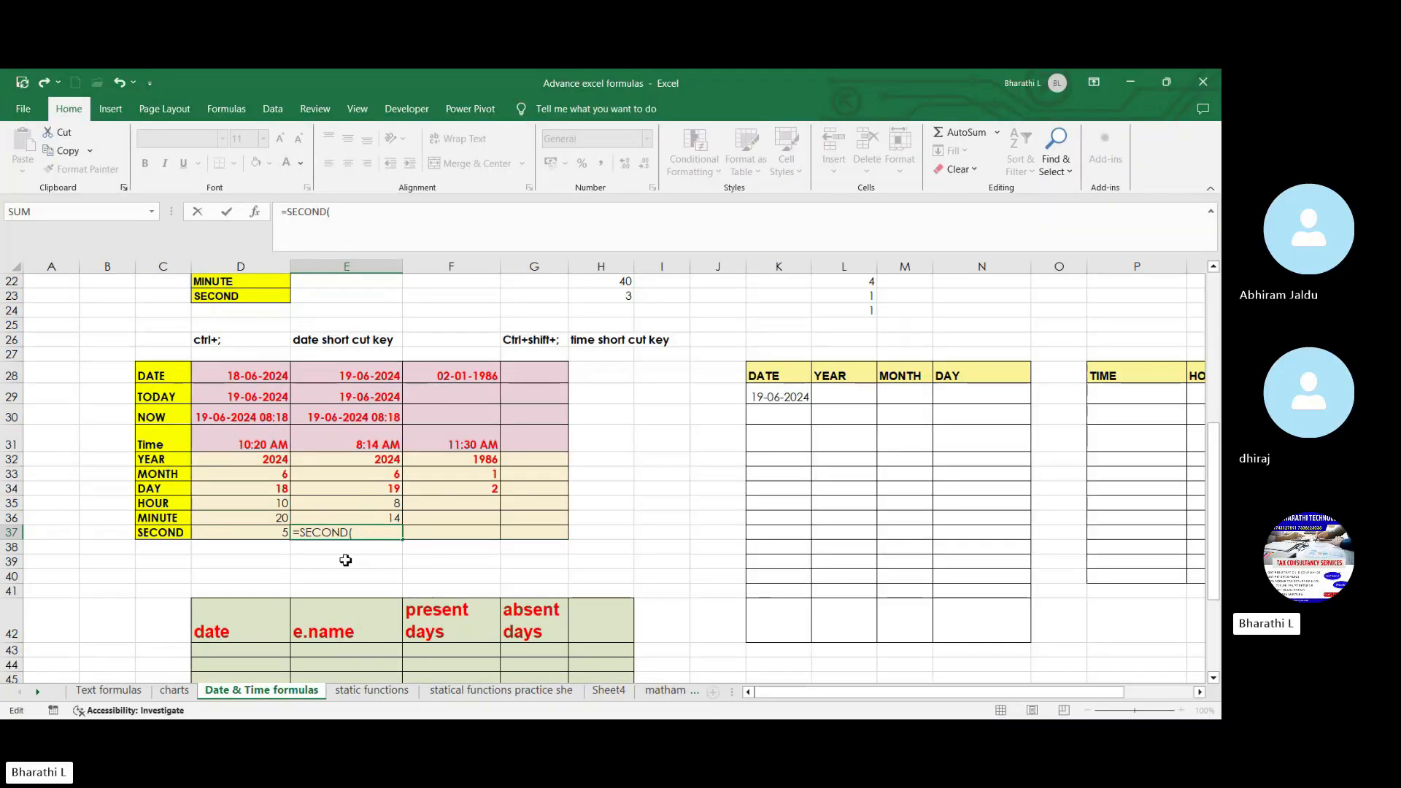
left_click(383, 576)
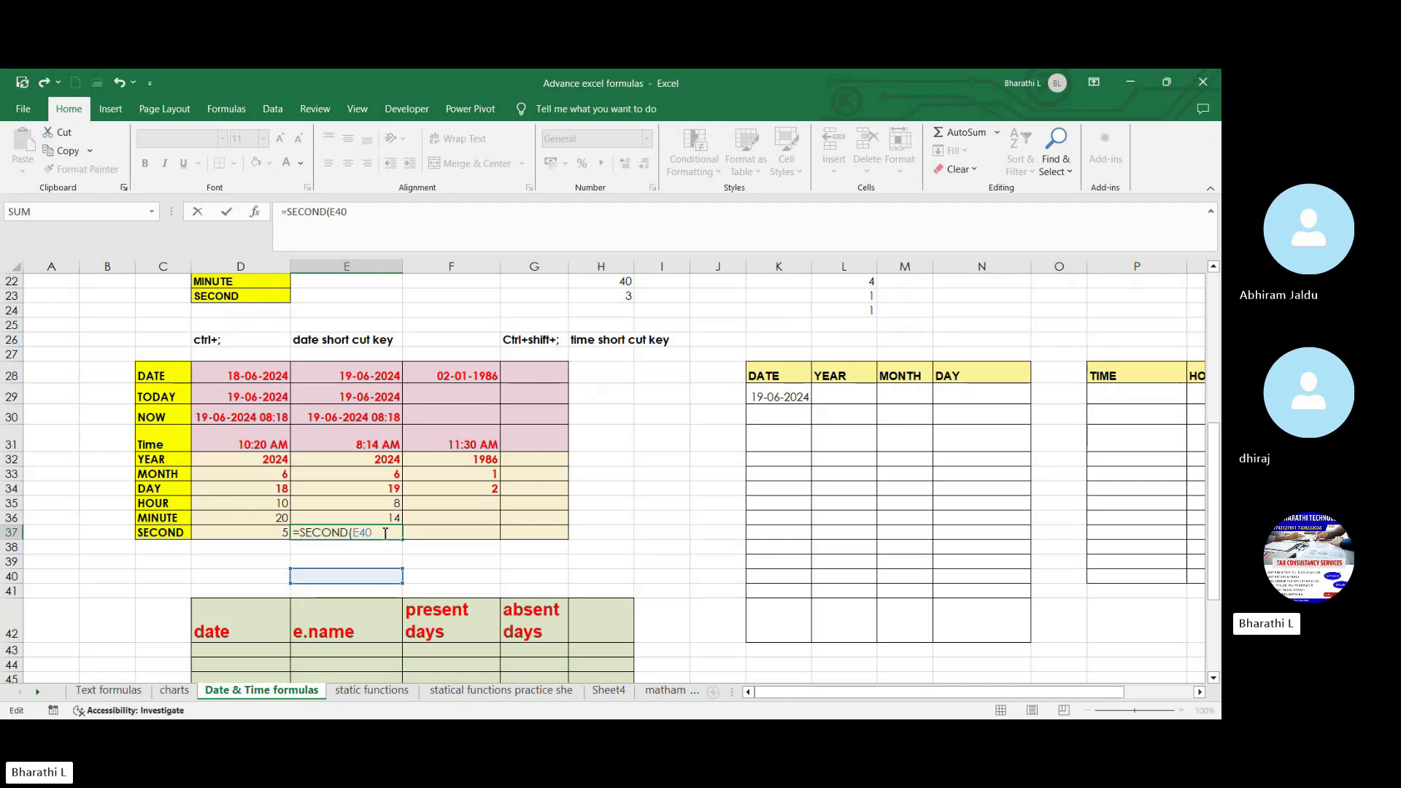
key("BackSpace")
key("BackSpace")
key("BackSpace")
left_click(385, 444)
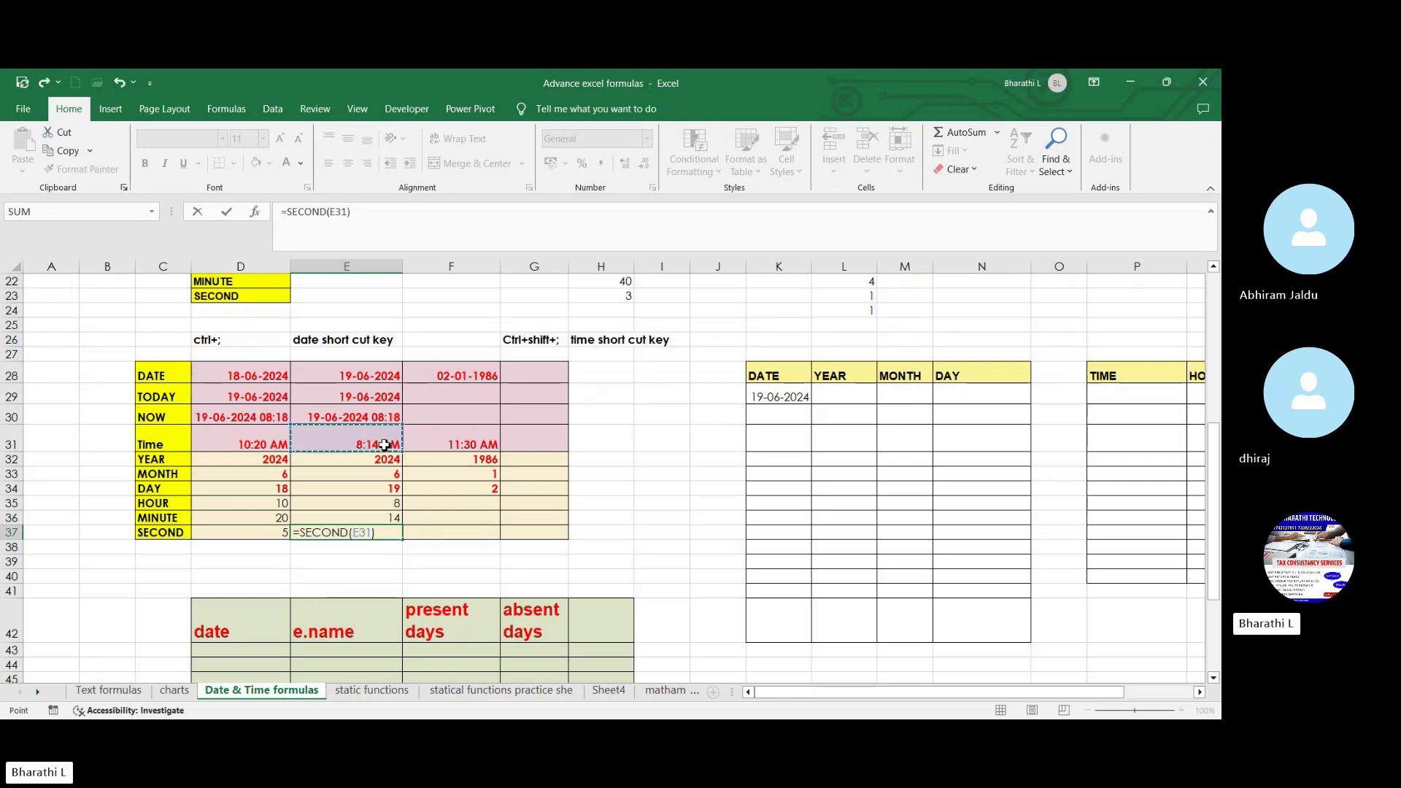
key("Return")
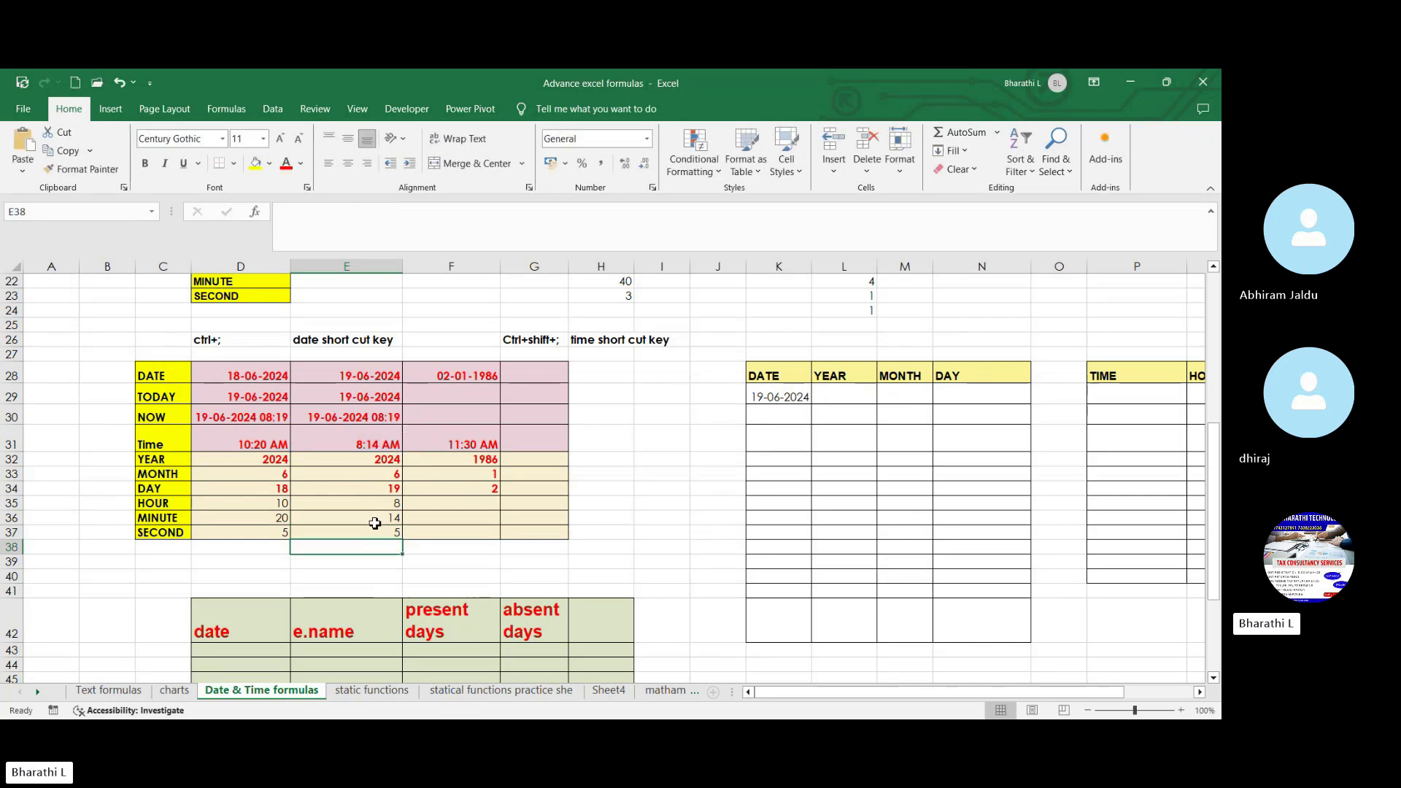
left_click(375, 529)
Step: Enter a second hour example, =HOUR(F31), in cell F35 and check the entered formula
left_click(442, 537)
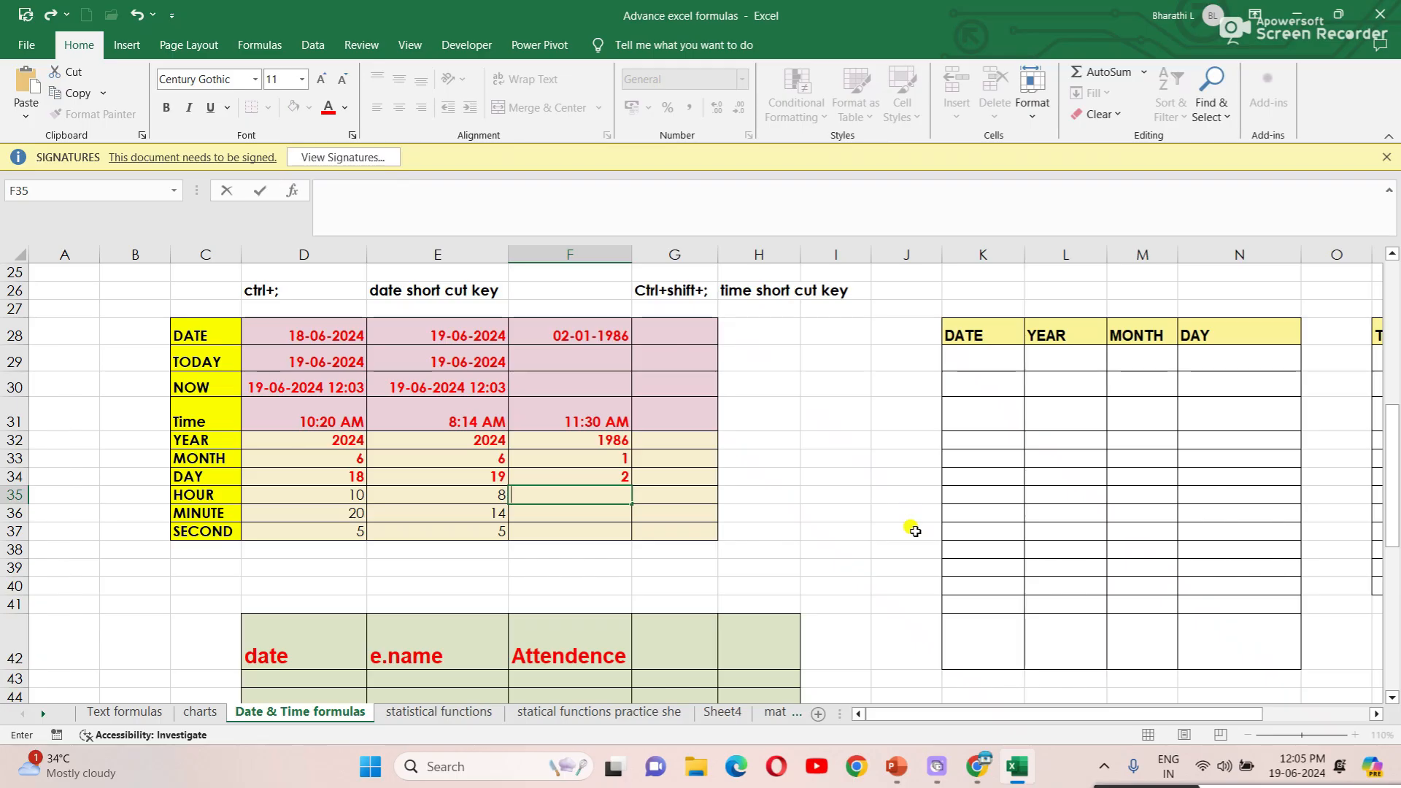
type("=")
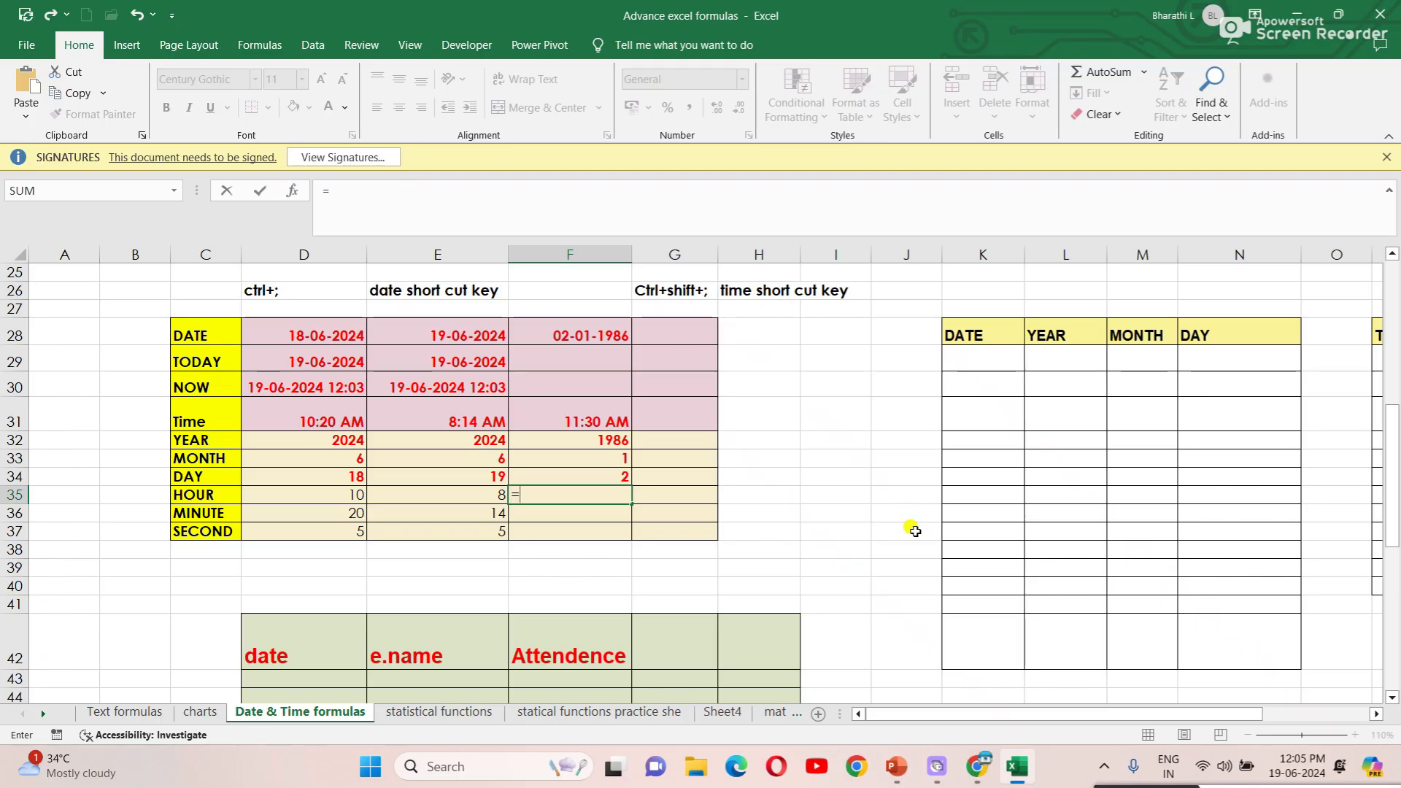
type("ho")
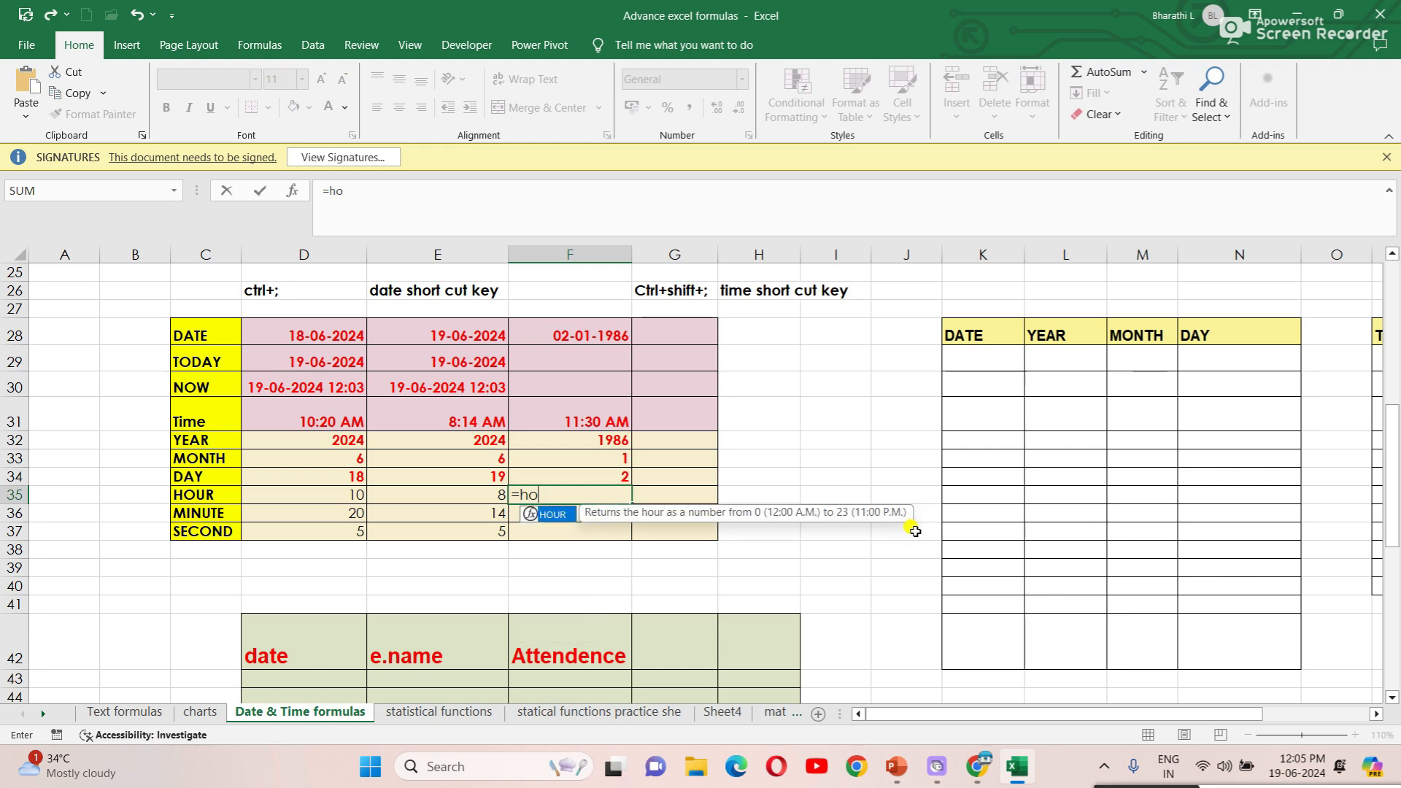
double_click(553, 515)
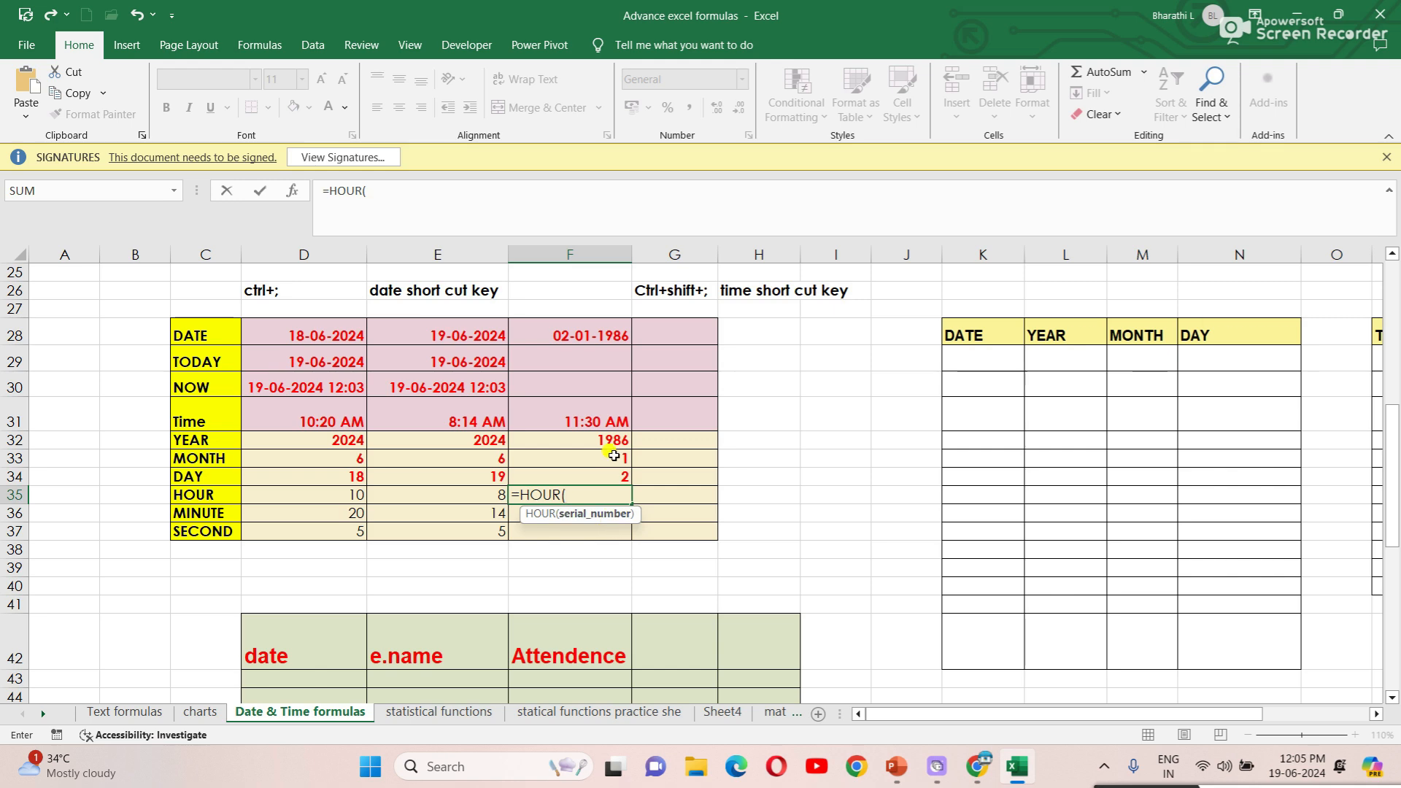
left_click(603, 423)
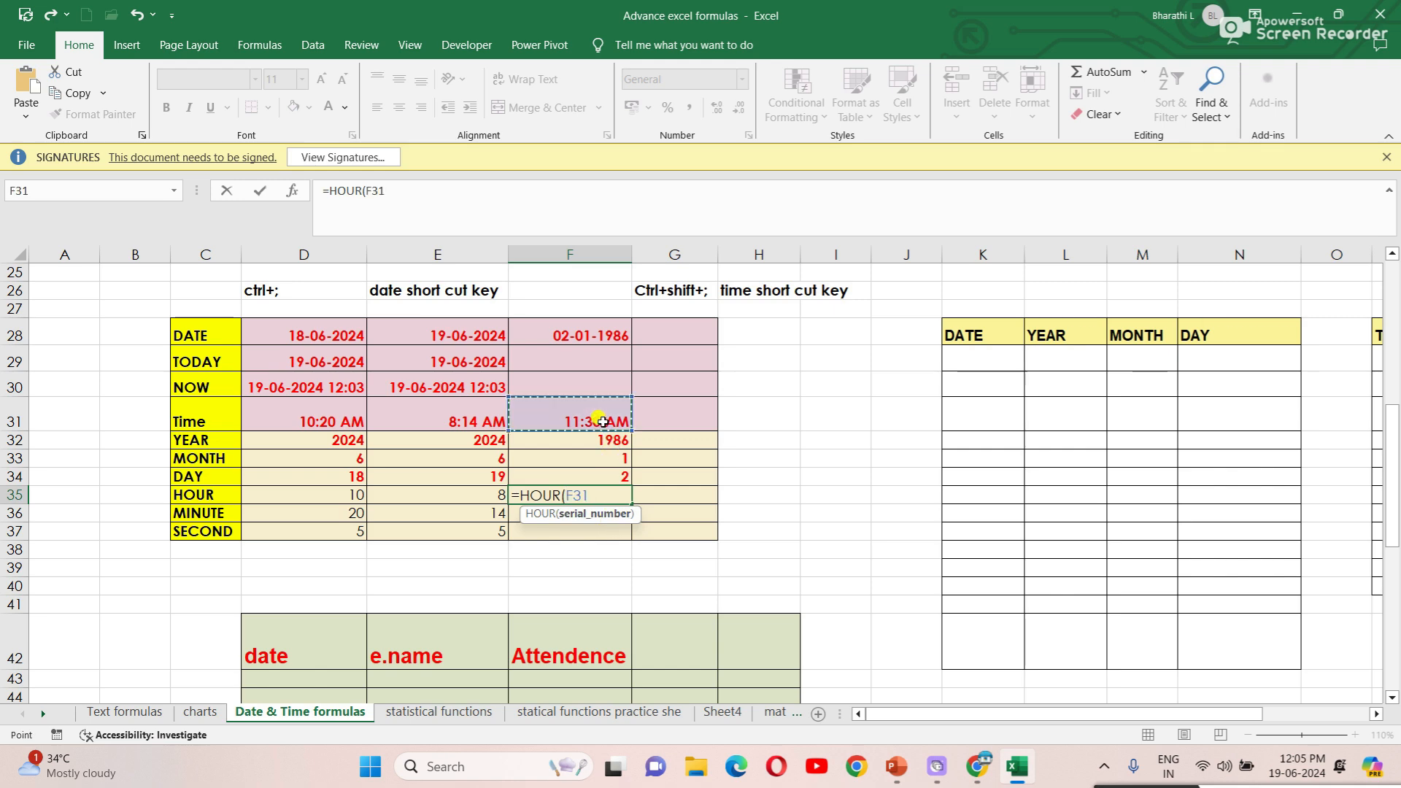
key("Return")
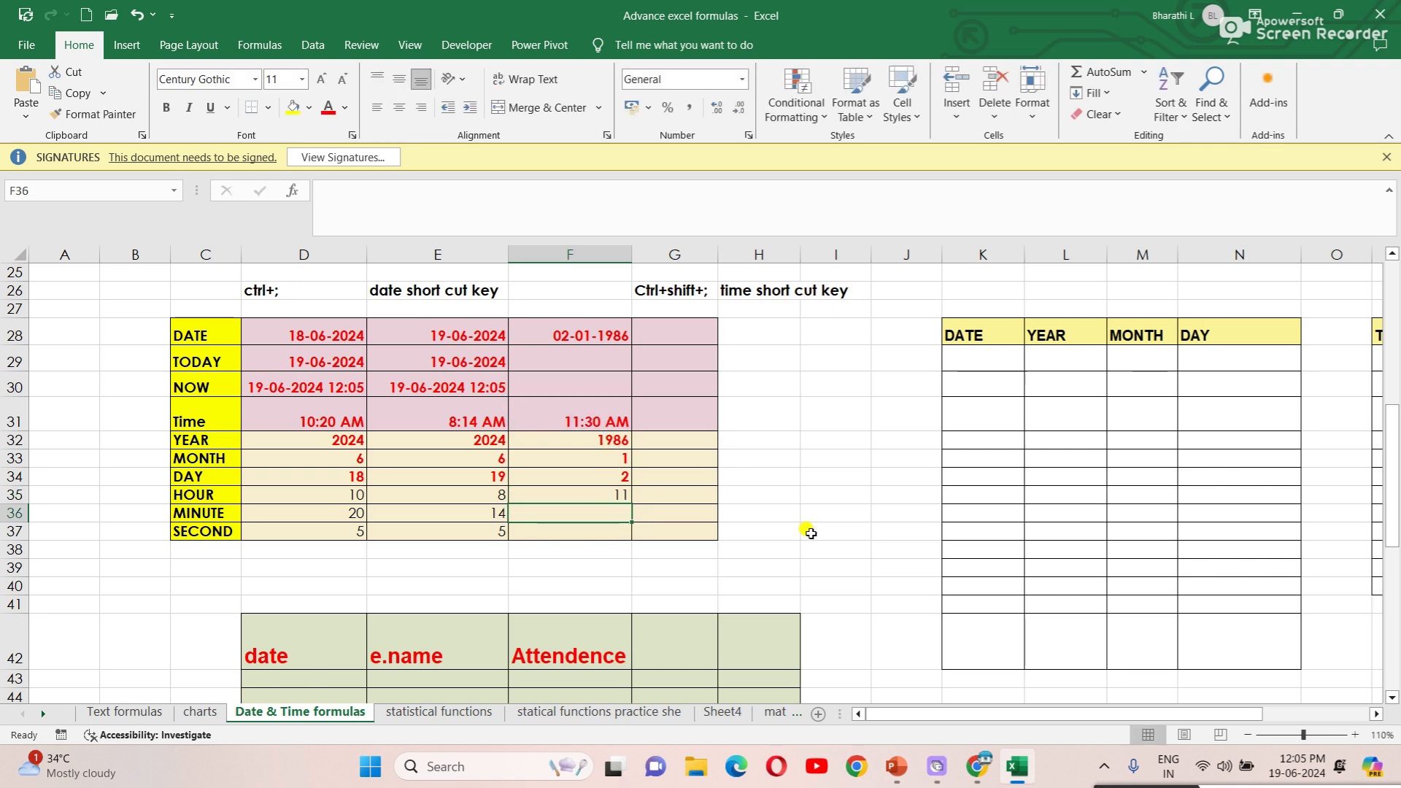
left_click(613, 496)
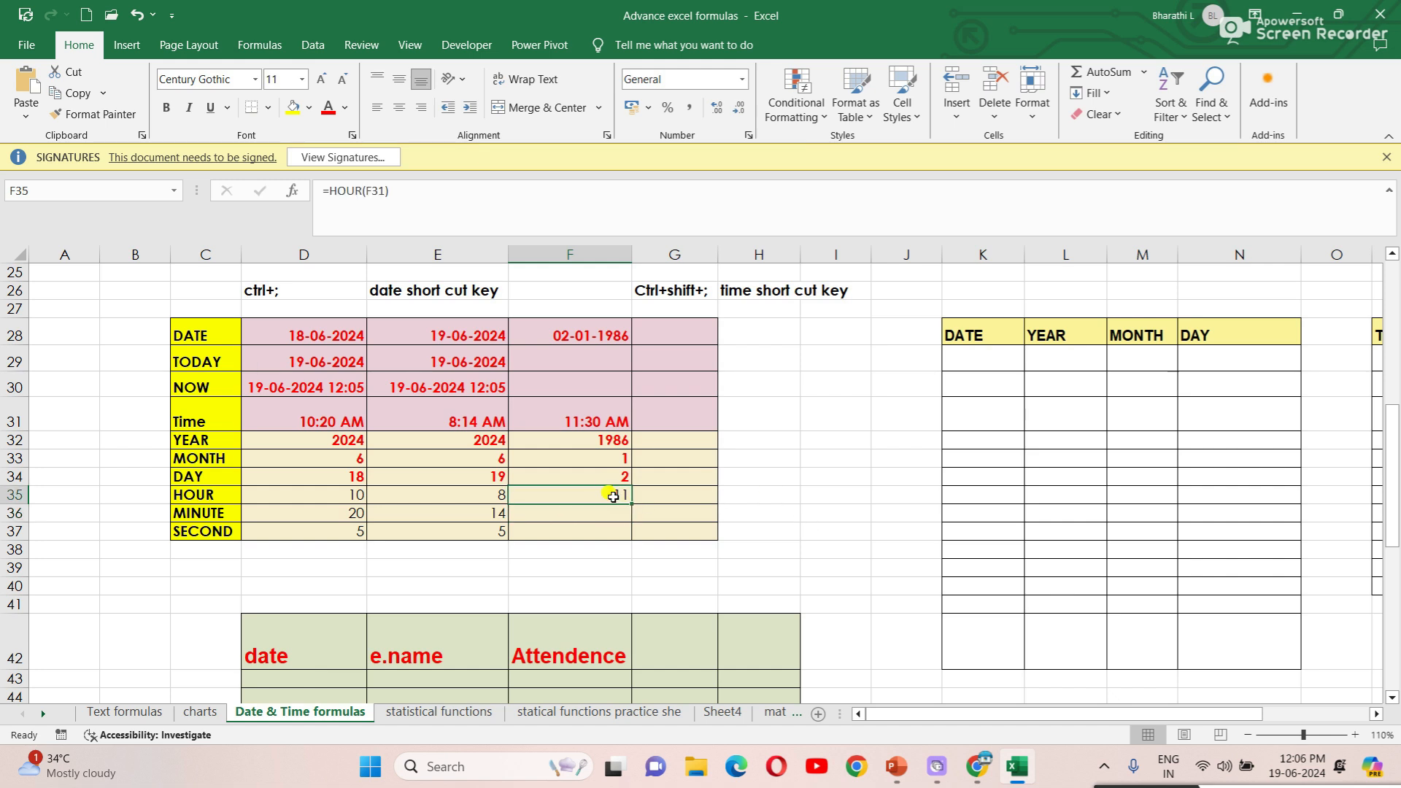
Step: Enter =MINUTE(F31) in cell F36 to extract the minutes from the time in F31
left_click(615, 513)
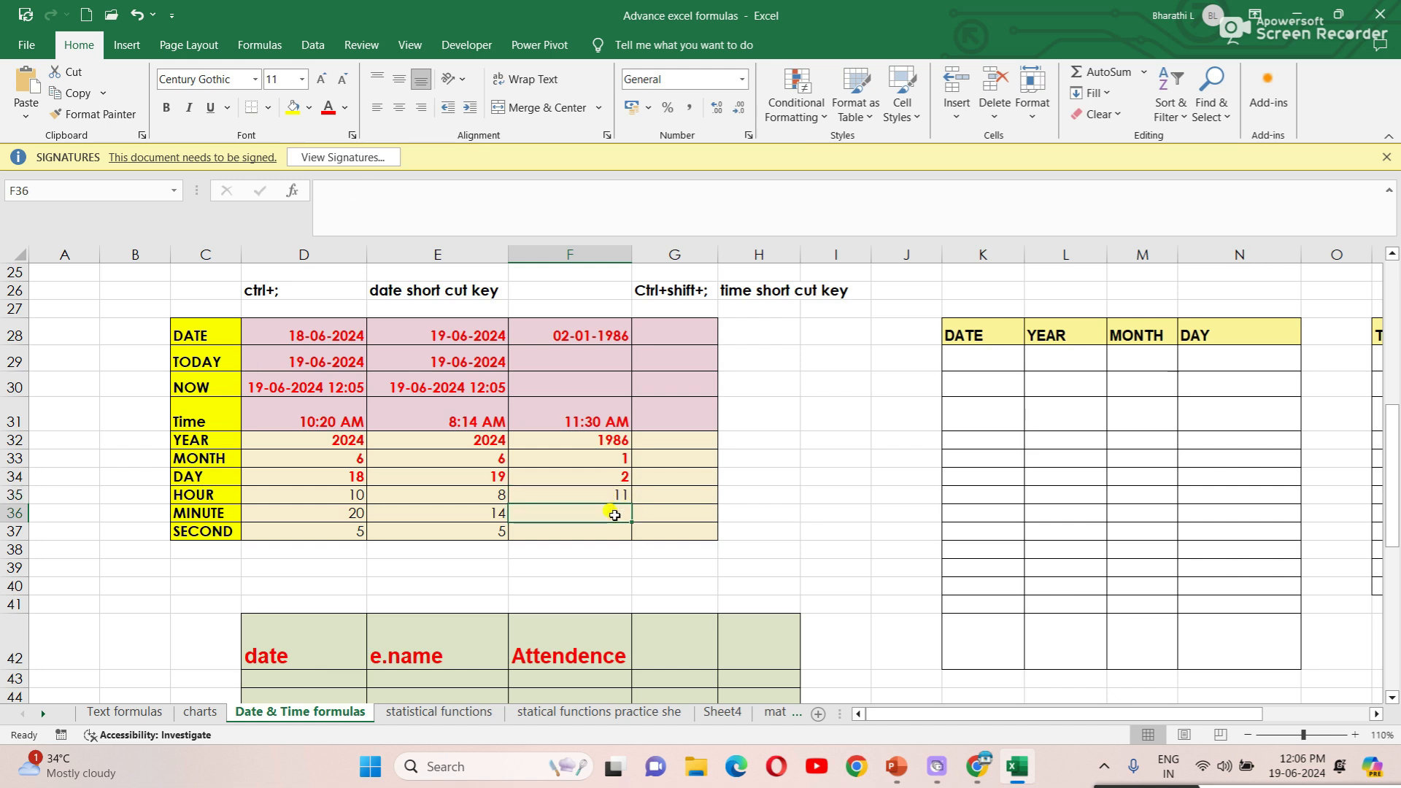
type("=")
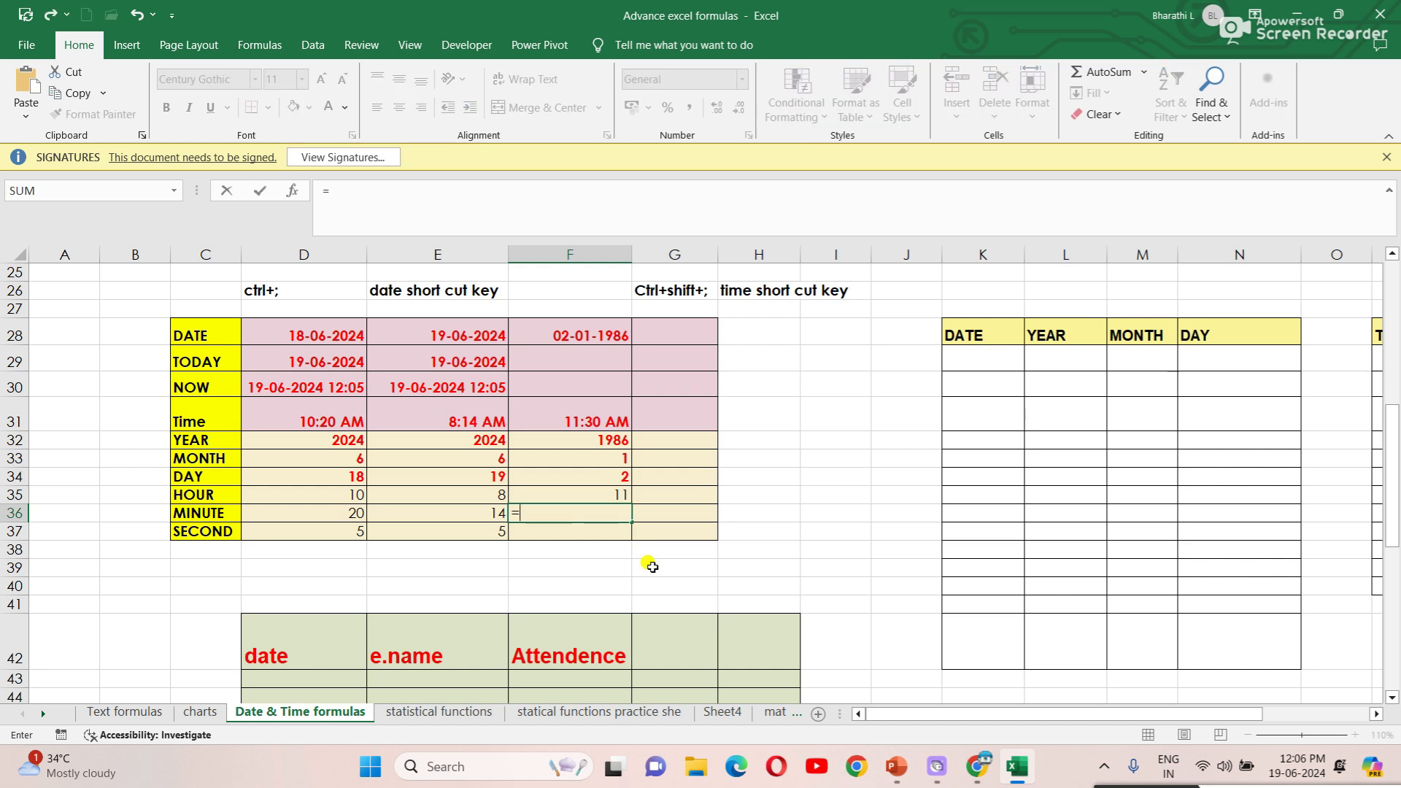
type("mi")
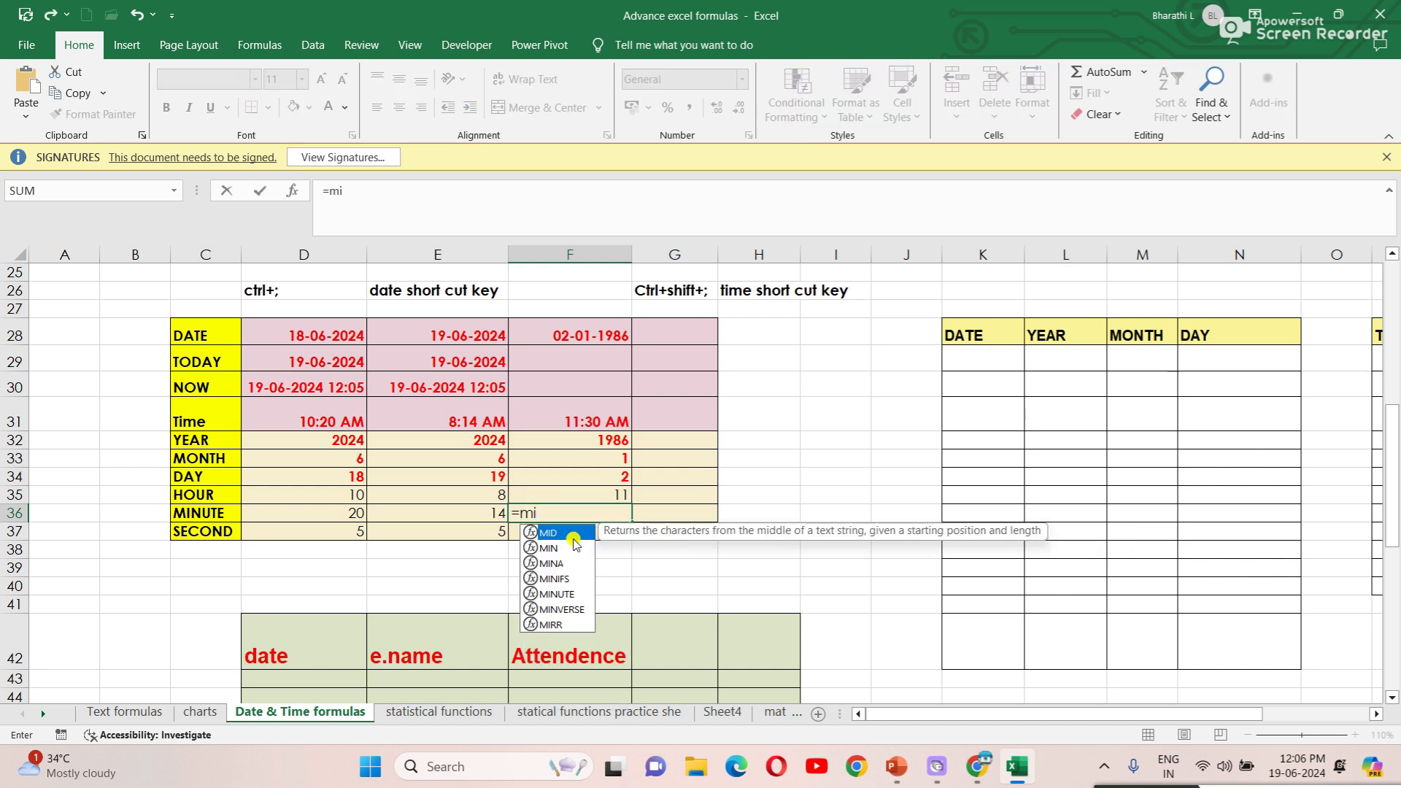
double_click(561, 594)
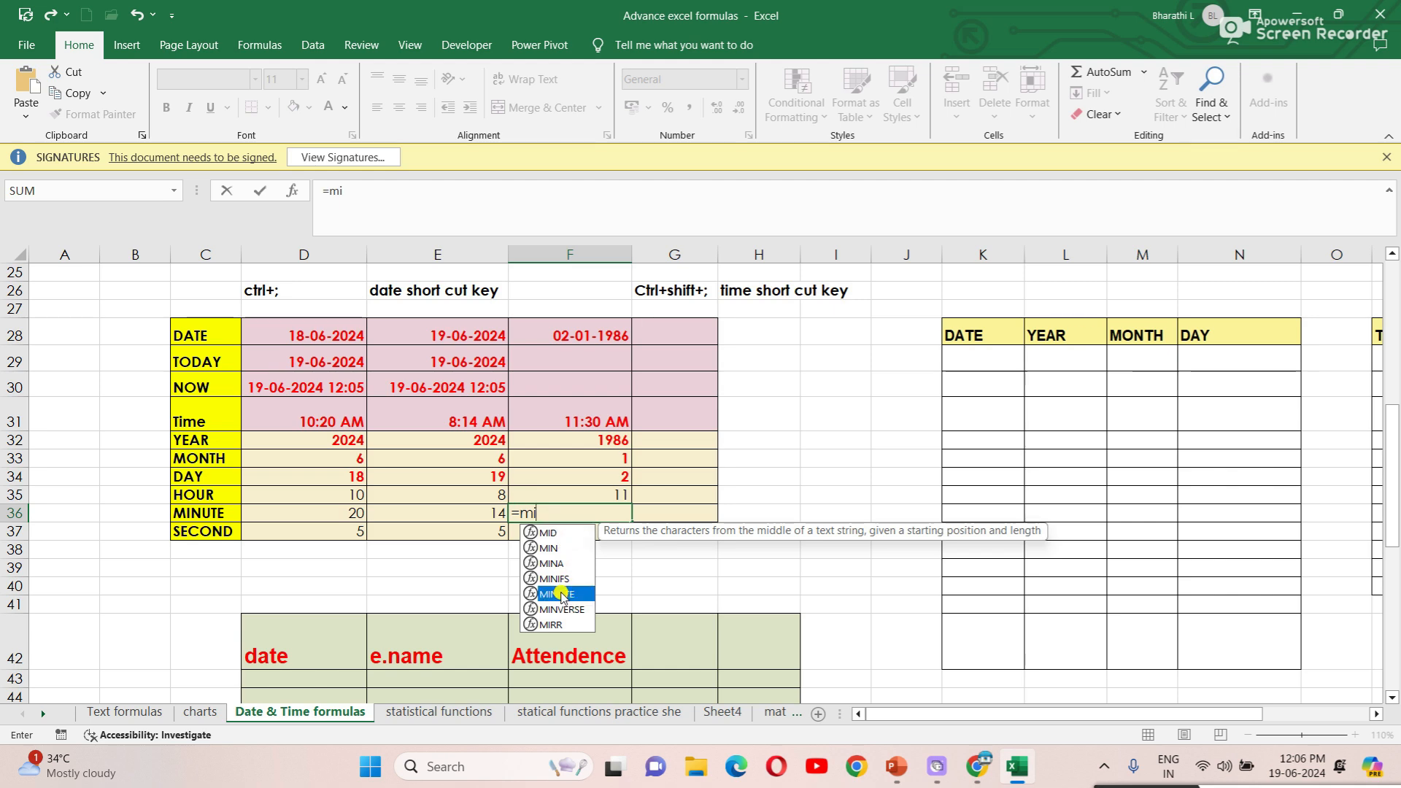
left_click(596, 416)
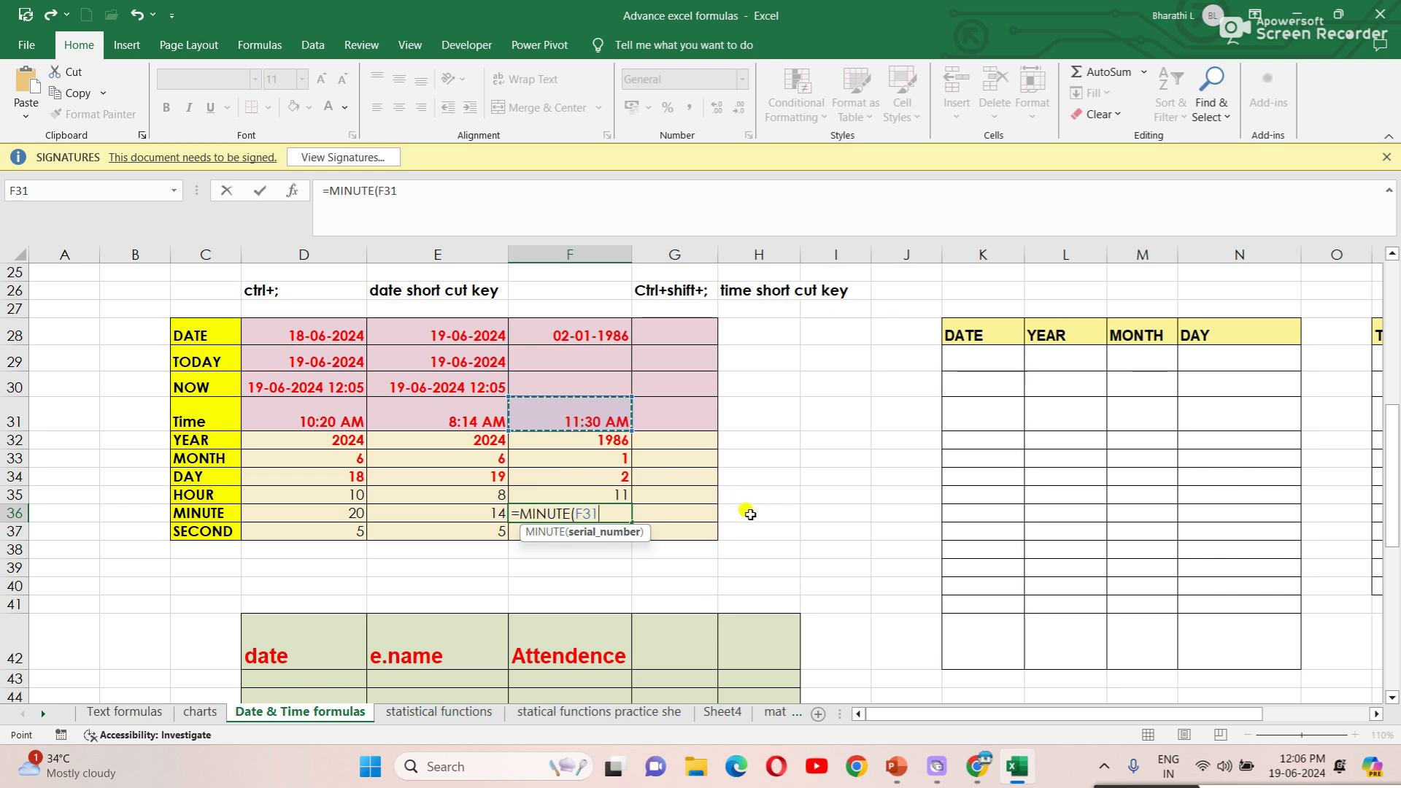
type(")")
key("Return")
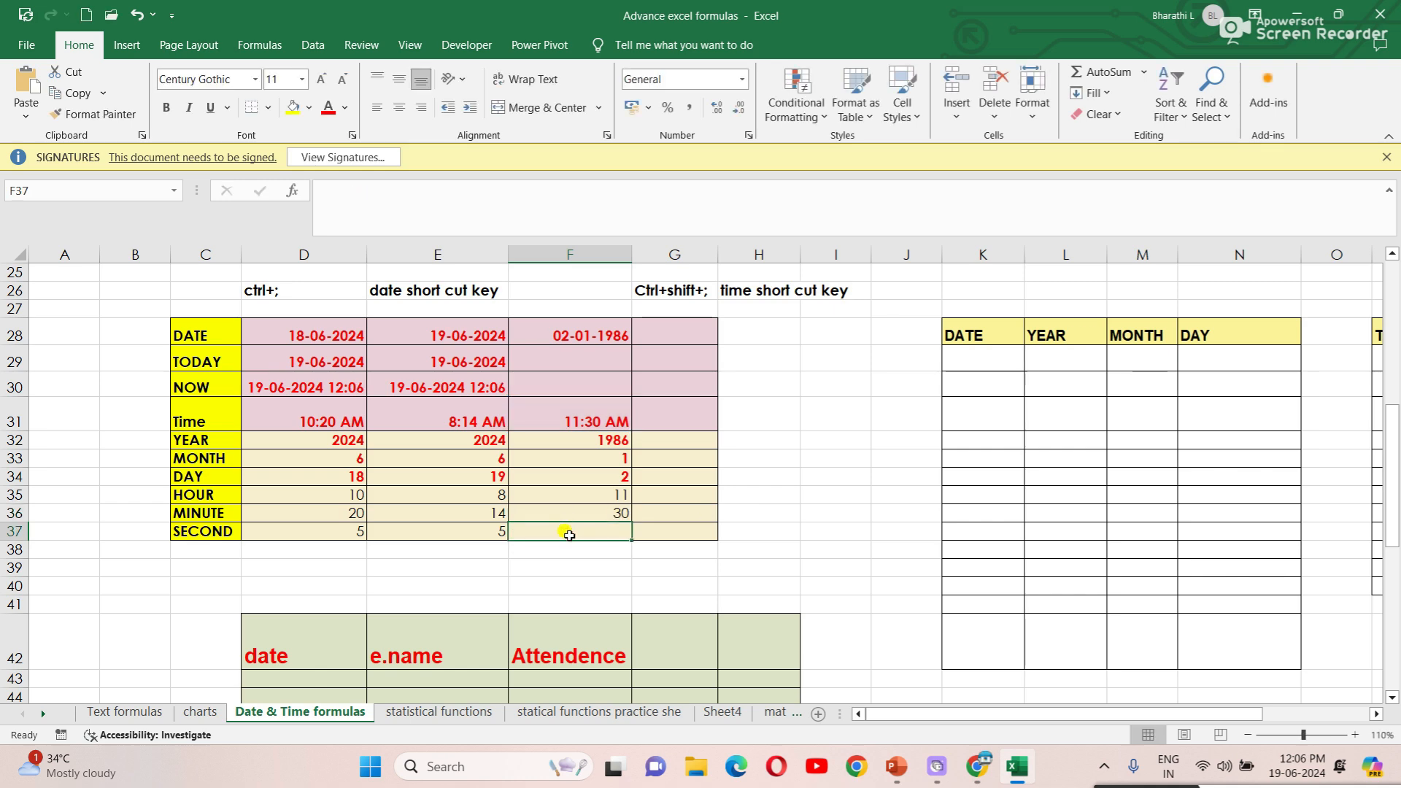
Step: Enter =SECOND(F31) in cell F37 to extract the seconds from the time in F31, and check the entered formula
type("=")
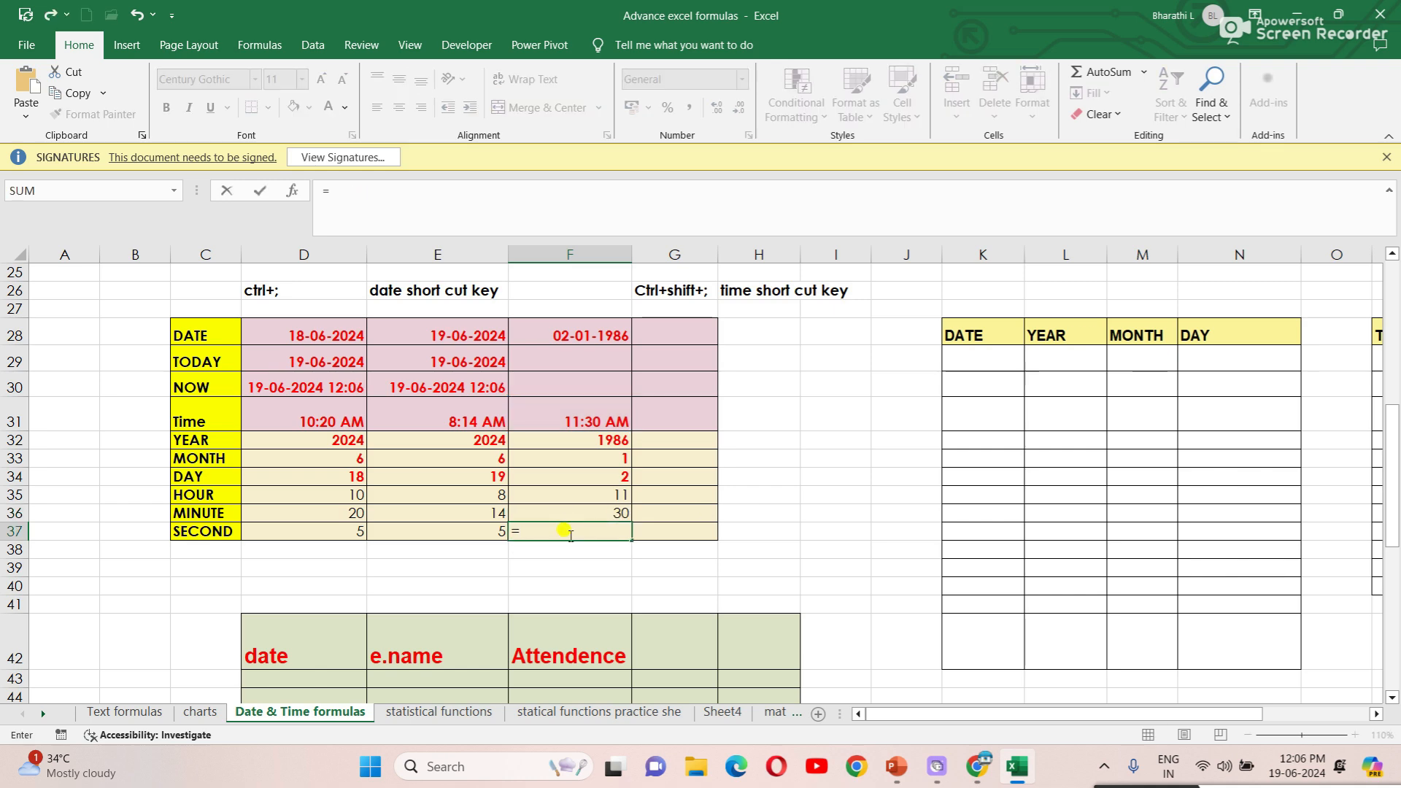
type("se")
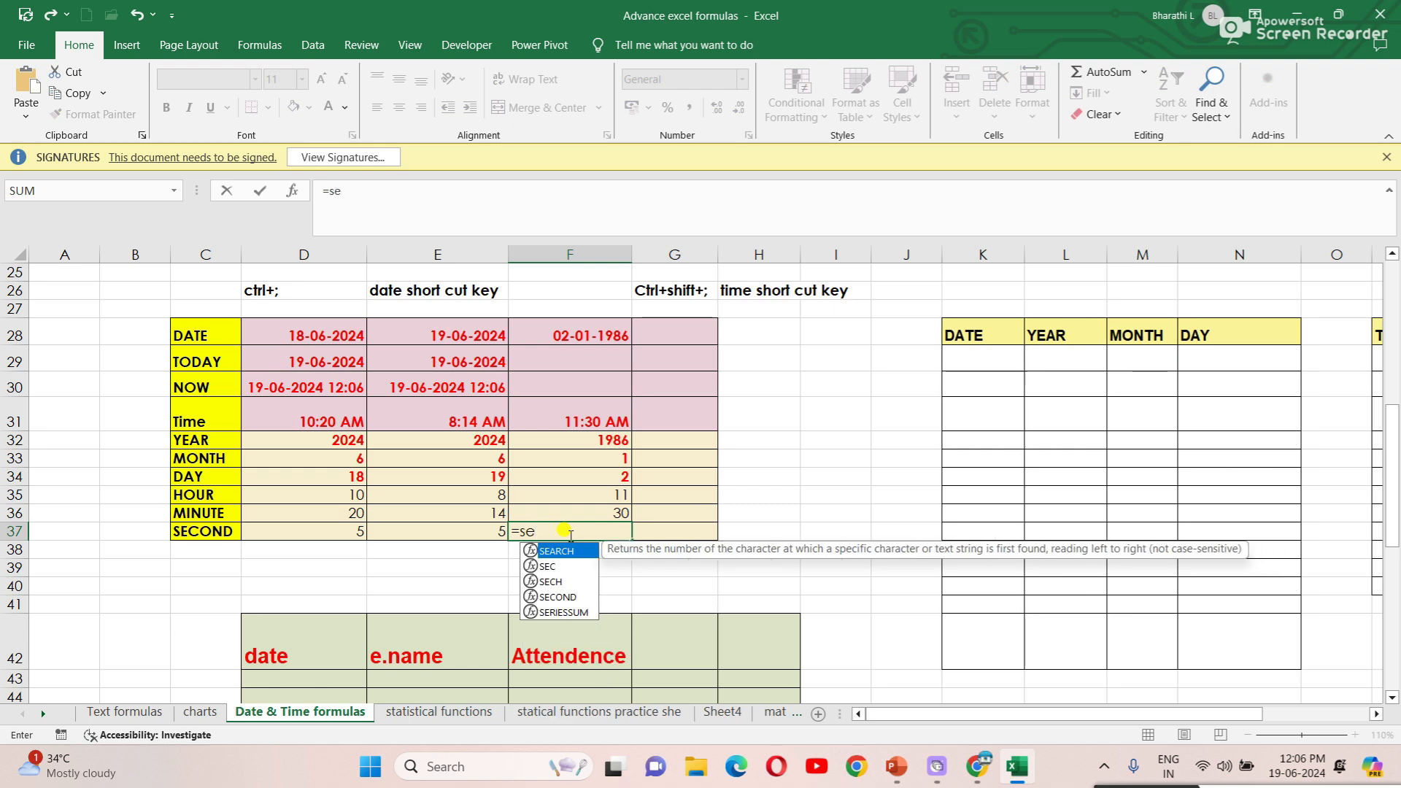
double_click(565, 596)
left_click(597, 420)
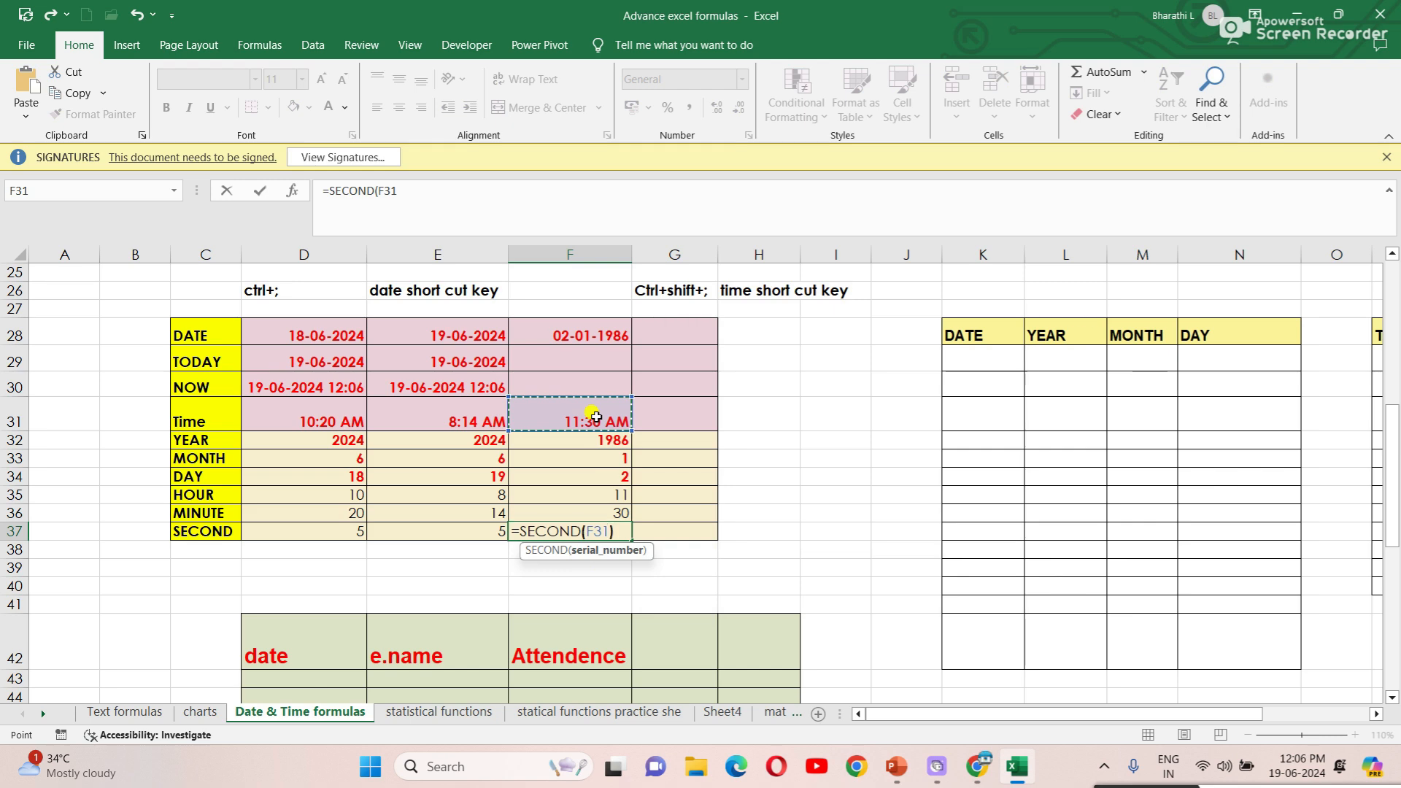
type(")")
key("Return")
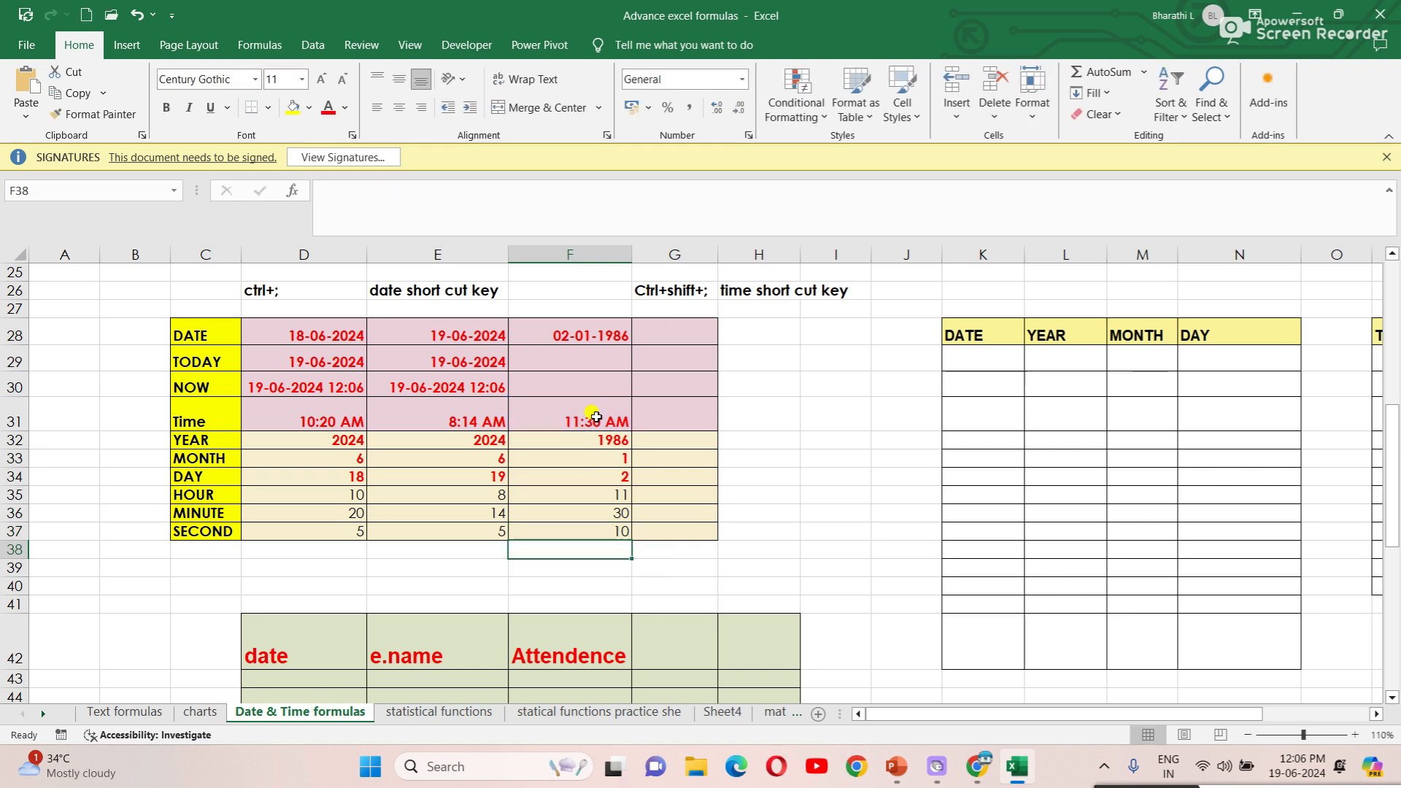
left_click(611, 531)
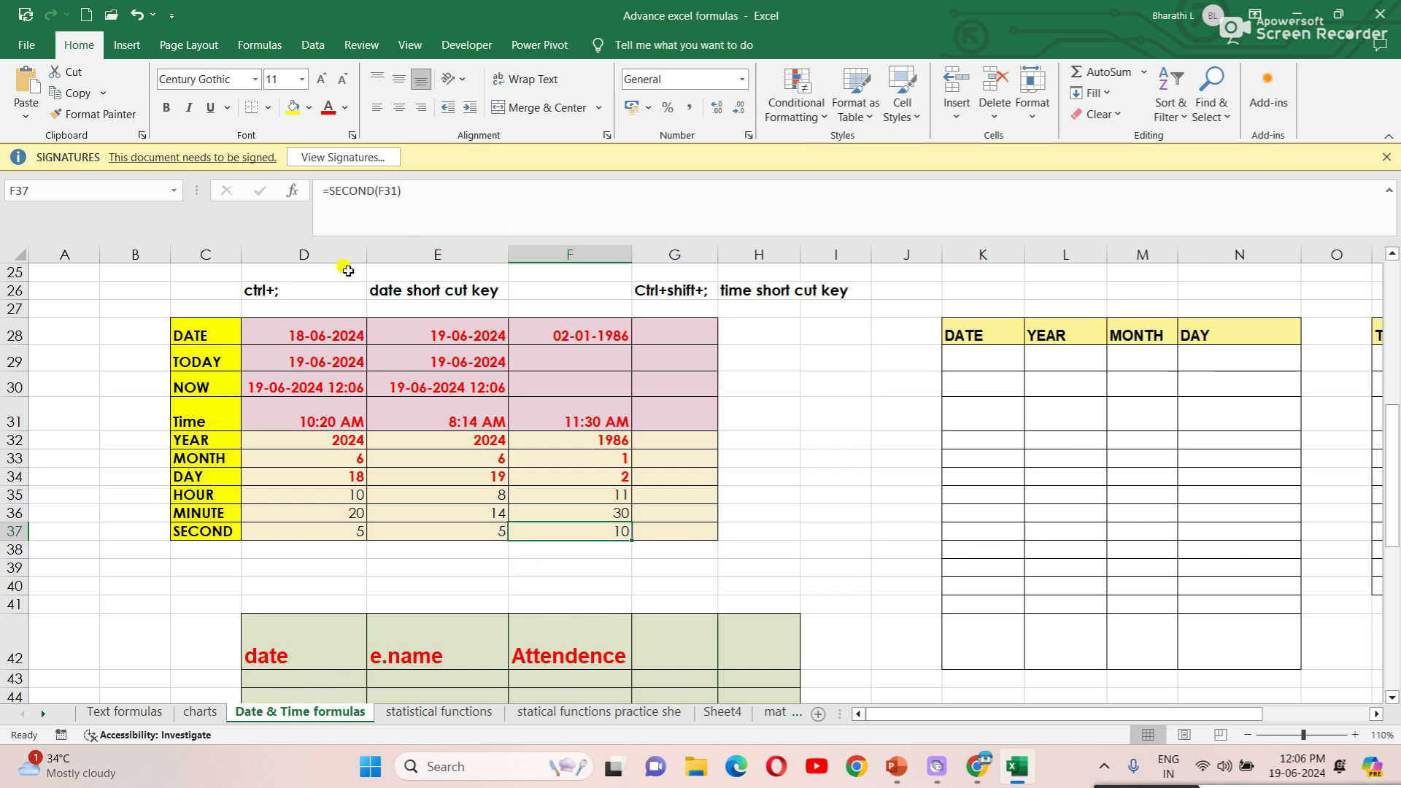
Step: Insert the current date, 19-06-2024, in cell H33 with the date shortcut noted in D26, and review the time shortcut in G26
left_click(304, 299)
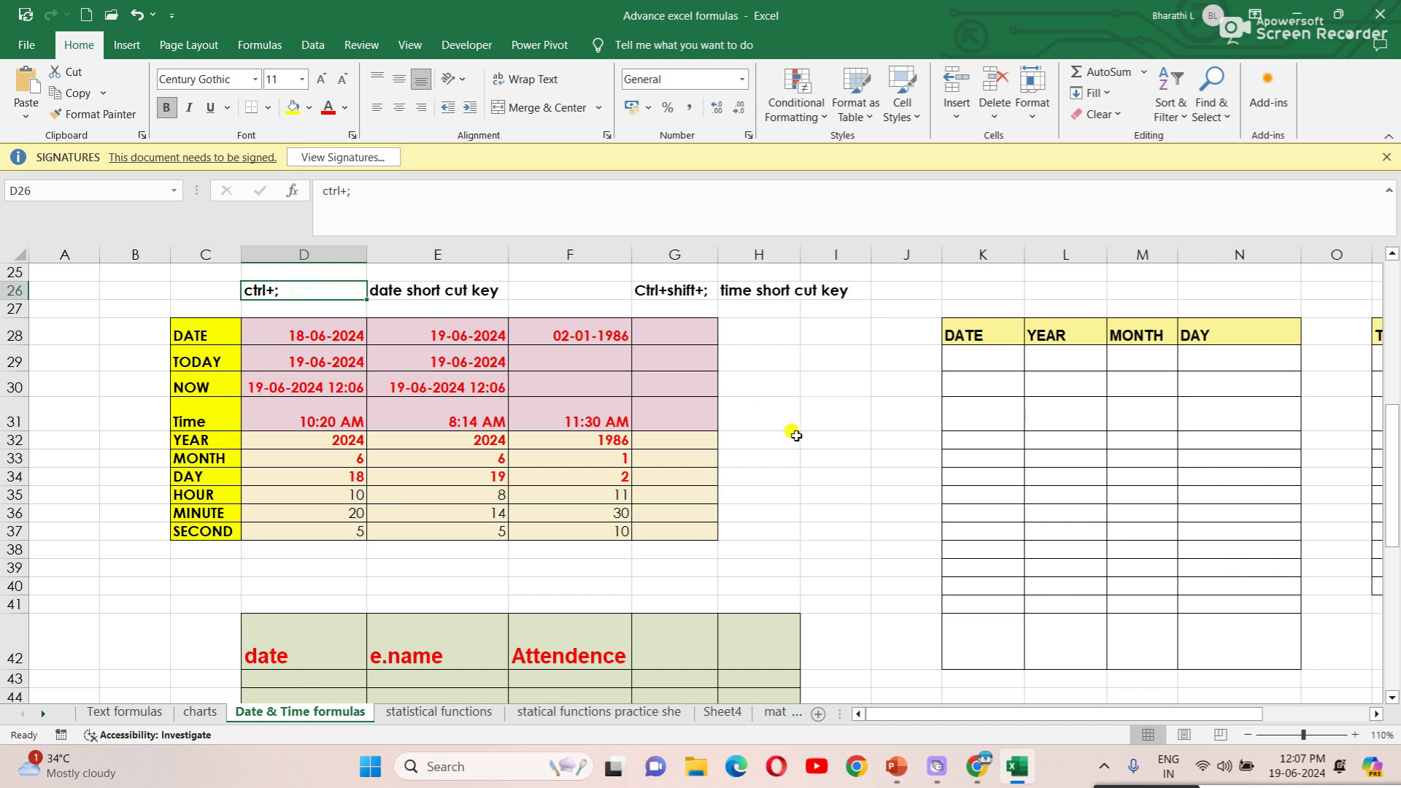
left_click(763, 454)
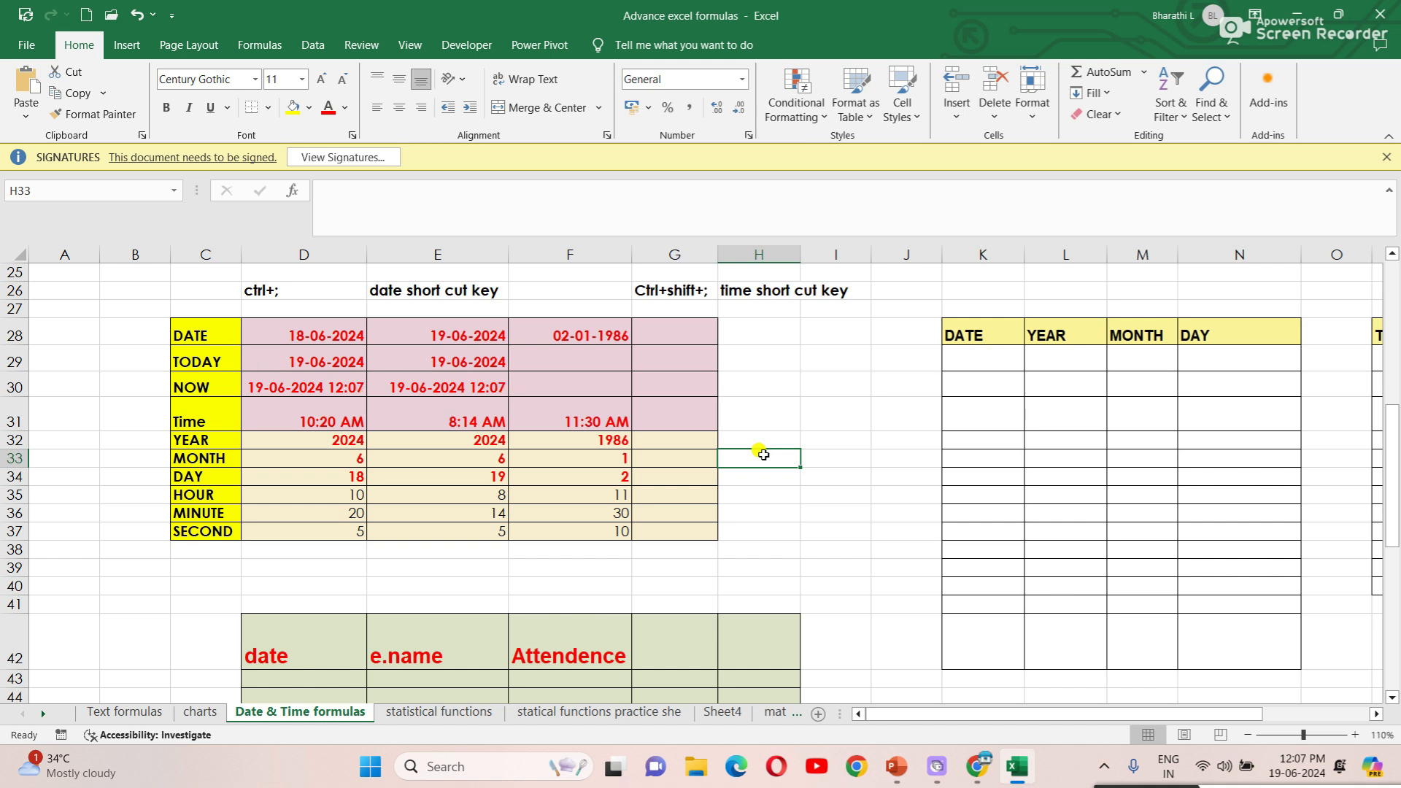
key("ctrl+semicolon")
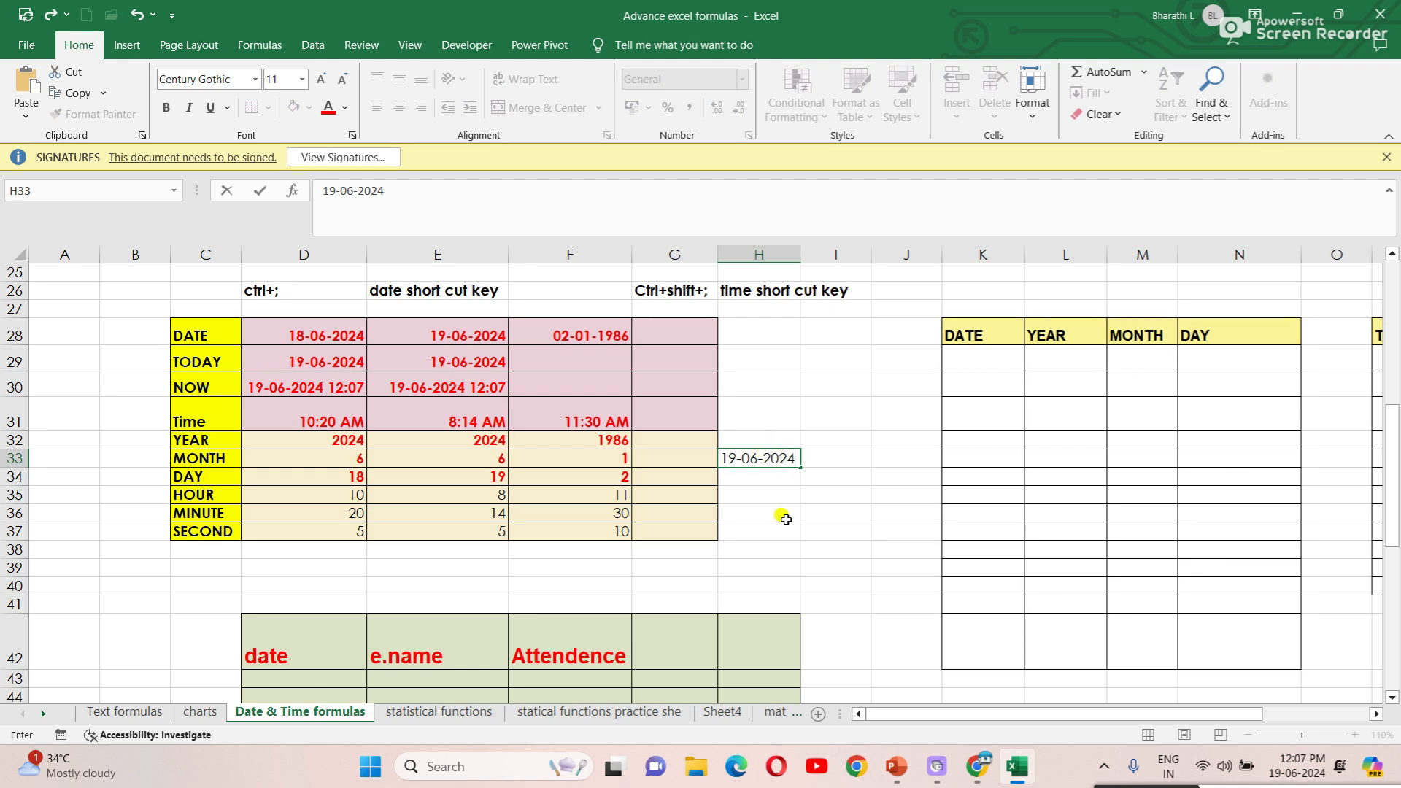
left_click(784, 527)
left_click(755, 458)
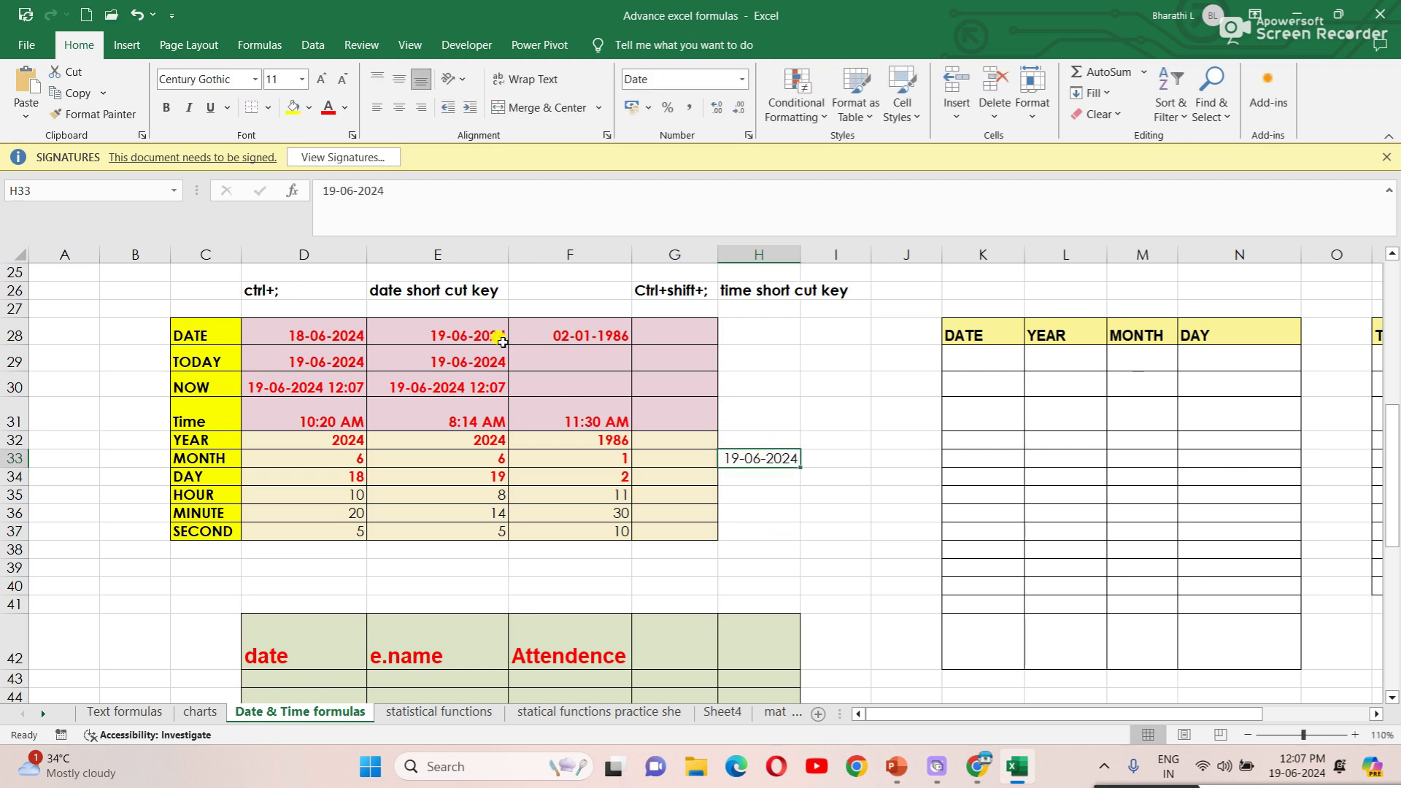
left_click(276, 289)
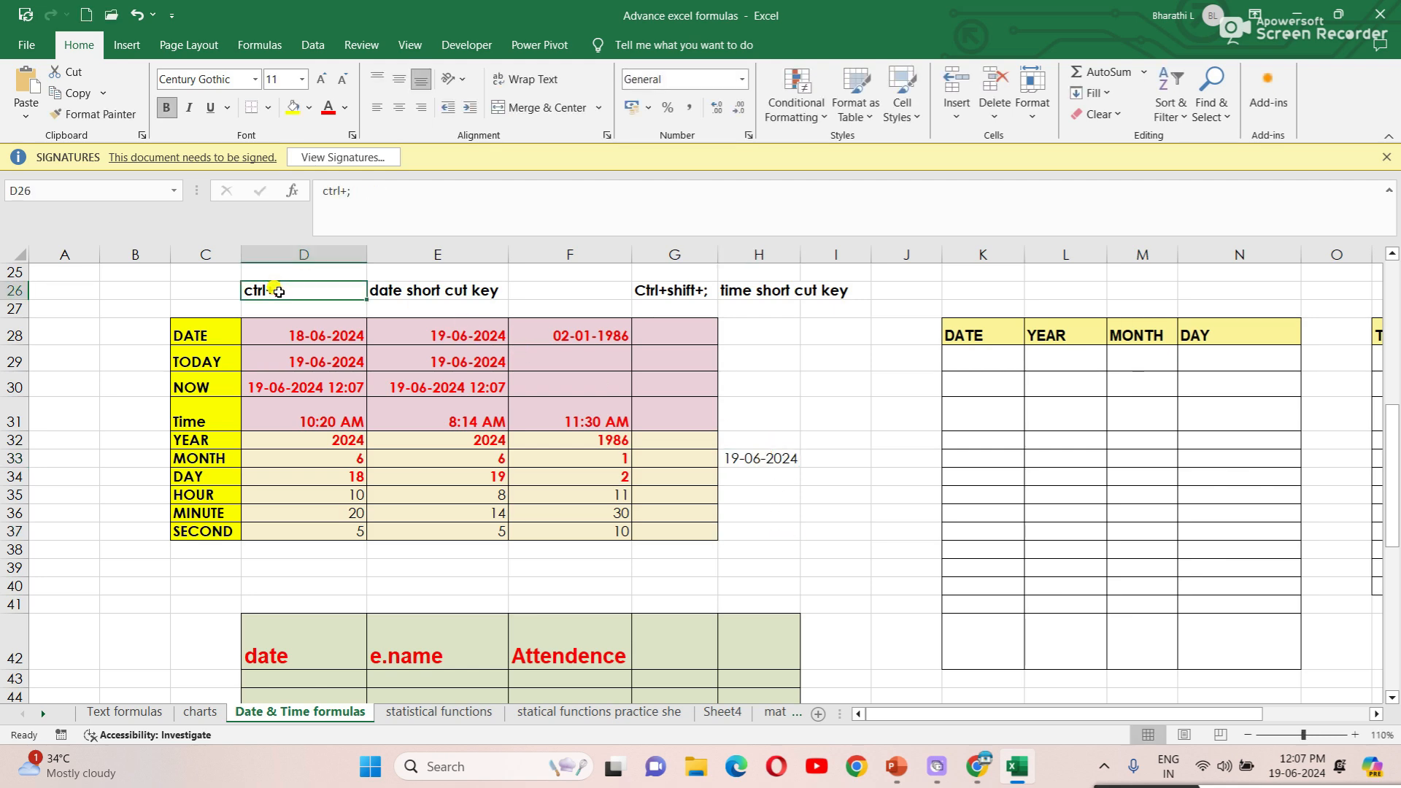
left_click(644, 289)
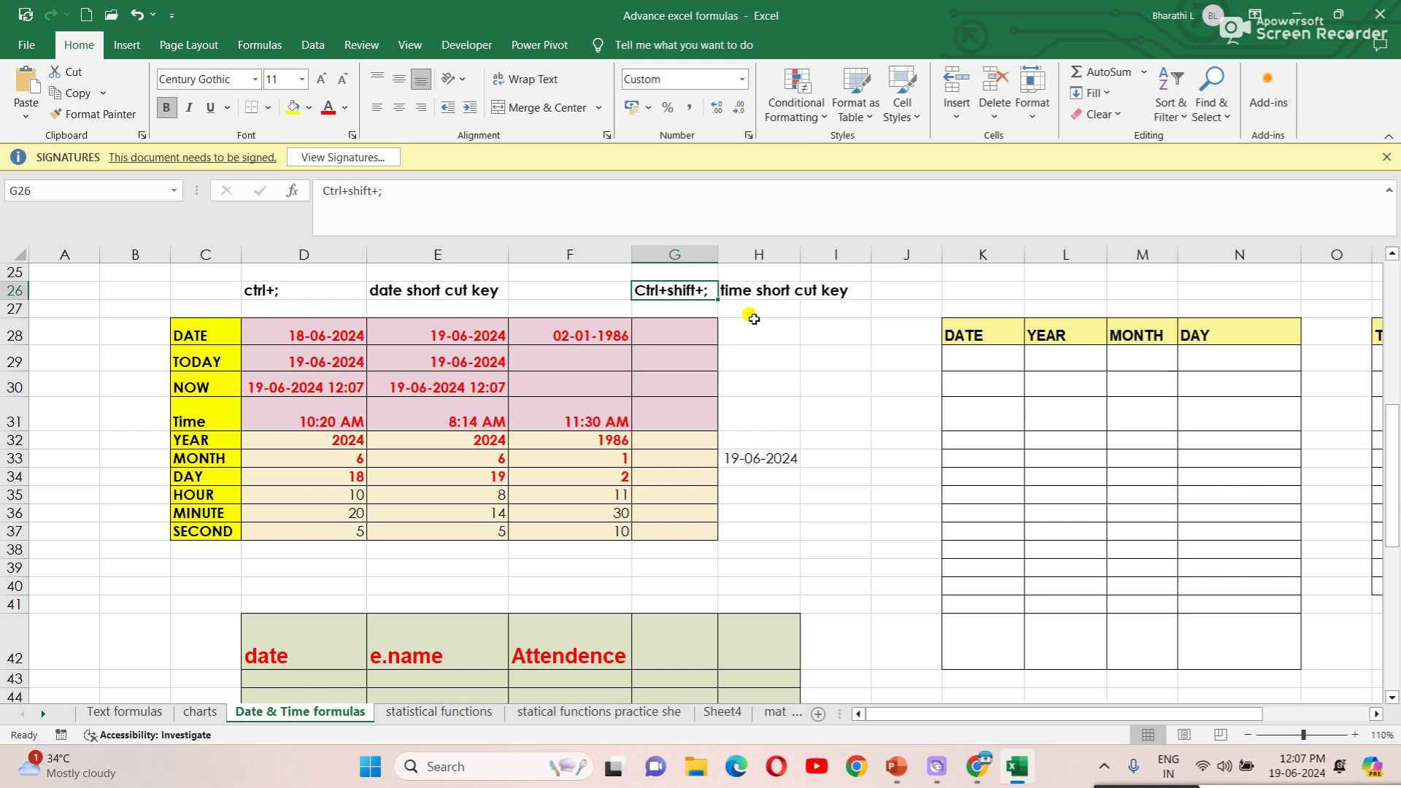
left_click(803, 385)
left_click(766, 465)
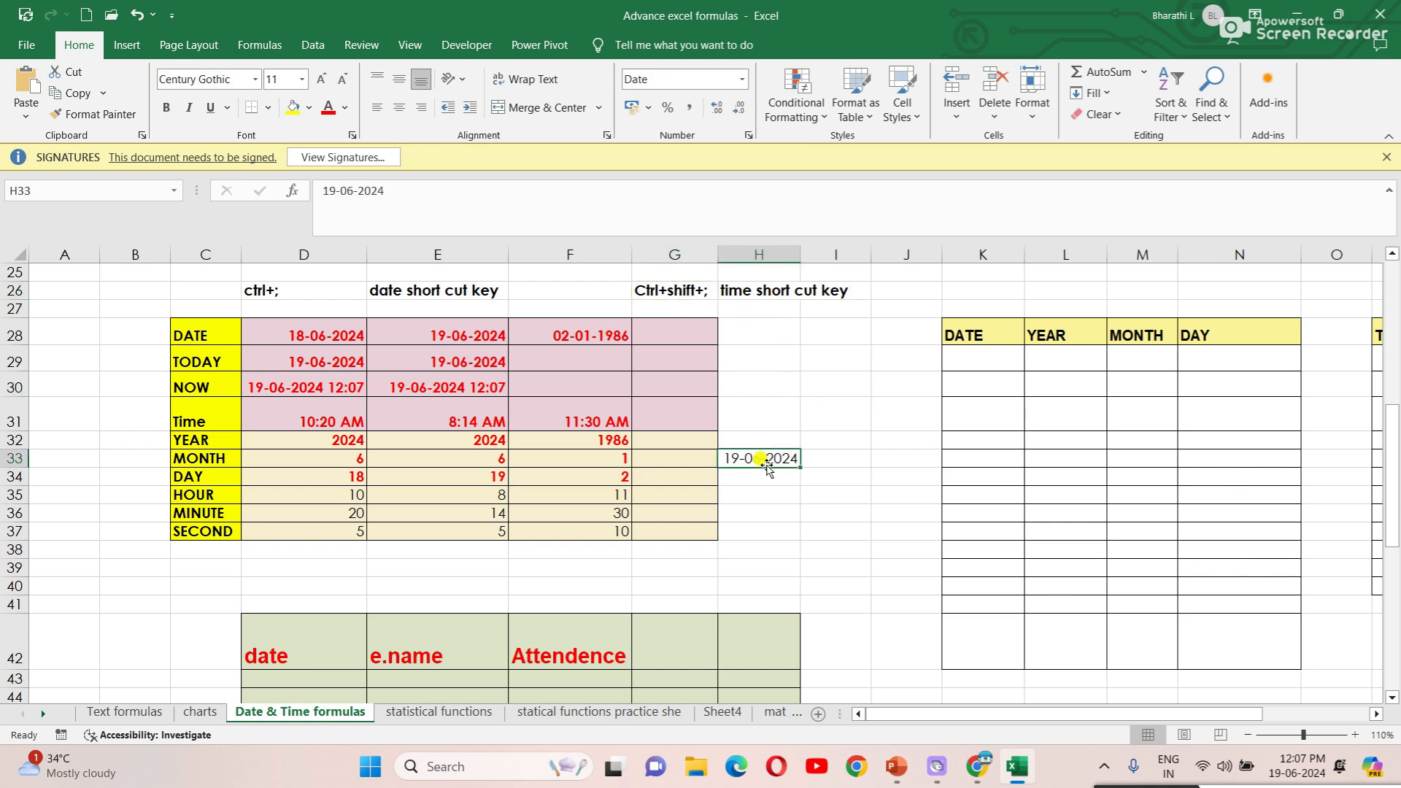
left_click(839, 471)
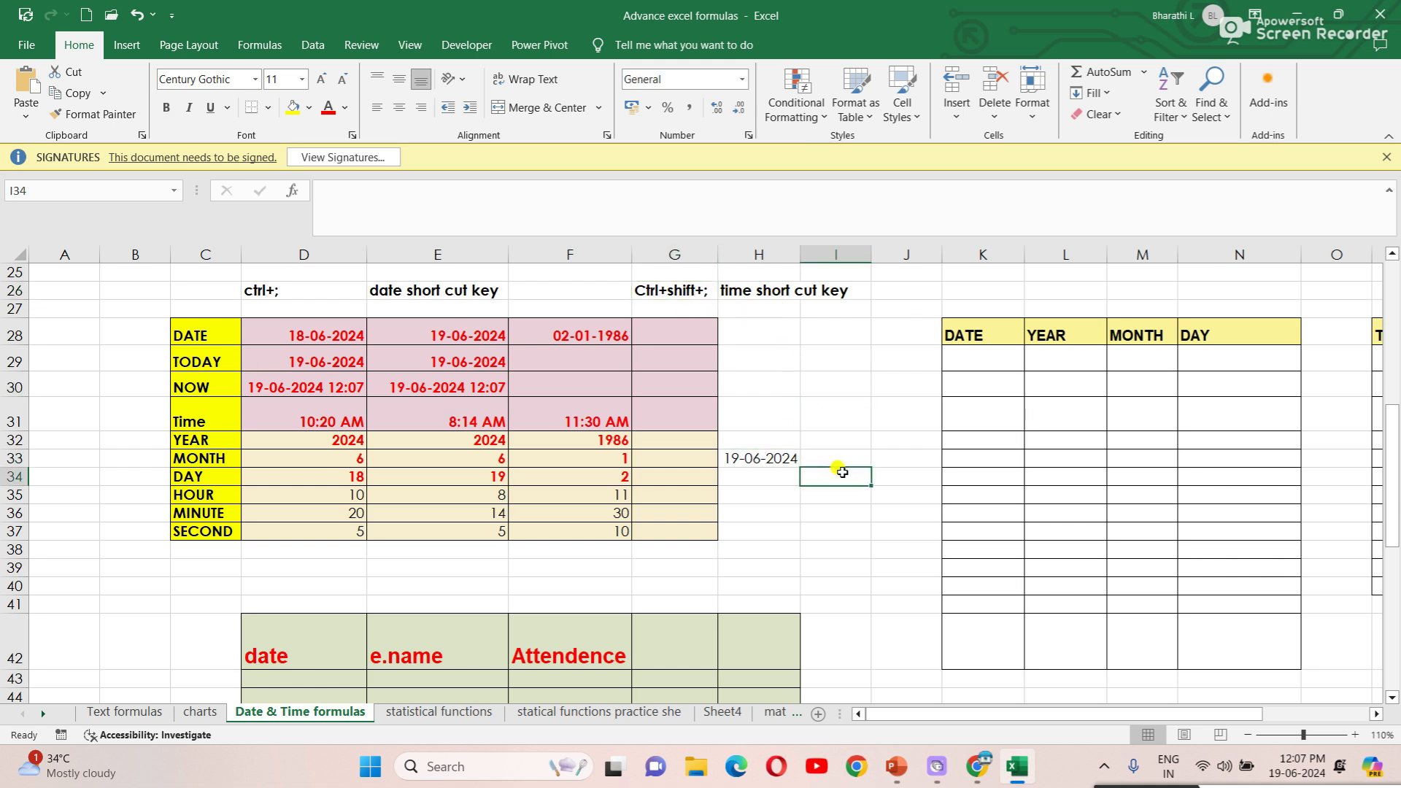
Step: Examine the date, e.name and Attendence columns of the table starting in row 42, and the date in H33
scroll(840, 471, "down", 5)
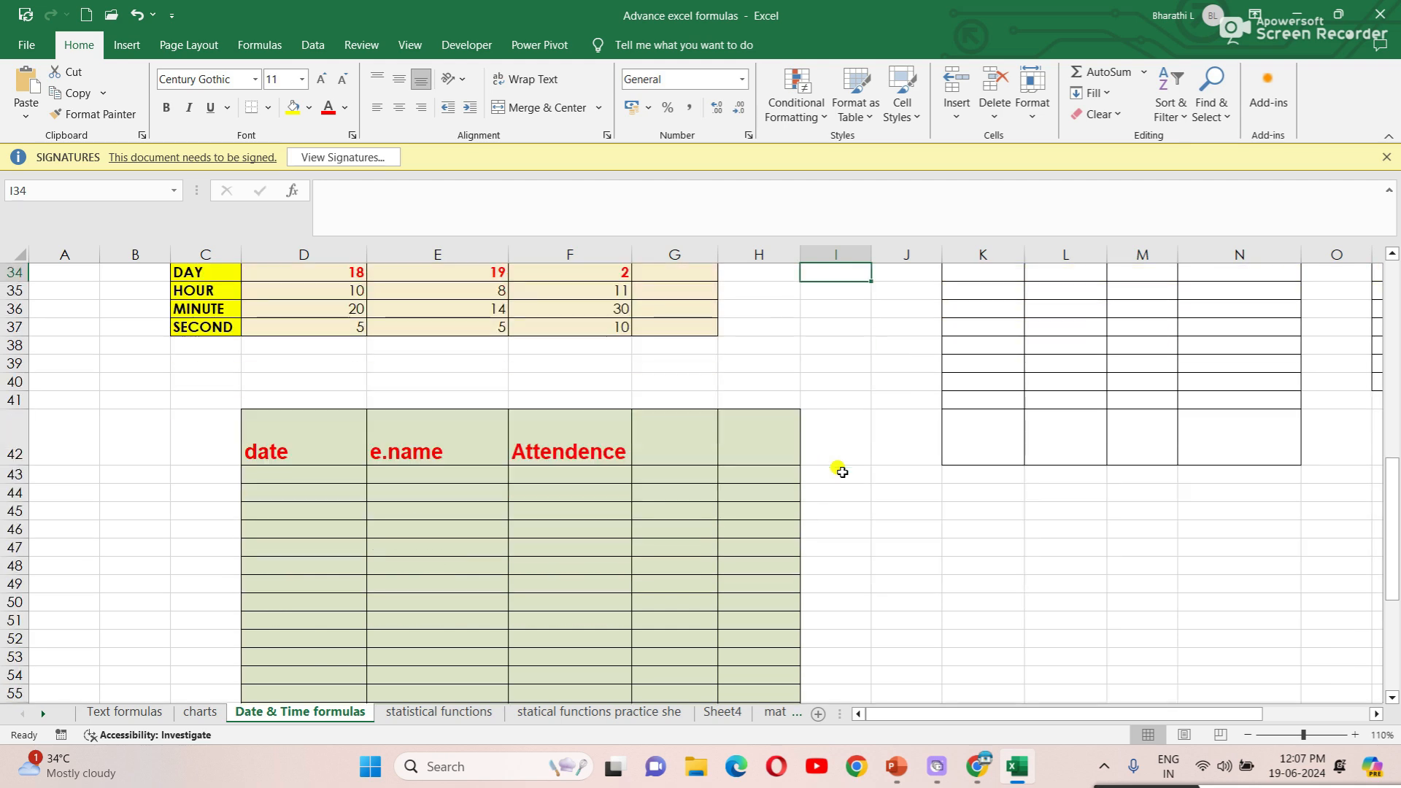
left_click(285, 345)
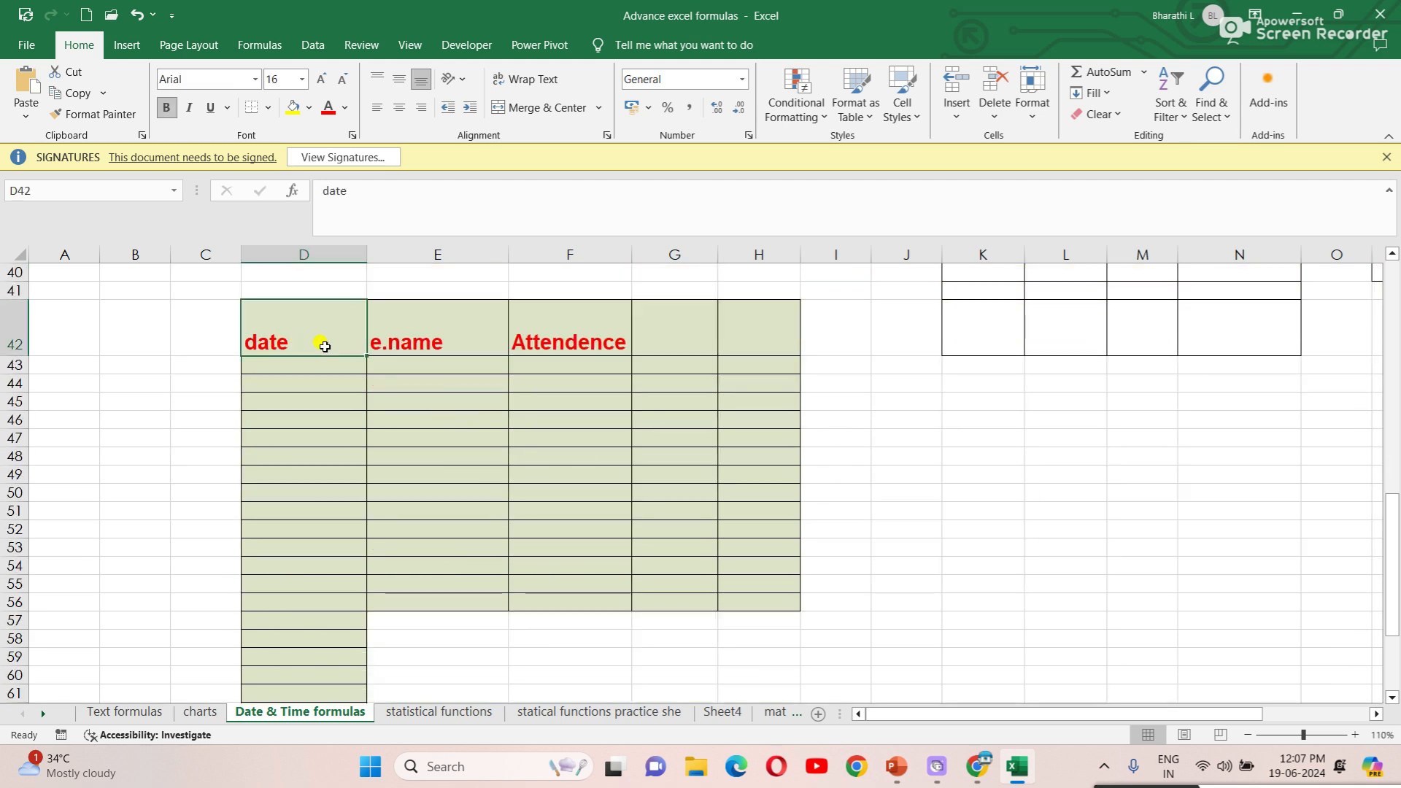
scroll(353, 346, "up", 2)
left_click(453, 448)
left_click(573, 458)
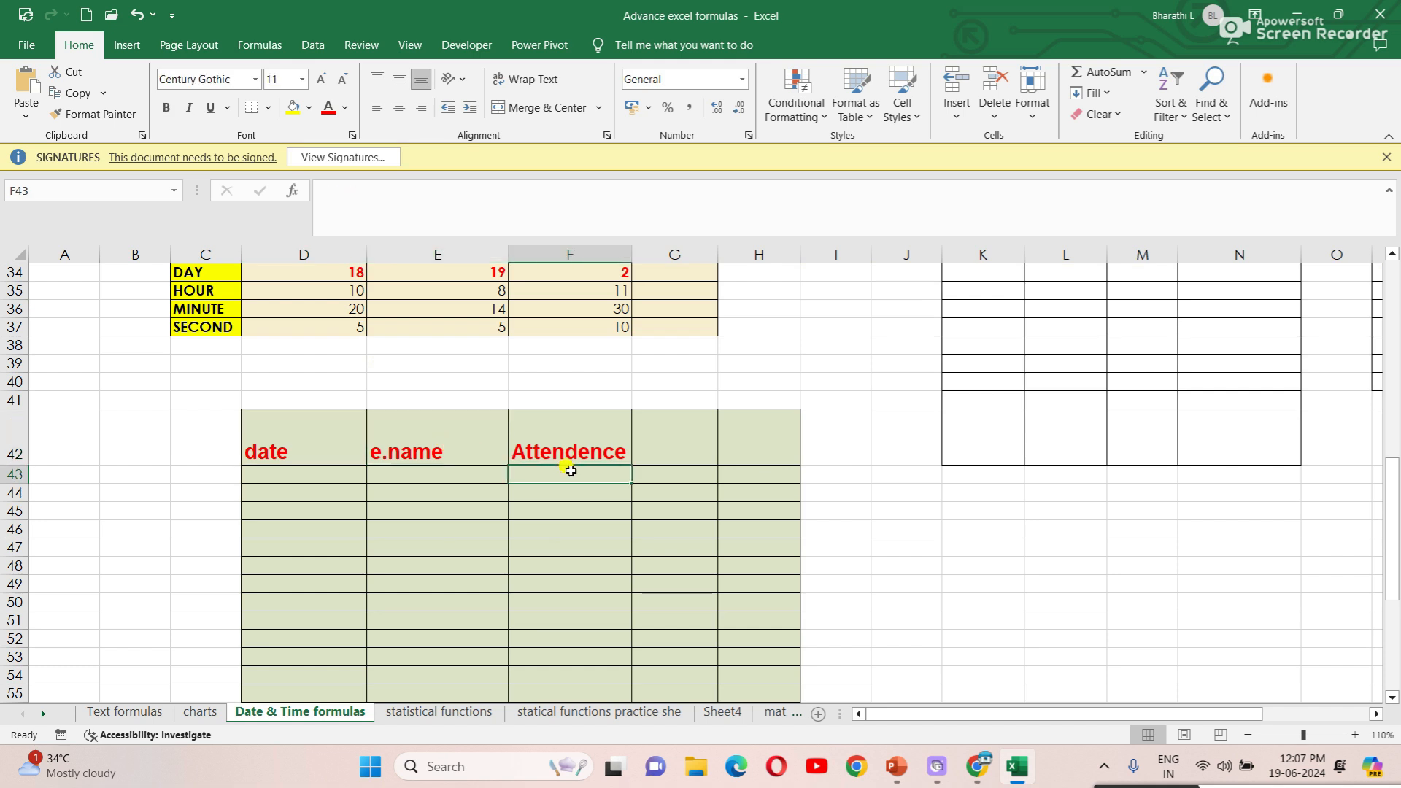
scroll(576, 458, "down", 1)
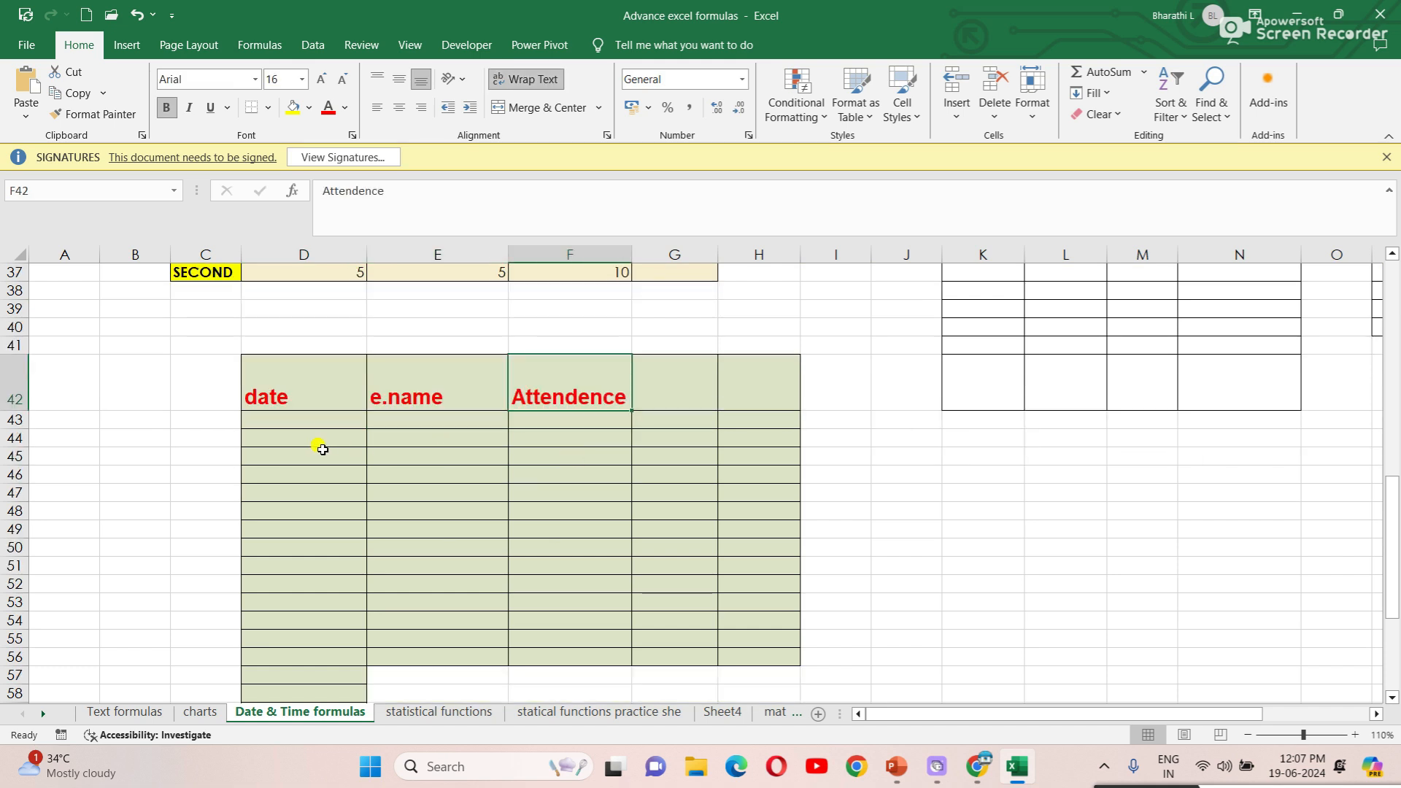
left_click(264, 425)
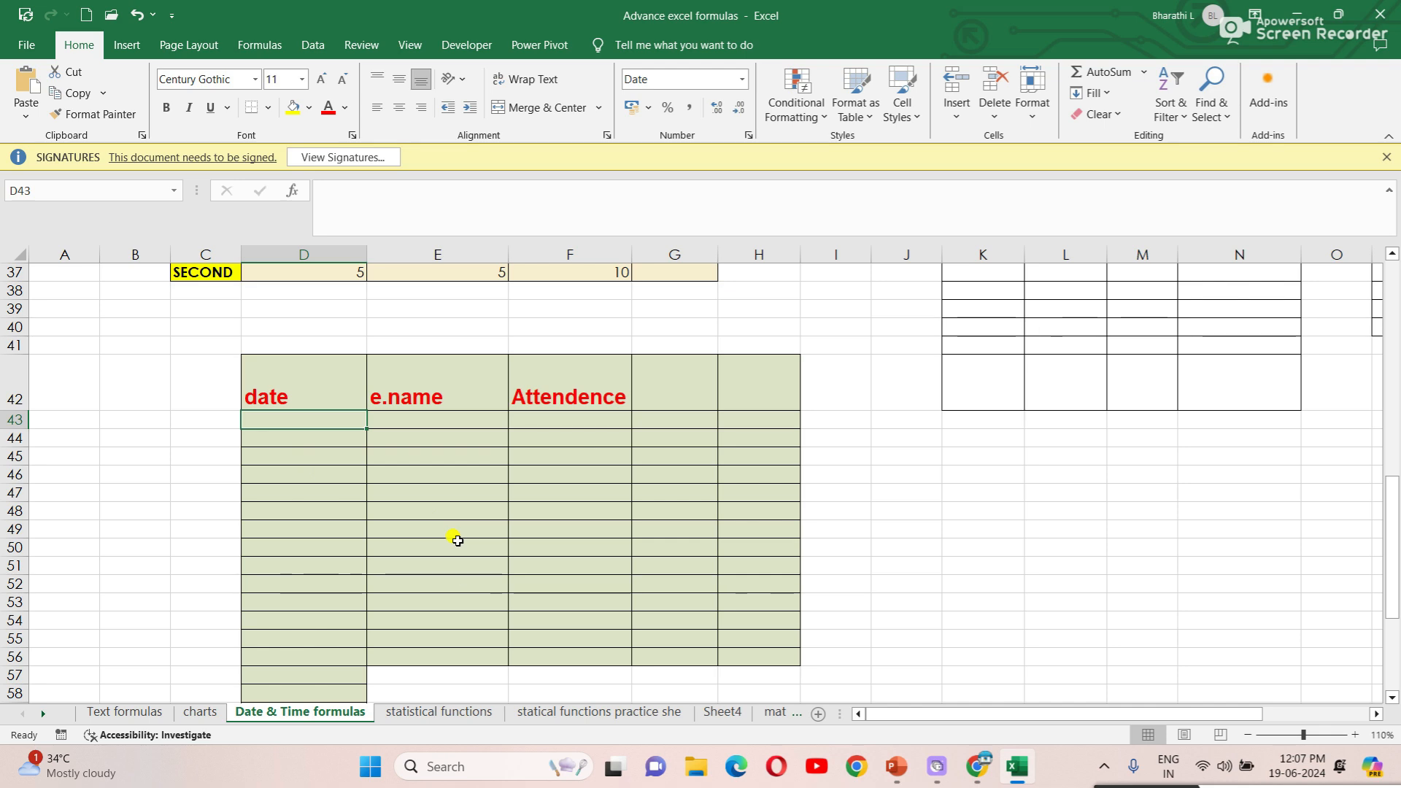
scroll(458, 540, "up", 3)
left_click(743, 407)
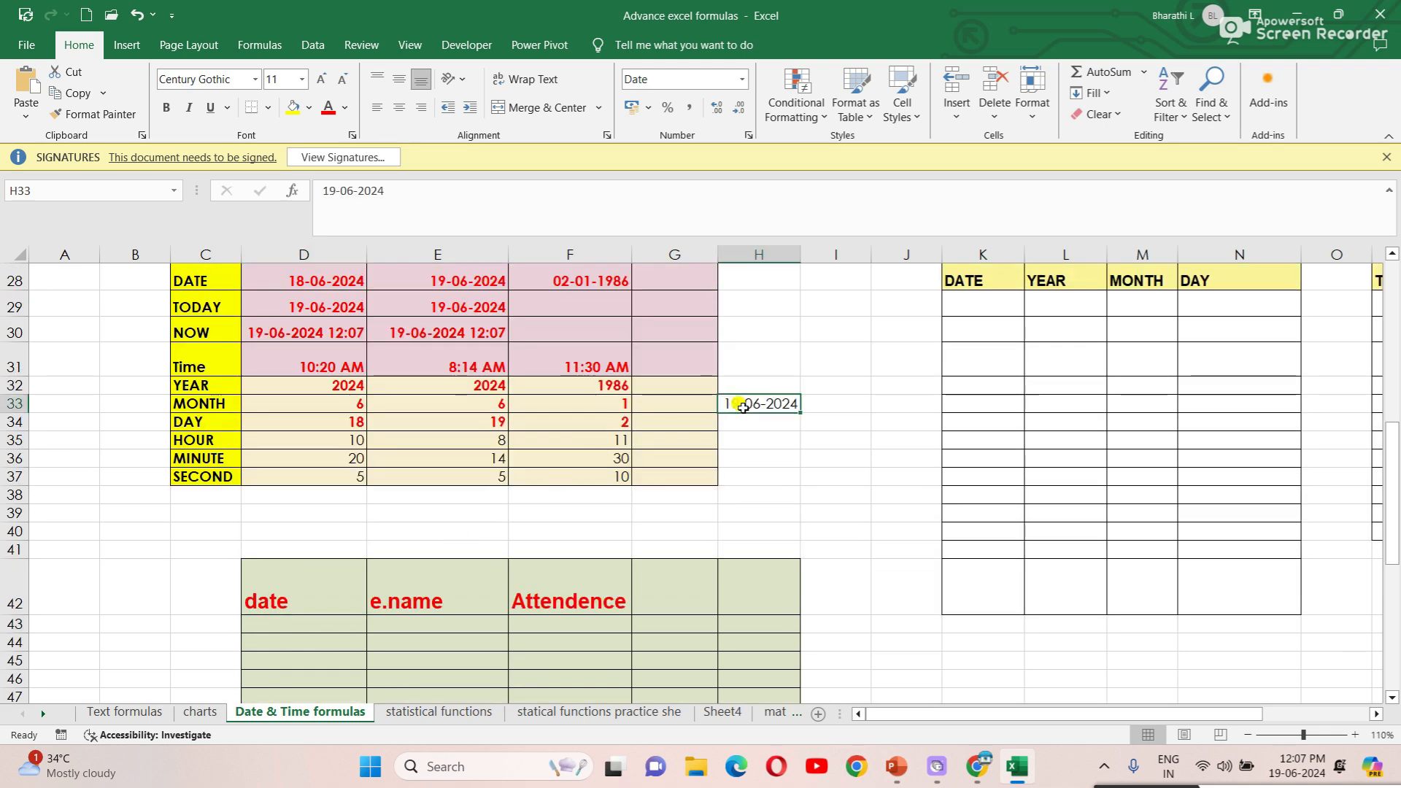
scroll(743, 407, "down", 2)
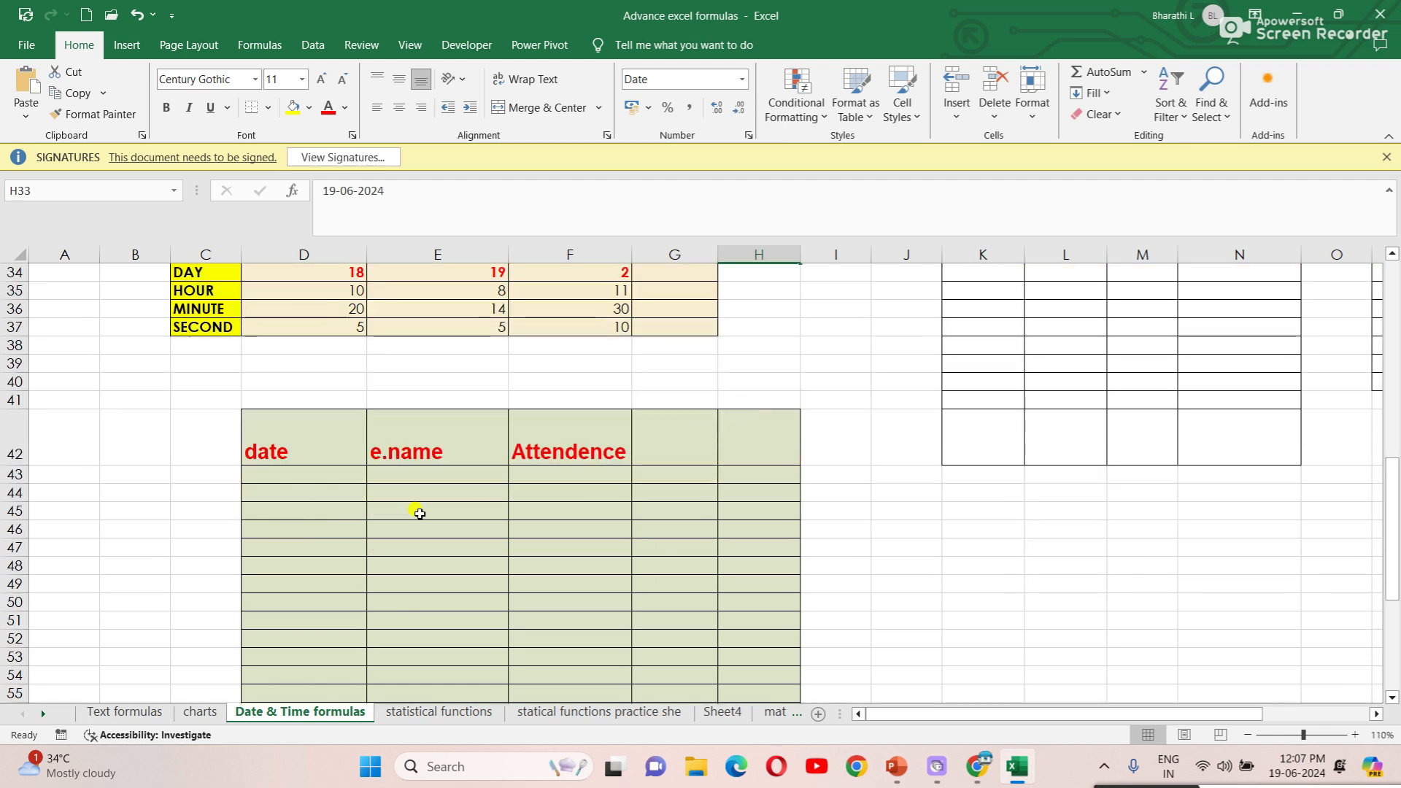
Step: Enter 01-06-2024 as the first date of the attendance table in cell D43
left_click(315, 475)
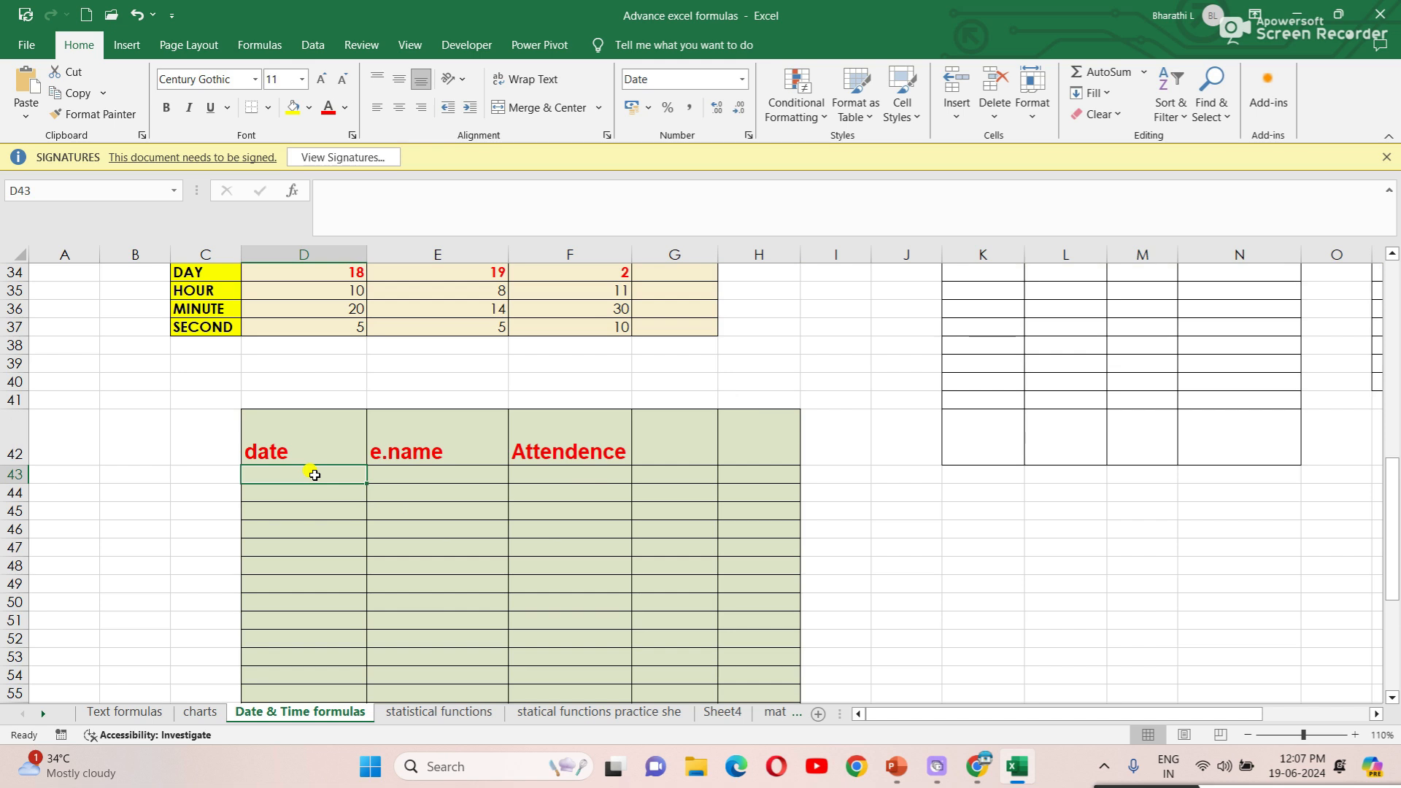
type("01")
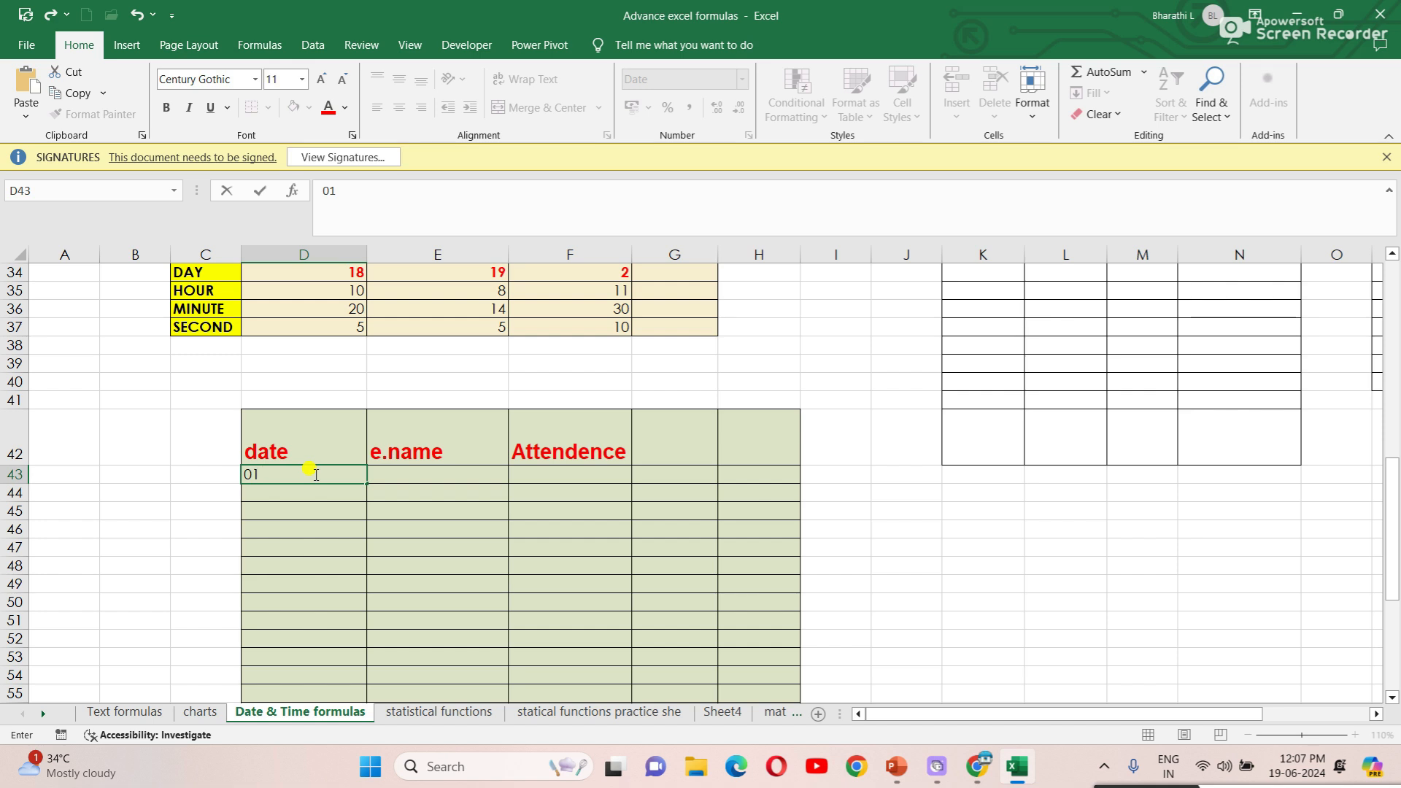
type("-06-2024")
key("Return")
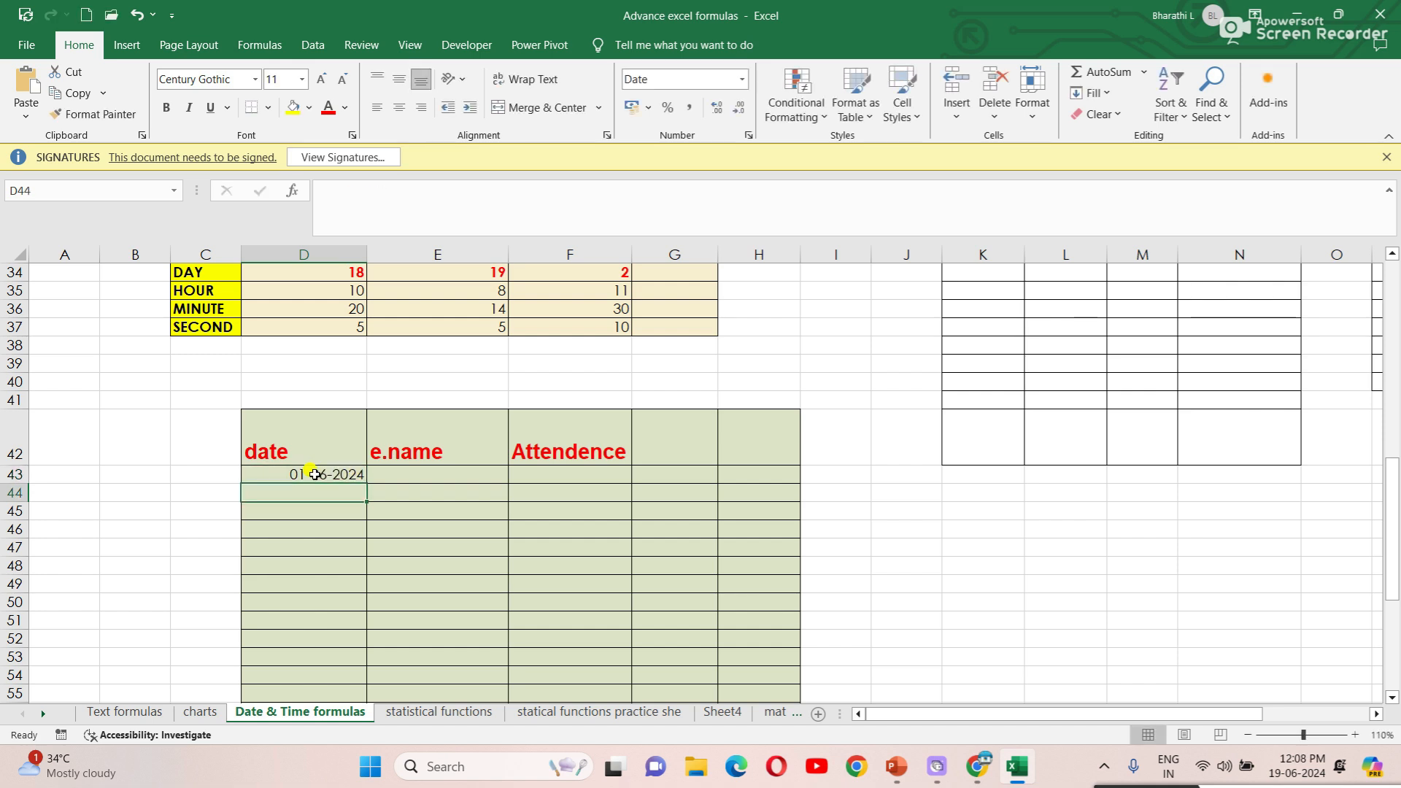
Step: Fill the date series down from D43 to cover 30 consecutive days of June 2024, and check the top rows of the table
scroll(328, 484, "down", 2)
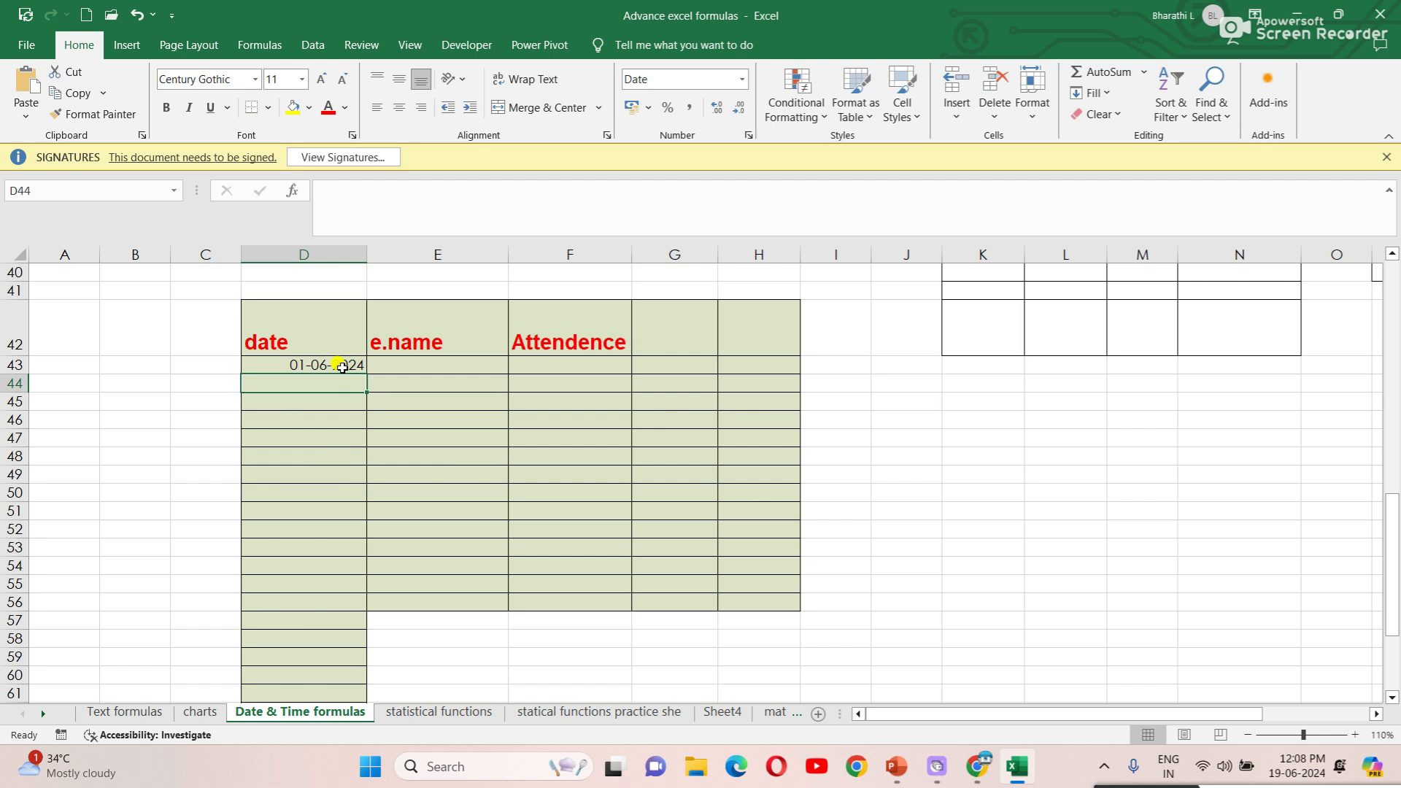
left_click(339, 365)
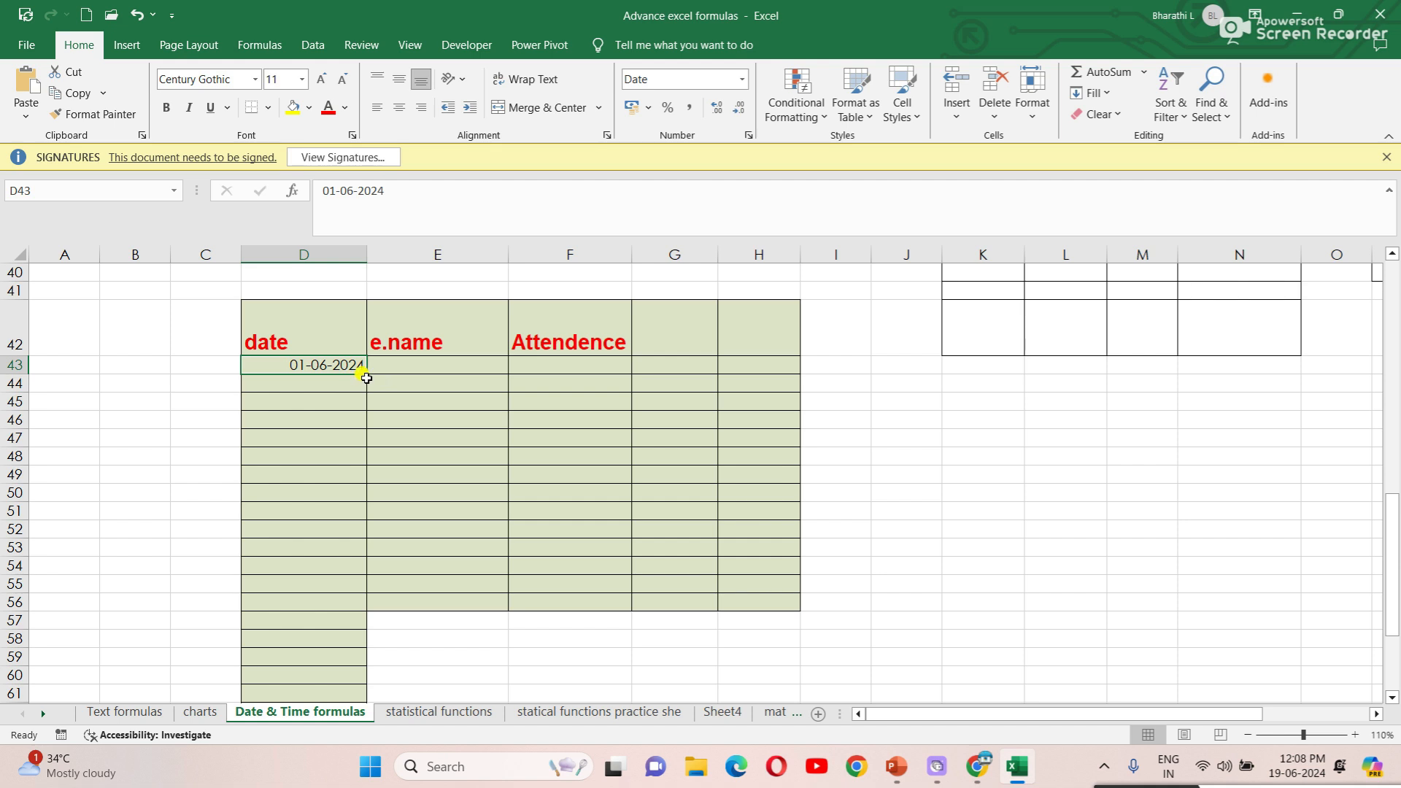
left_click_drag(366, 377, 355, 670)
scroll(415, 646, "up", 5)
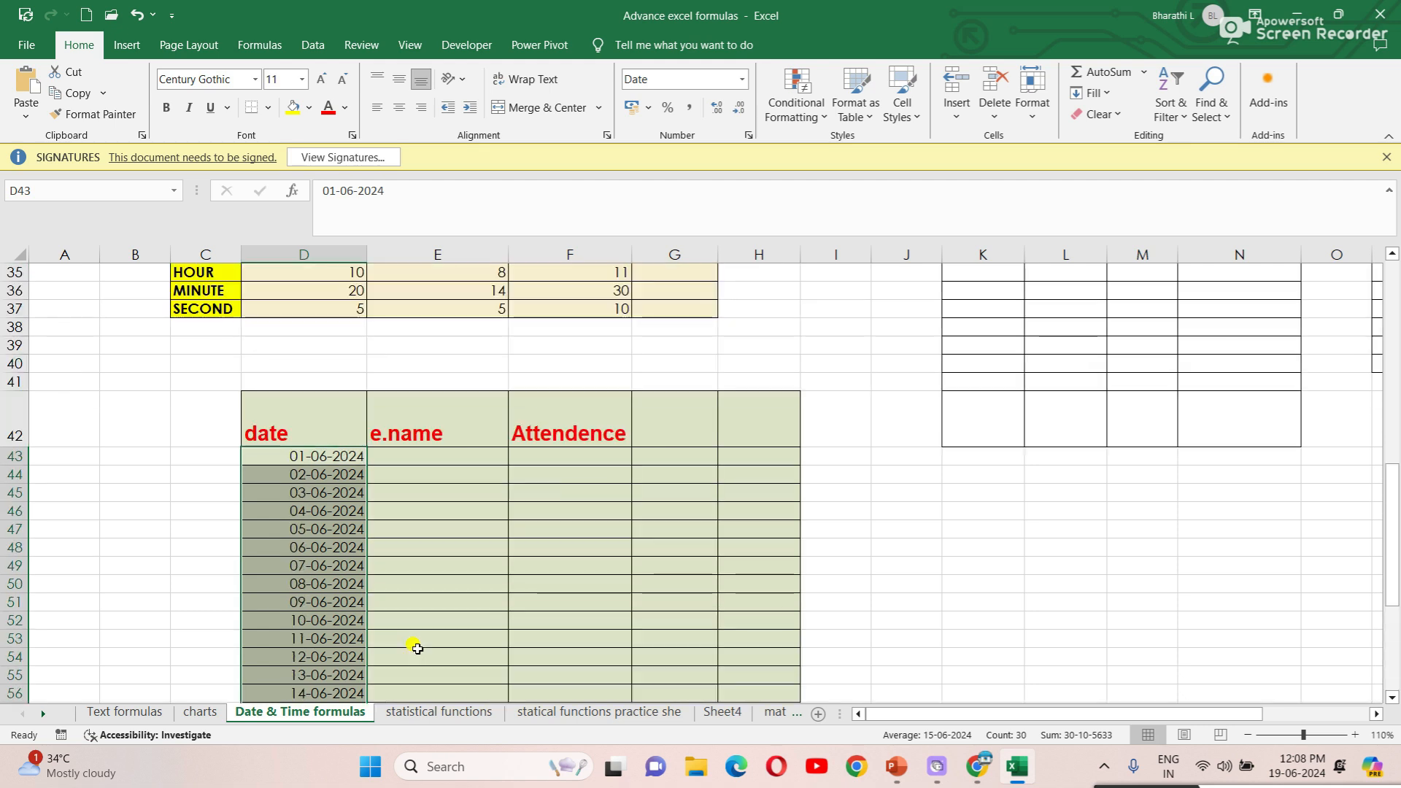
left_click(343, 453)
left_click(416, 470)
left_click(437, 455)
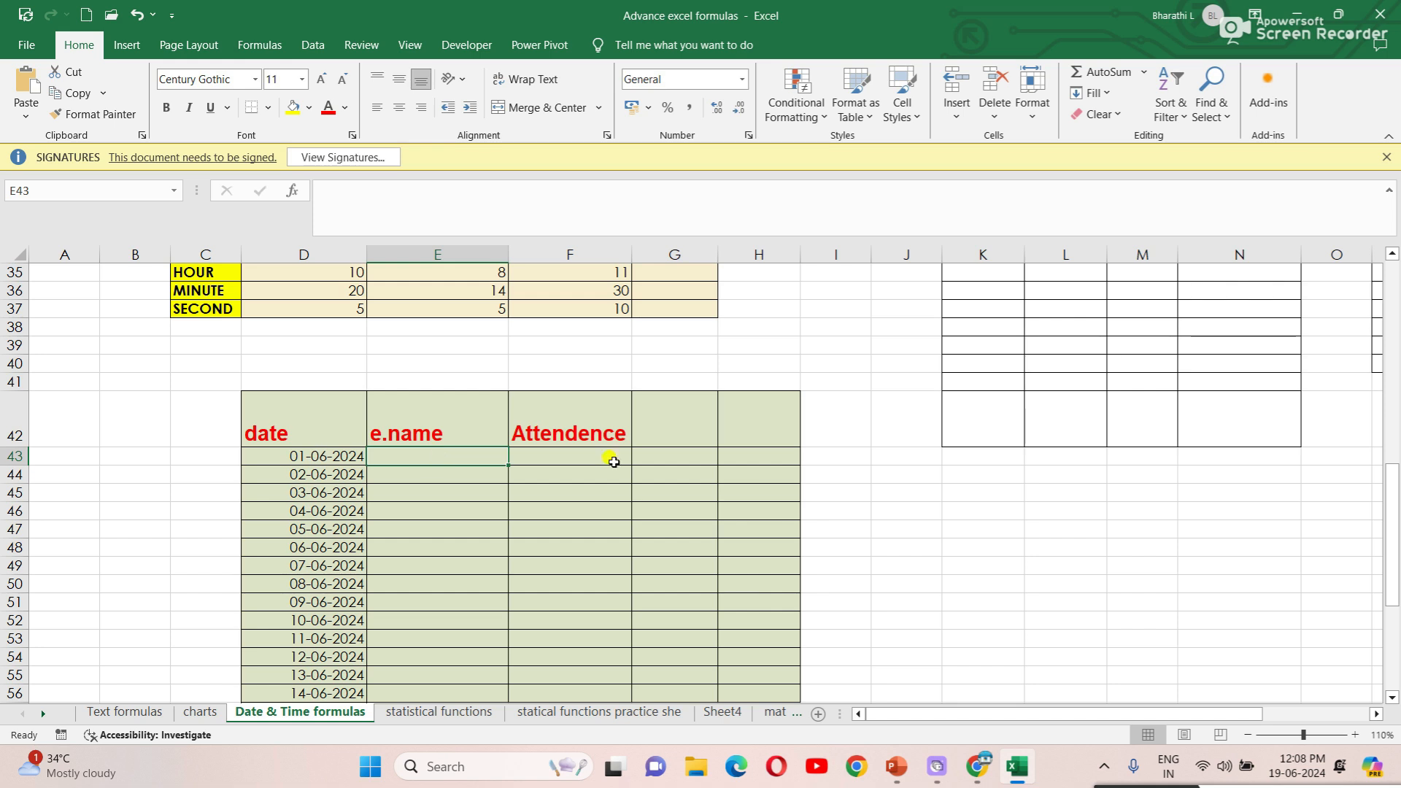
Step: Enter the date 15-06-2024 in cell B43, beside the attendance table
left_click(120, 457)
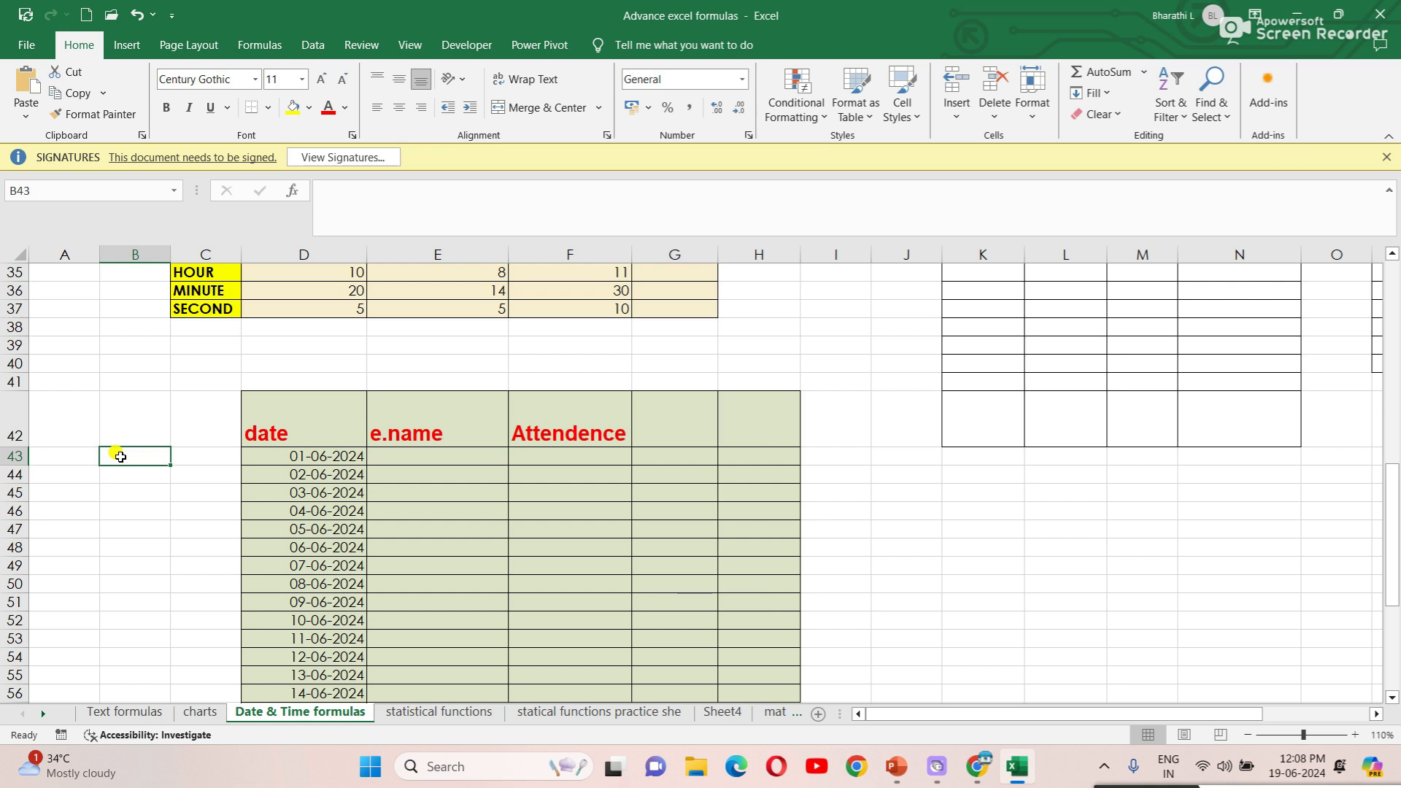
type("15-06-202")
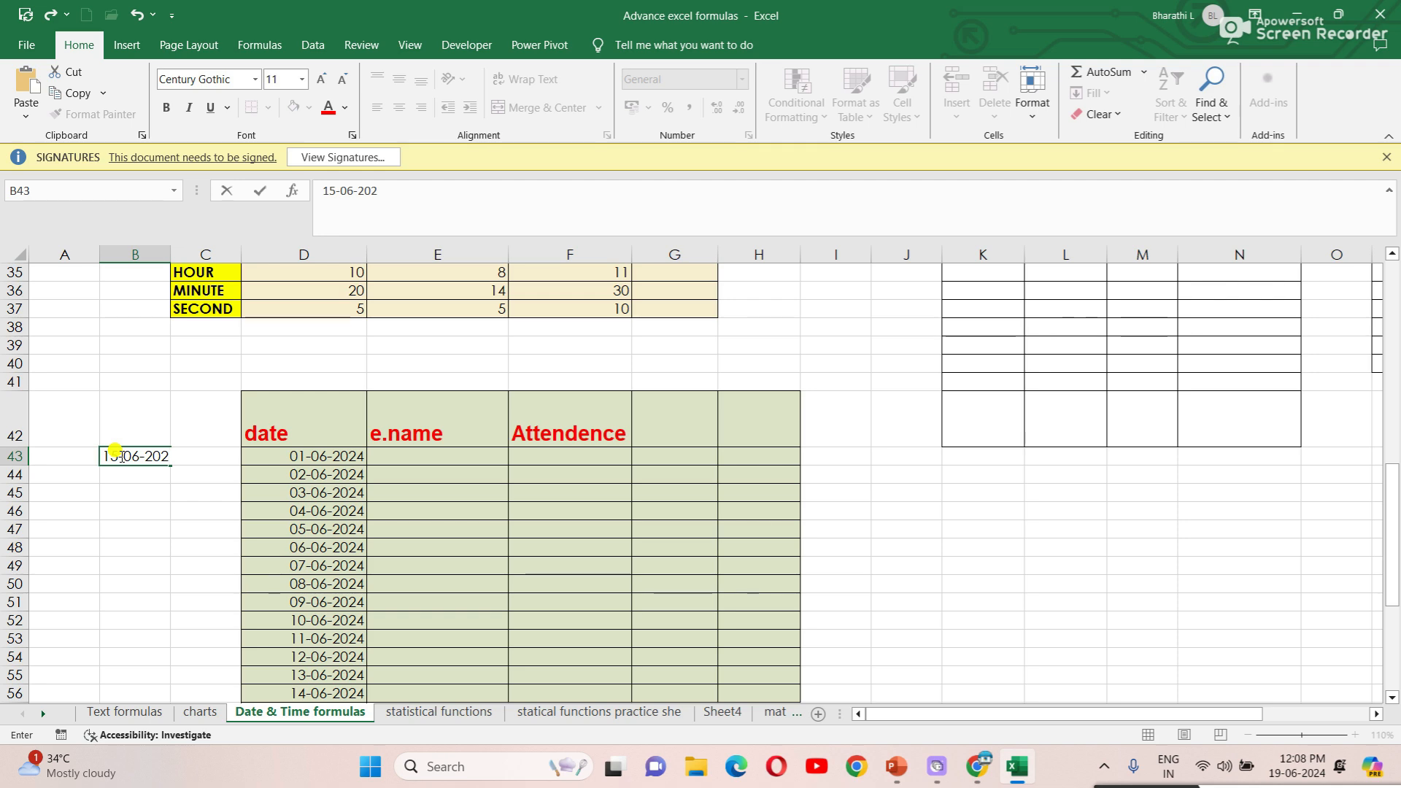
type("4")
key("Return")
Step: Fill the date series down from B43 to B59, through 01-07-2024
left_click(114, 456)
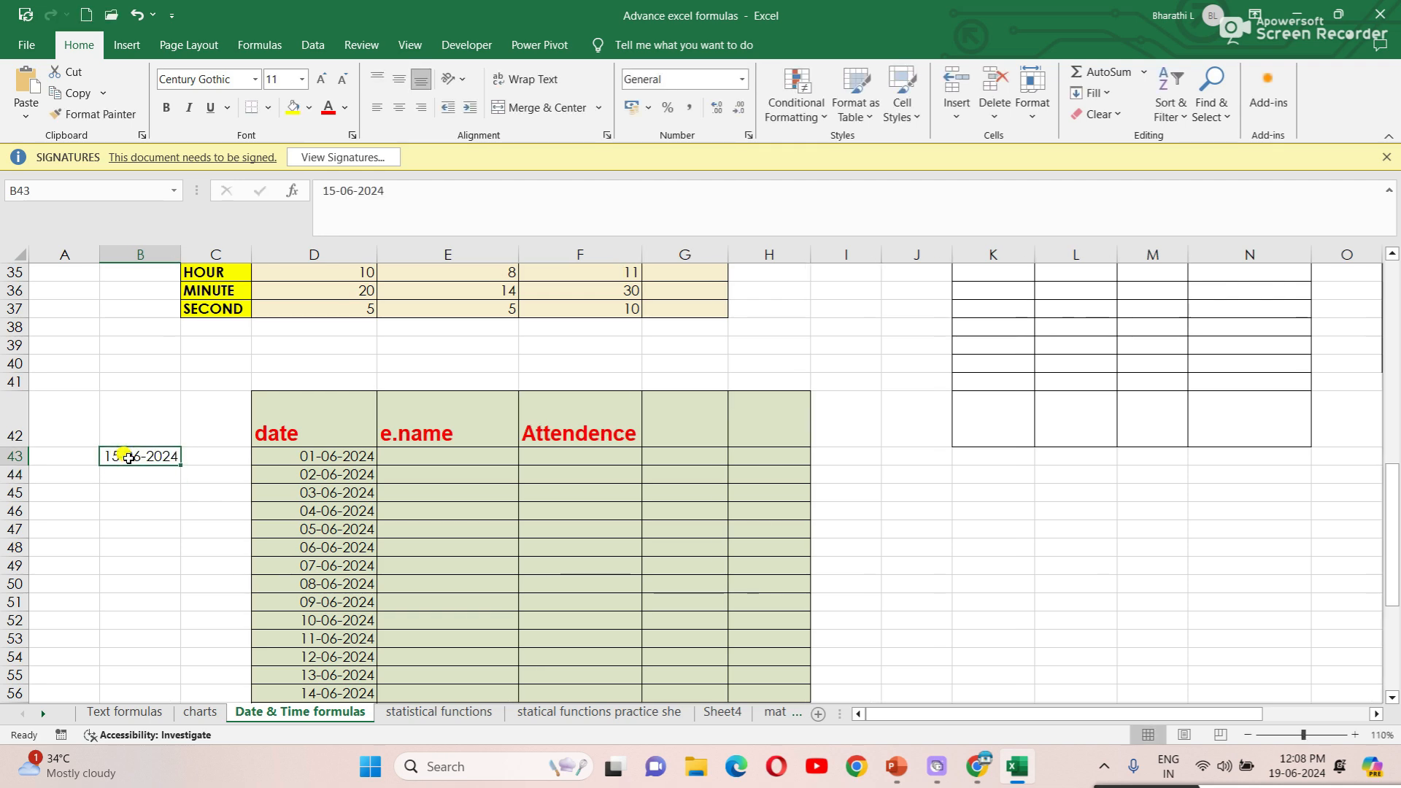
scroll(229, 502, "down", 2)
left_click_drag(179, 358, 156, 637)
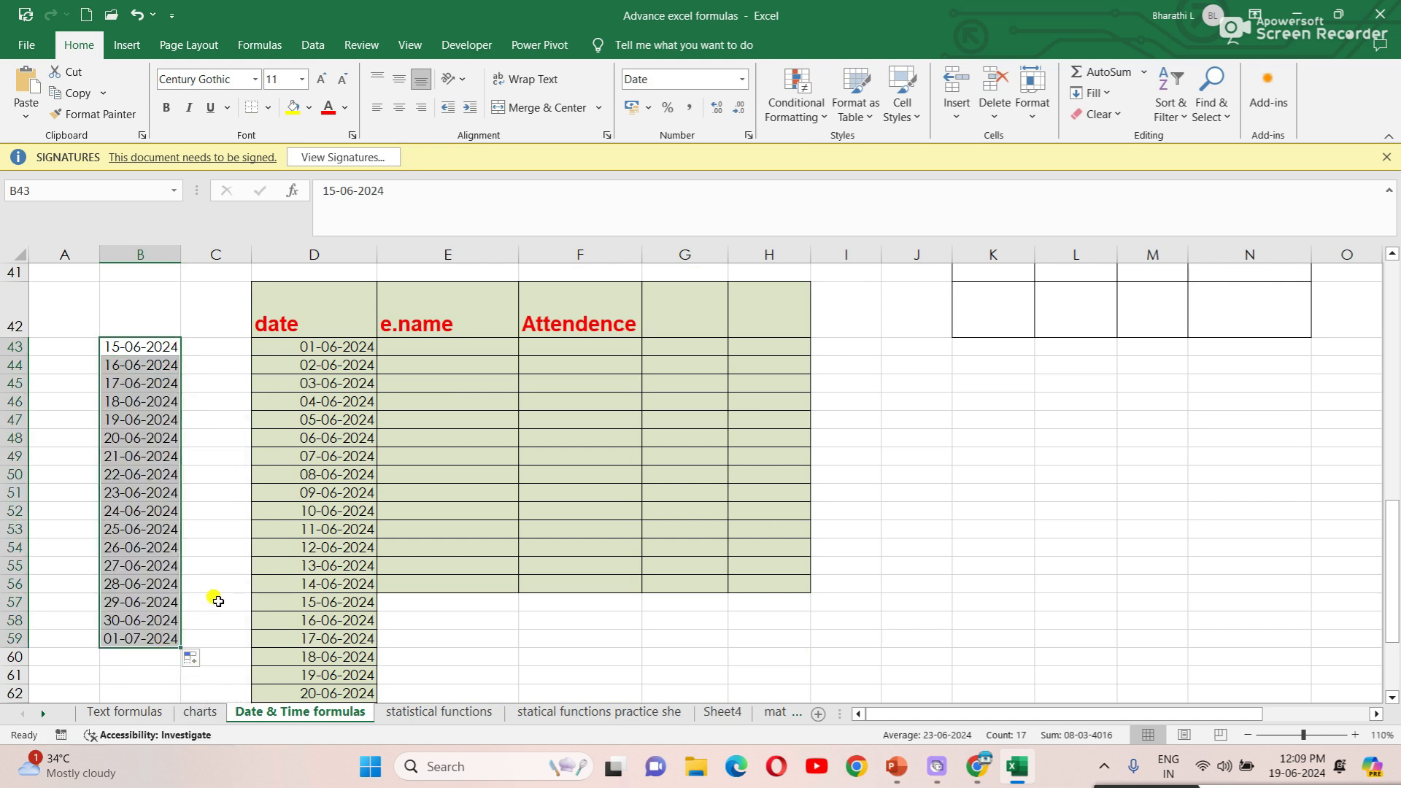
scroll(218, 600, "up", 2)
left_click(212, 543)
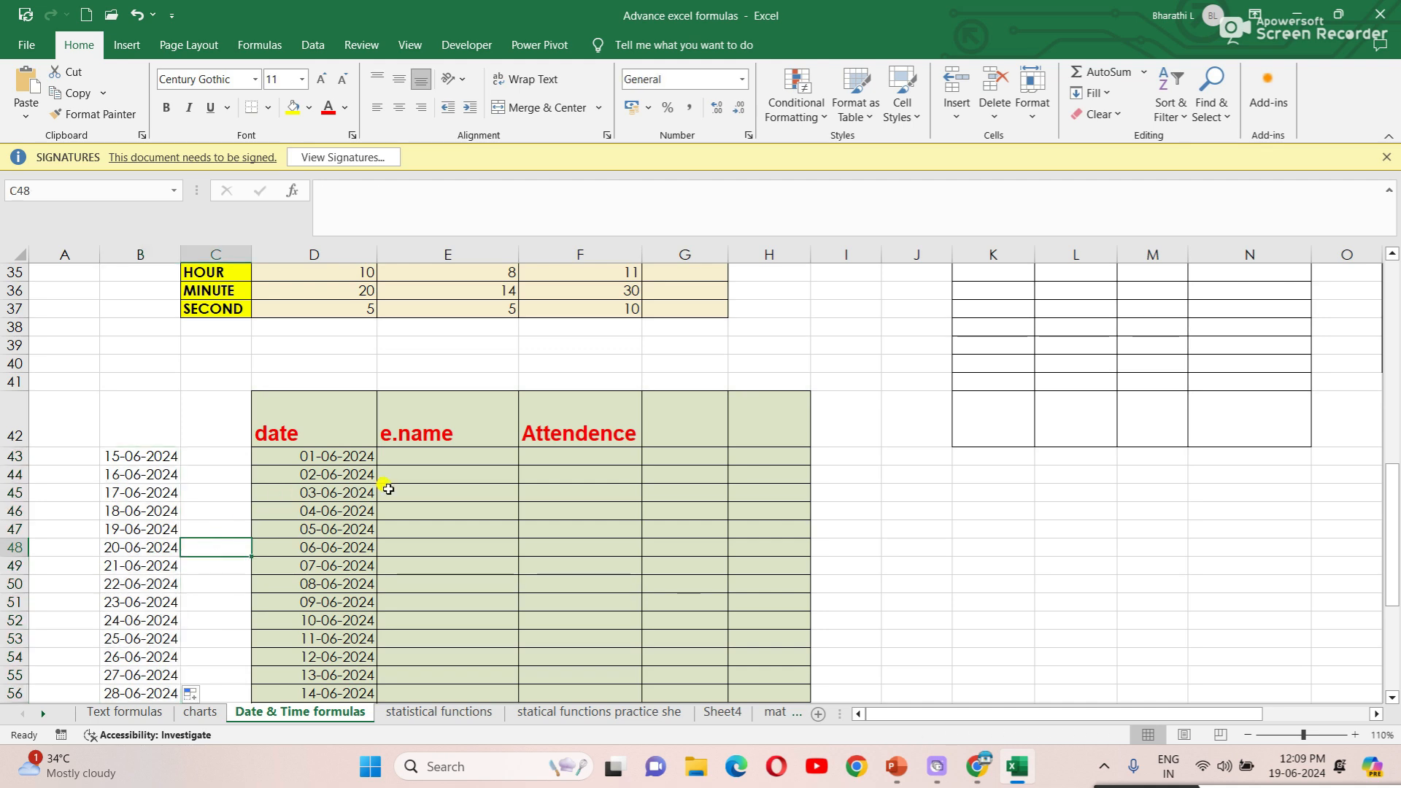
Step: Enter =TODAY() in K29 as the first entry of the DATE column in the date practice table
scroll(506, 483, "up", 4)
scroll(507, 485, "up", 1)
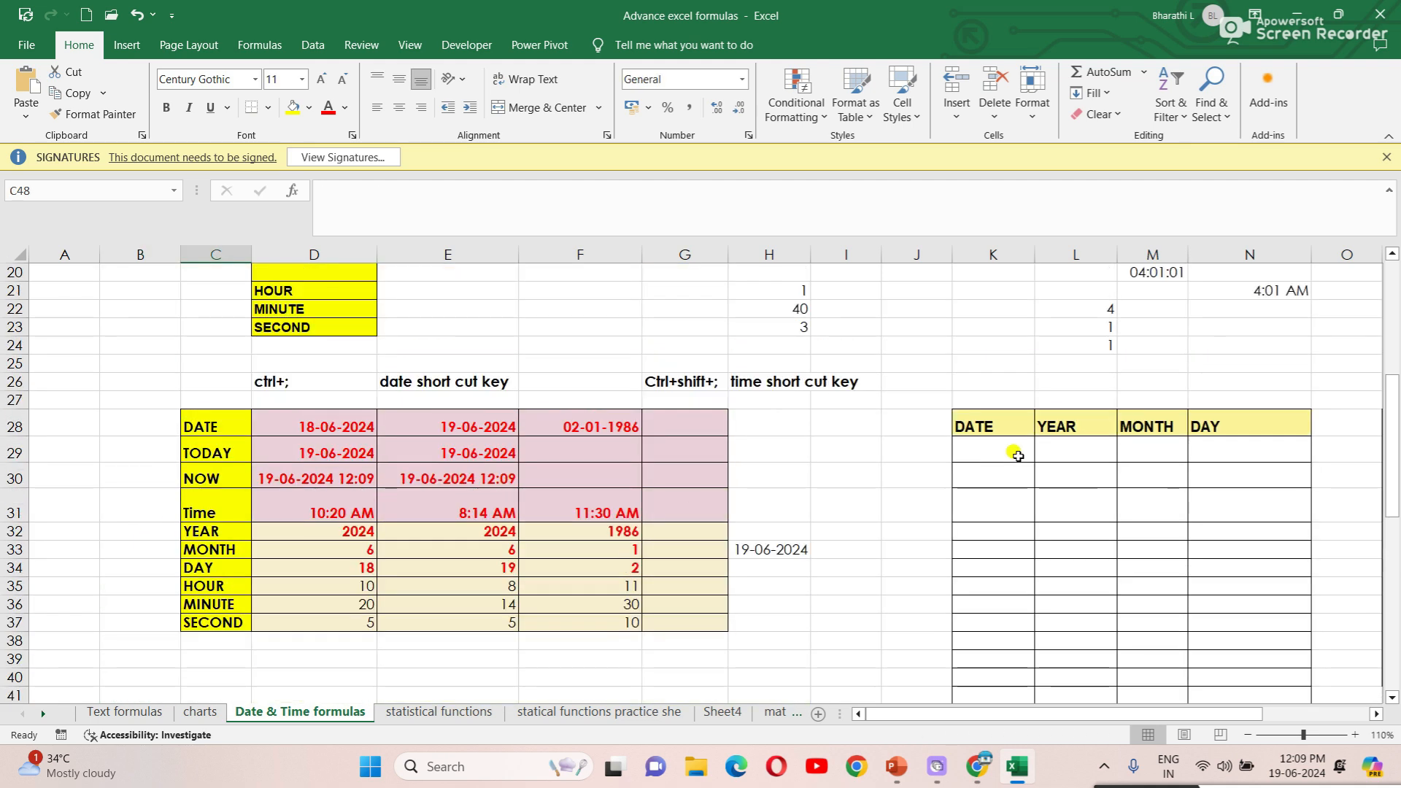
left_click_drag(1068, 715, 1176, 724)
left_click(659, 449)
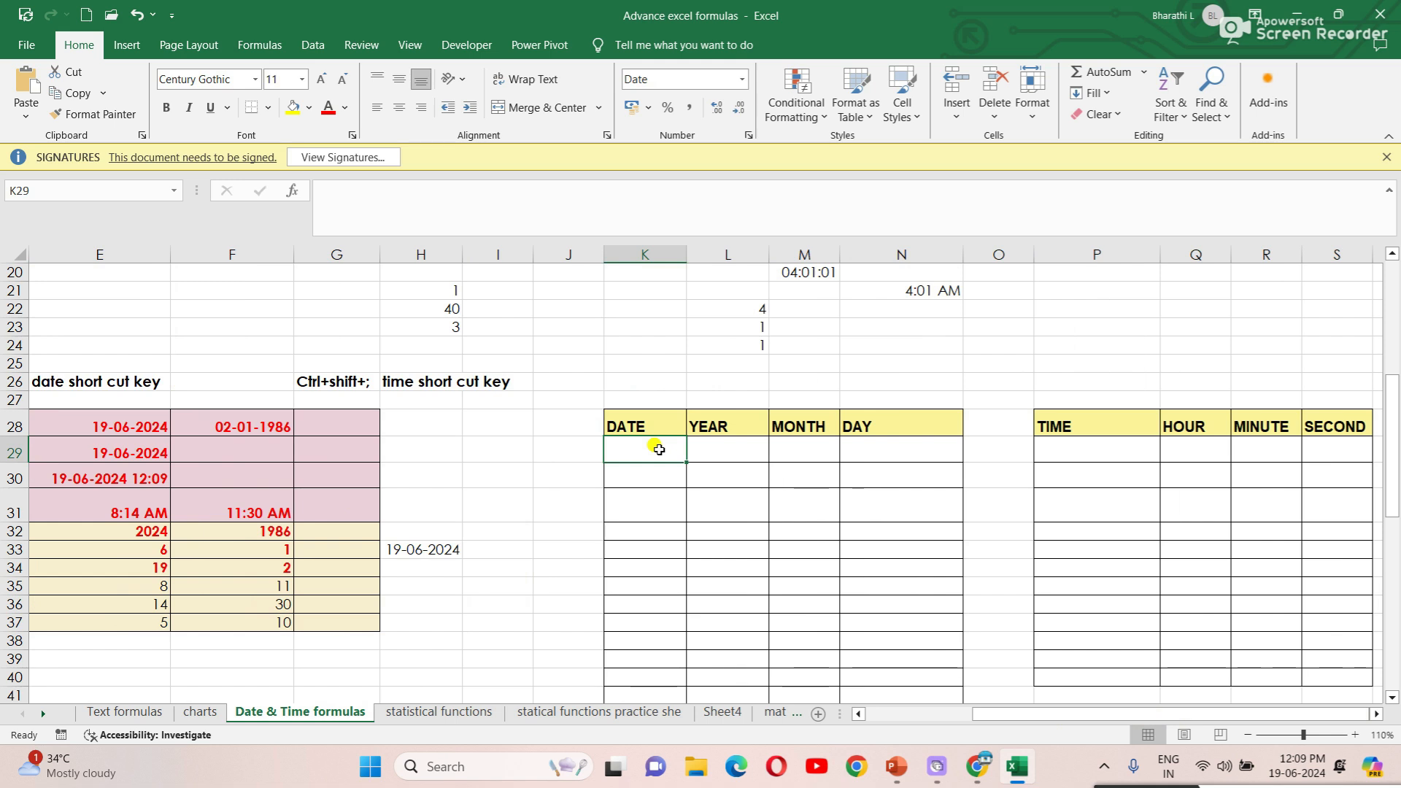
type("=today")
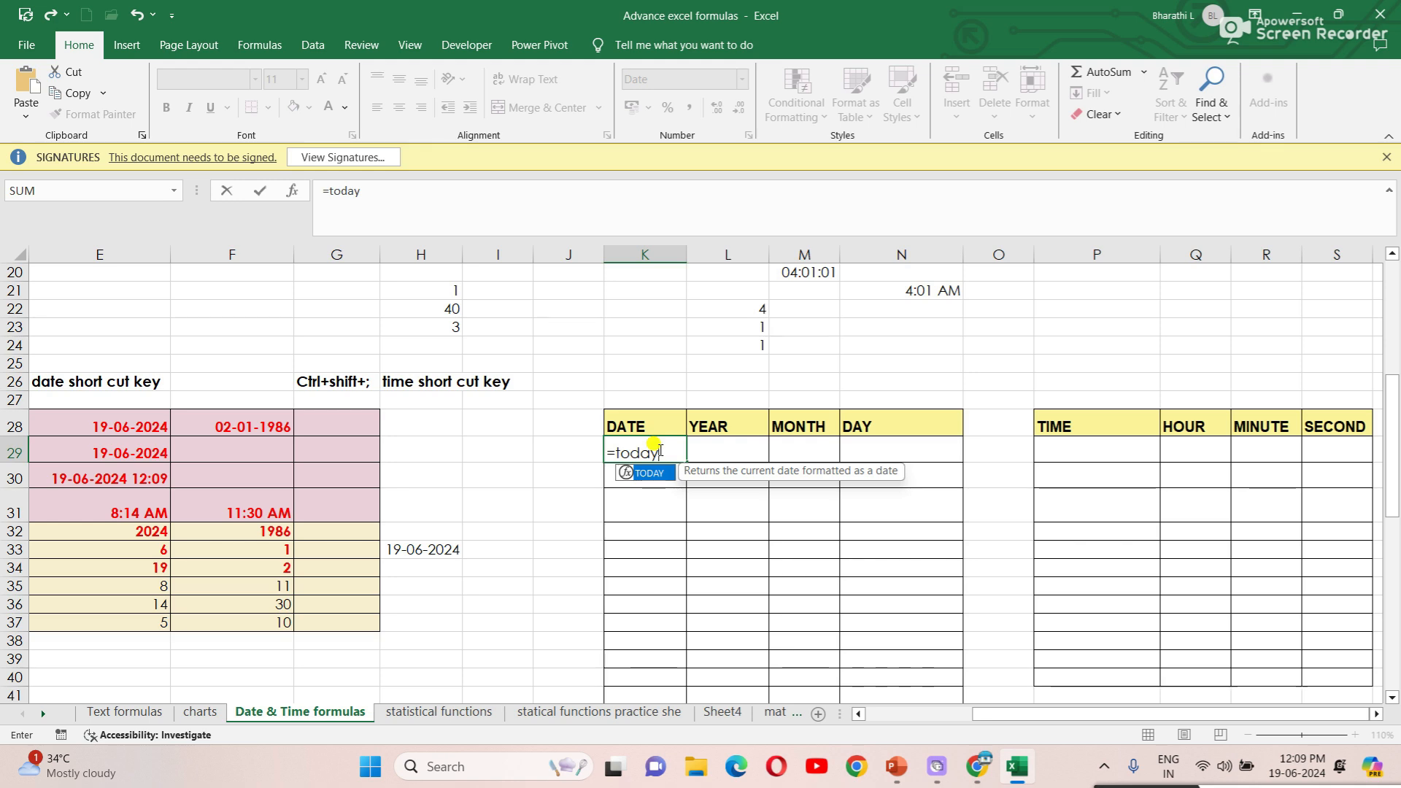
type("()")
key("Return")
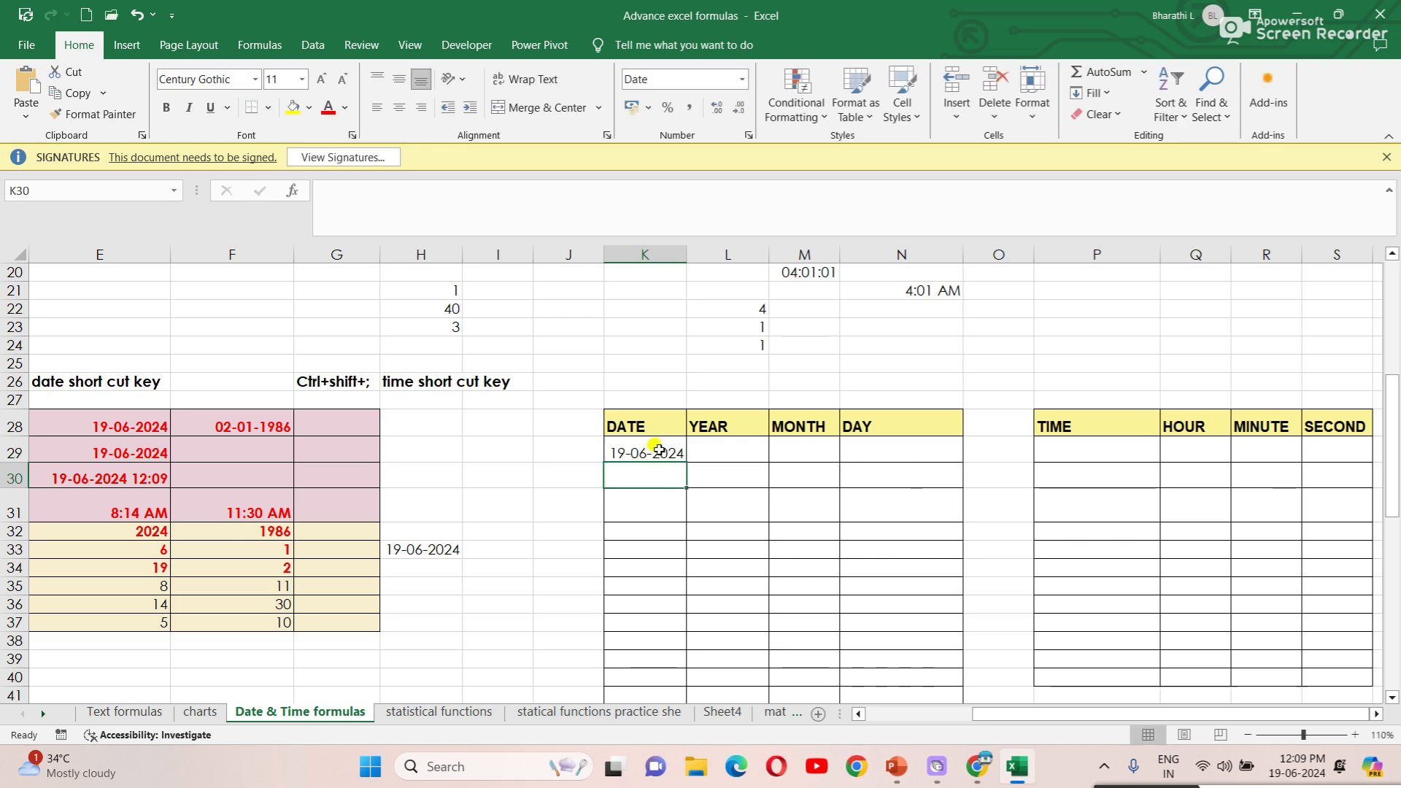
left_click(658, 451)
Step: Start a DATE function in K30 with 1986 as the year argument
left_click(656, 474)
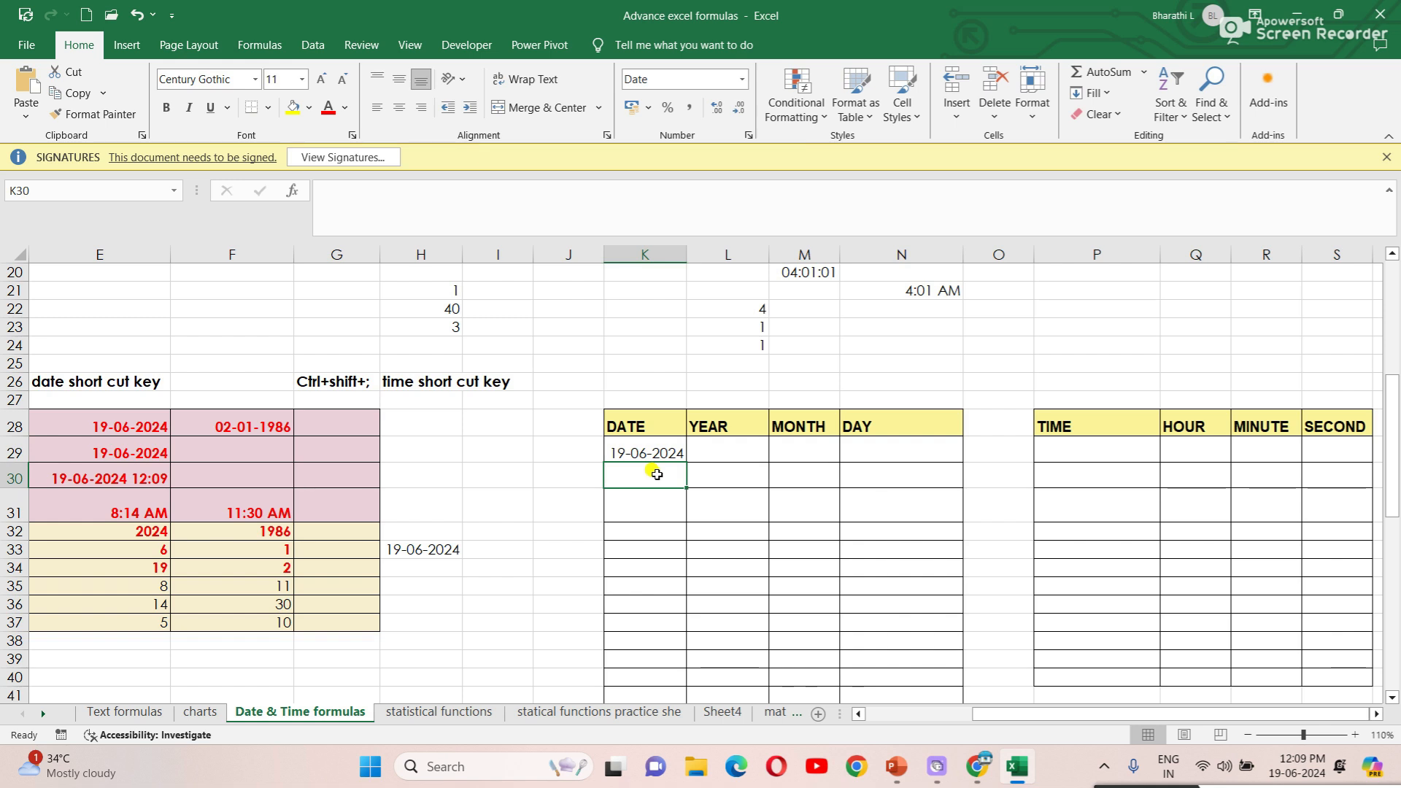
type("=date")
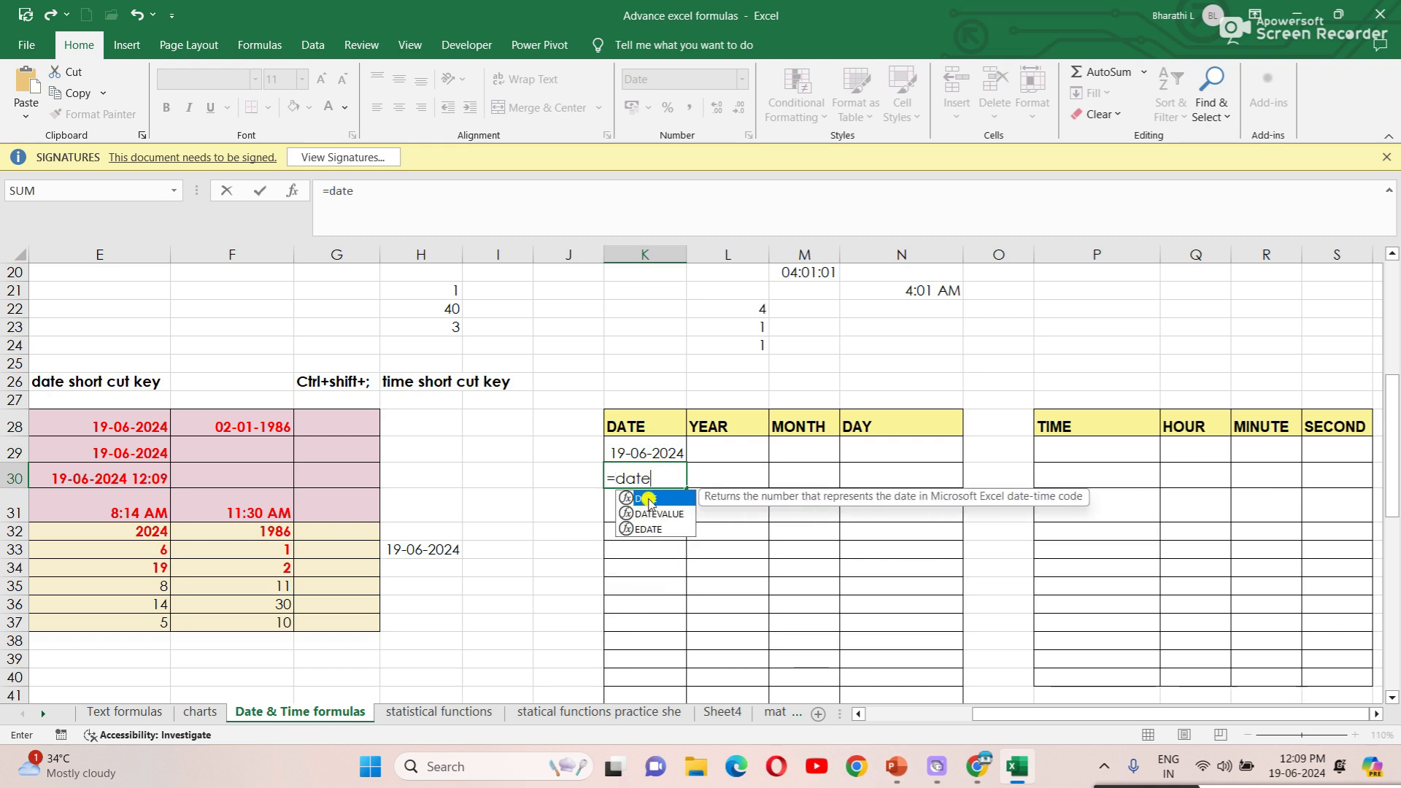
double_click(646, 499)
type("1986")
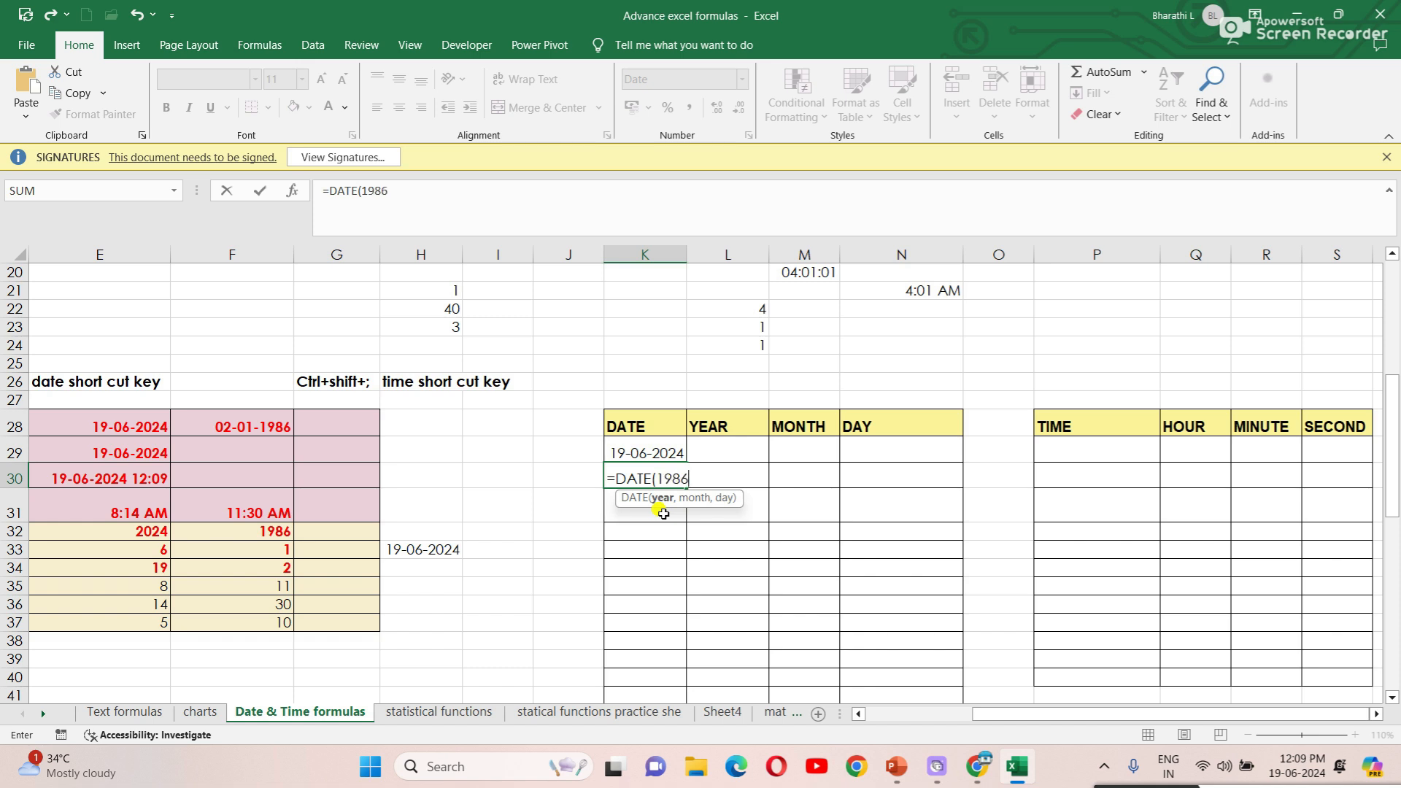
Step: Try to complete the DATE formula in K30 with hyphens between the parts, as =DATE(1986-01-02)
type("-01-02")
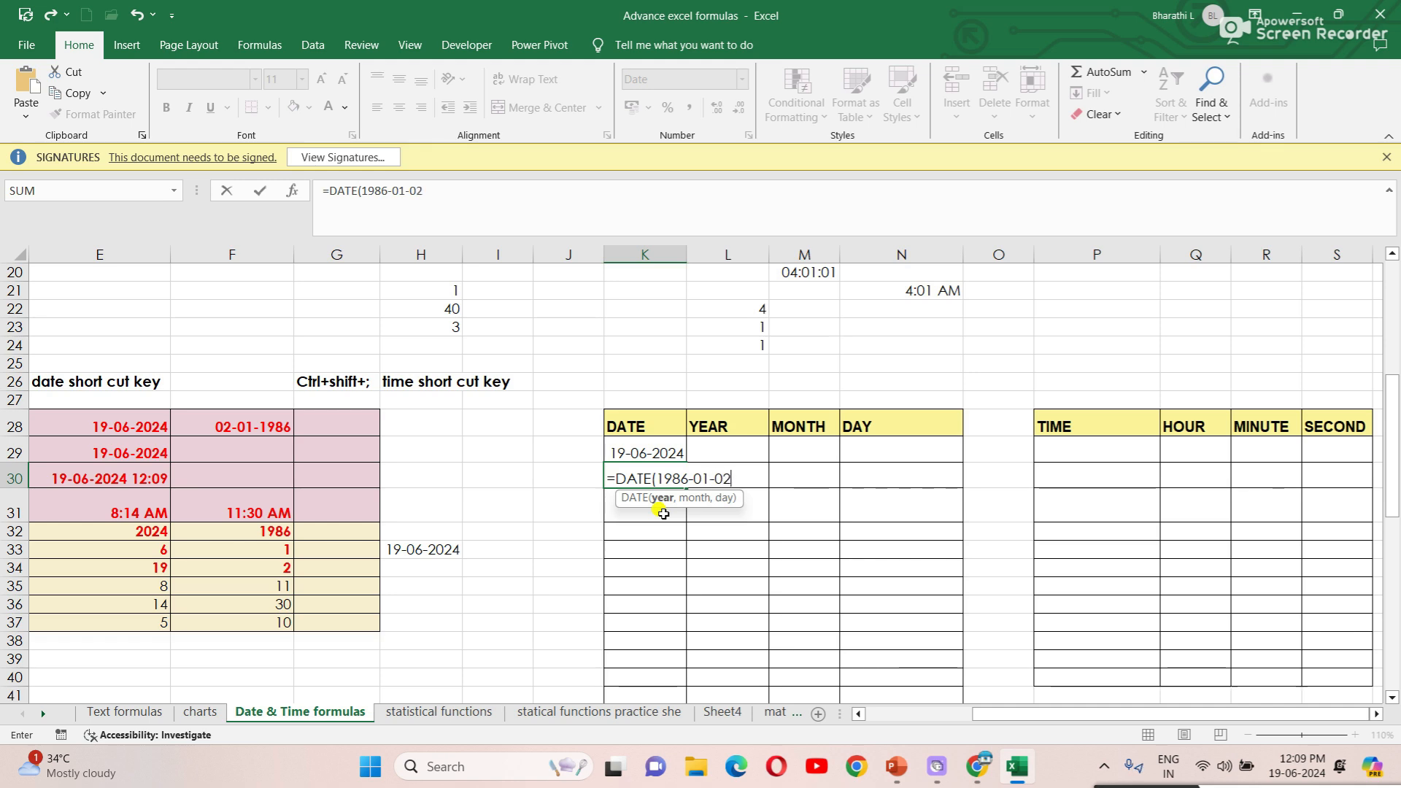
key("Return")
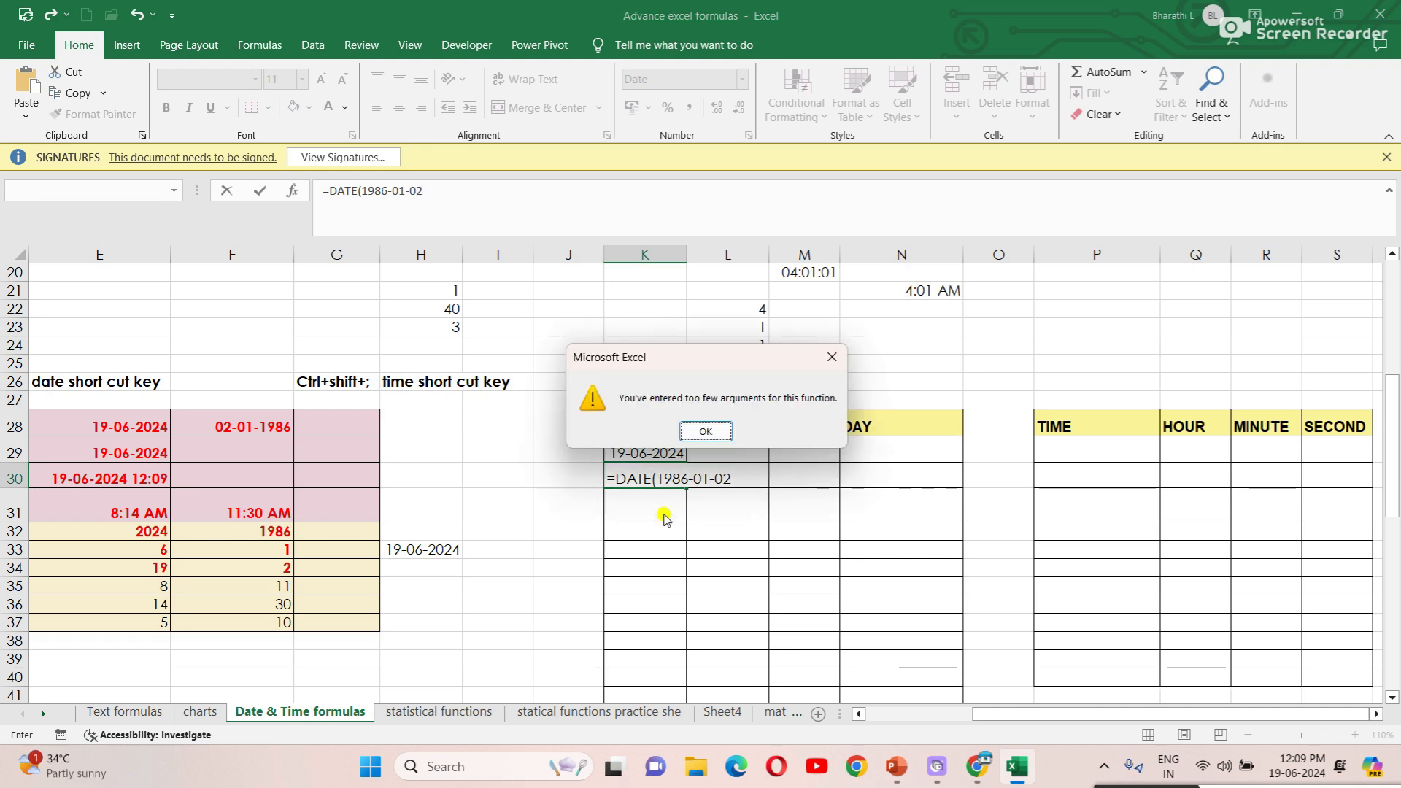
left_click(705, 431)
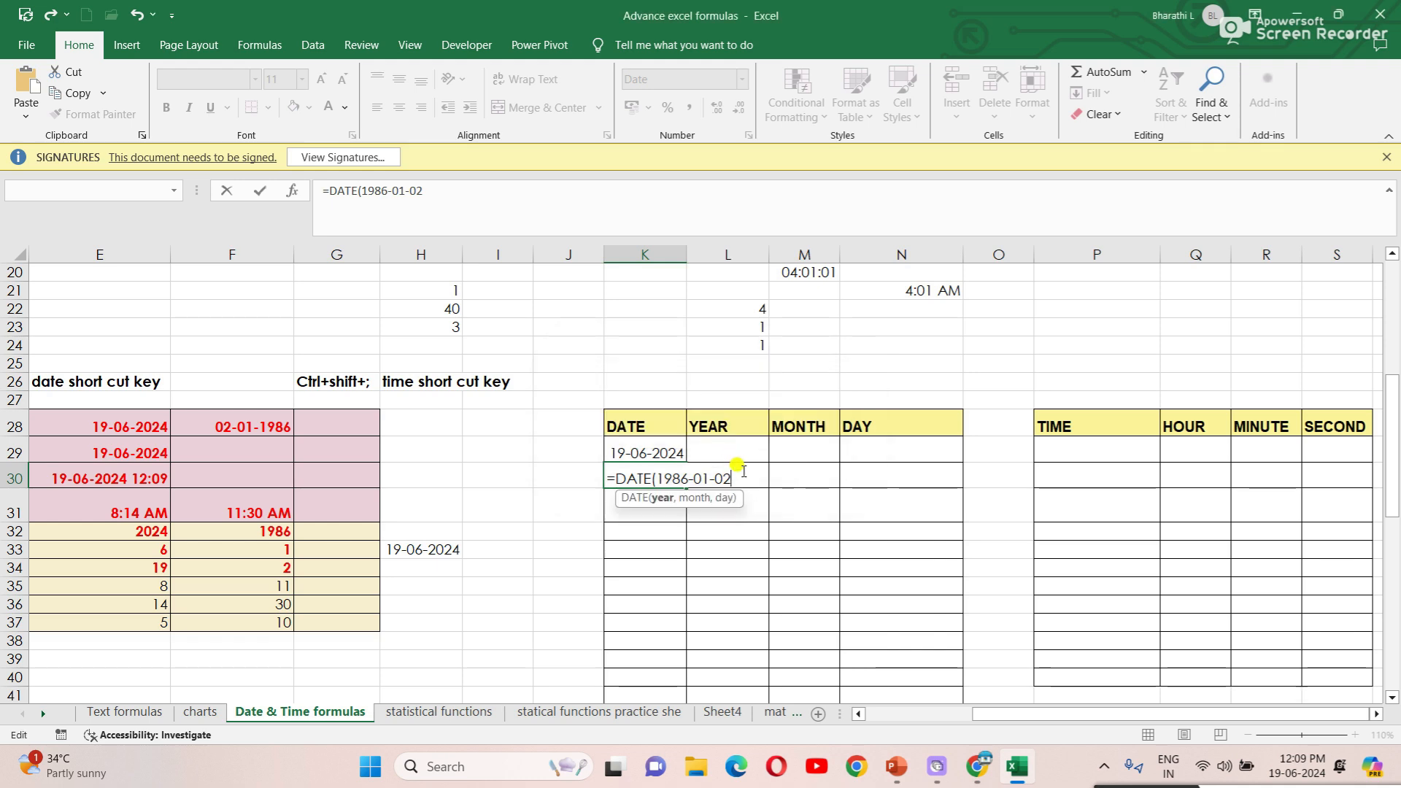
type(")")
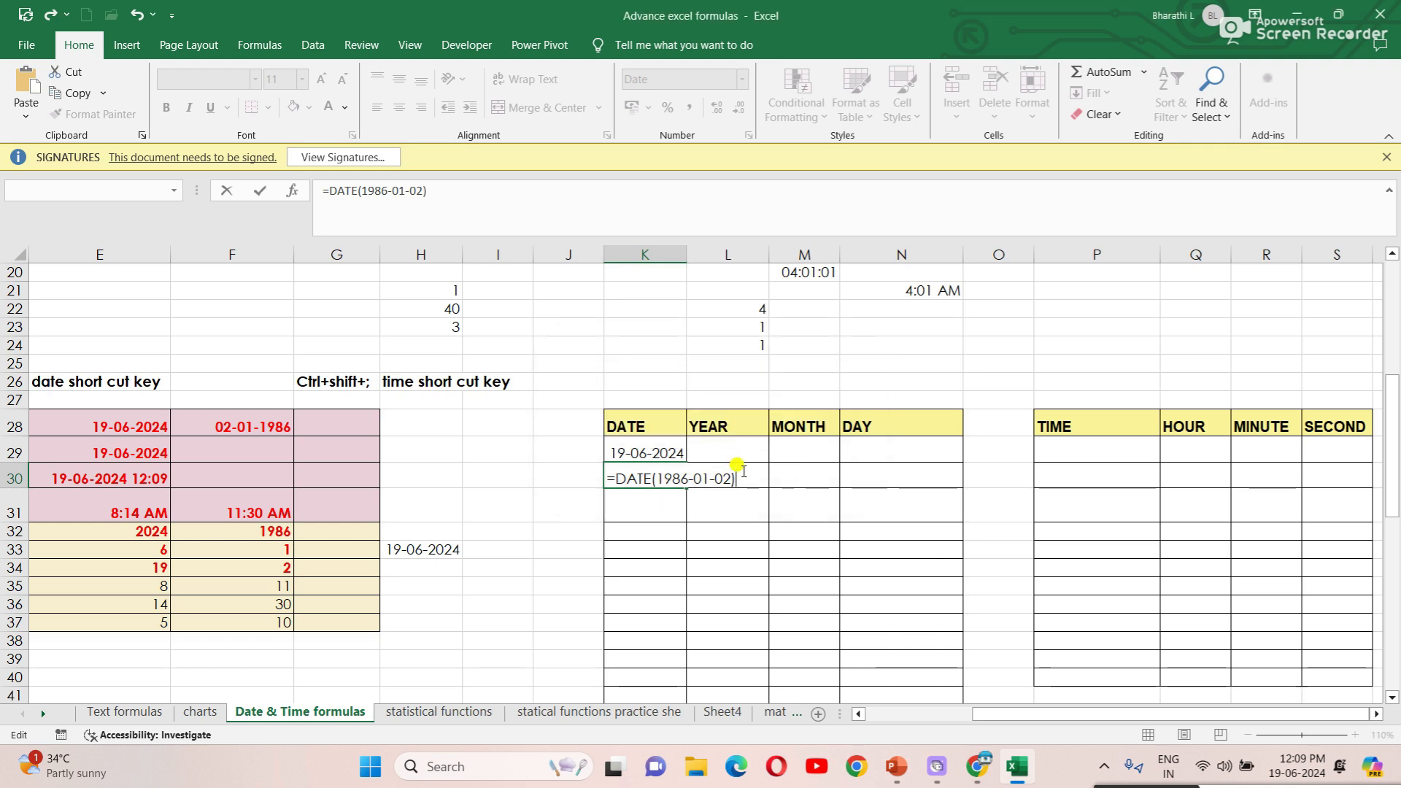
key("BackSpace")
key("BackSpace")
key("BackSpace")
key("BackSpace")
key("BackSpace")
key("BackSpace")
key("BackSpace")
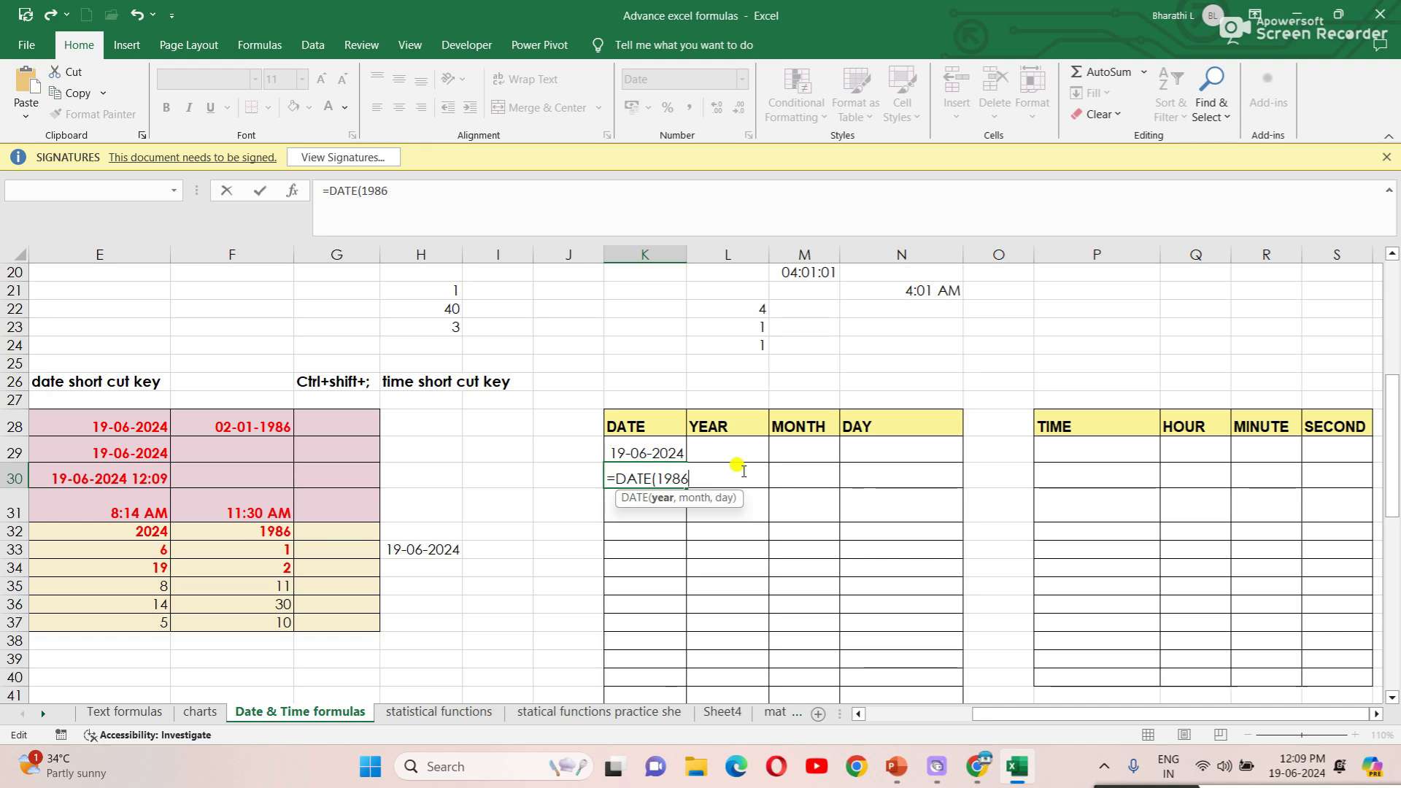
Step: Complete the K30 formula with comma-separated arguments as =DATE(1986,01,02)
type(",01,02")
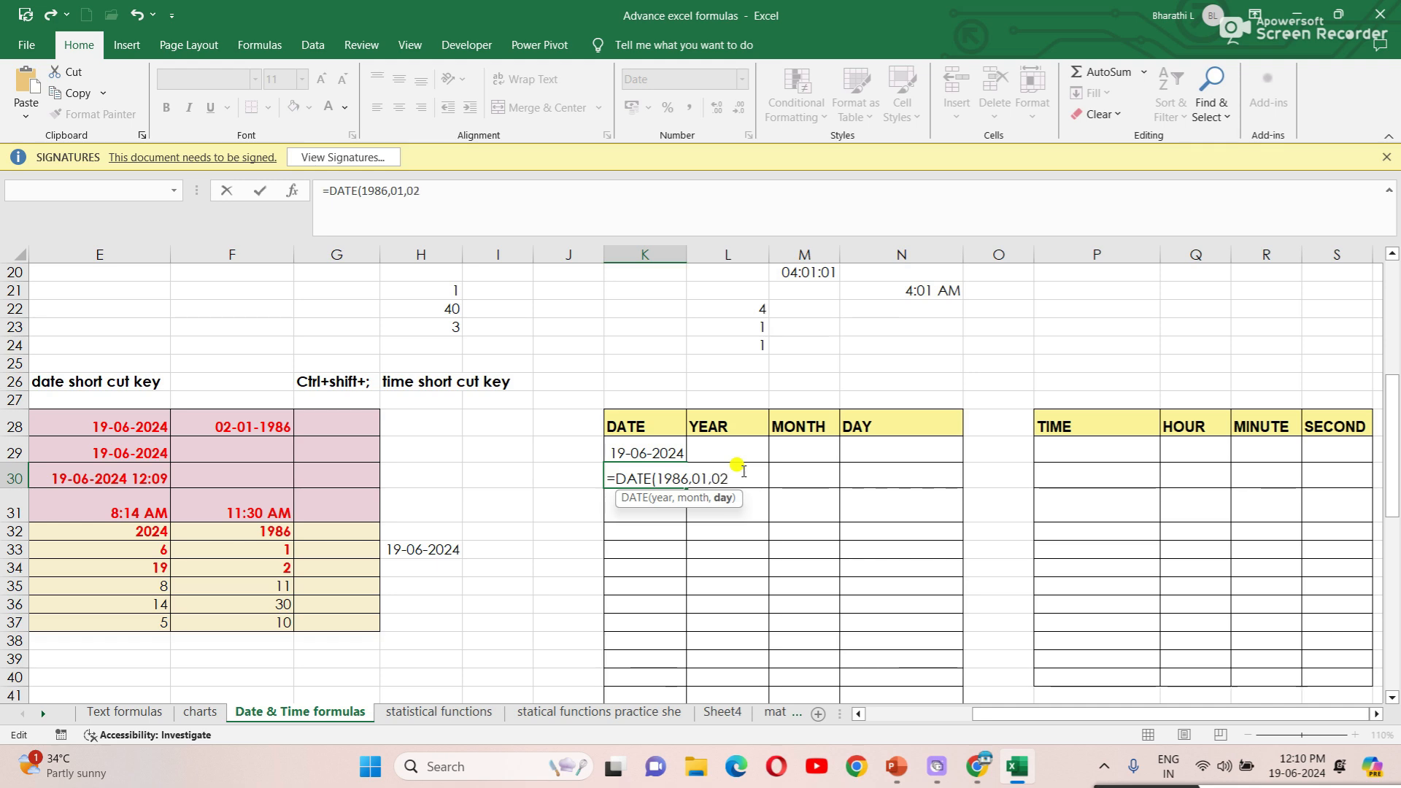
type(")")
key("Return")
left_click(673, 483)
Step: Enter =DATE(1984,01,24) in K31 as the third date of the DATE column
left_click(654, 508)
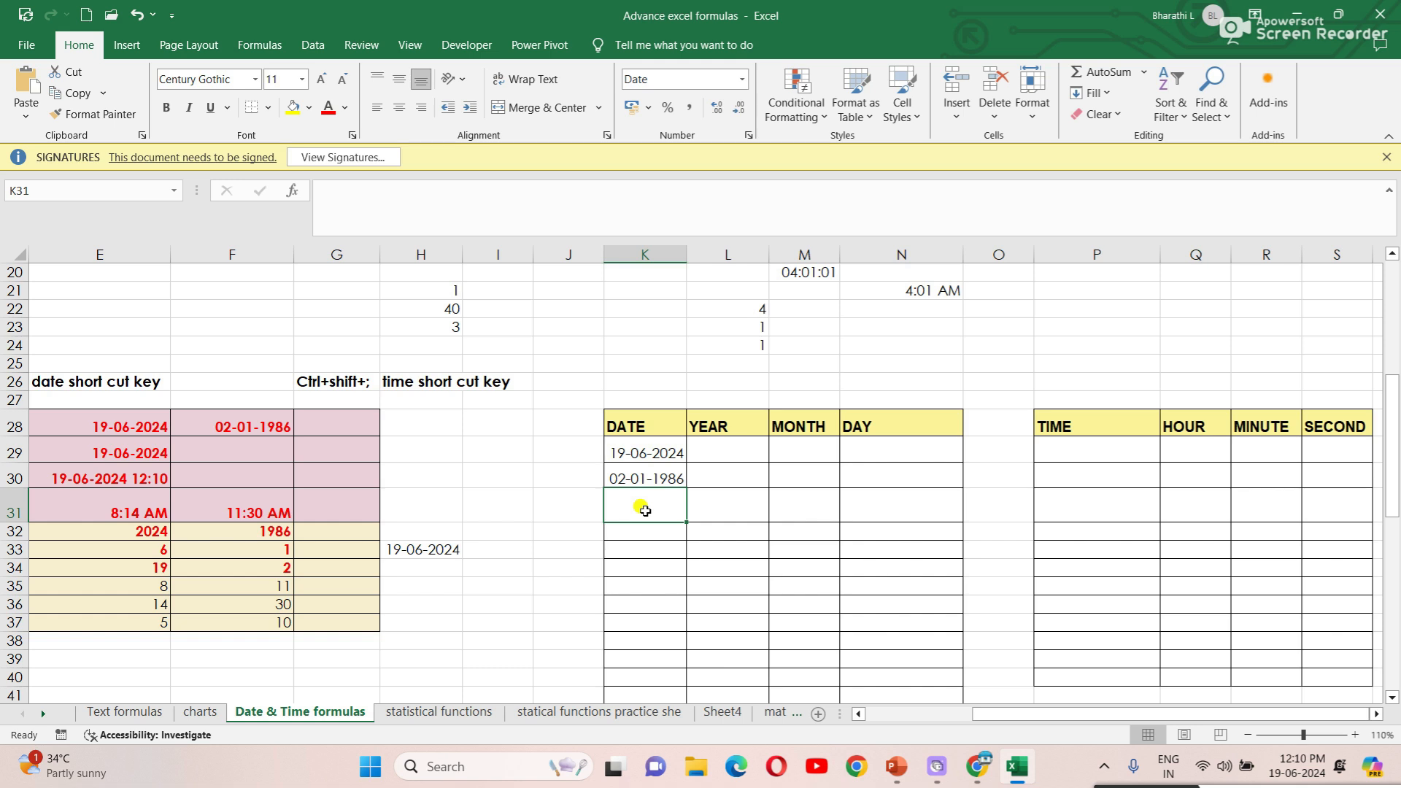
type("=day")
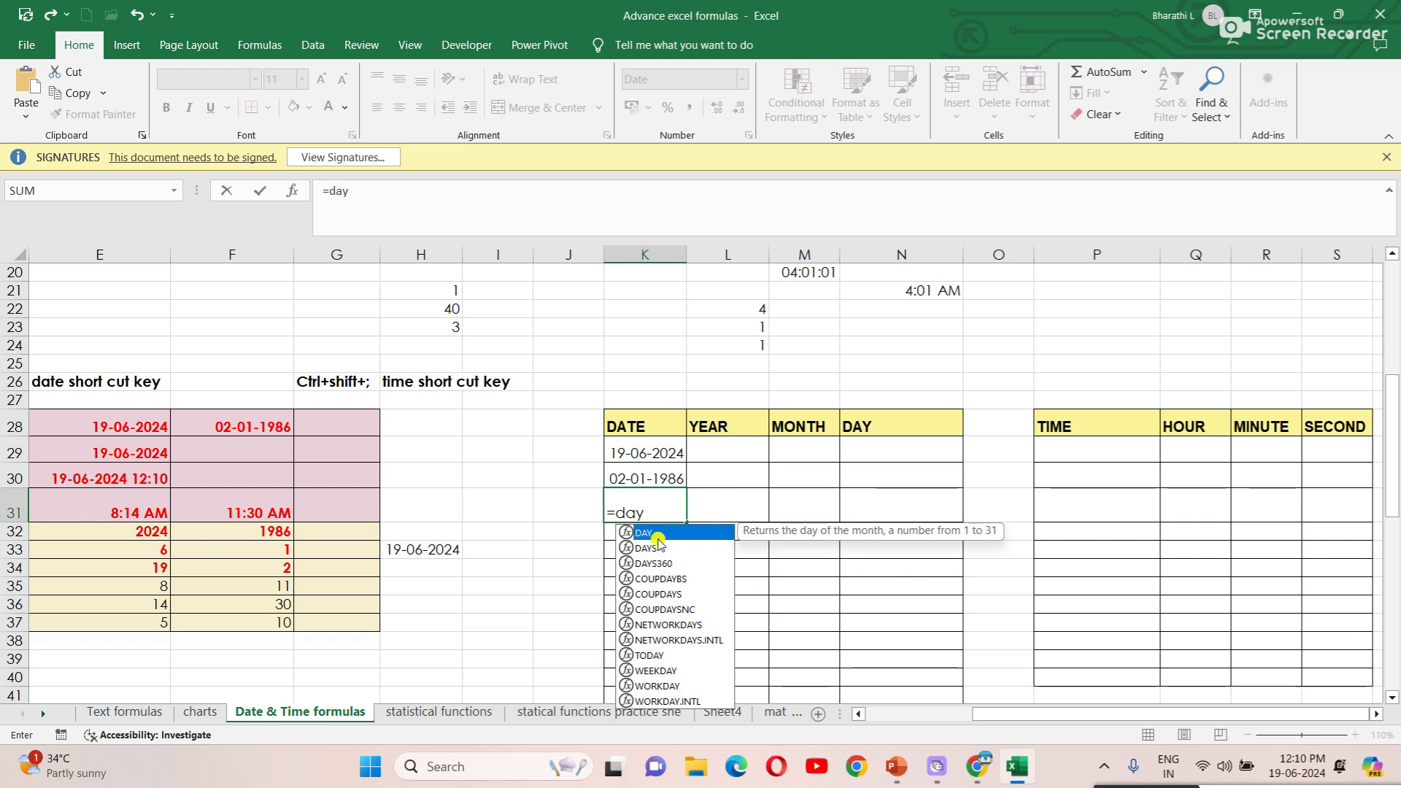
key("BackSpace")
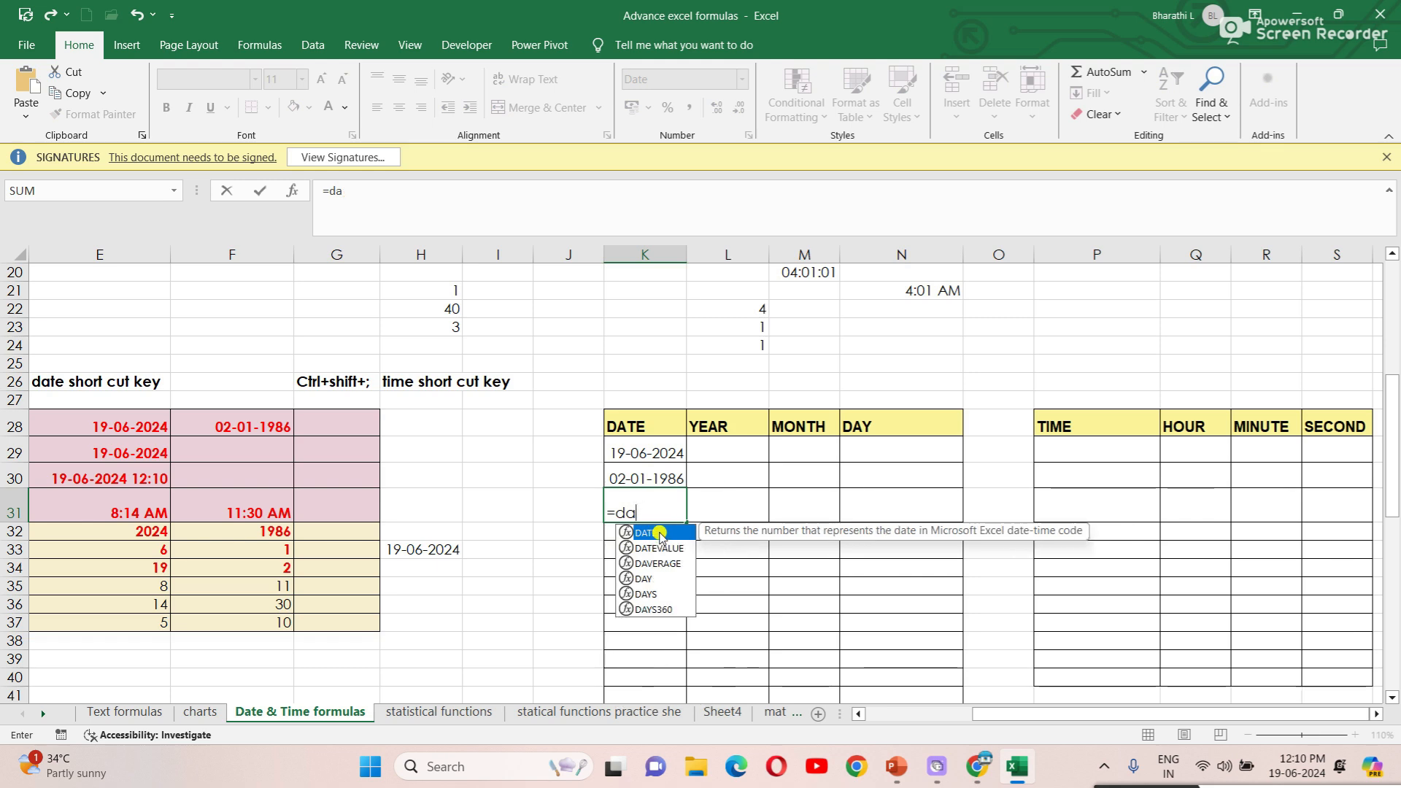
double_click(659, 534)
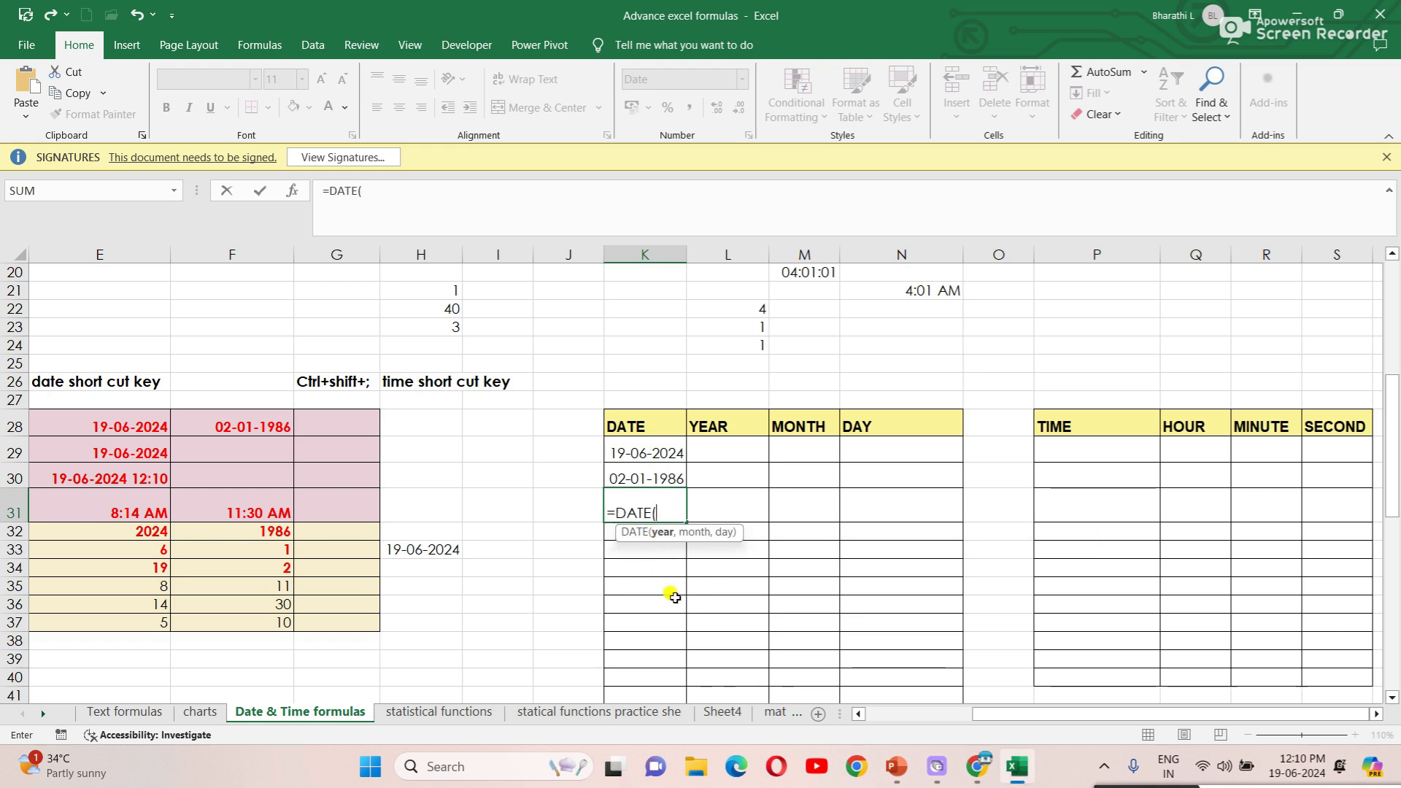
type("1984,")
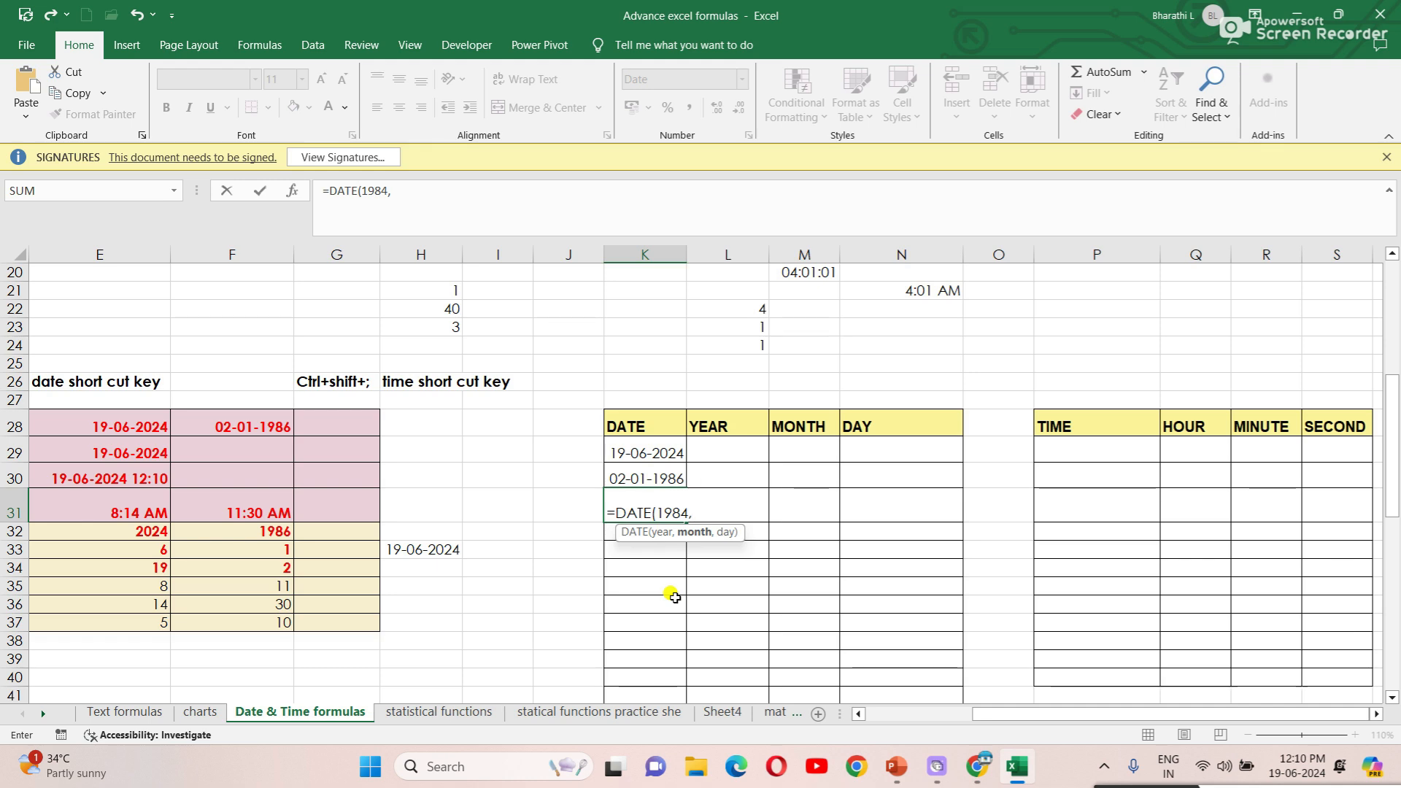
type("01,24)")
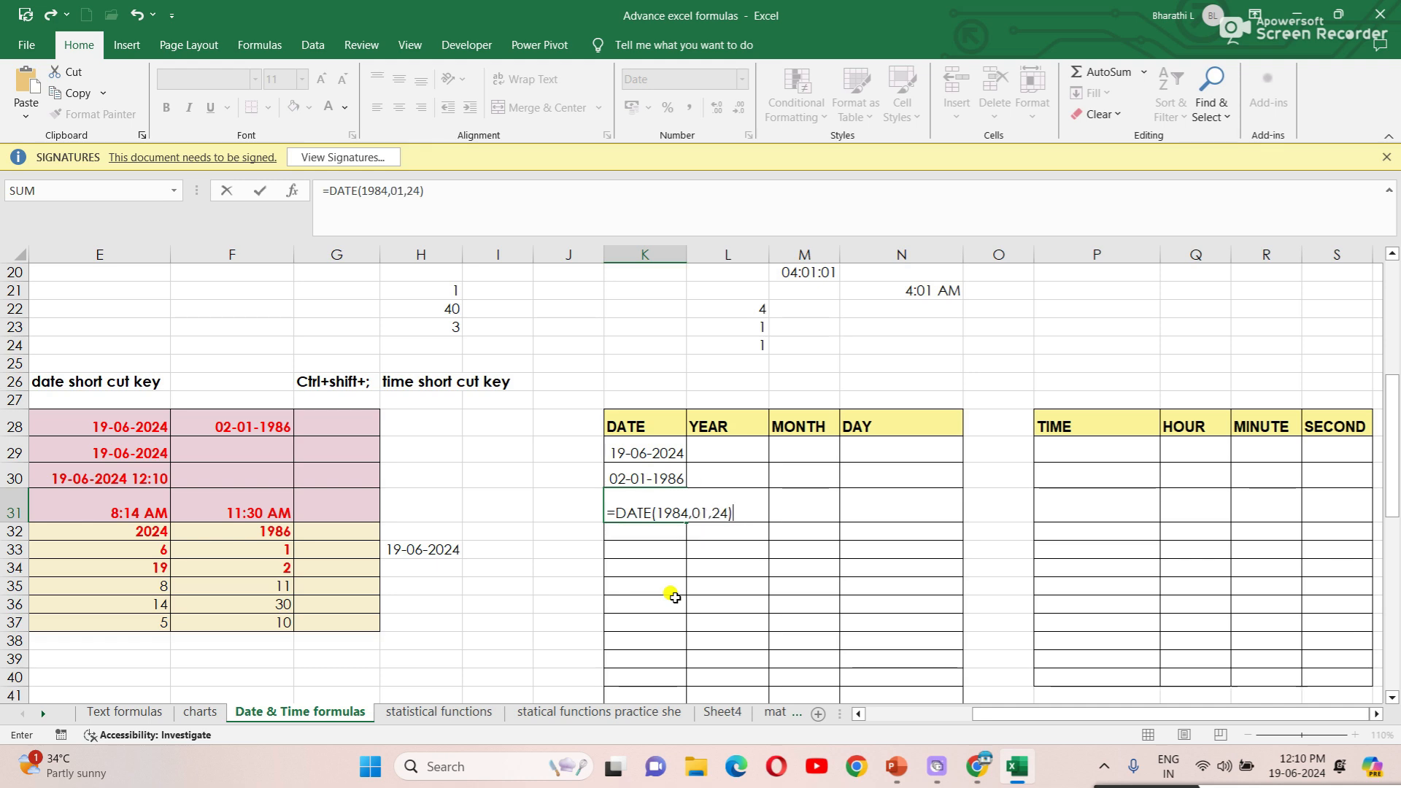
key("Return")
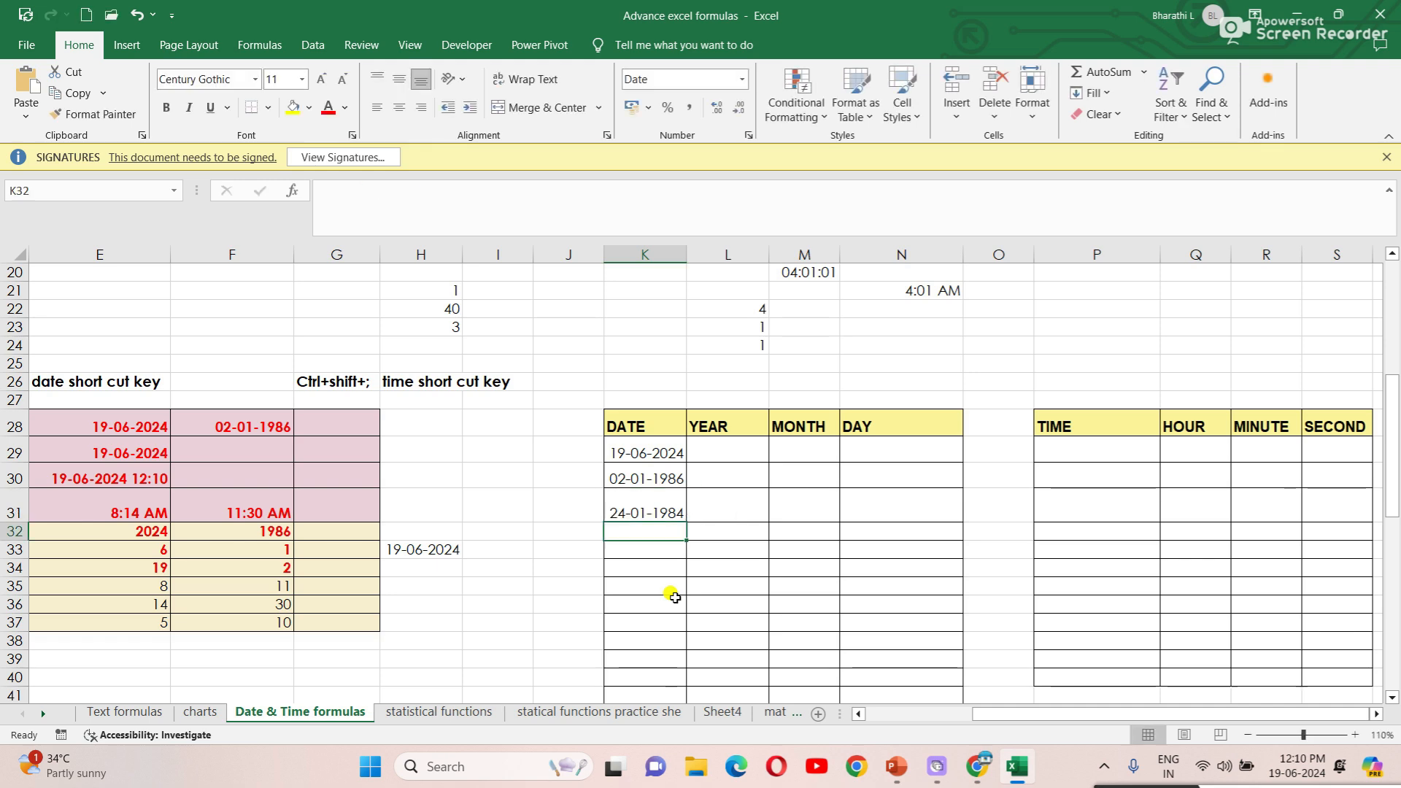
type("day")
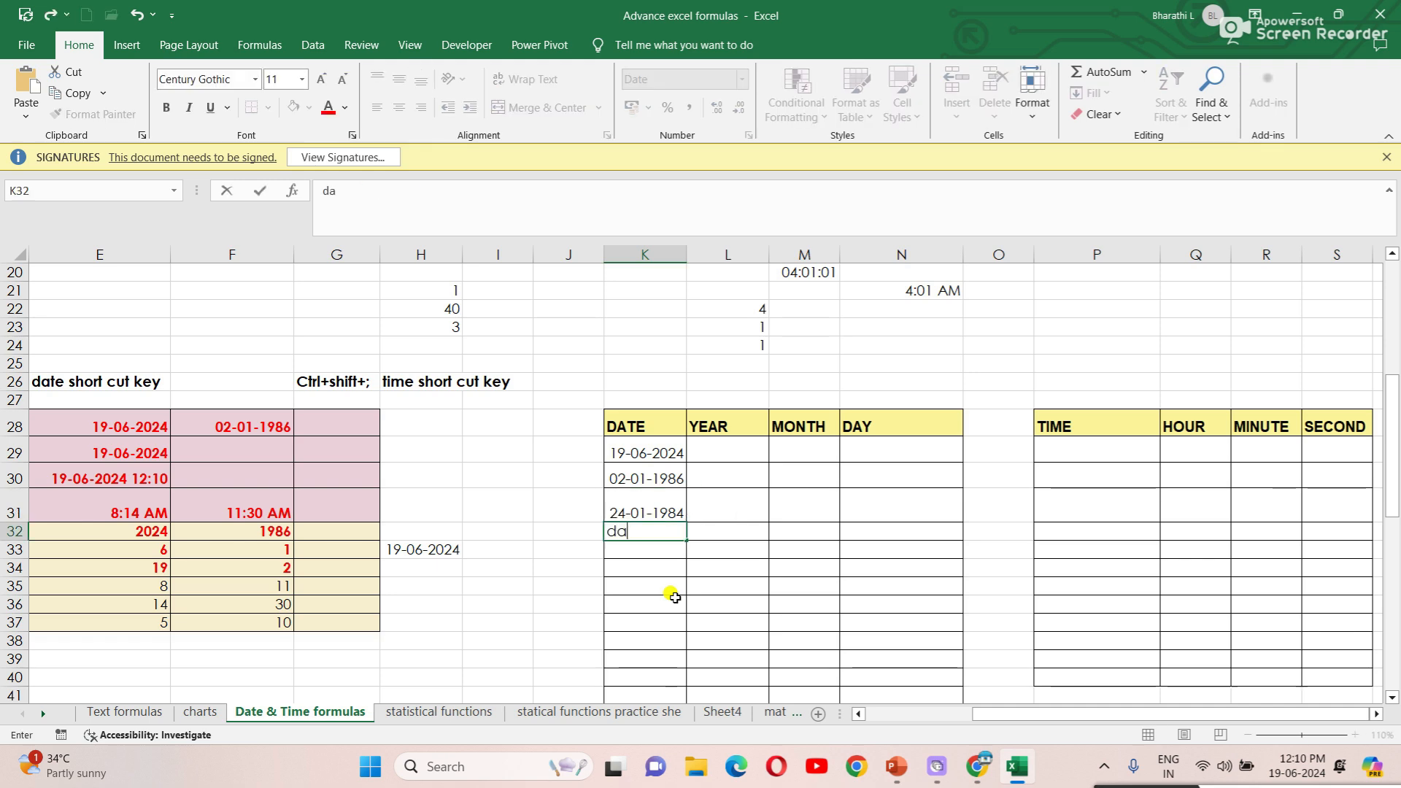
key("BackSpace")
key("BackSpace")
key("BackSpace")
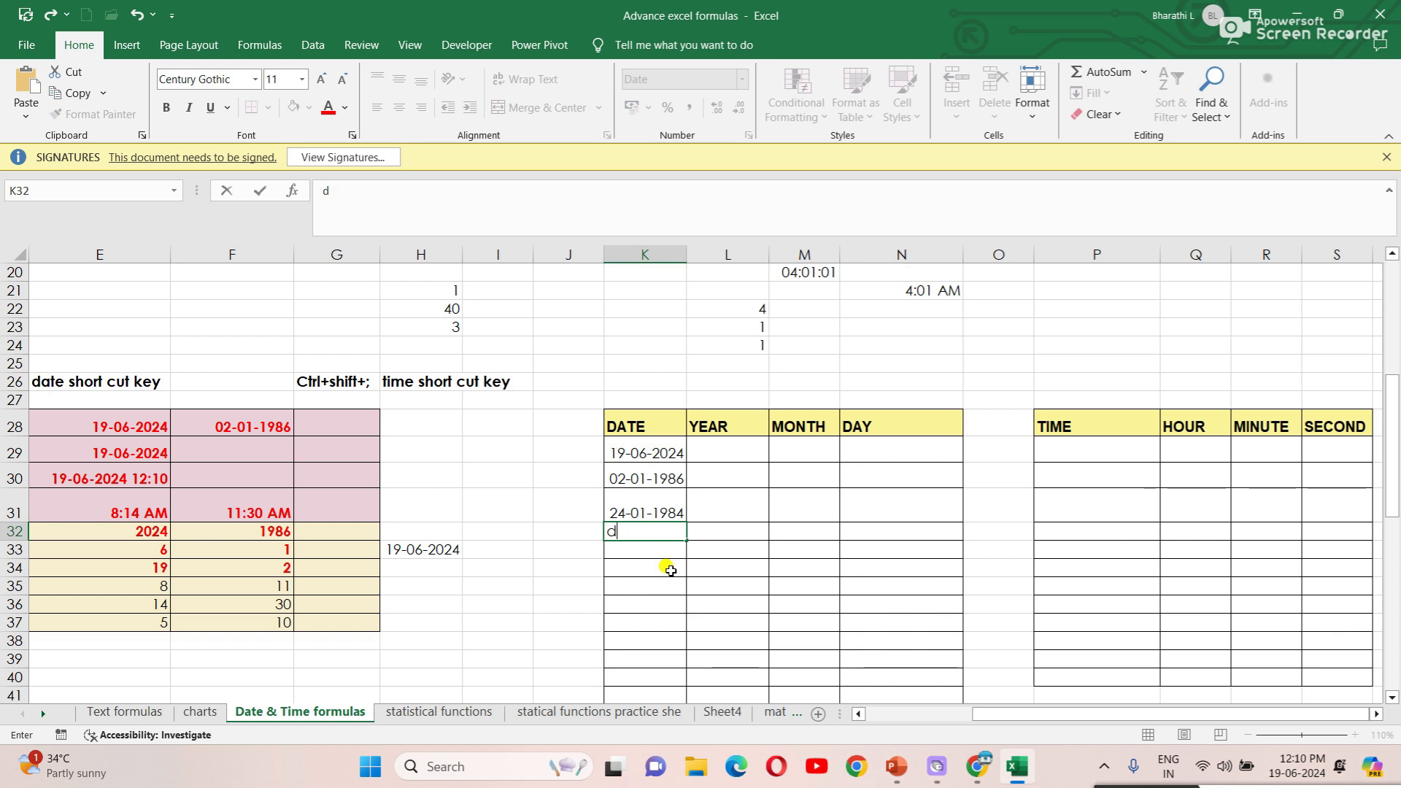
Step: Enter =DATE(2013,10,09) in K32 as the fourth date of the DATE column
type("=")
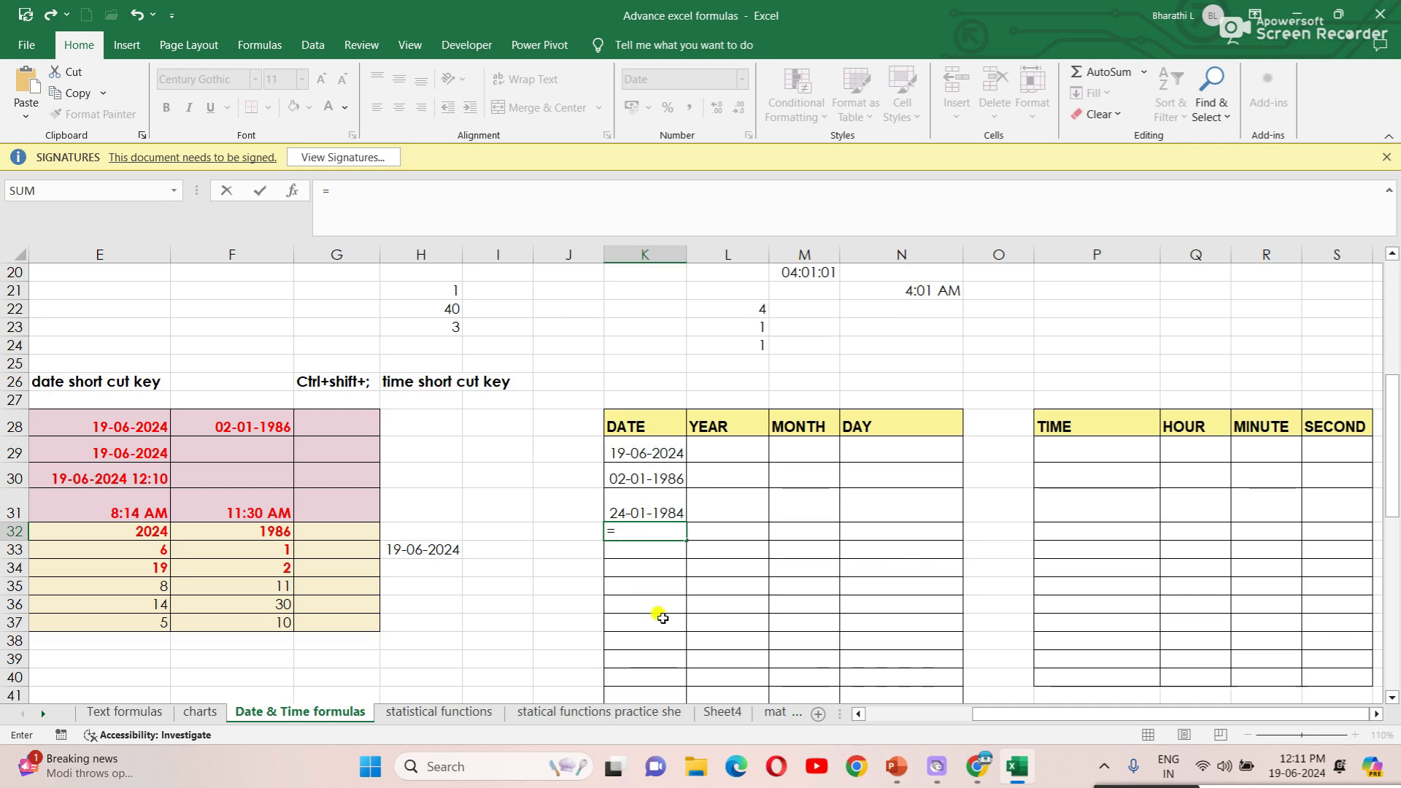
type("date")
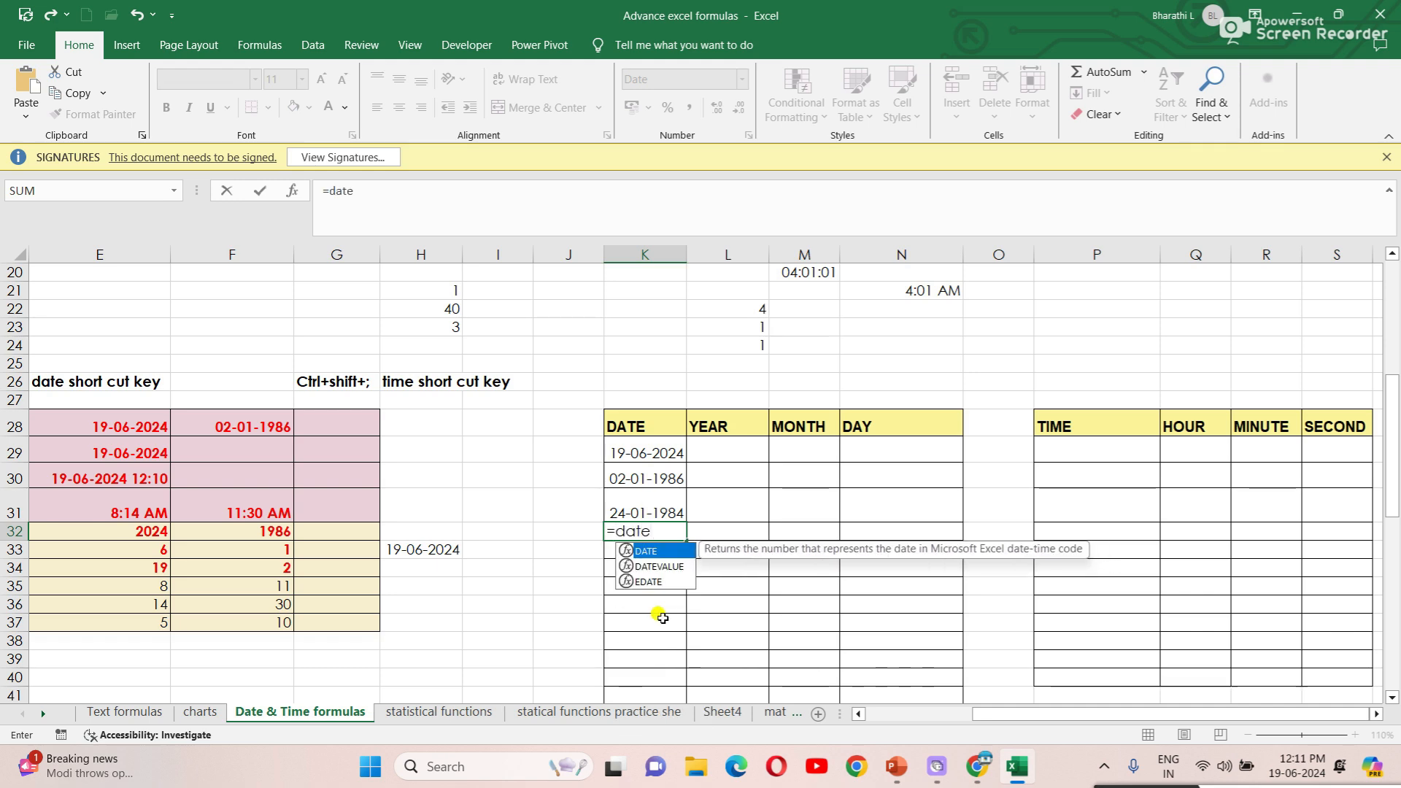
double_click(657, 551)
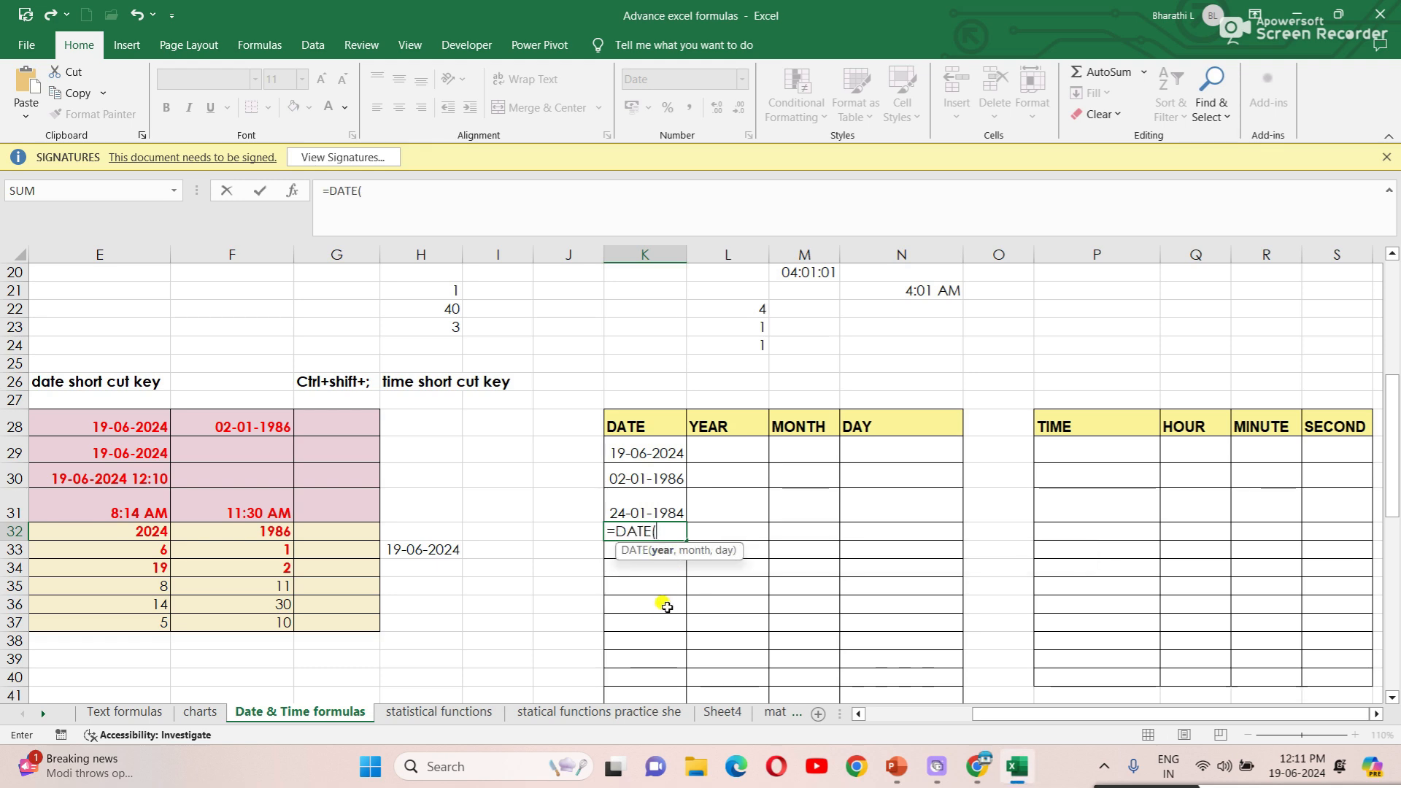
type("2013,")
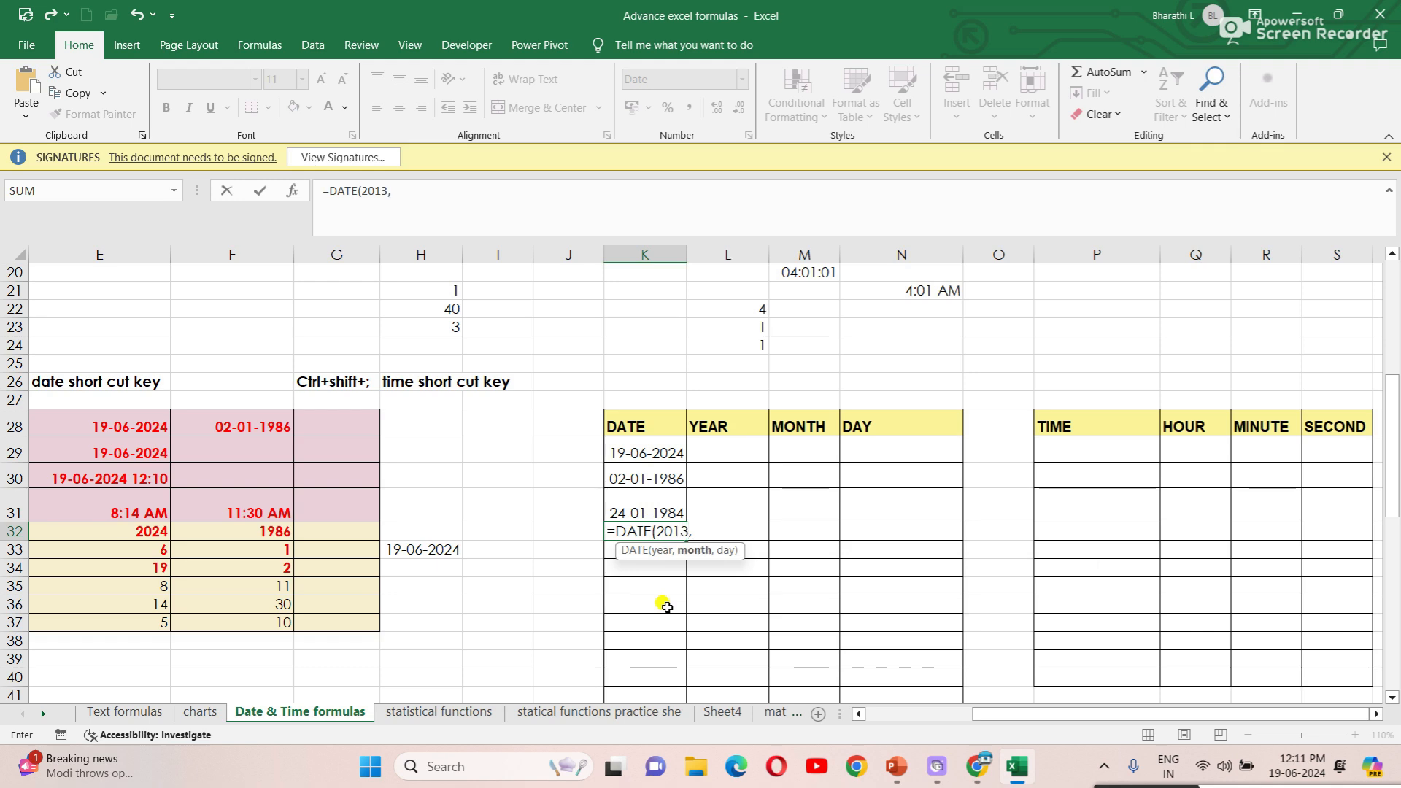
type("0")
type("9")
key("BackSpace")
key("BackSpace")
type("10,")
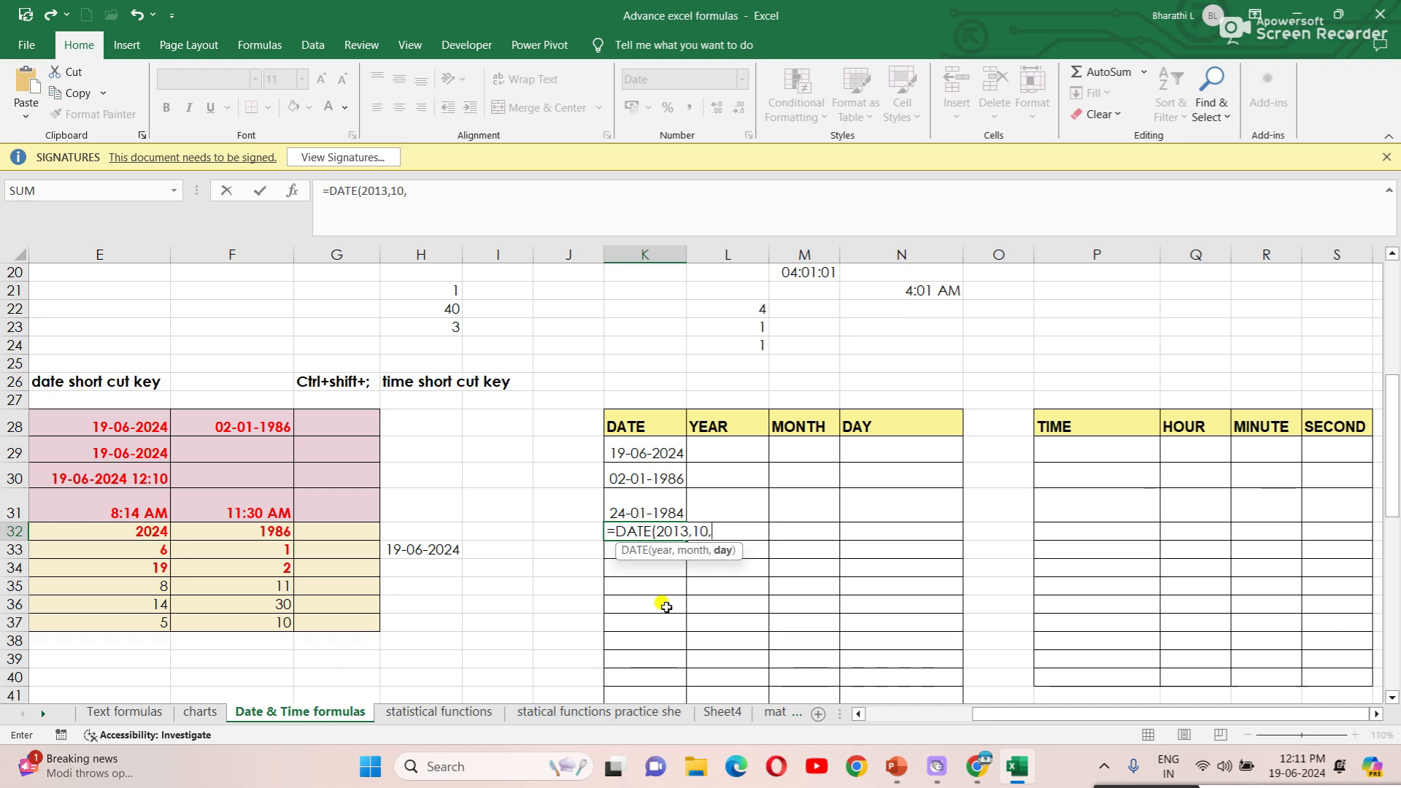
type("09)")
key("Return")
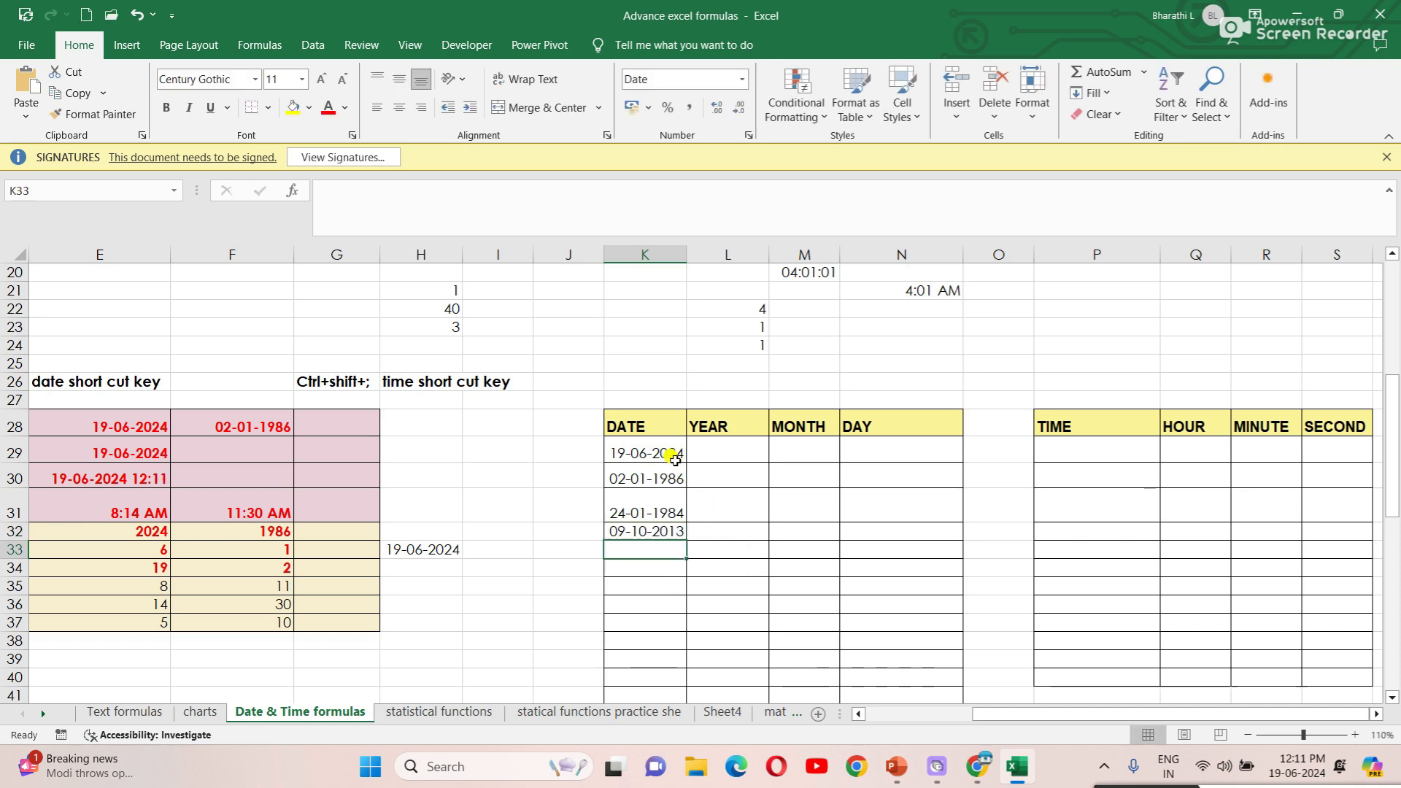
left_click(746, 451)
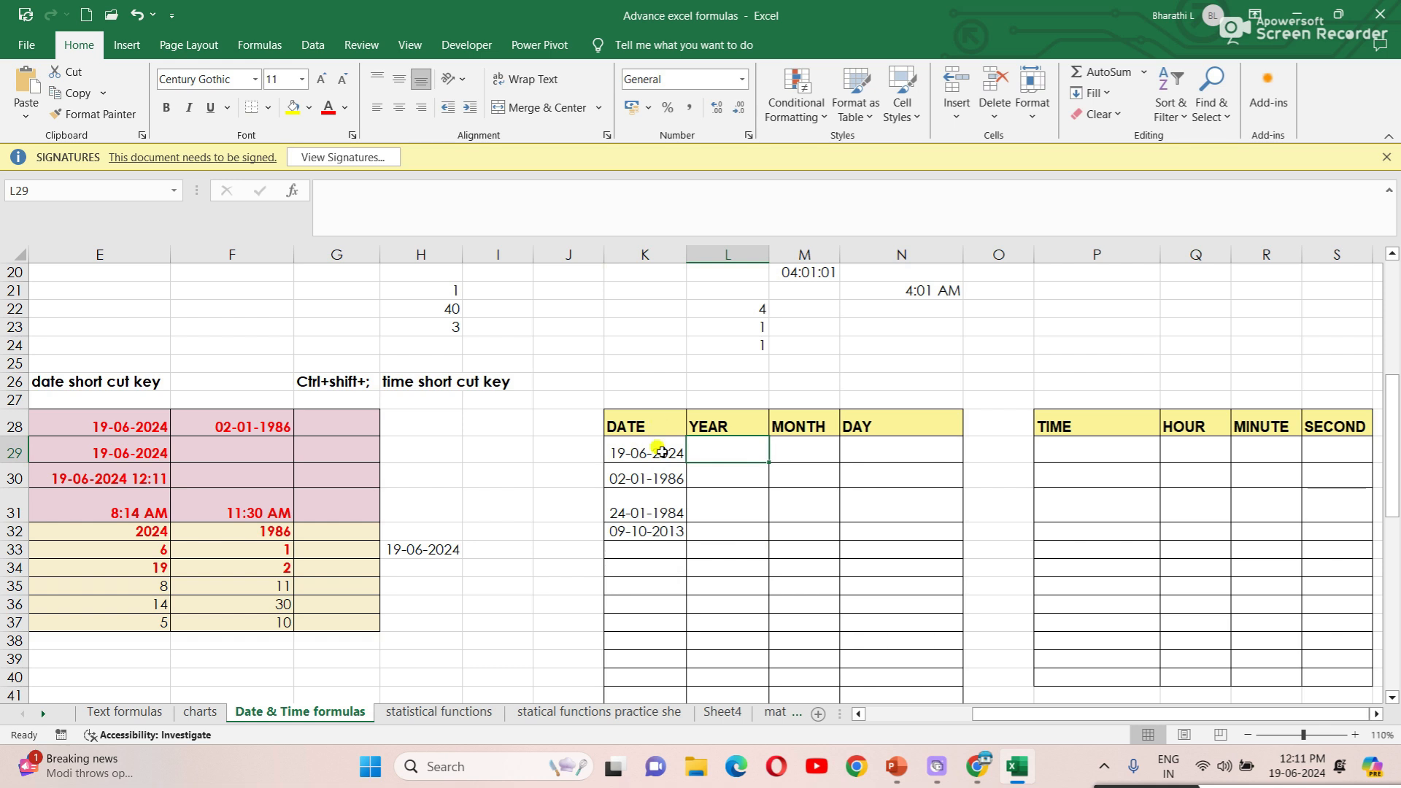
type("=")
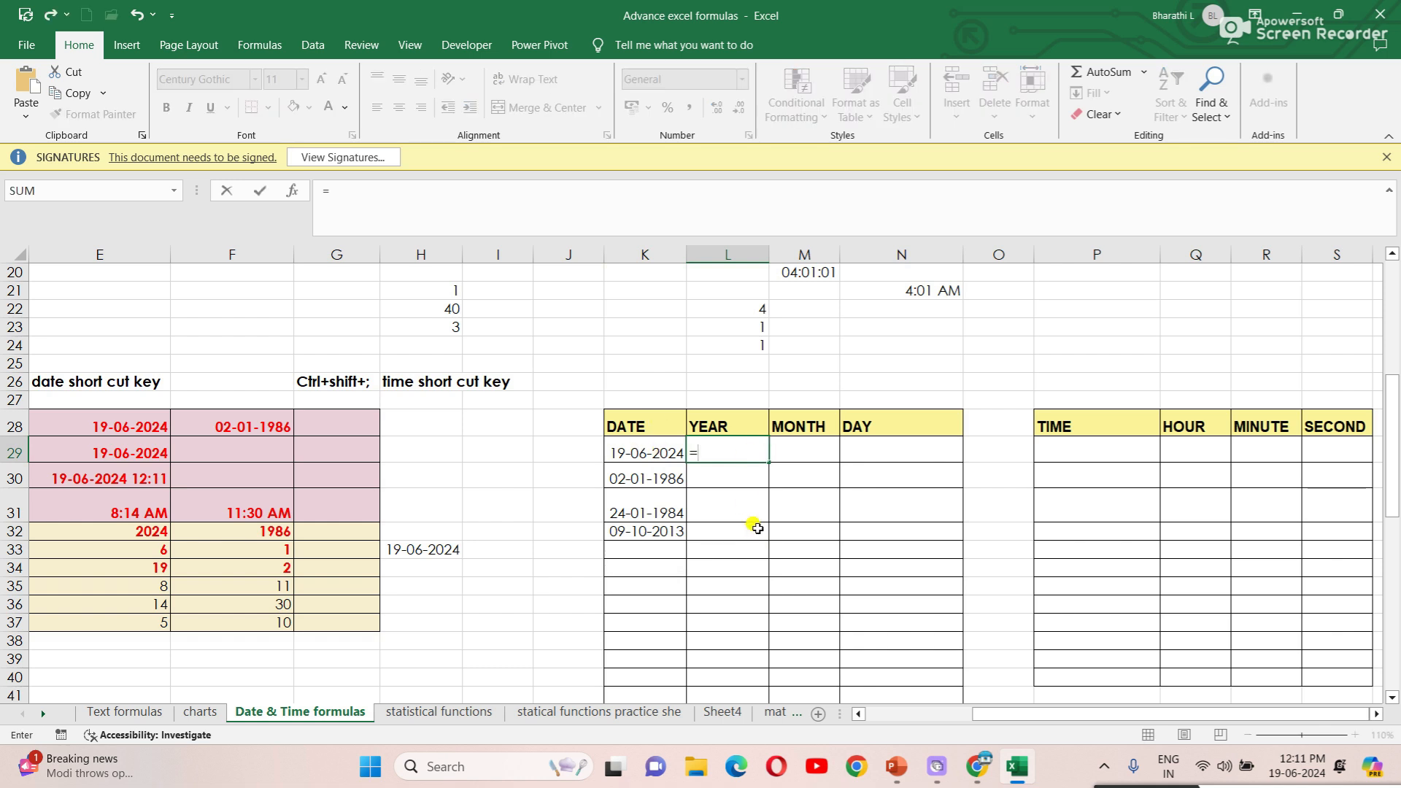
left_click(672, 553)
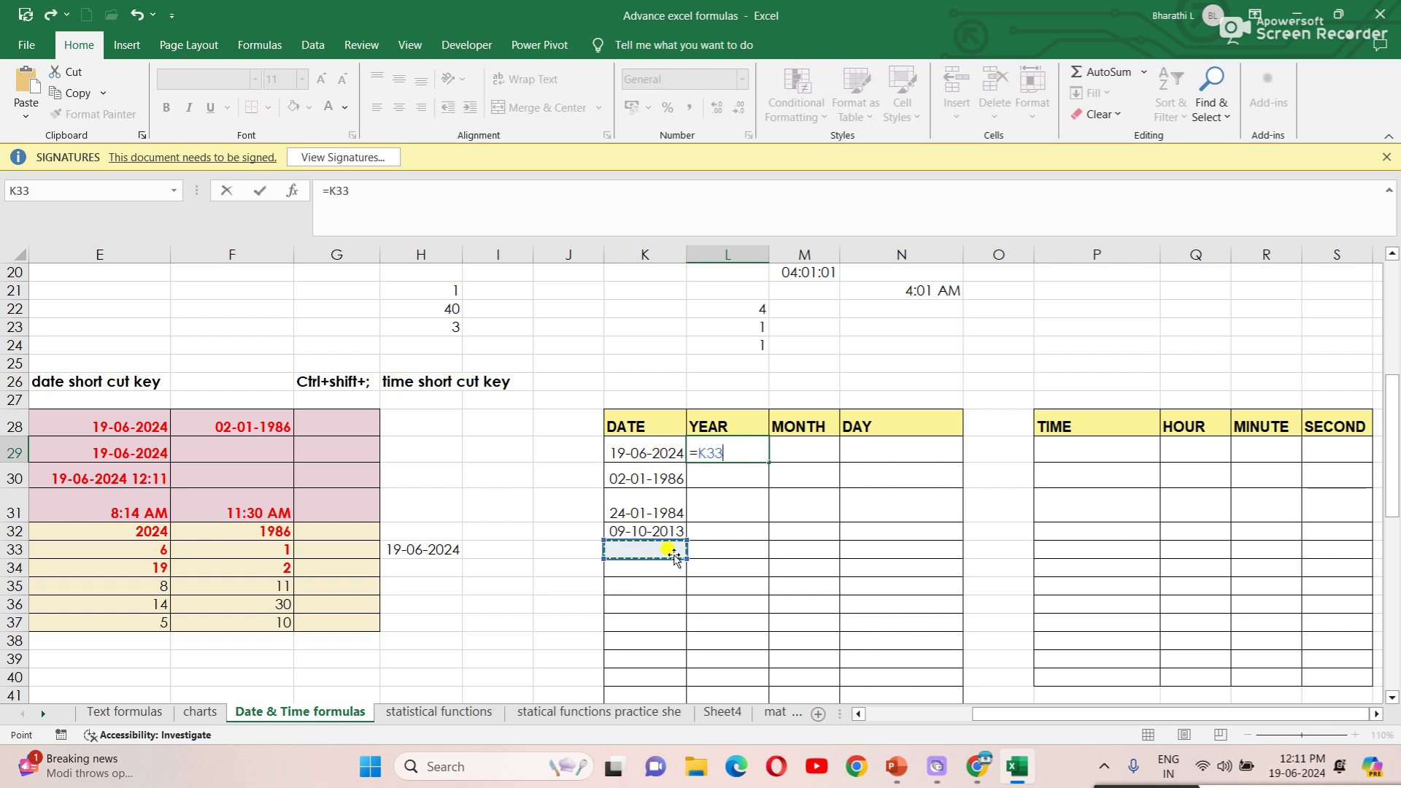
key("BackSpace")
key("BackSpace")
key("BackSpace")
key("BackSpace")
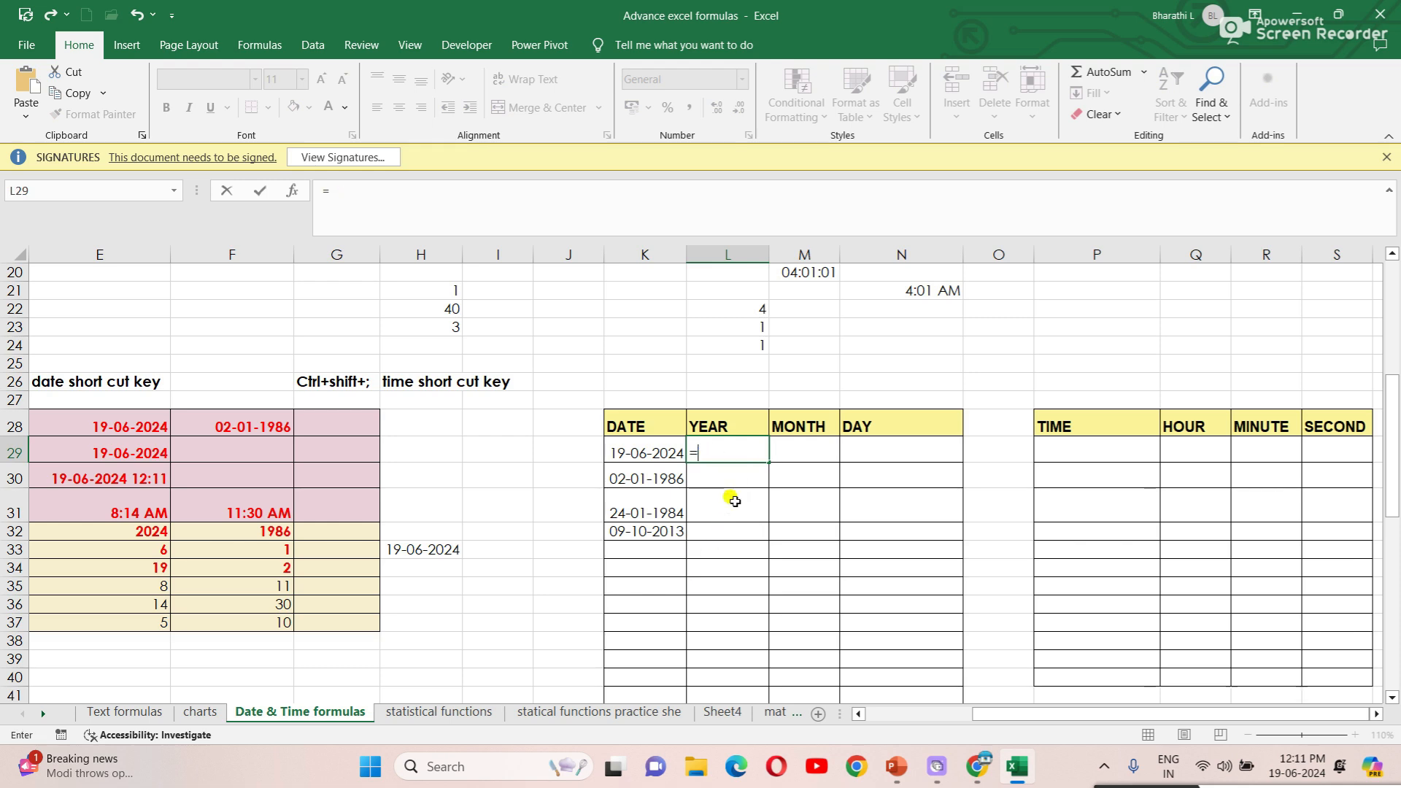
Step: Enter =YEAR(K29) in L29 to extract the year of the first date in the practice table
type("=yea")
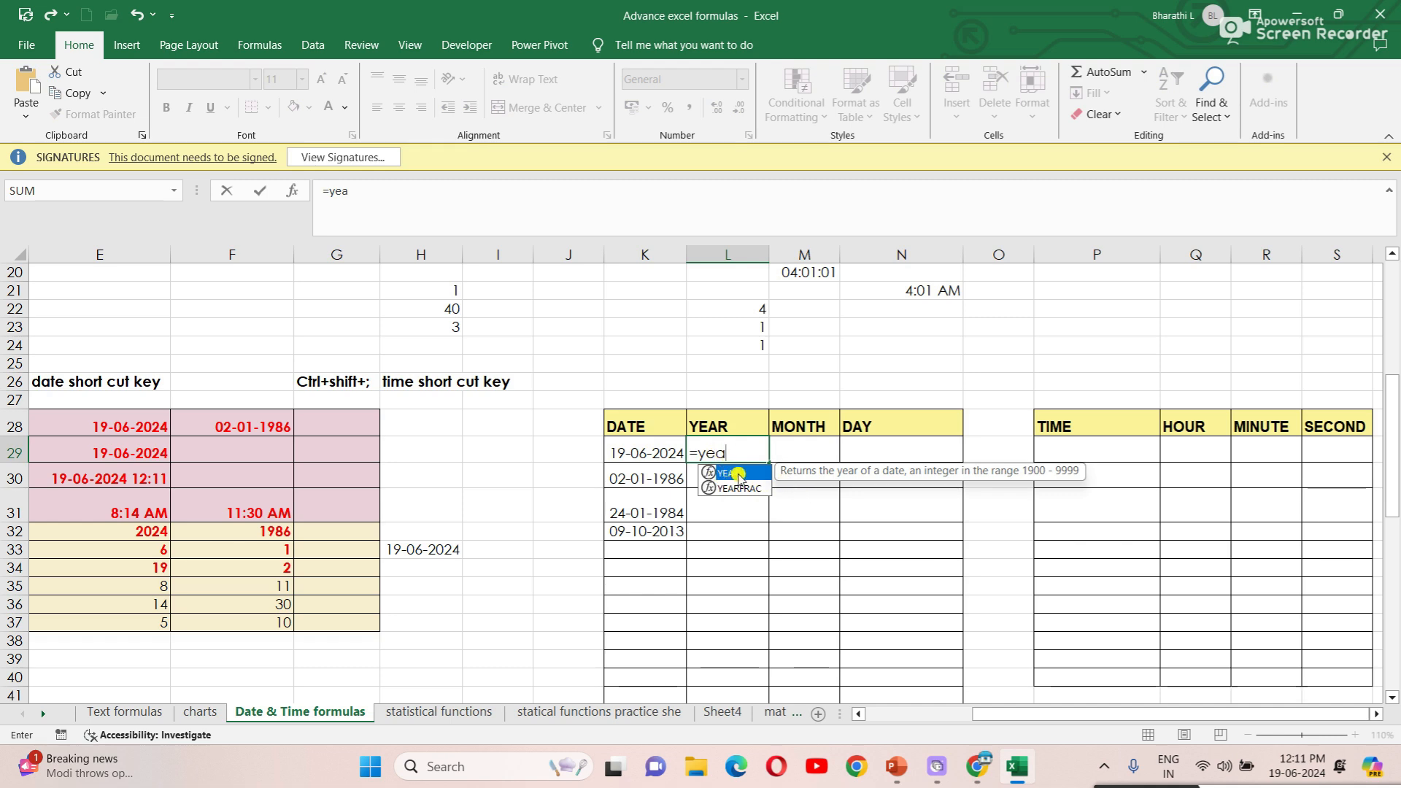
double_click(739, 474)
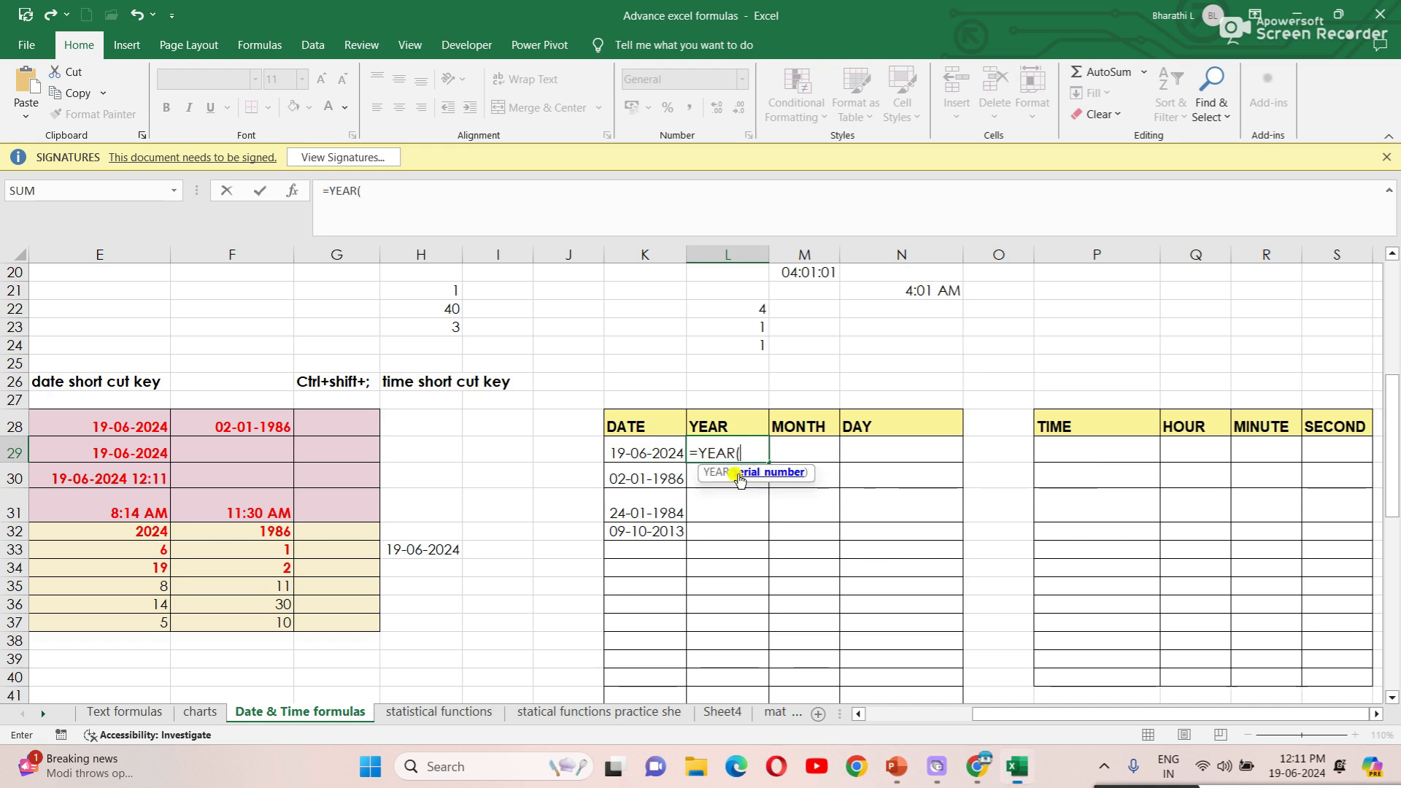
left_click(662, 453)
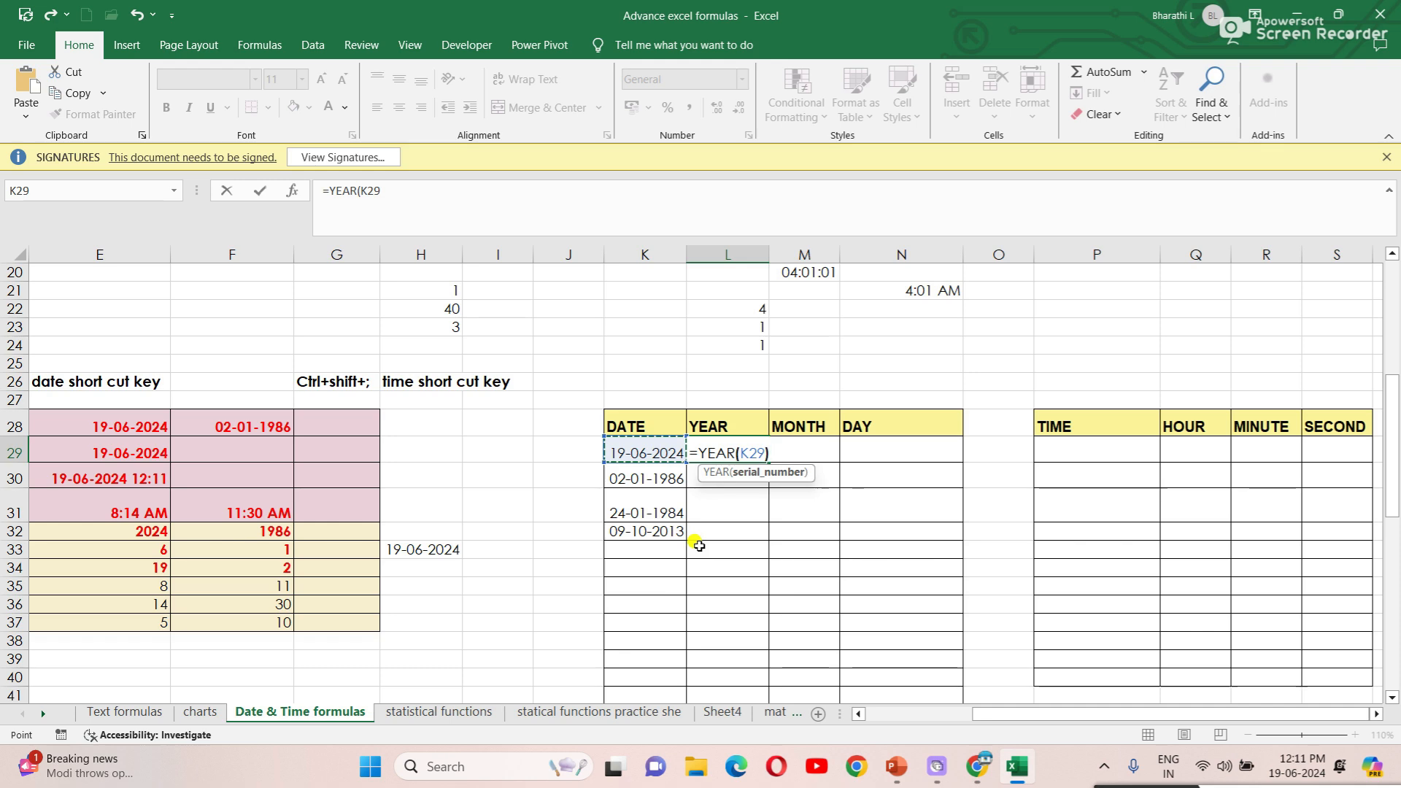
key("Return")
Step: Fill the YEAR formula from L29 down to L32 for the remaining dates
left_click(754, 450)
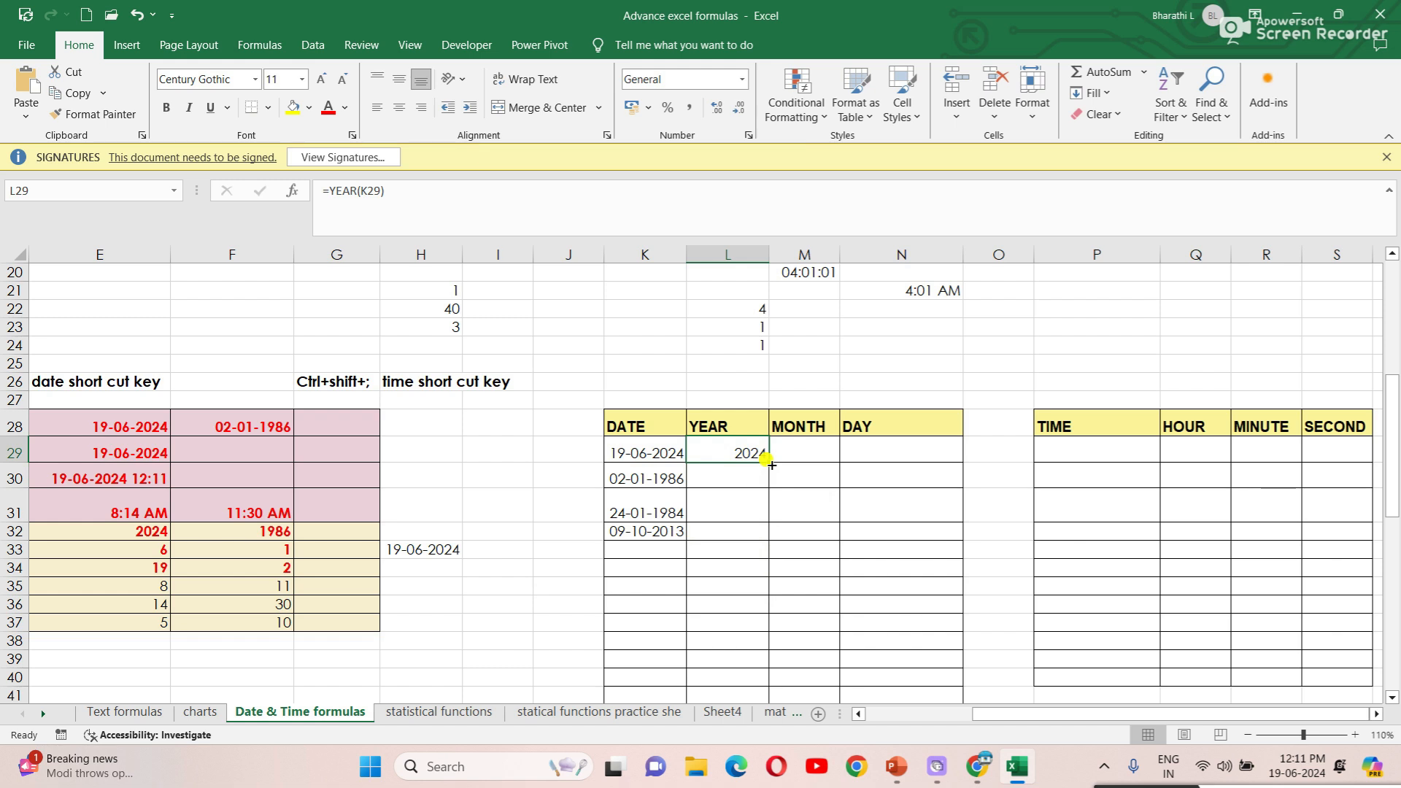
left_click_drag(771, 460, 755, 533)
left_click(803, 584)
left_click(753, 501)
left_click(749, 481)
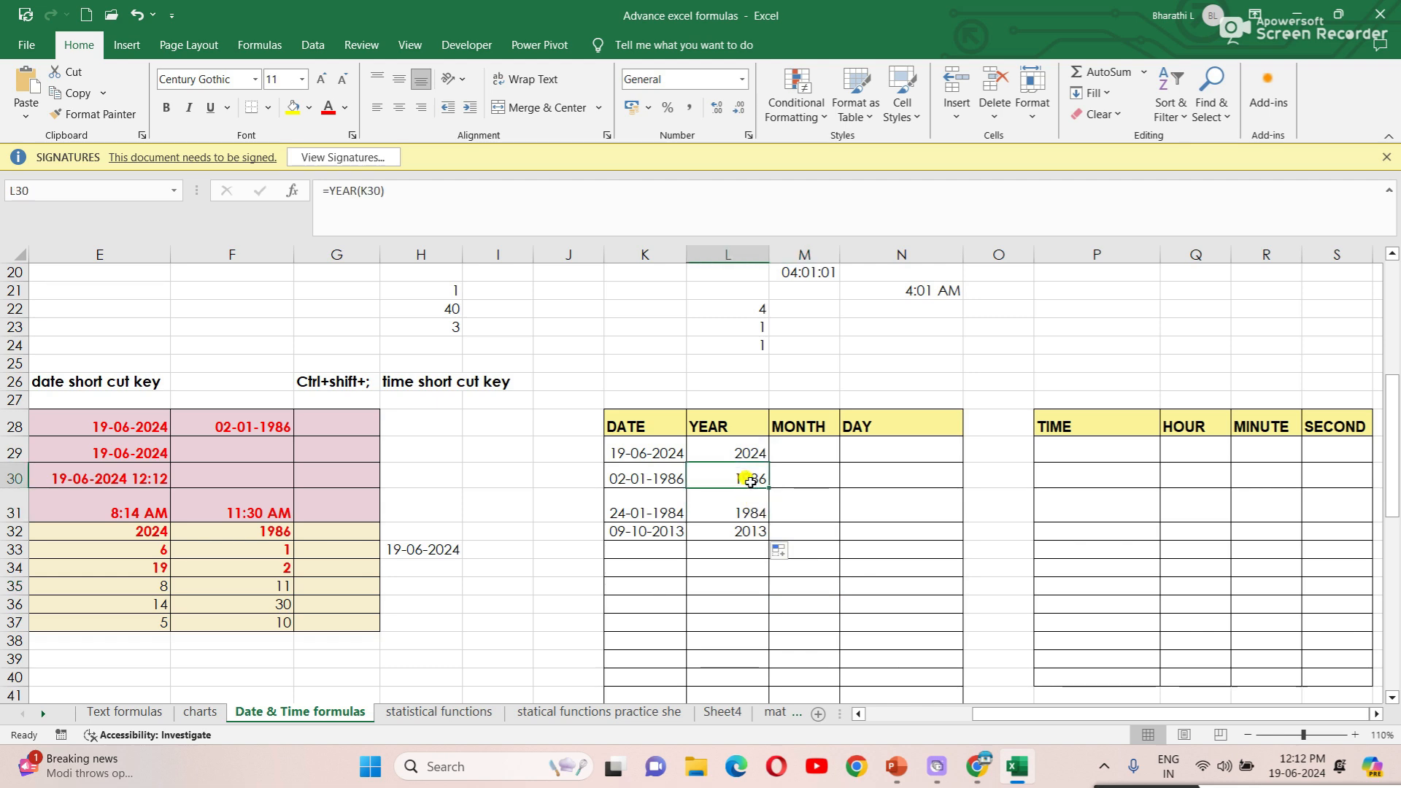
Step: Enter =MONTH(K29) in M29 to extract the month of the first date
left_click(790, 461)
type("=")
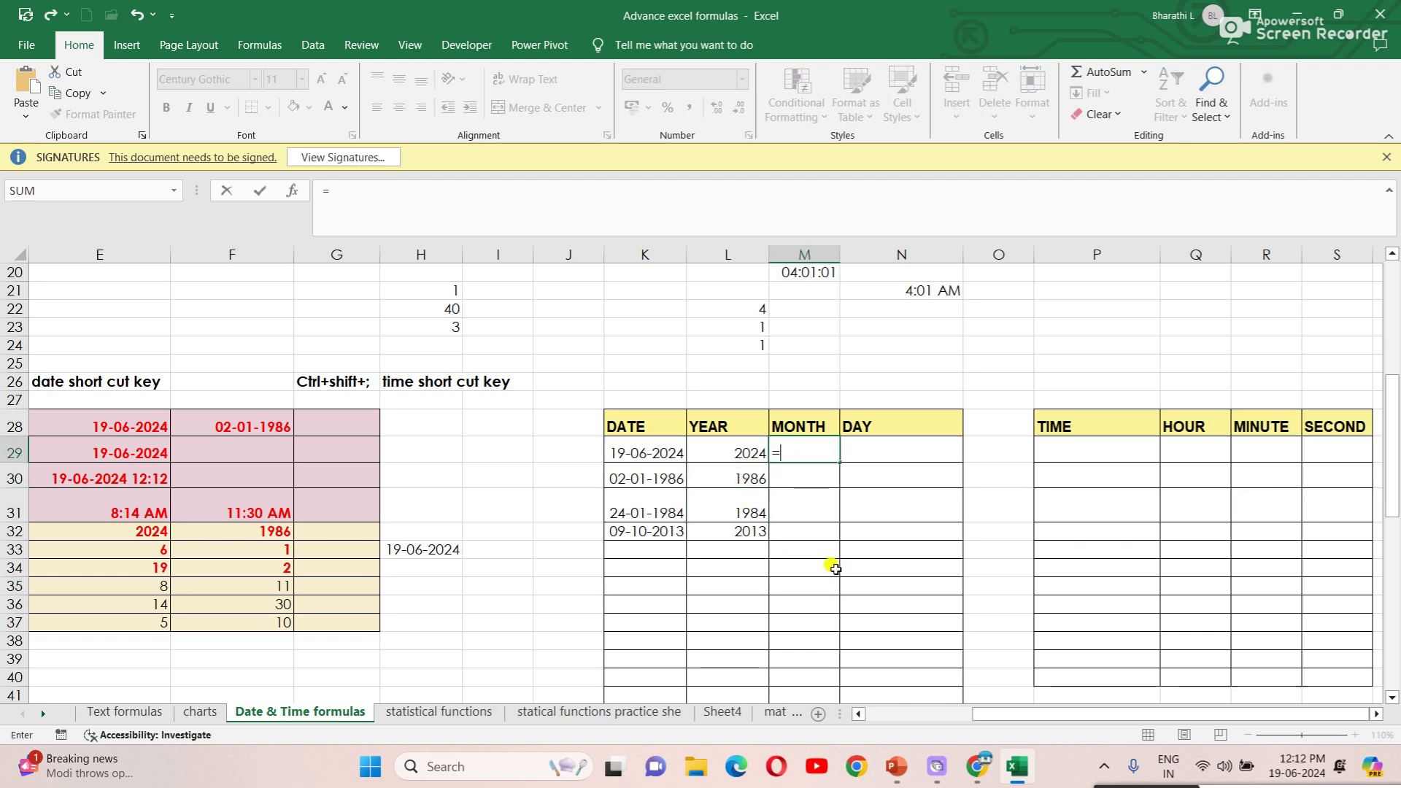
type("mon")
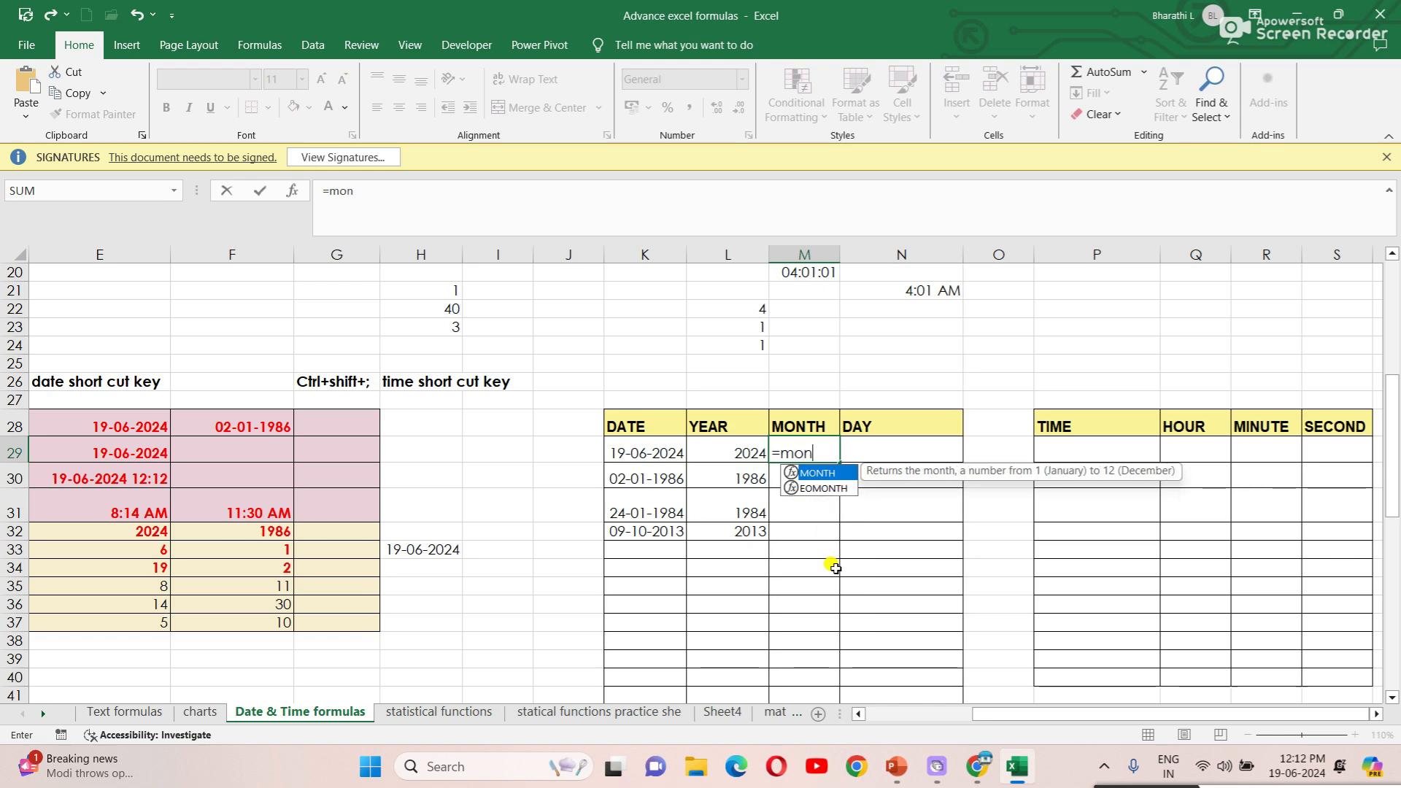
double_click(821, 475)
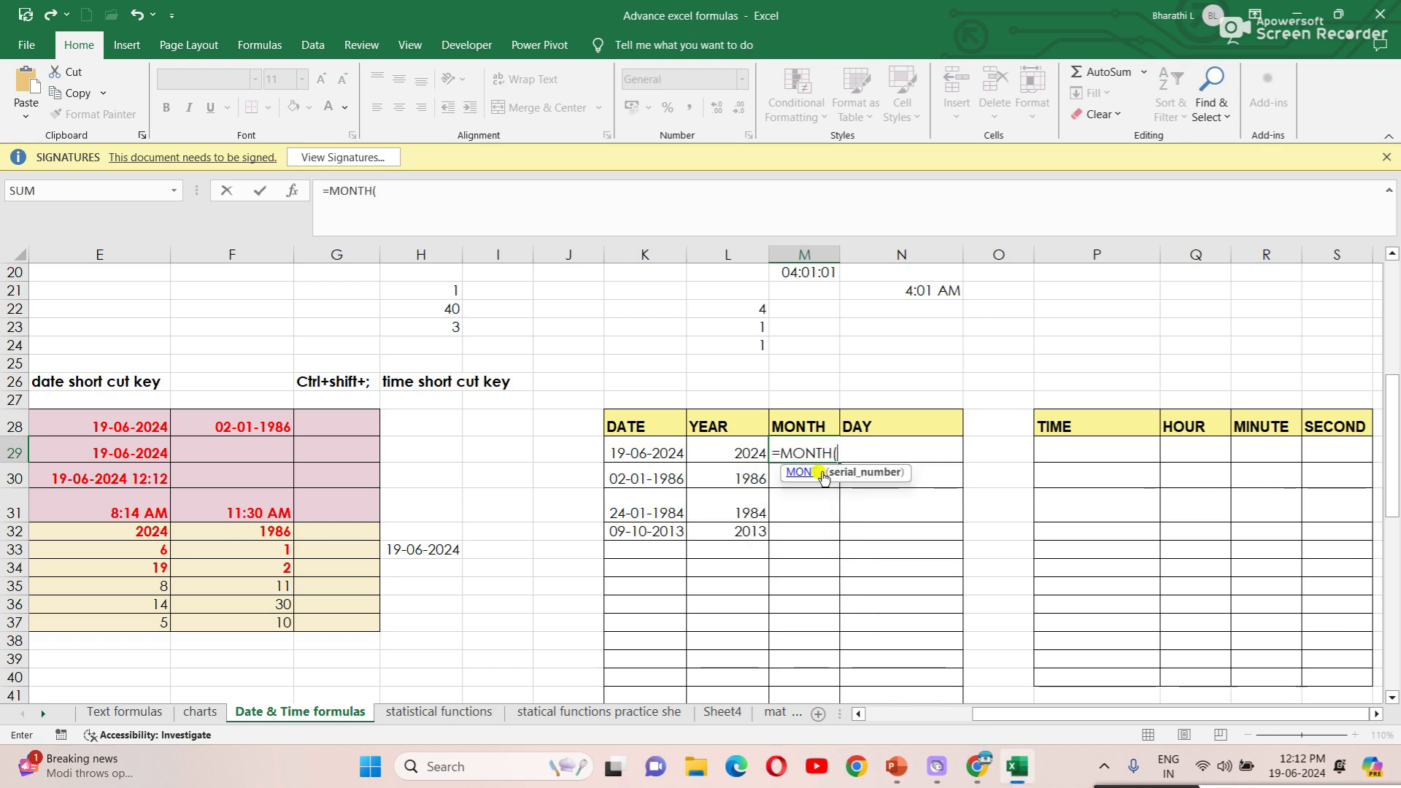
left_click(645, 457)
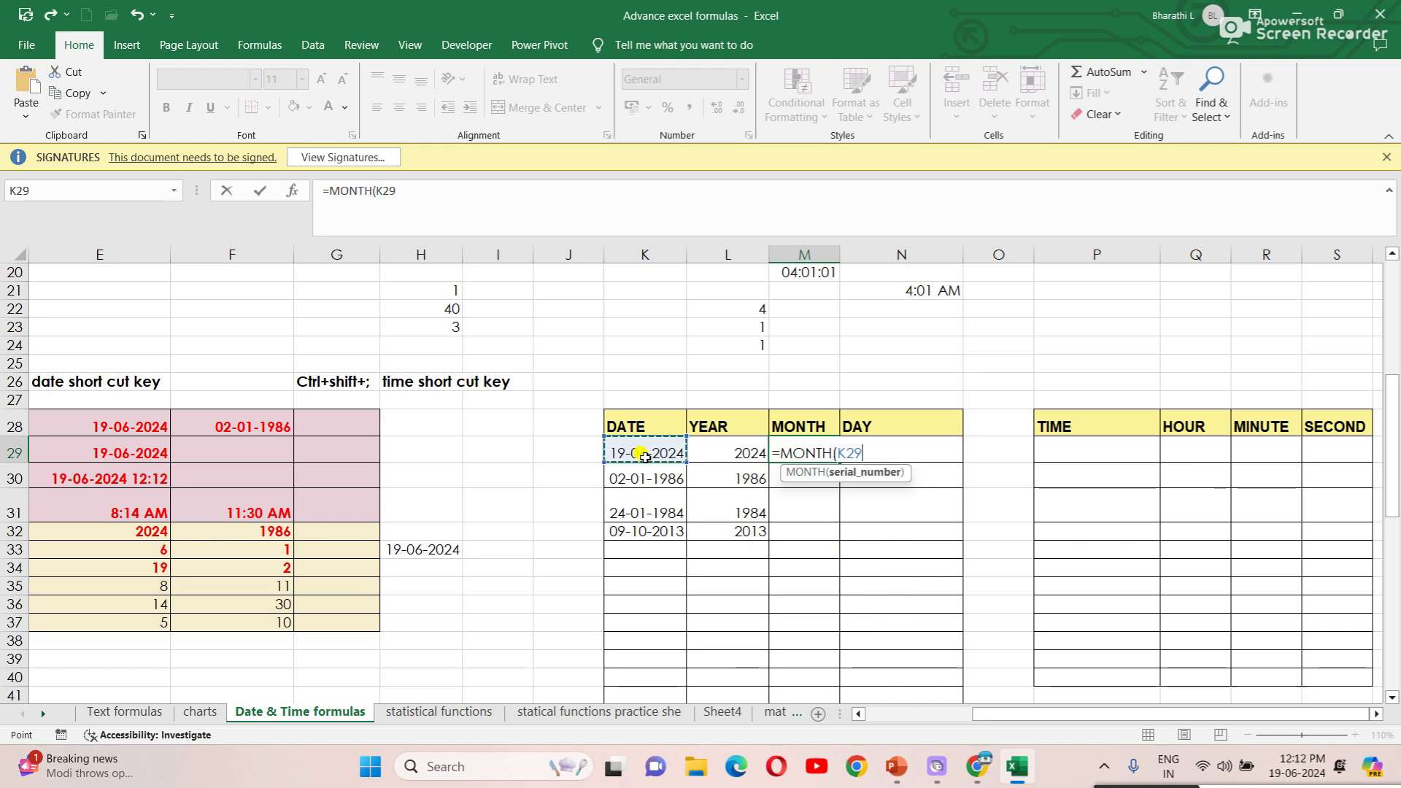
type(")")
key("Return")
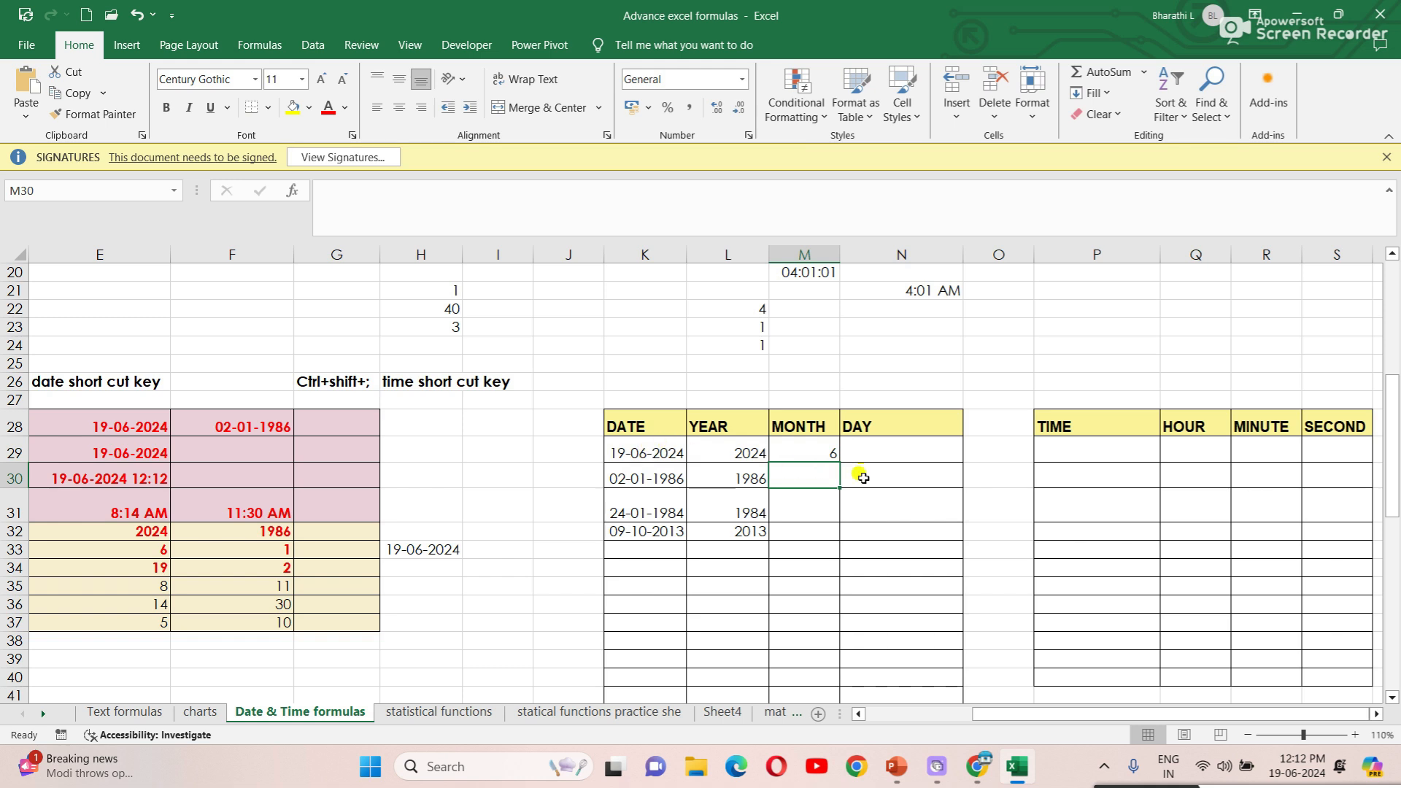
Step: Fill the MONTH formula from M29 down to M32 for the remaining dates
left_click(807, 447)
left_click_drag(839, 462, 822, 542)
left_click(822, 602)
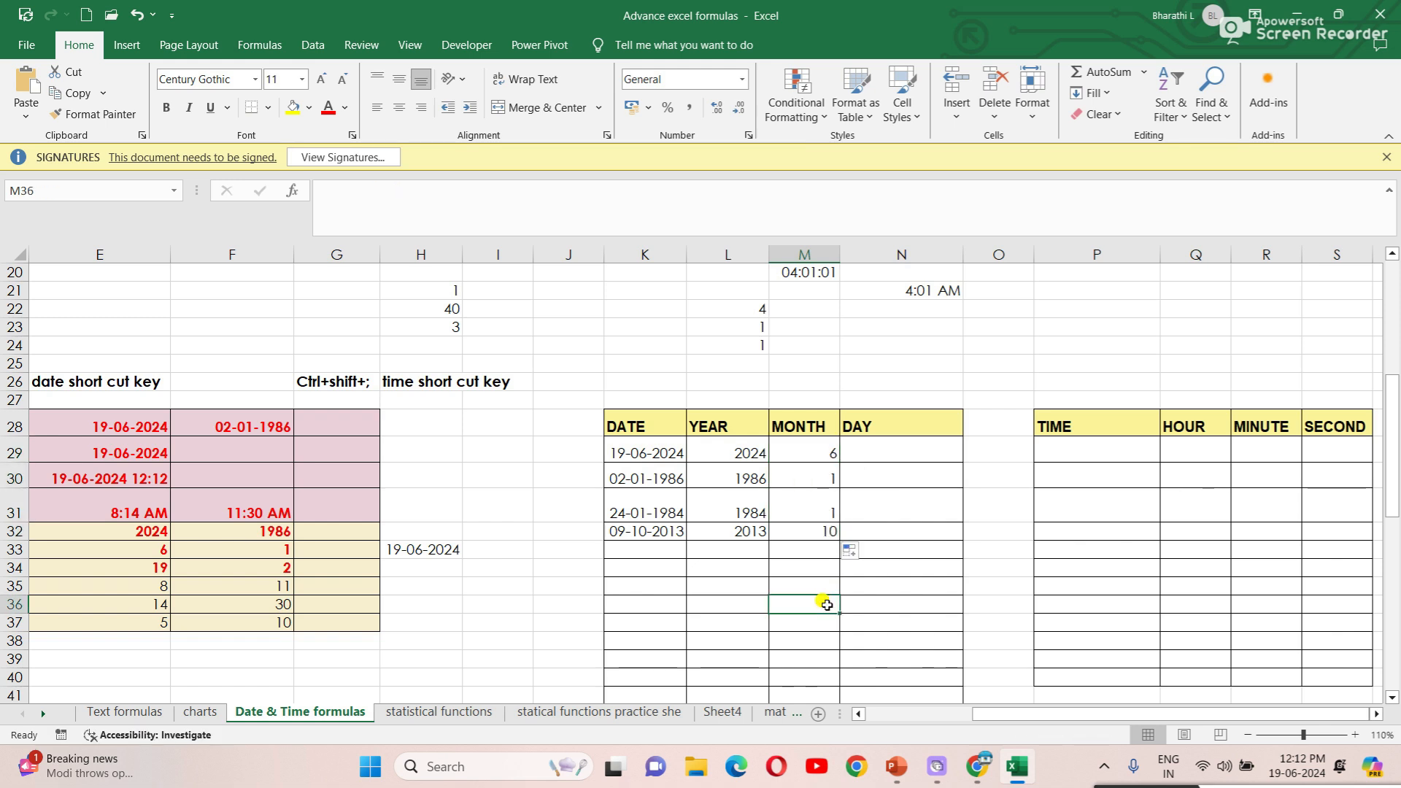
Step: Change the month argument of the DATE formula in K30 to 3 and check the linked month in M30
left_click(639, 478)
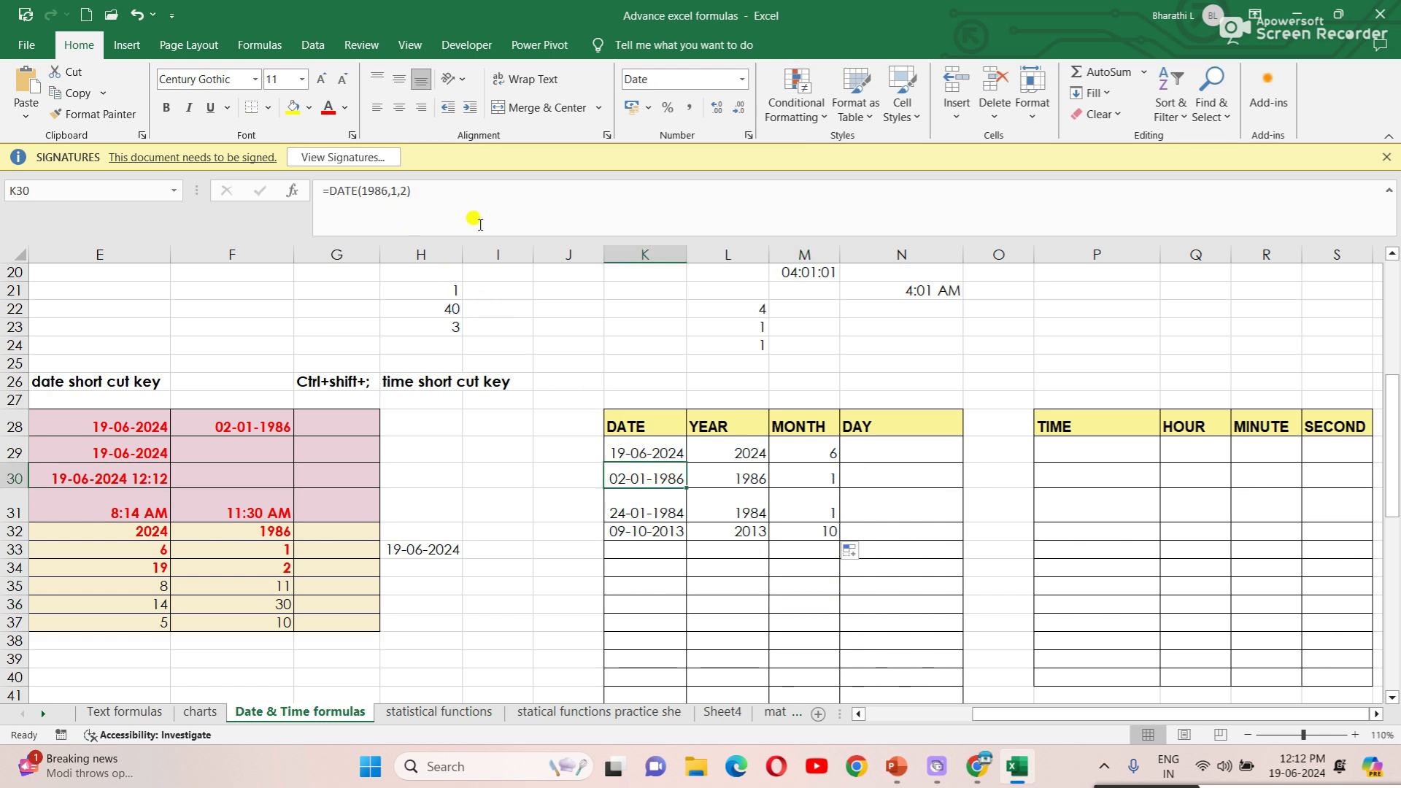
left_click(396, 191)
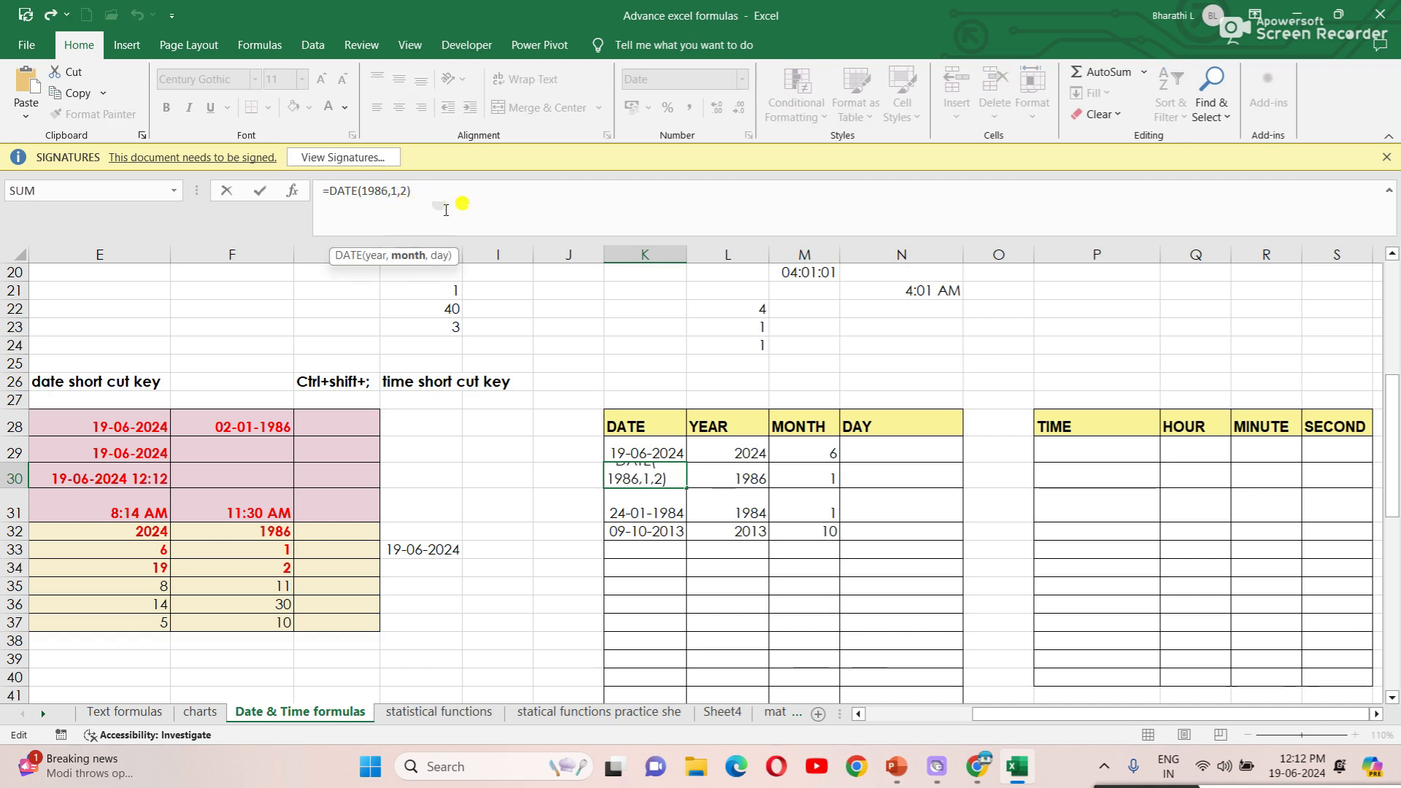
key("BackSpace")
type("3")
key("Return")
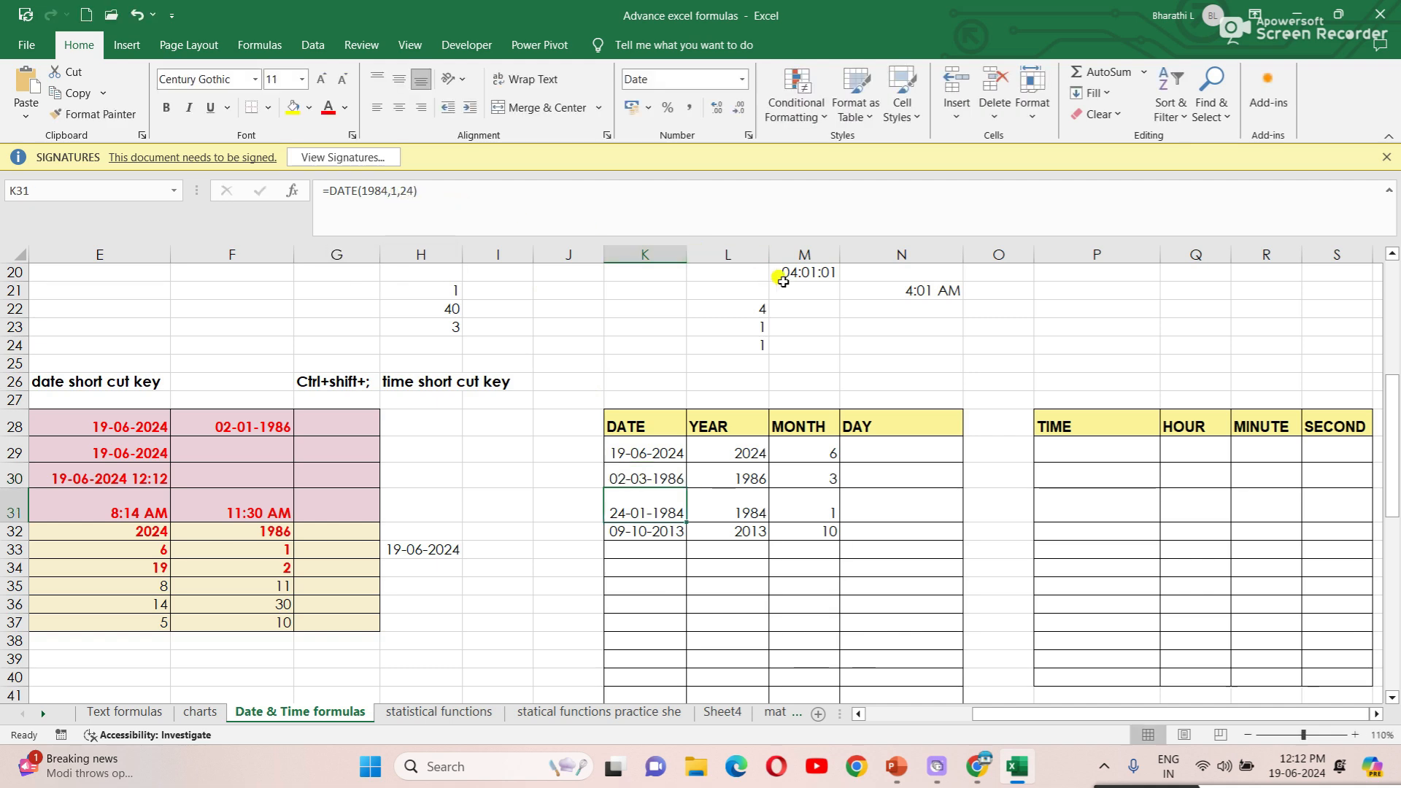
left_click(831, 473)
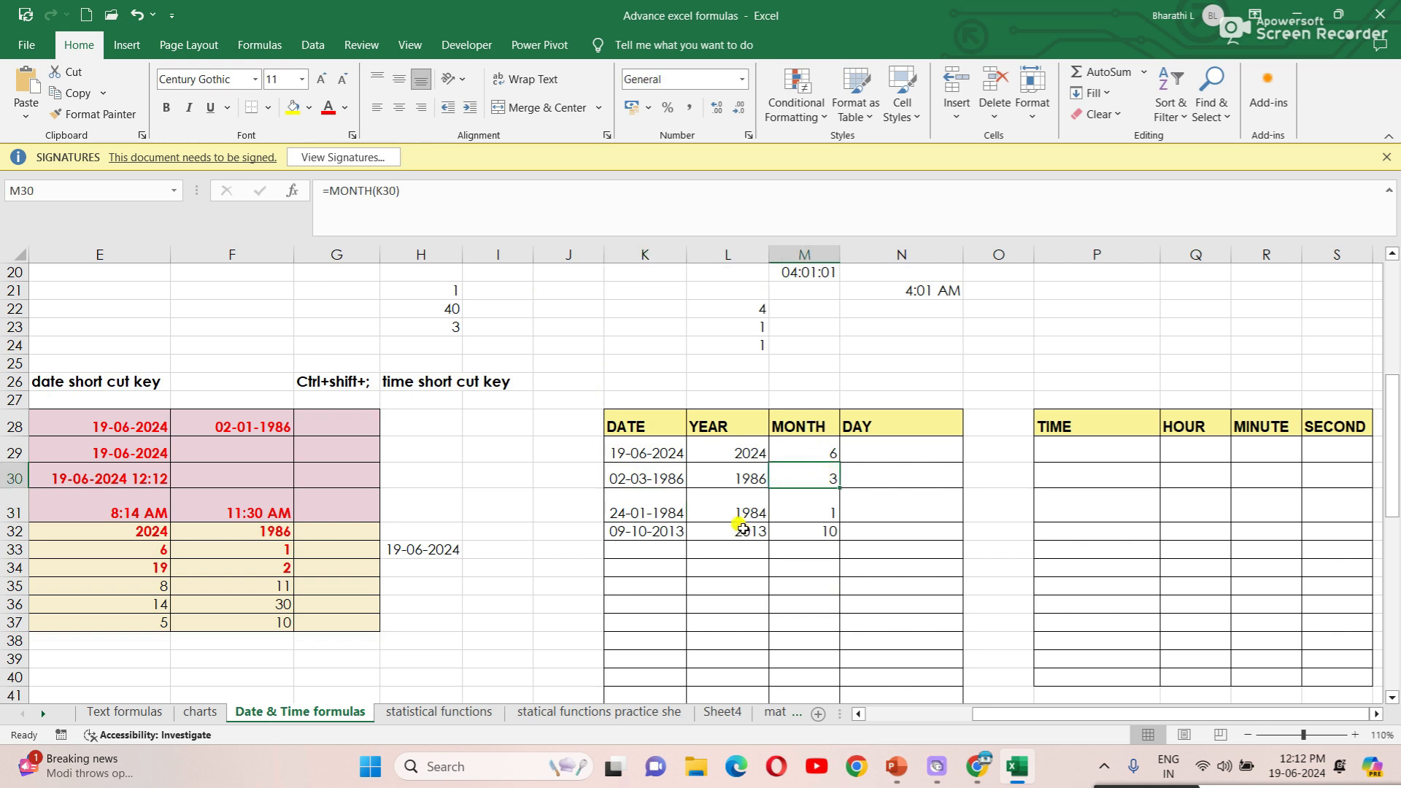
Step: Change the year argument of the DATE formula in K31 to 1985
left_click(668, 456)
left_click(711, 453)
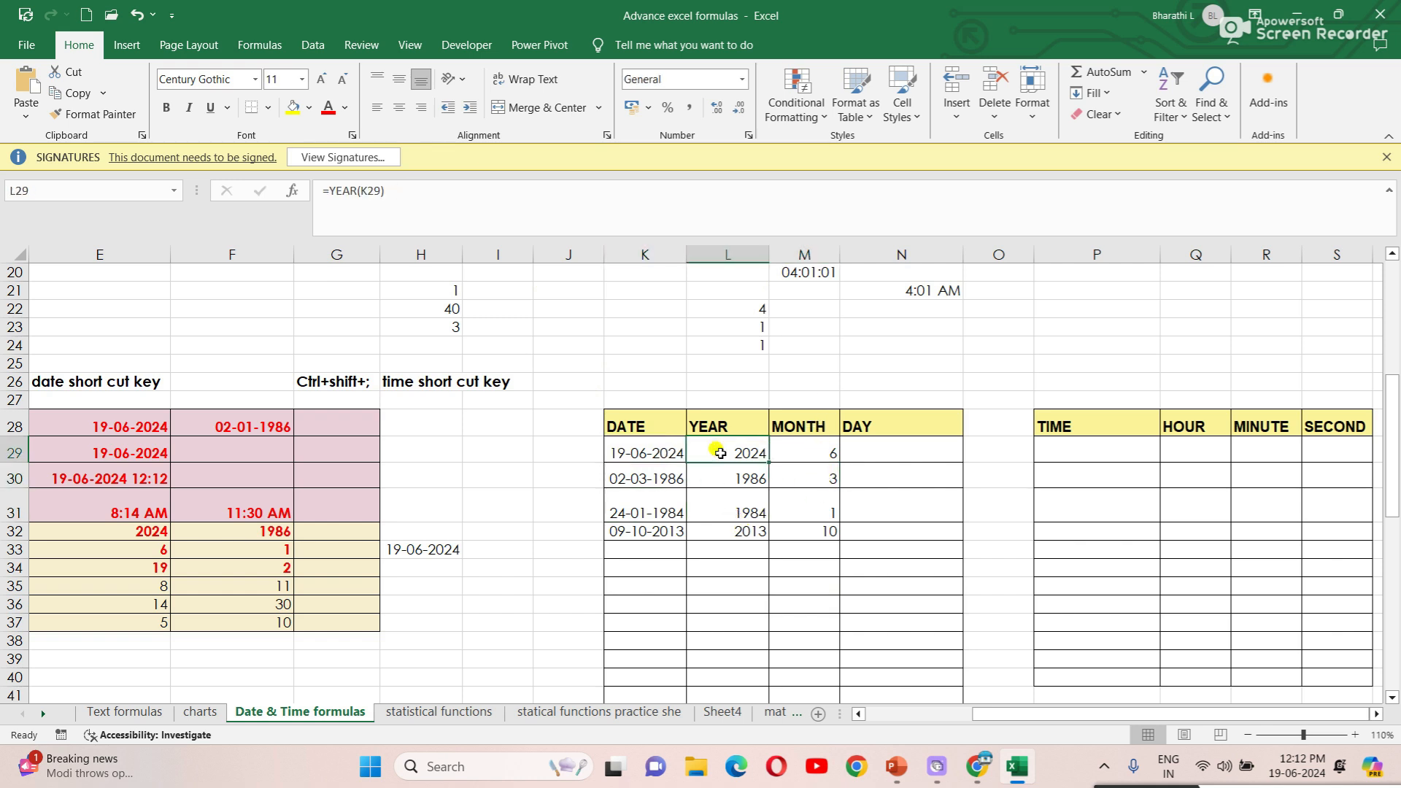
left_click(666, 508)
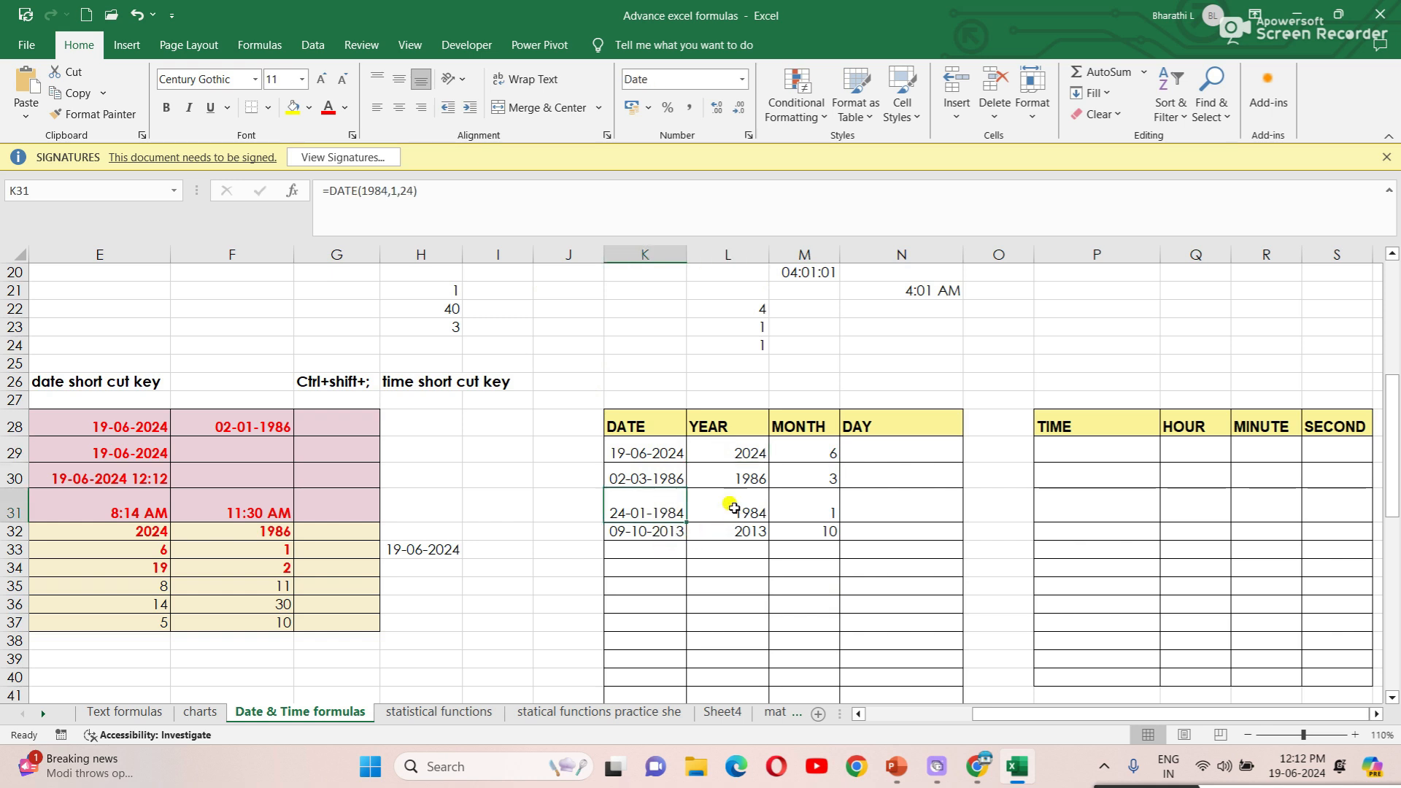
left_click(386, 191)
key("BackSpace")
type("5")
key("Return")
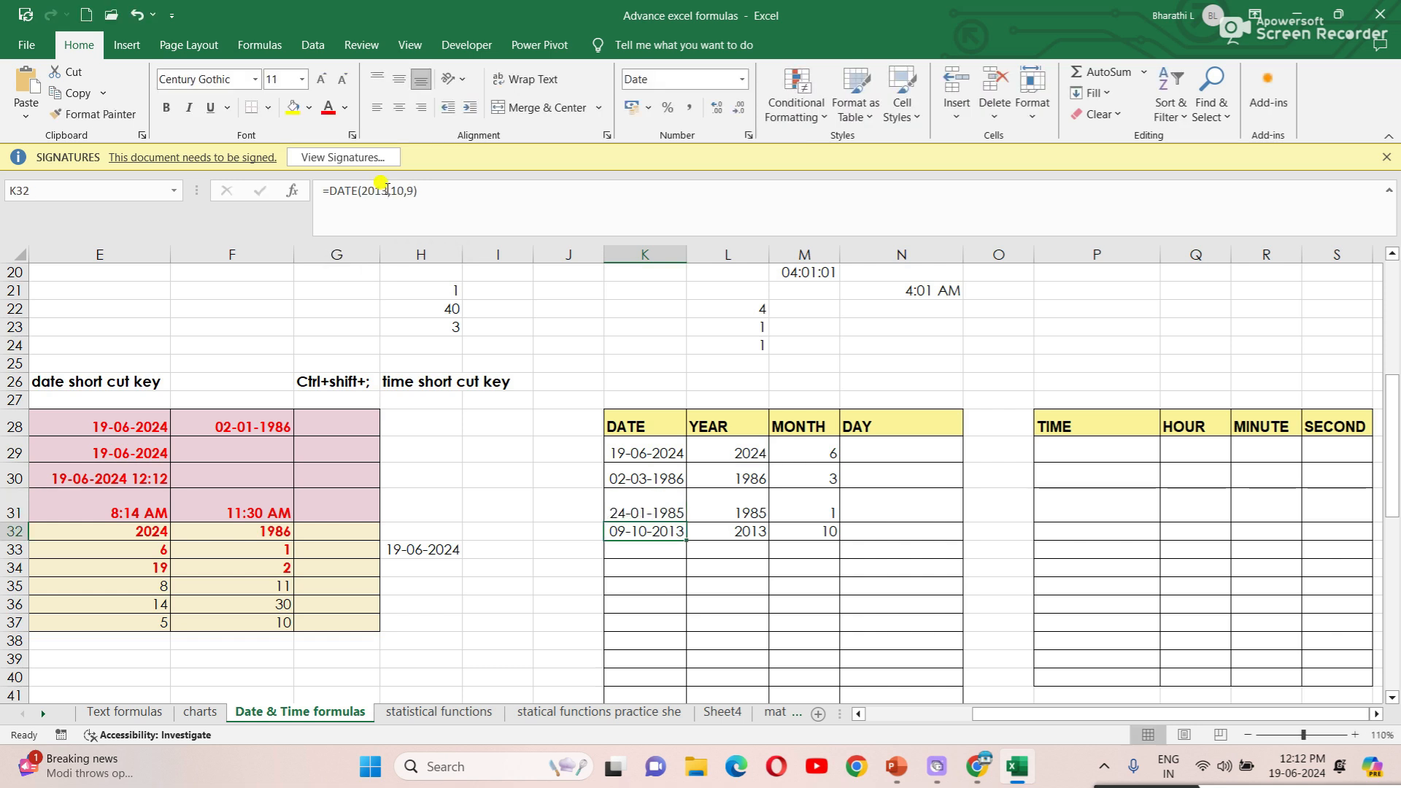
left_click(832, 600)
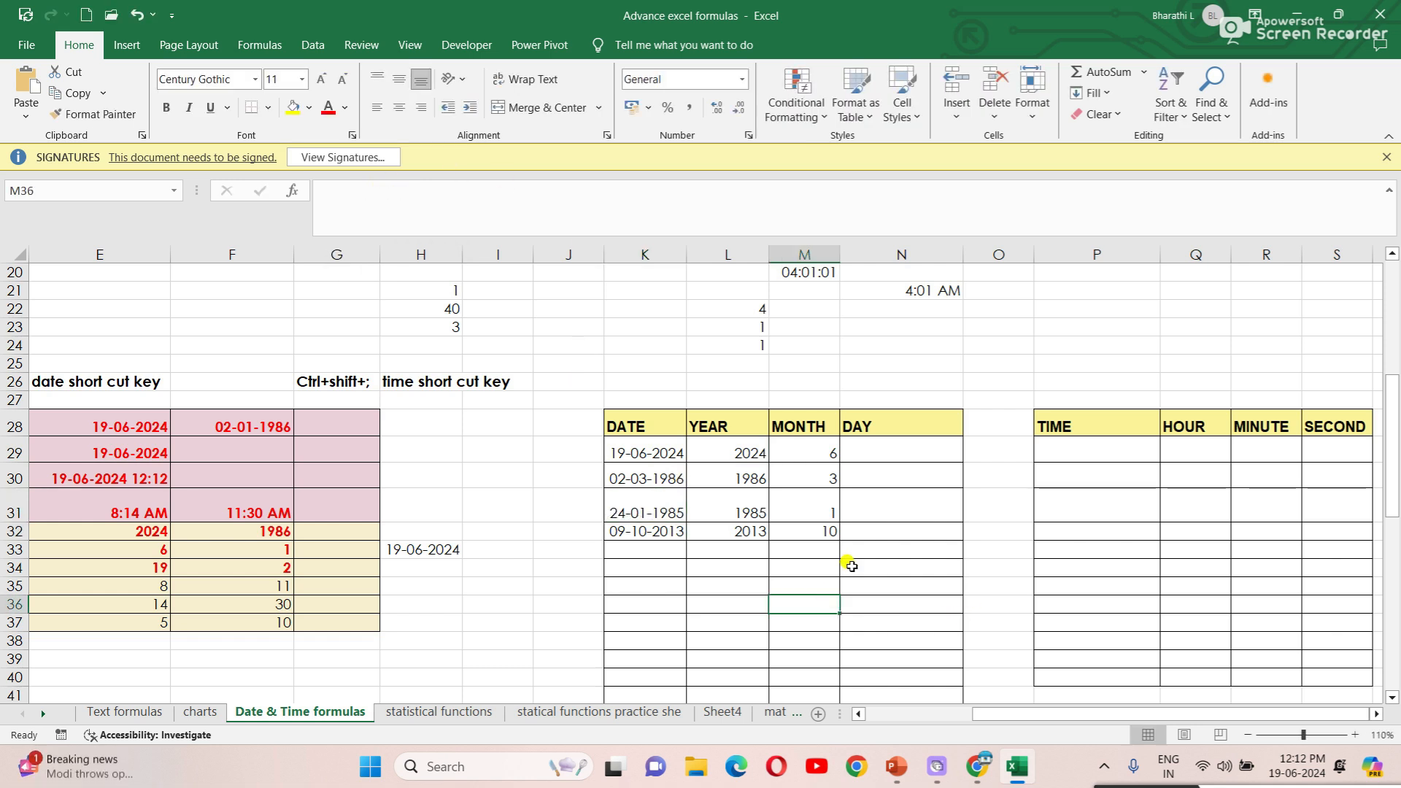
Step: Enter =DAY(K29) in N29 to extract the day of the first date
left_click(851, 452)
left_click(642, 454)
left_click(898, 453)
type("=day")
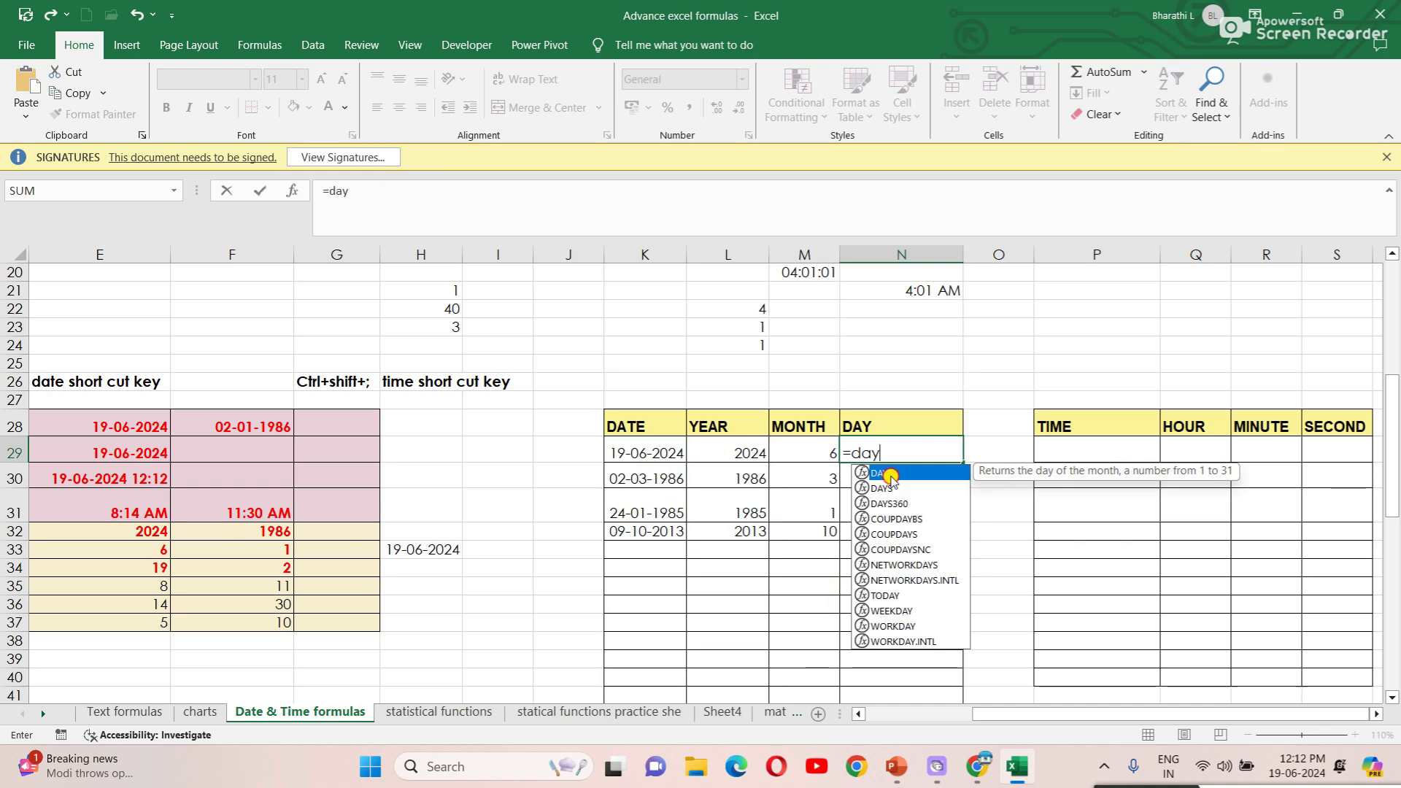
double_click(891, 474)
left_click(672, 453)
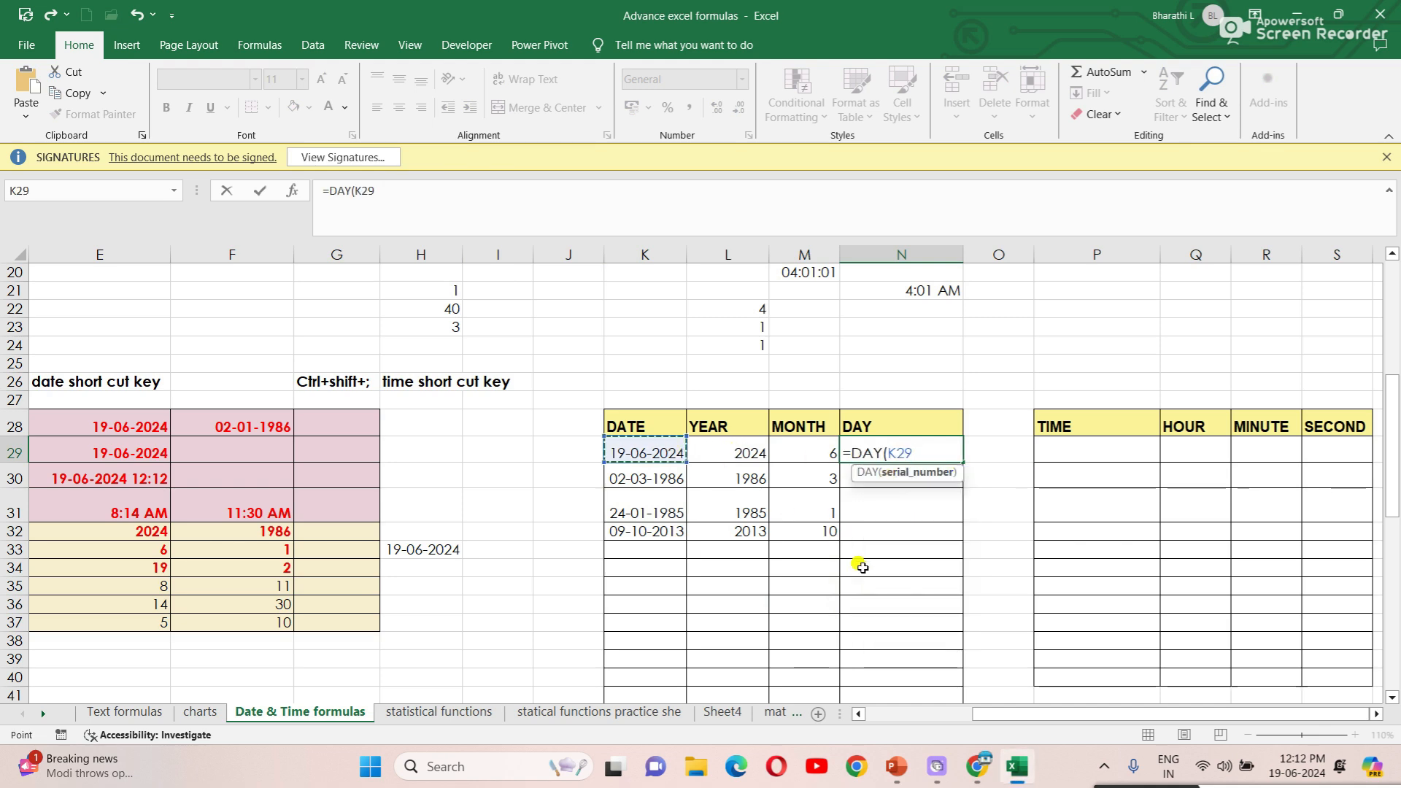
type(")")
key("Return")
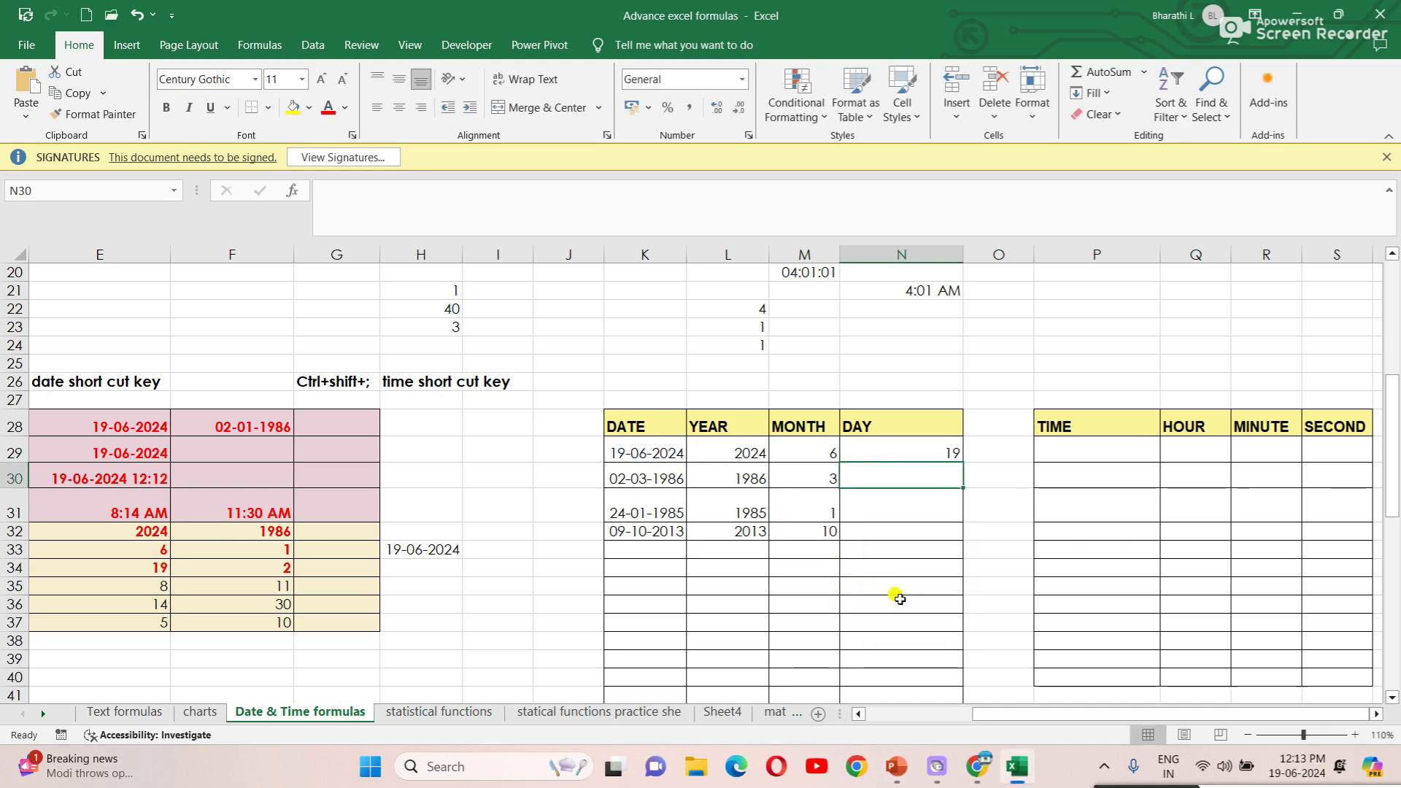
Step: Fill the DAY formula from N29 down to N32 for the remaining dates
left_click(938, 444)
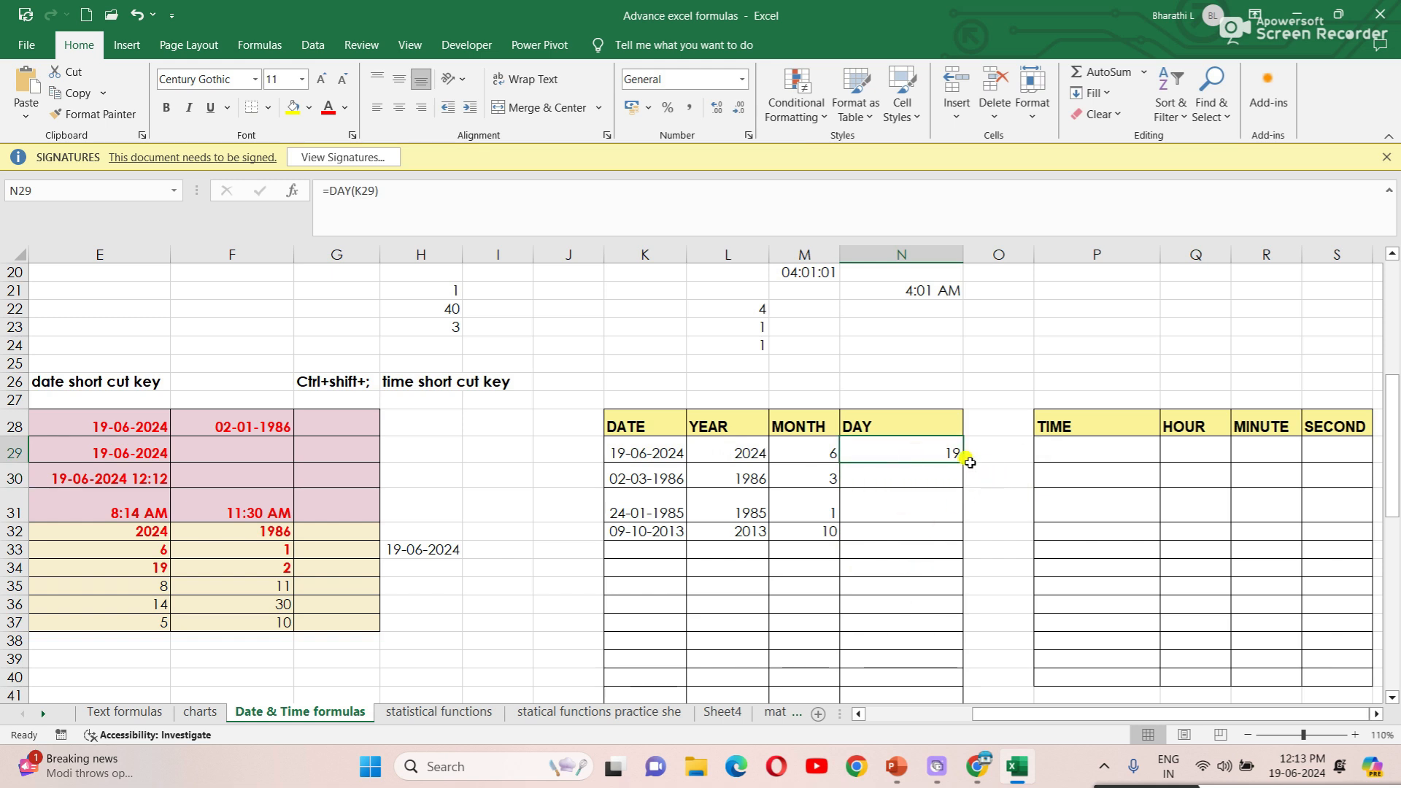
left_click_drag(962, 461, 962, 543)
left_click(905, 639)
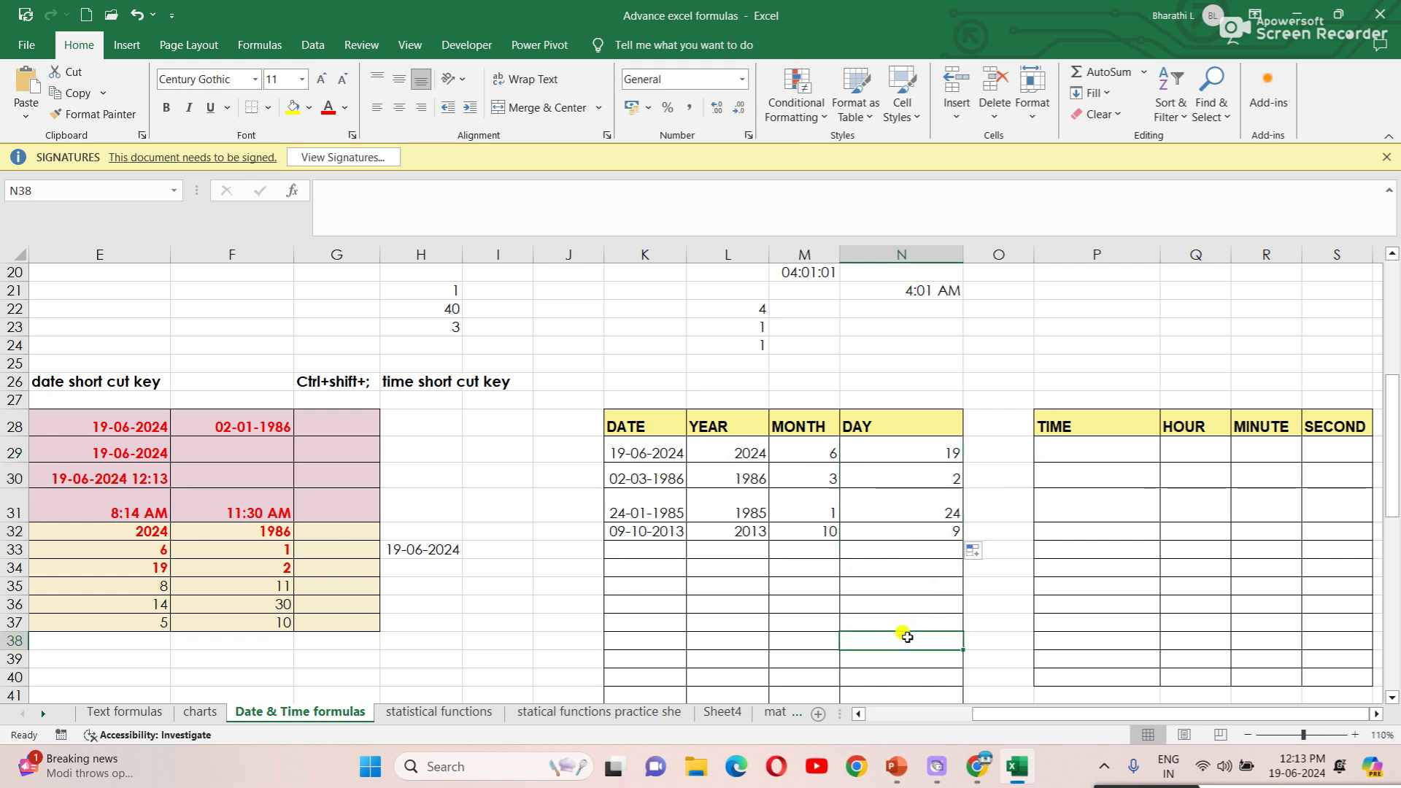
left_click(772, 588)
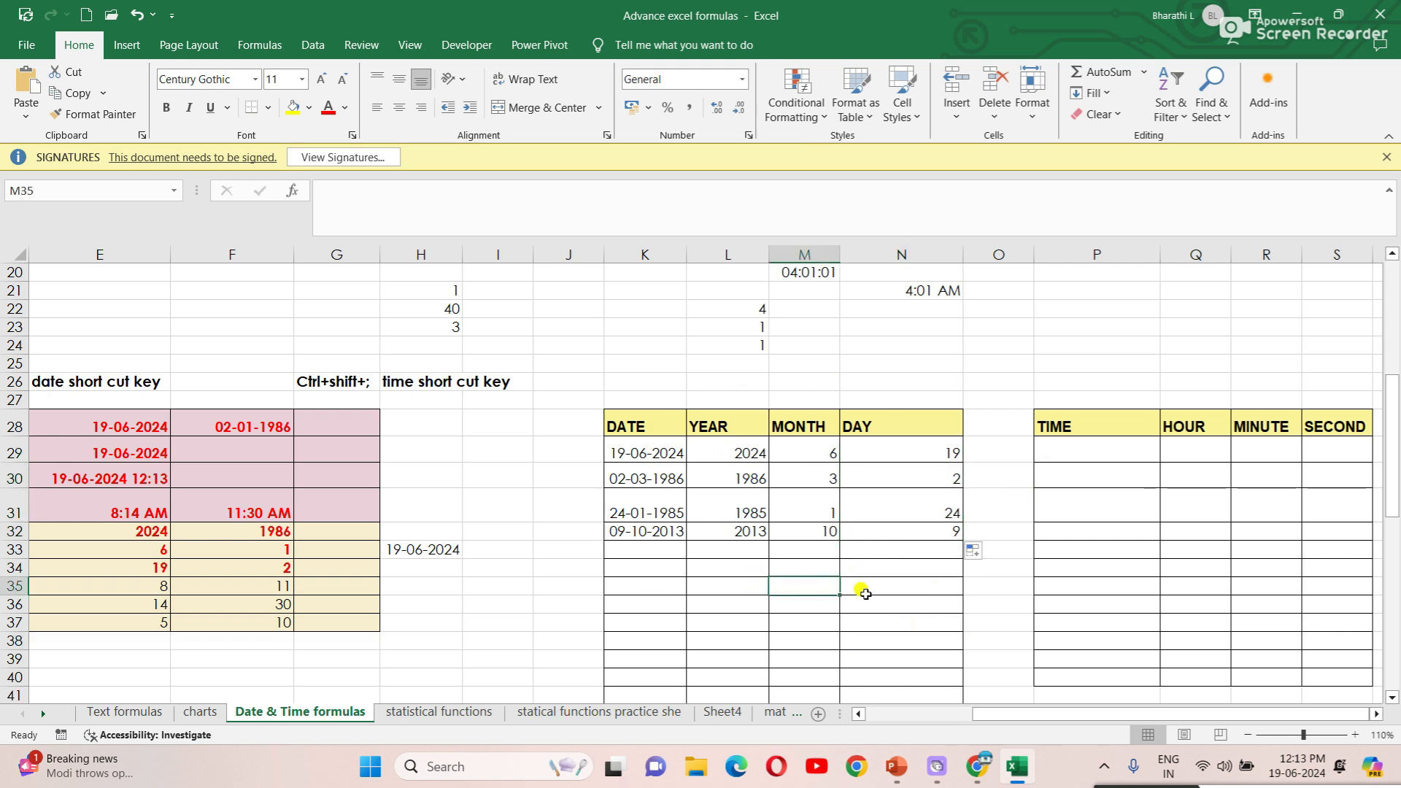
left_click(640, 554)
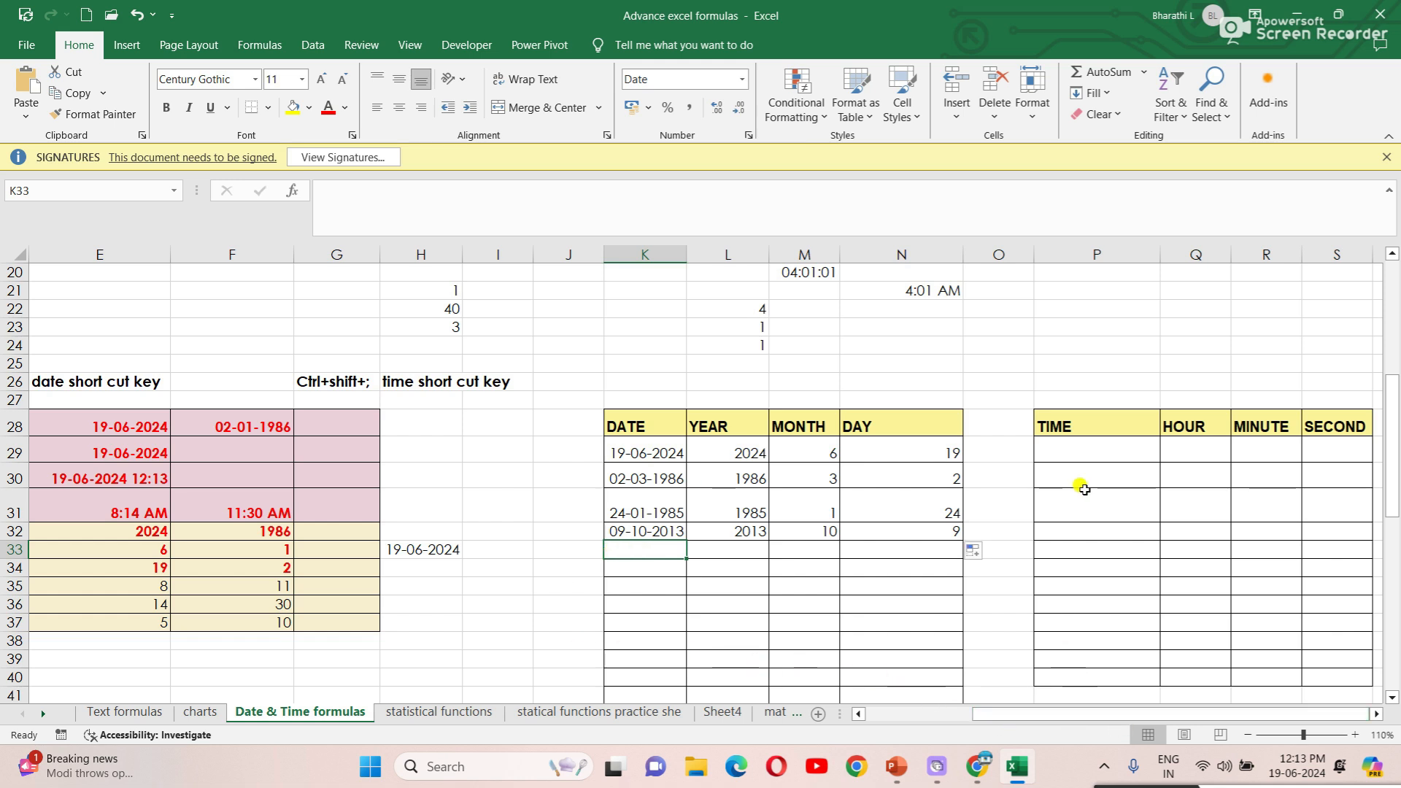
Step: Enter =TIME(12,13,10) in P29 as the first entry of the TIME column
left_click(1086, 440)
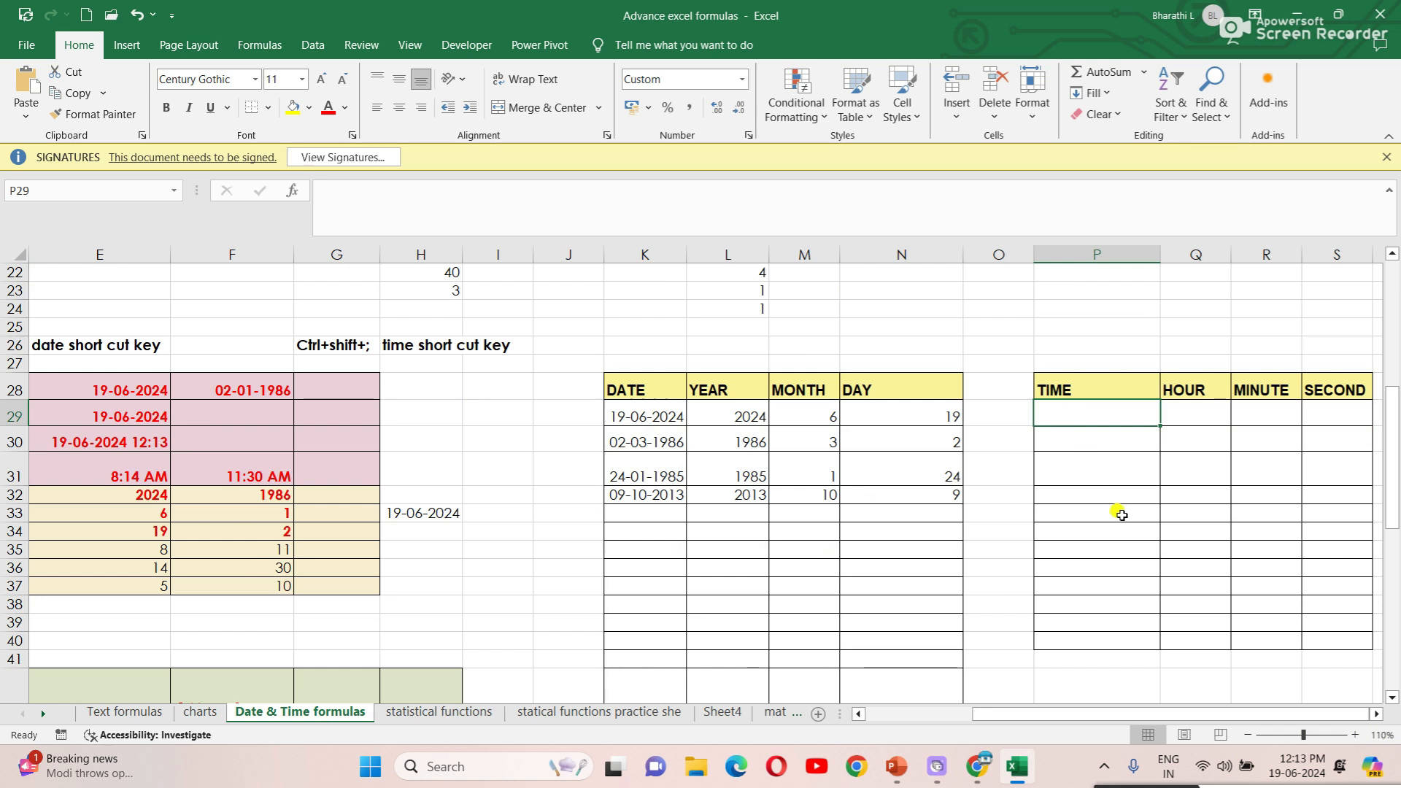
type("=time")
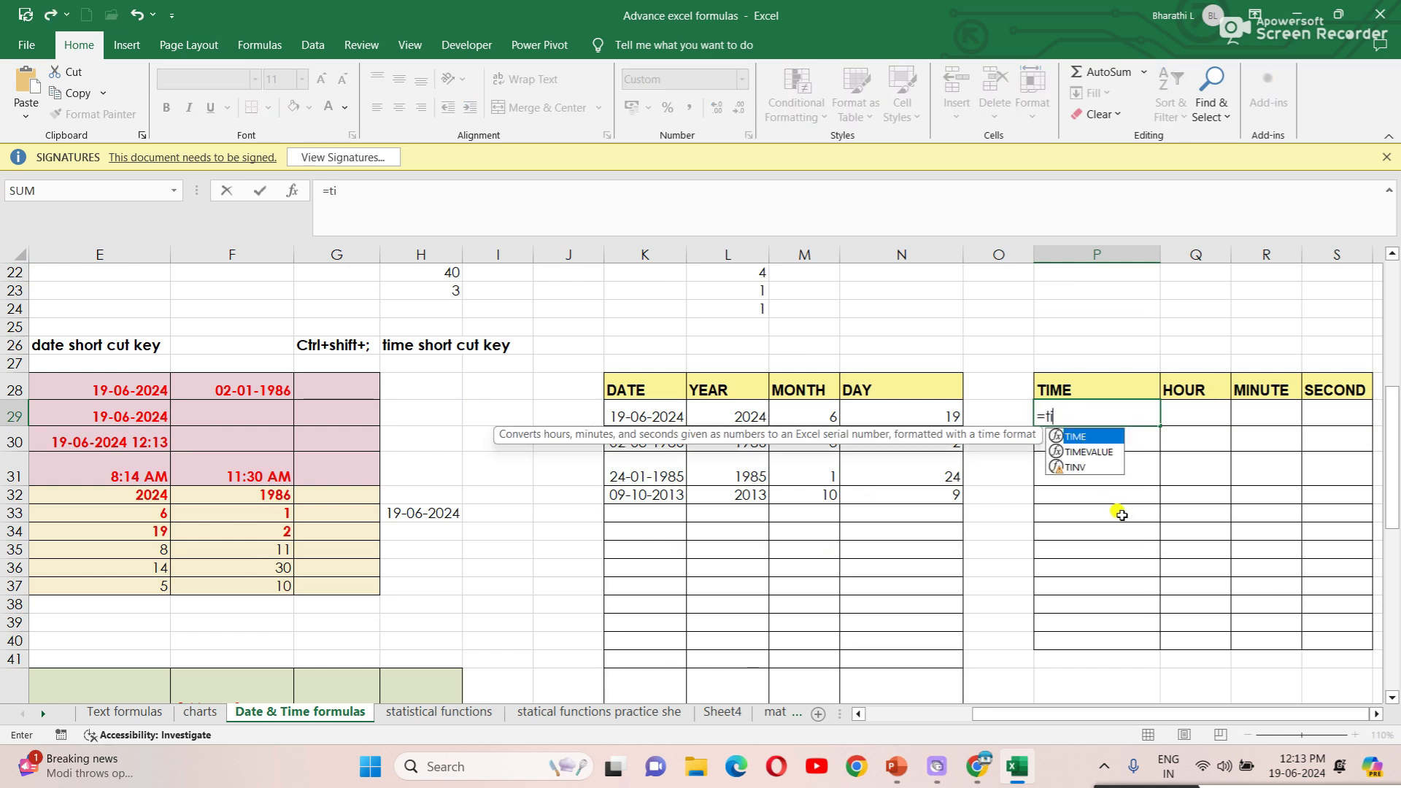
double_click(1087, 436)
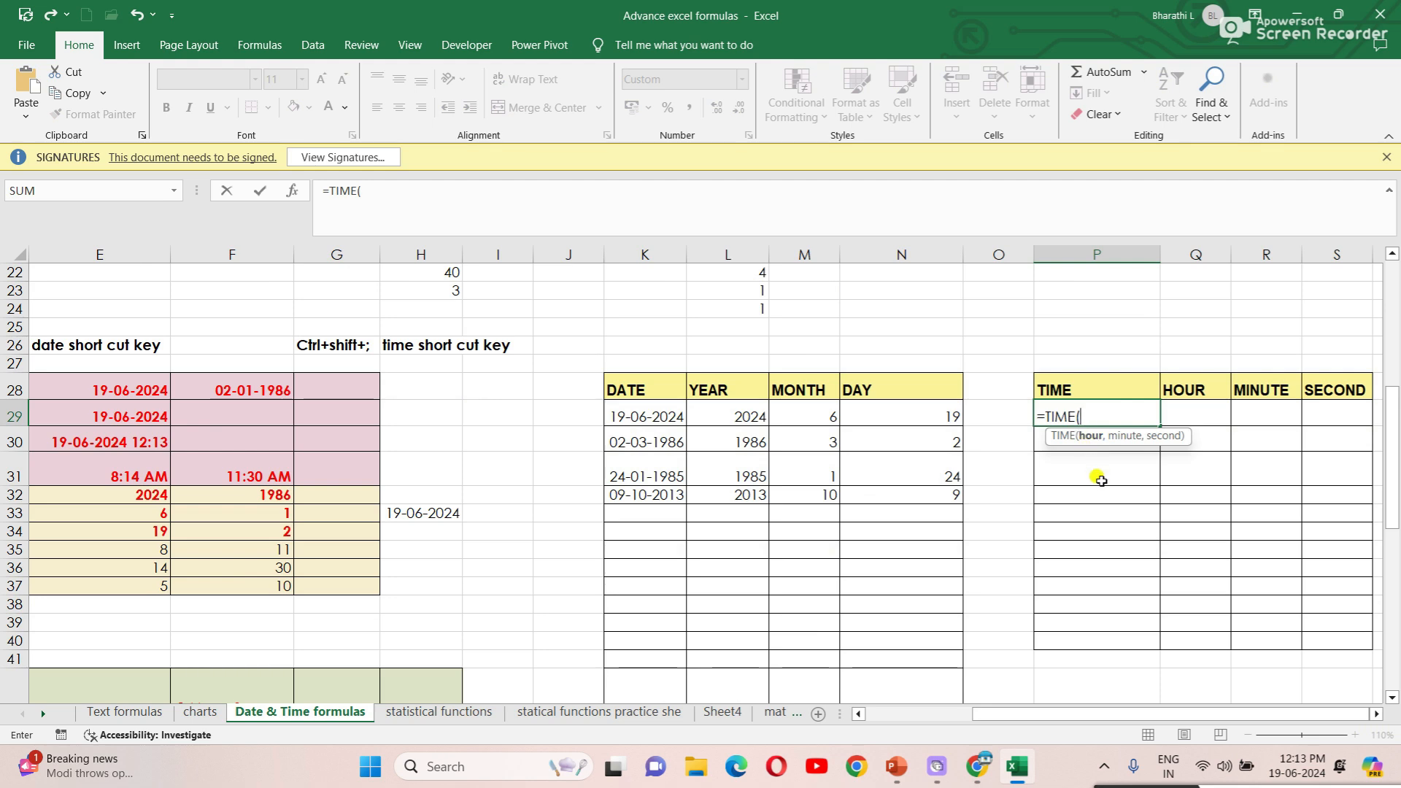
type("12,")
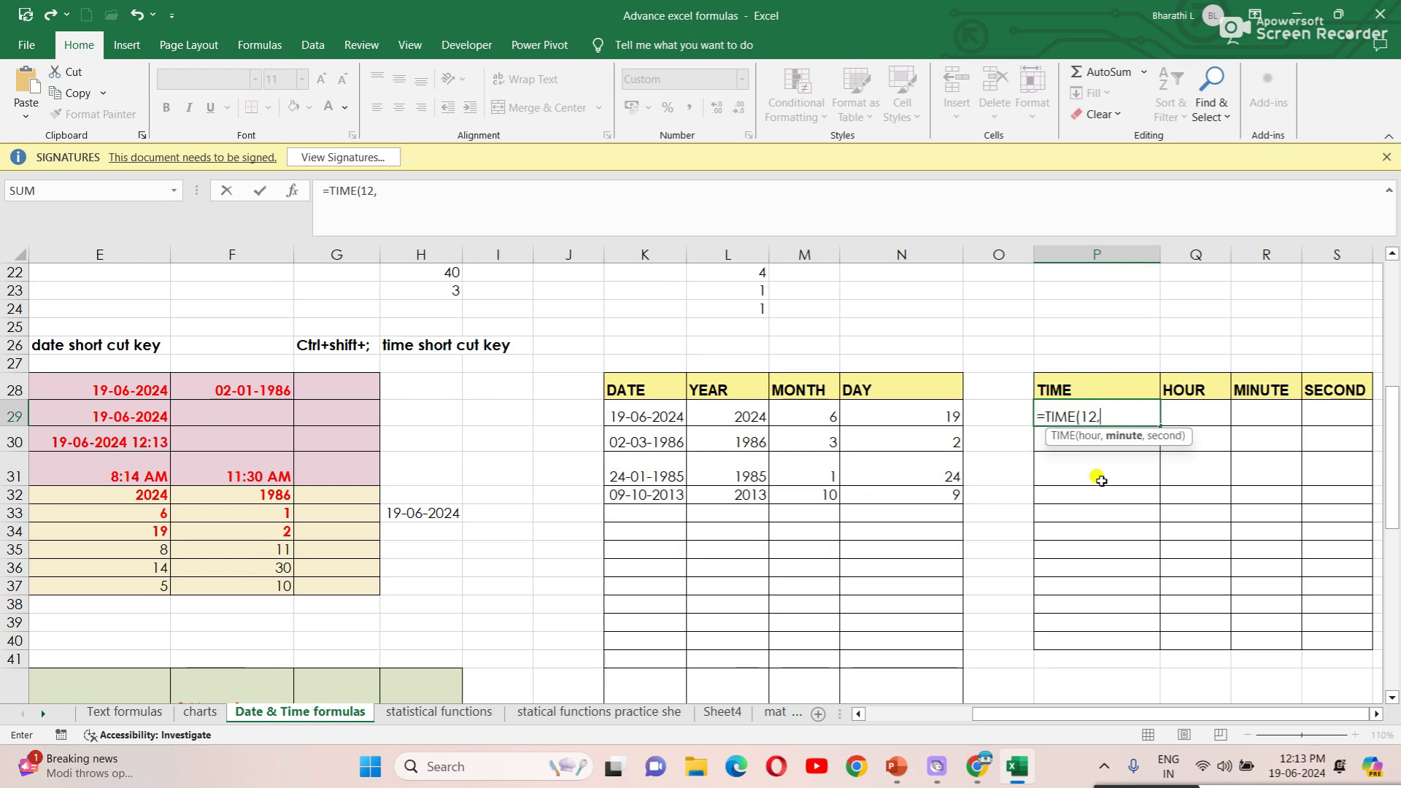
type("13,10)")
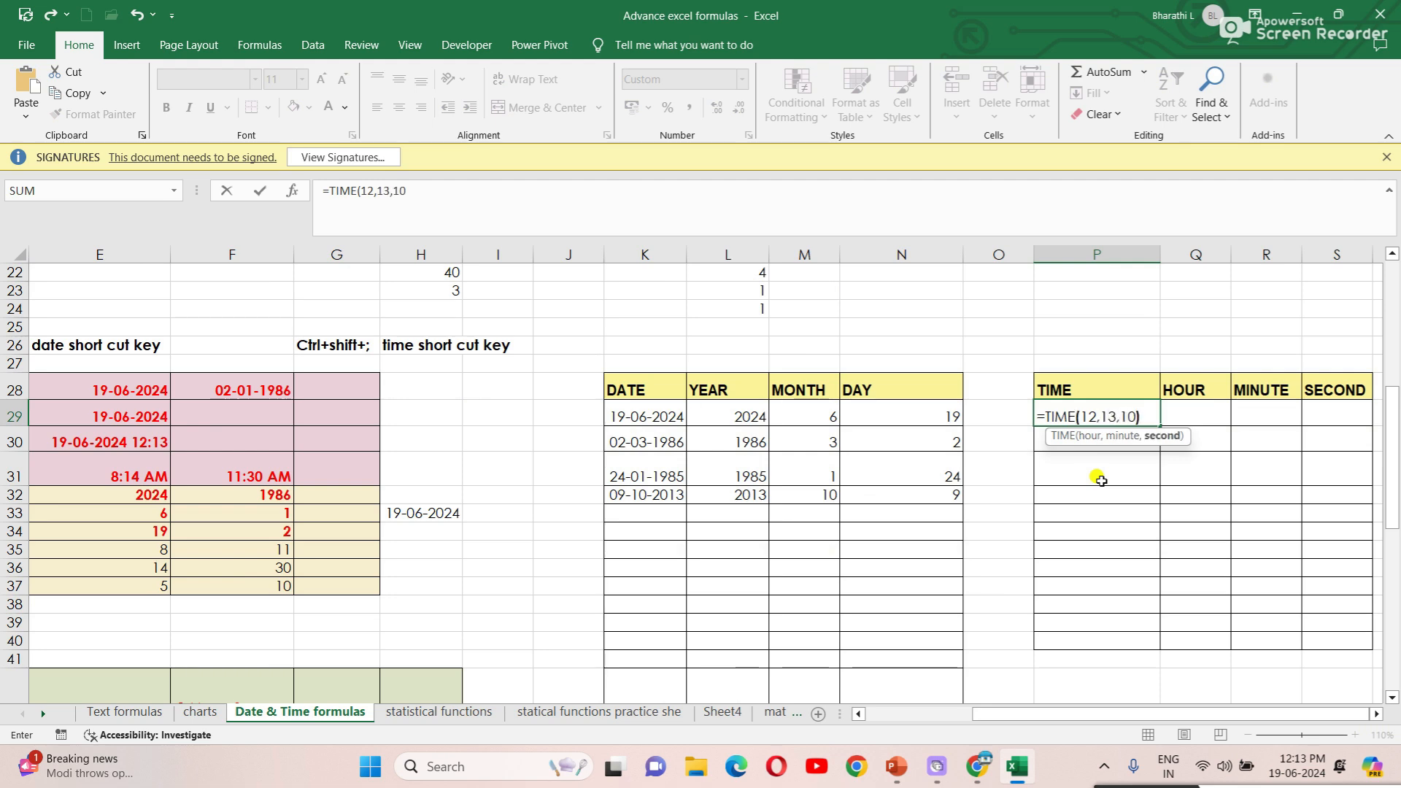
key("Return")
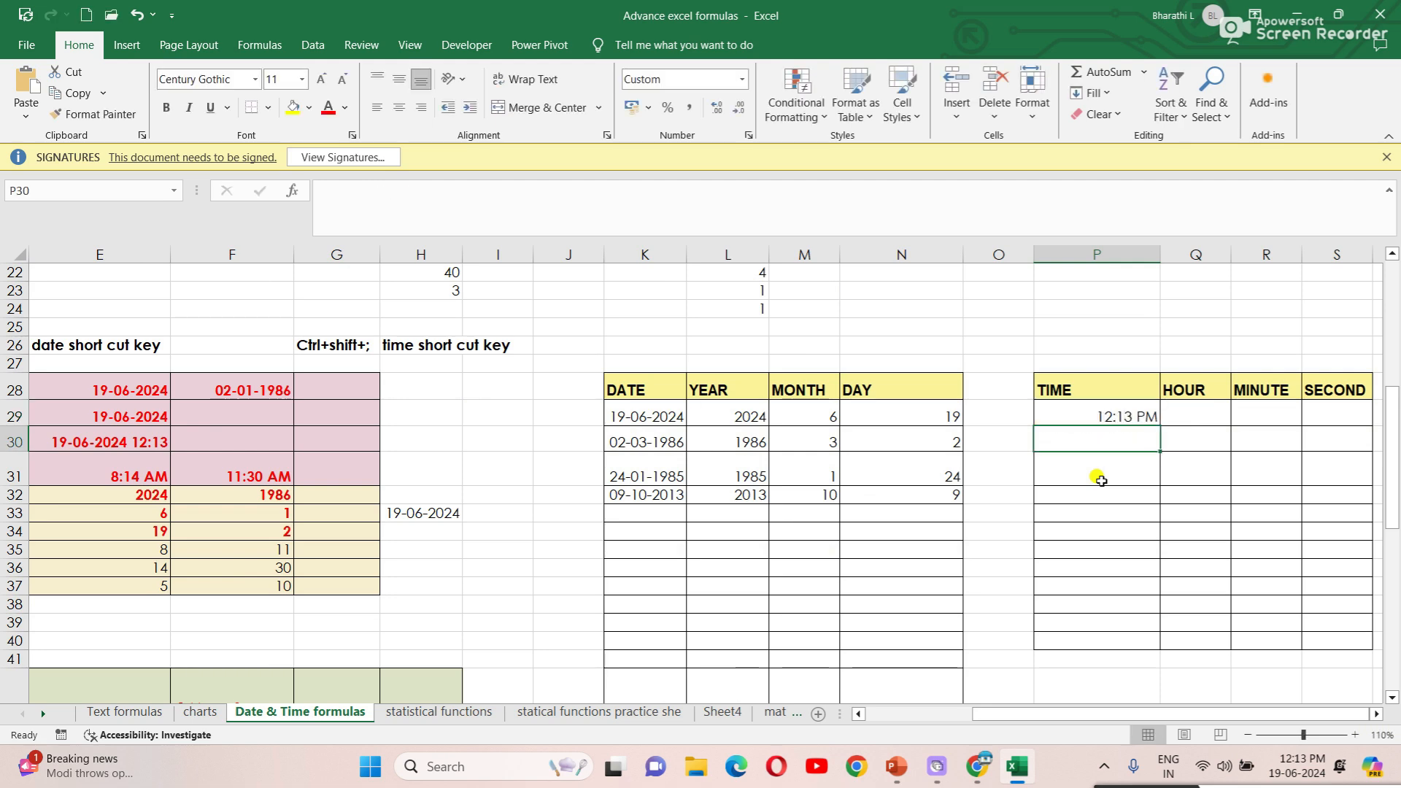
left_click(1103, 422)
left_click(1200, 421)
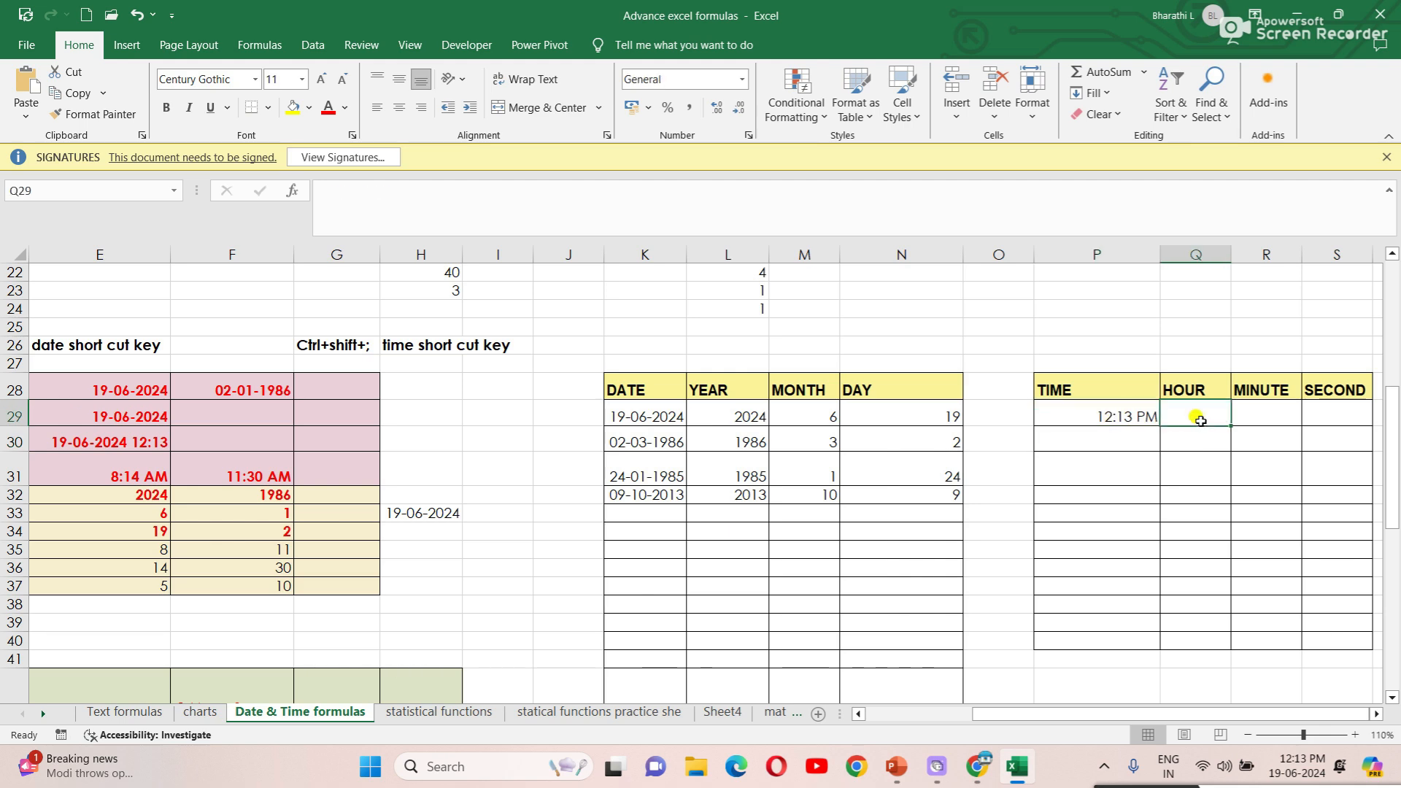
Step: Enter a TIME formula in P30 with hour 1, minute 25 and second 12
left_click(1109, 437)
type("=")
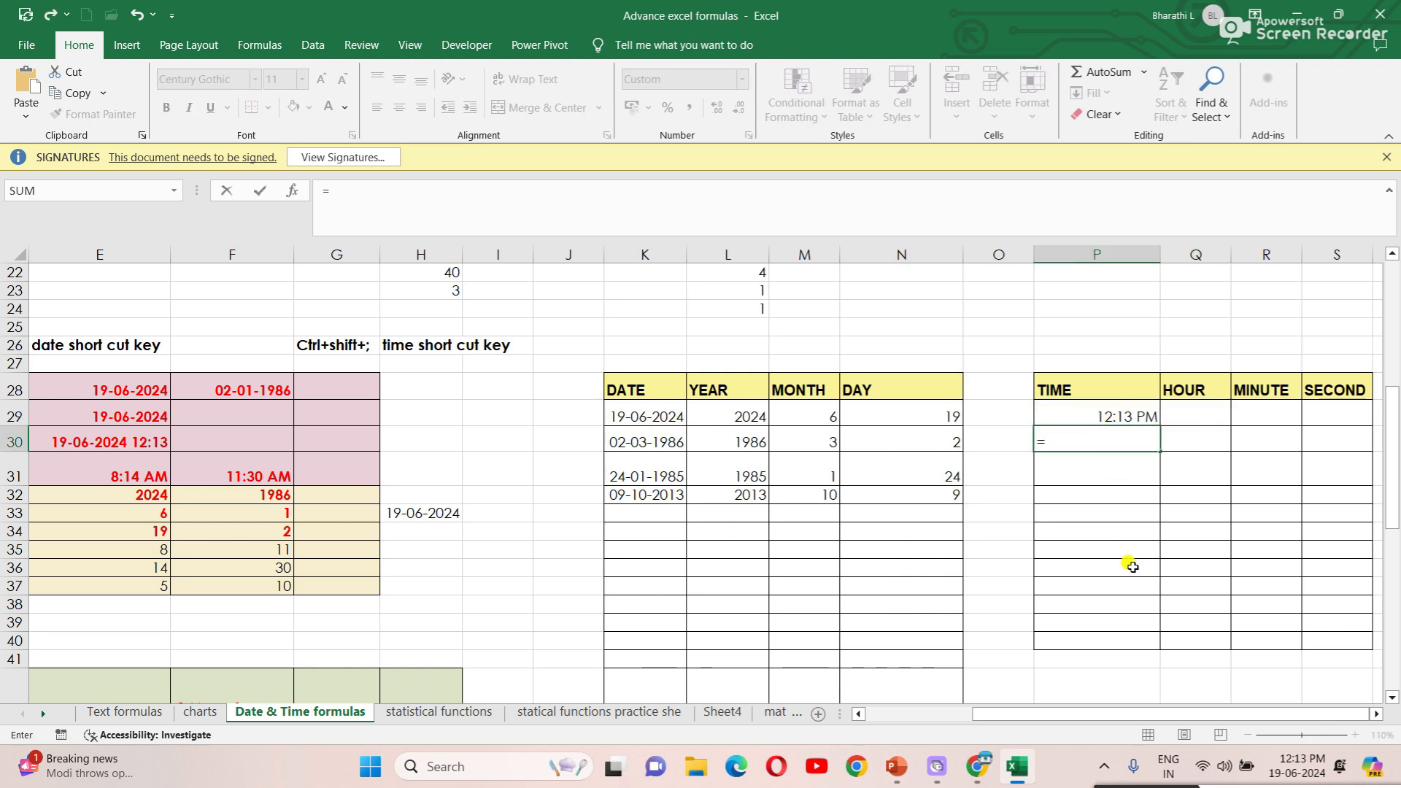
type("tim")
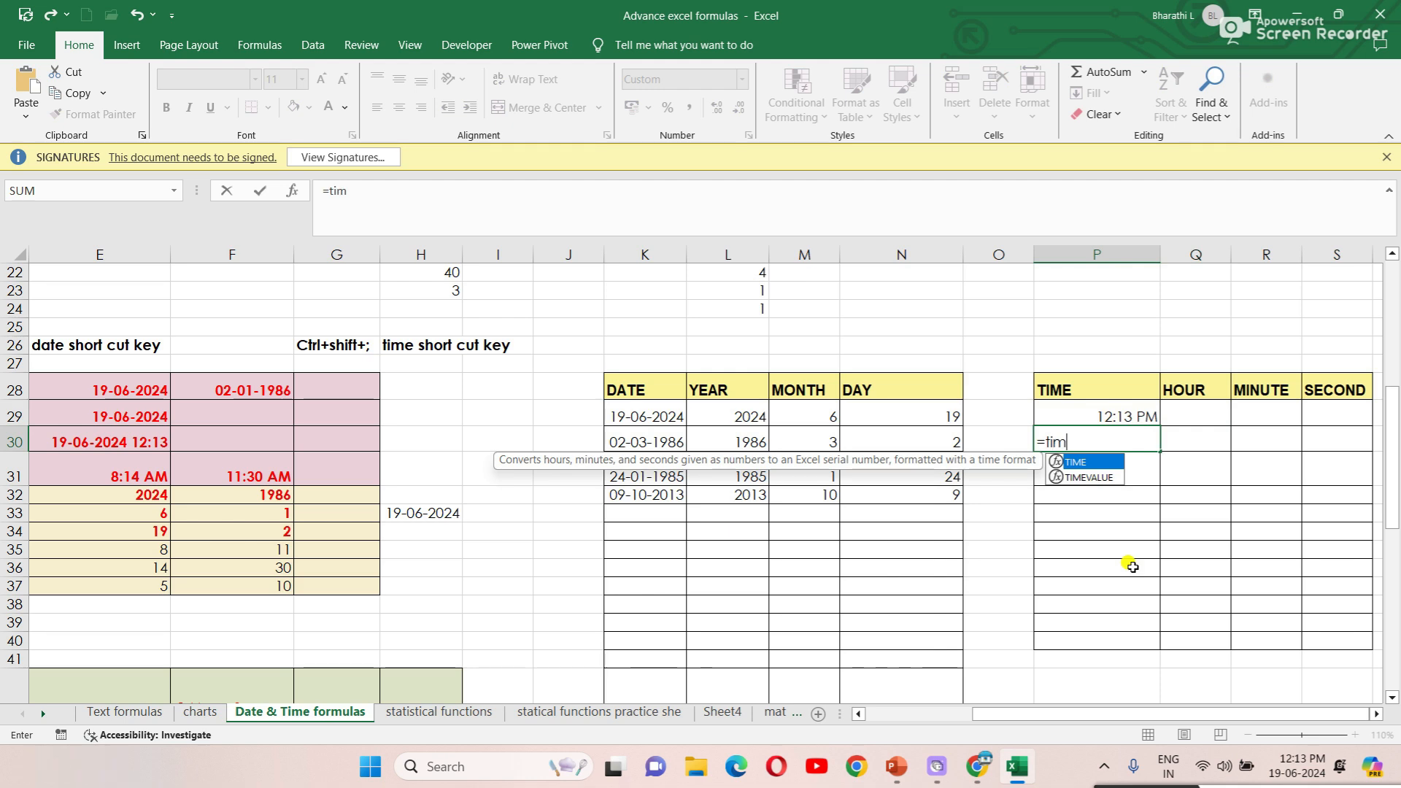
double_click(1092, 463)
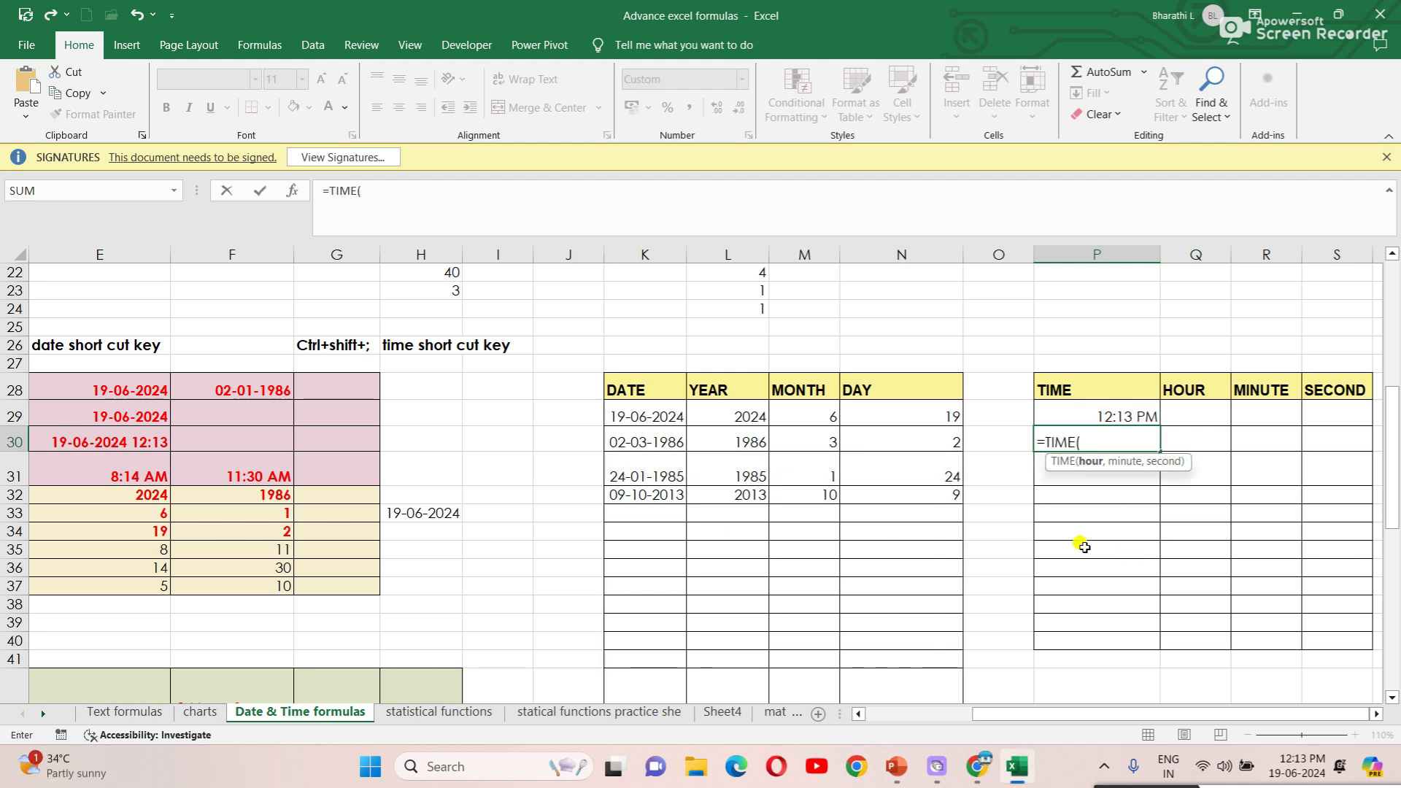
type("1,25,12")
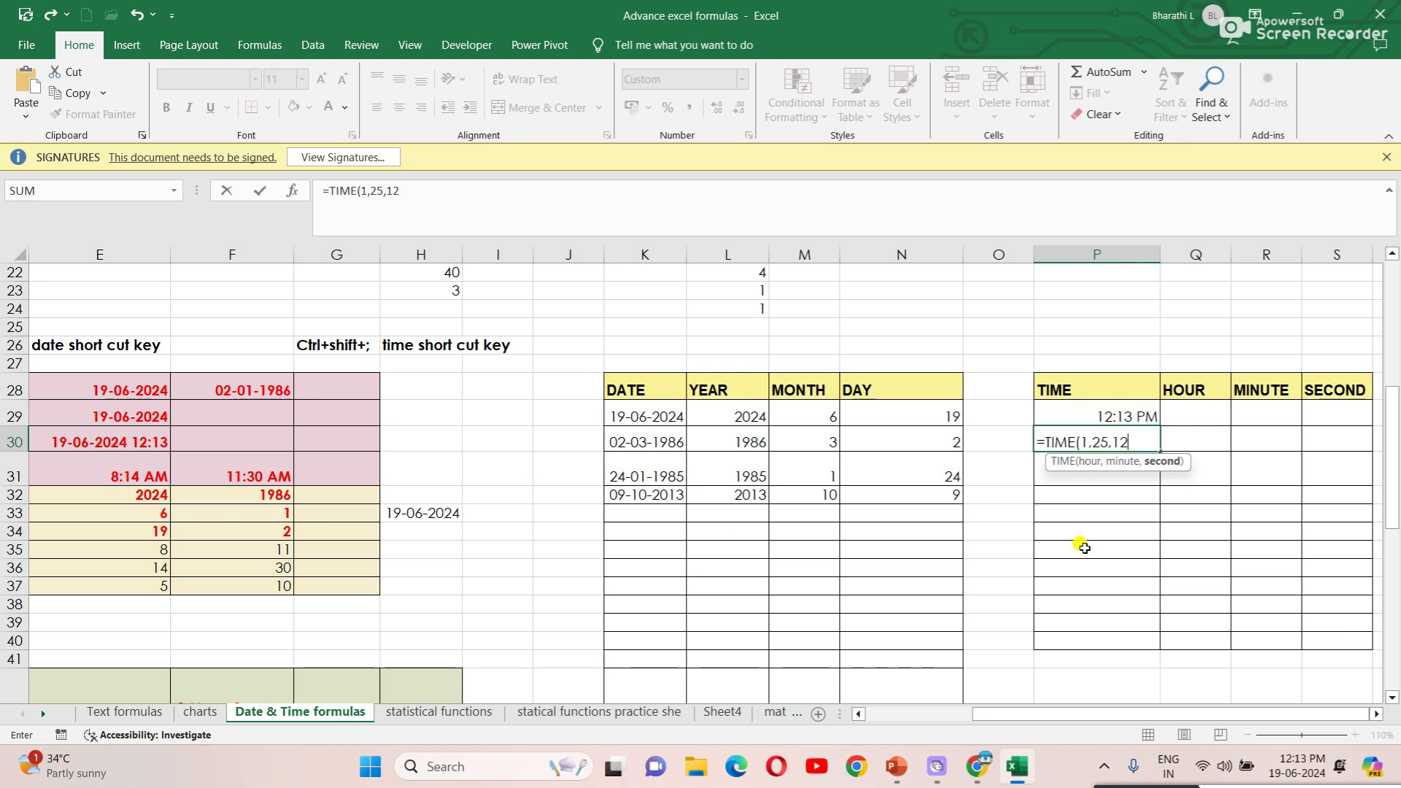
key("Return")
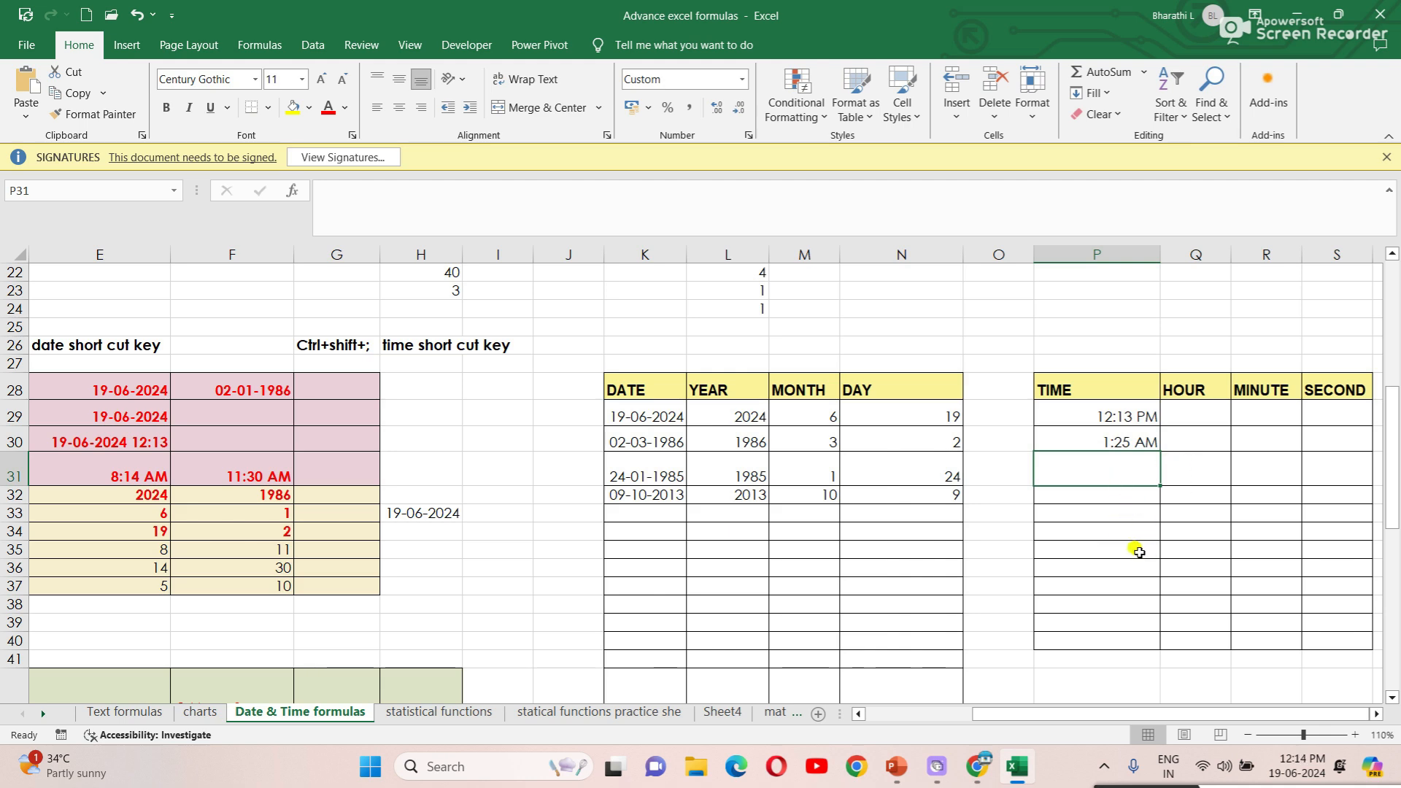
Step: Enter =TIME(8,45,50) in P31 as the third time value
type("=time")
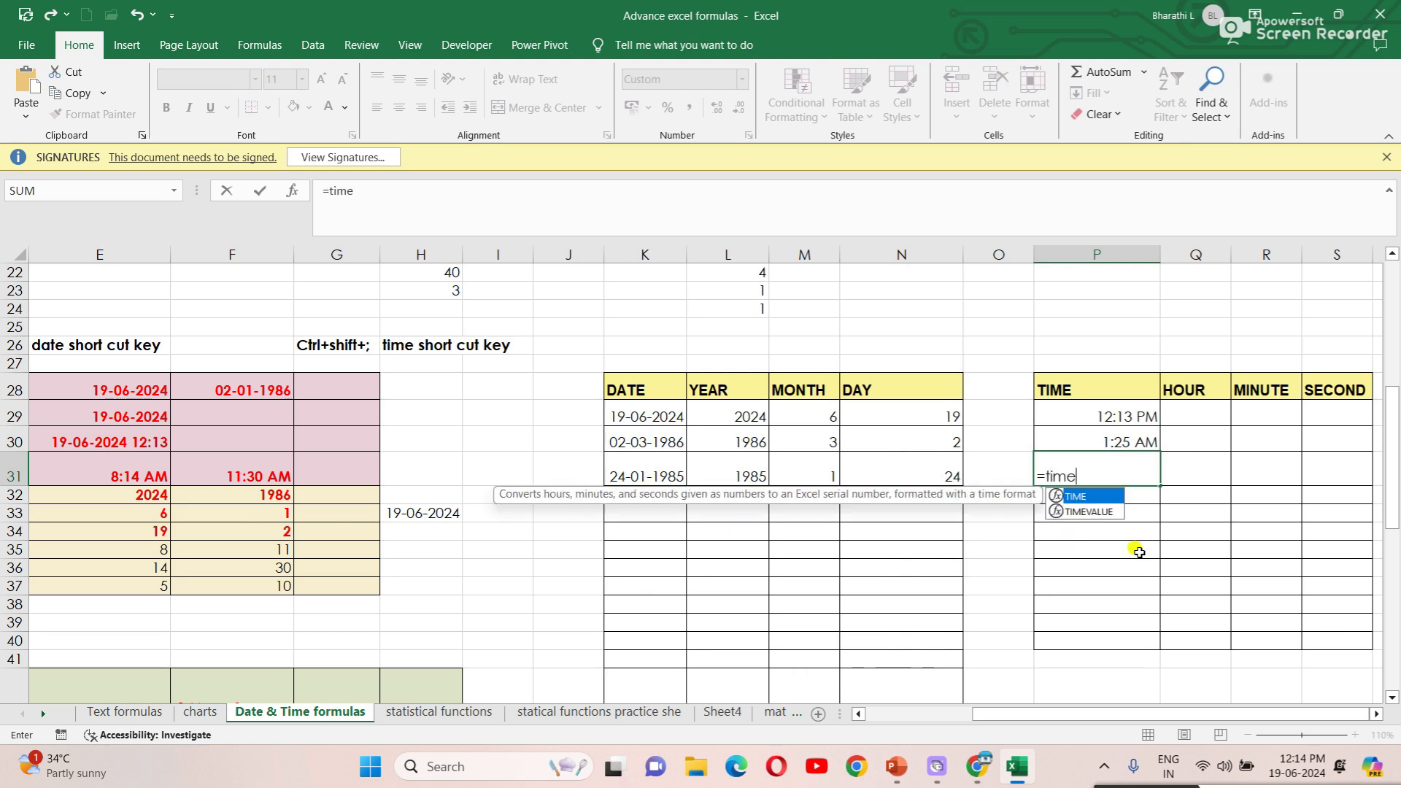
double_click(1080, 496)
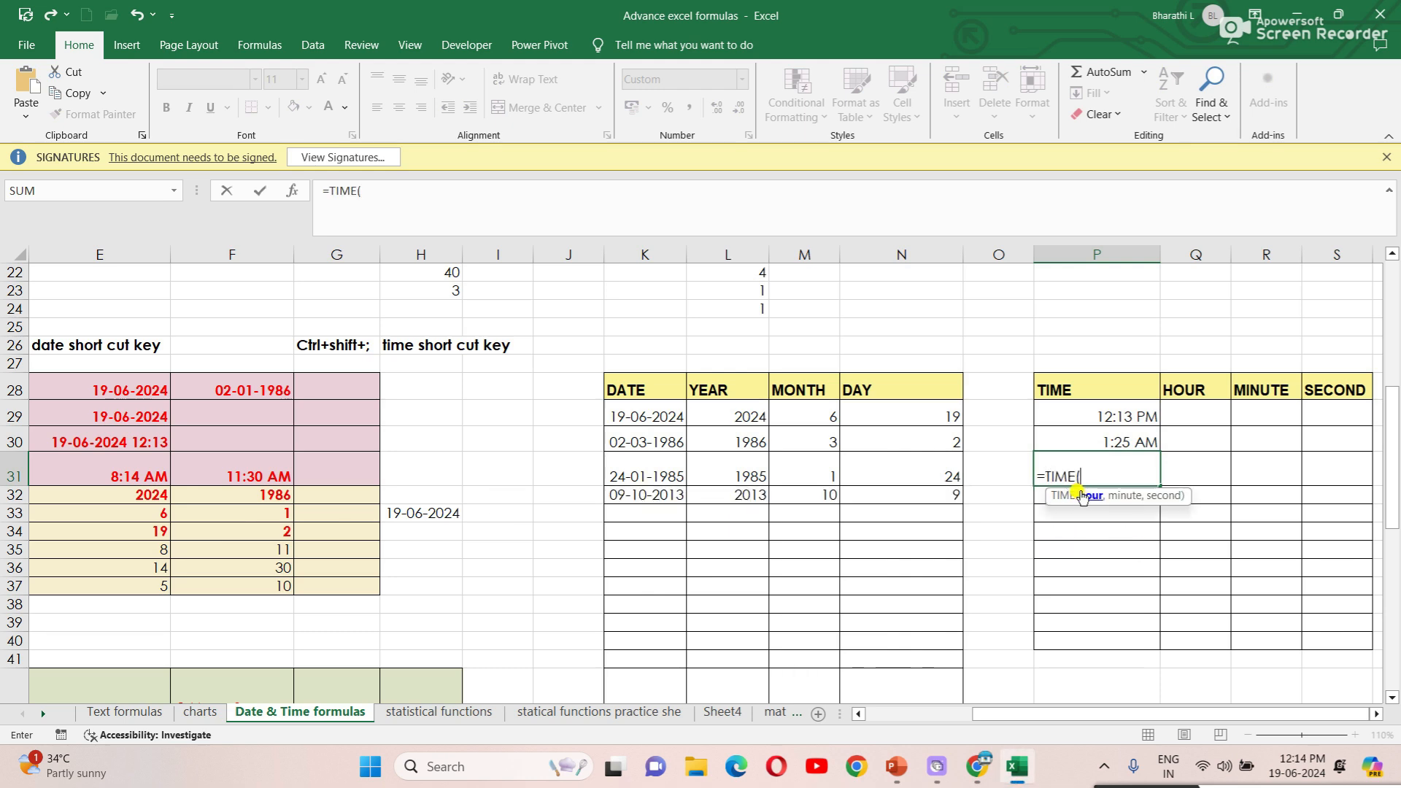
type("8")
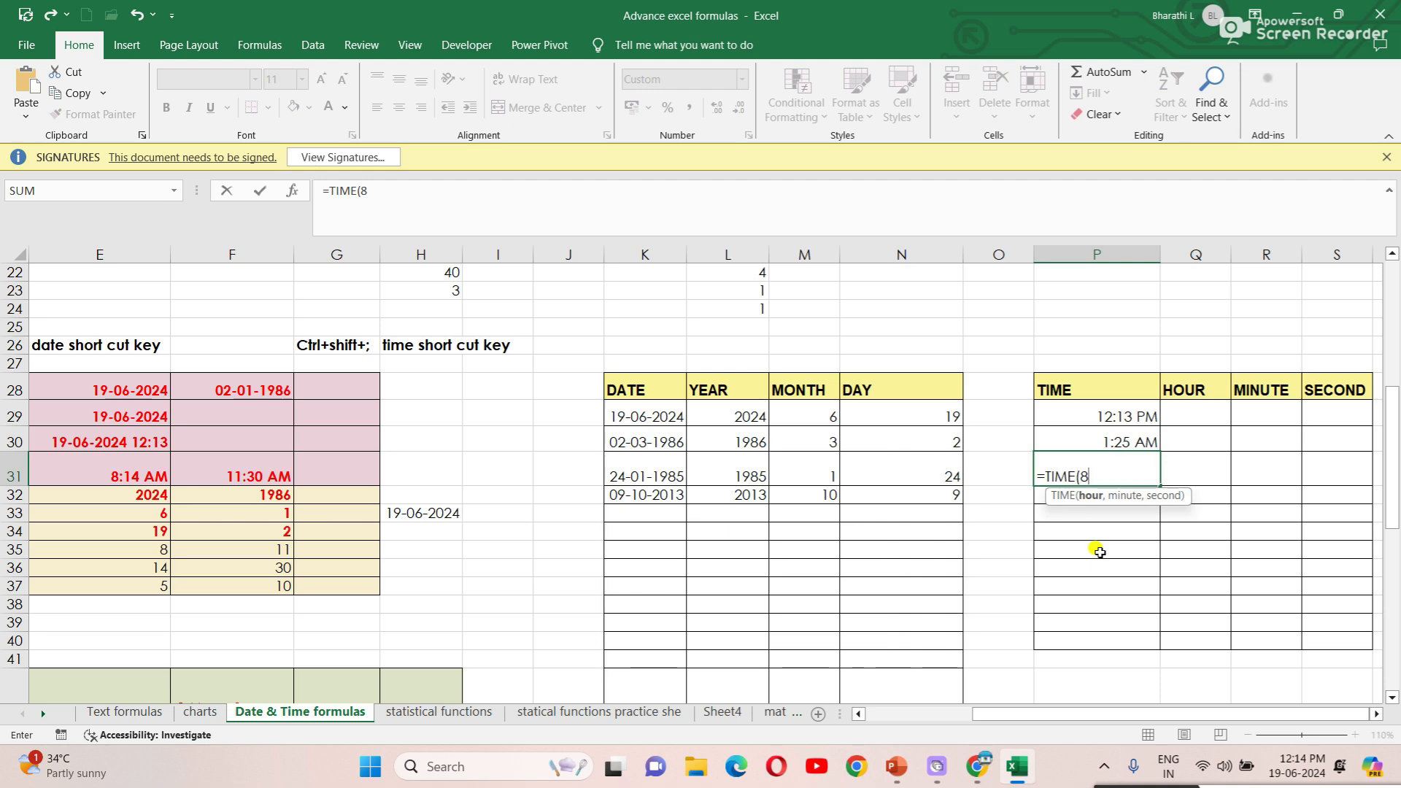
type(",45,50")
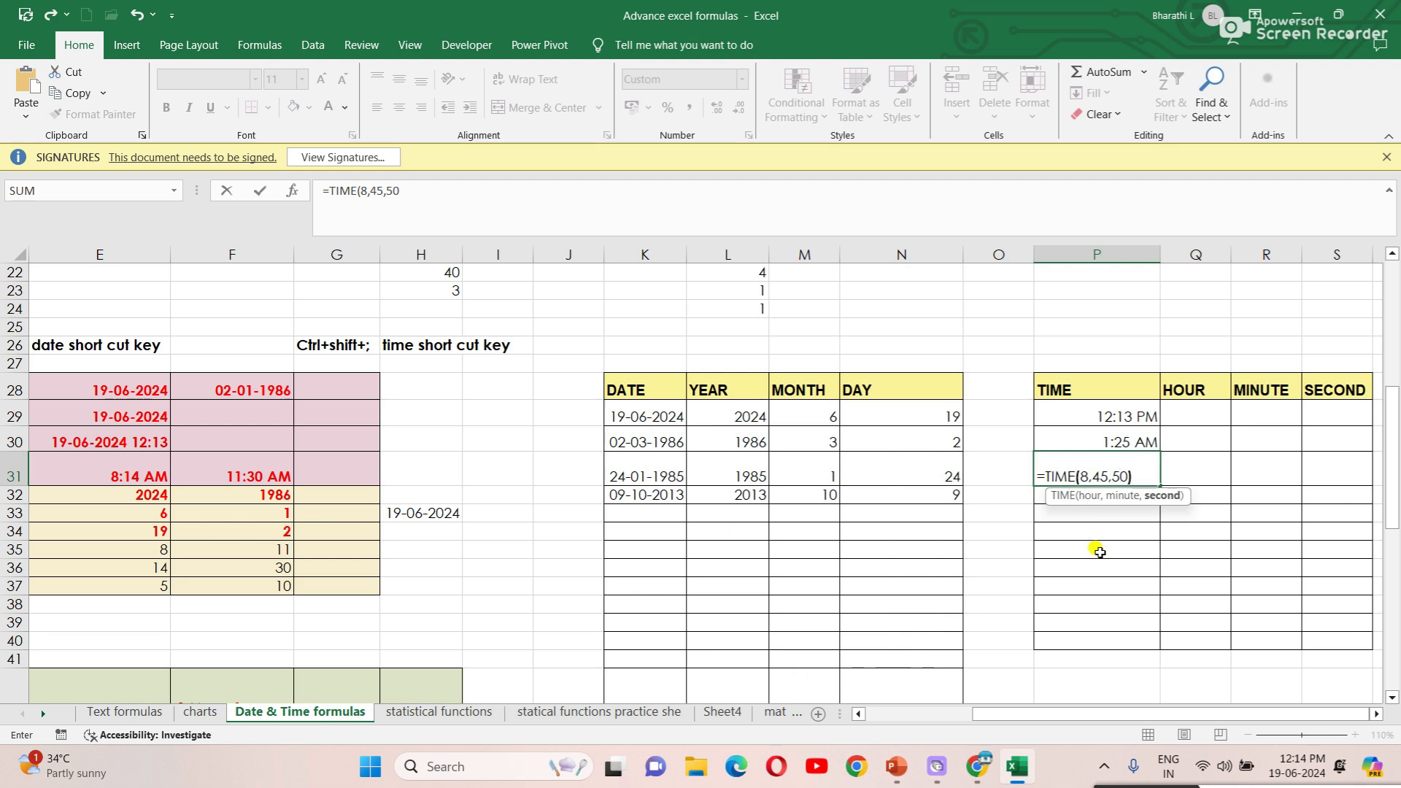
type(")")
key("Return")
Step: Enter =HOUR(P29) in Q29 to extract the hour of the first time
left_click(1196, 417)
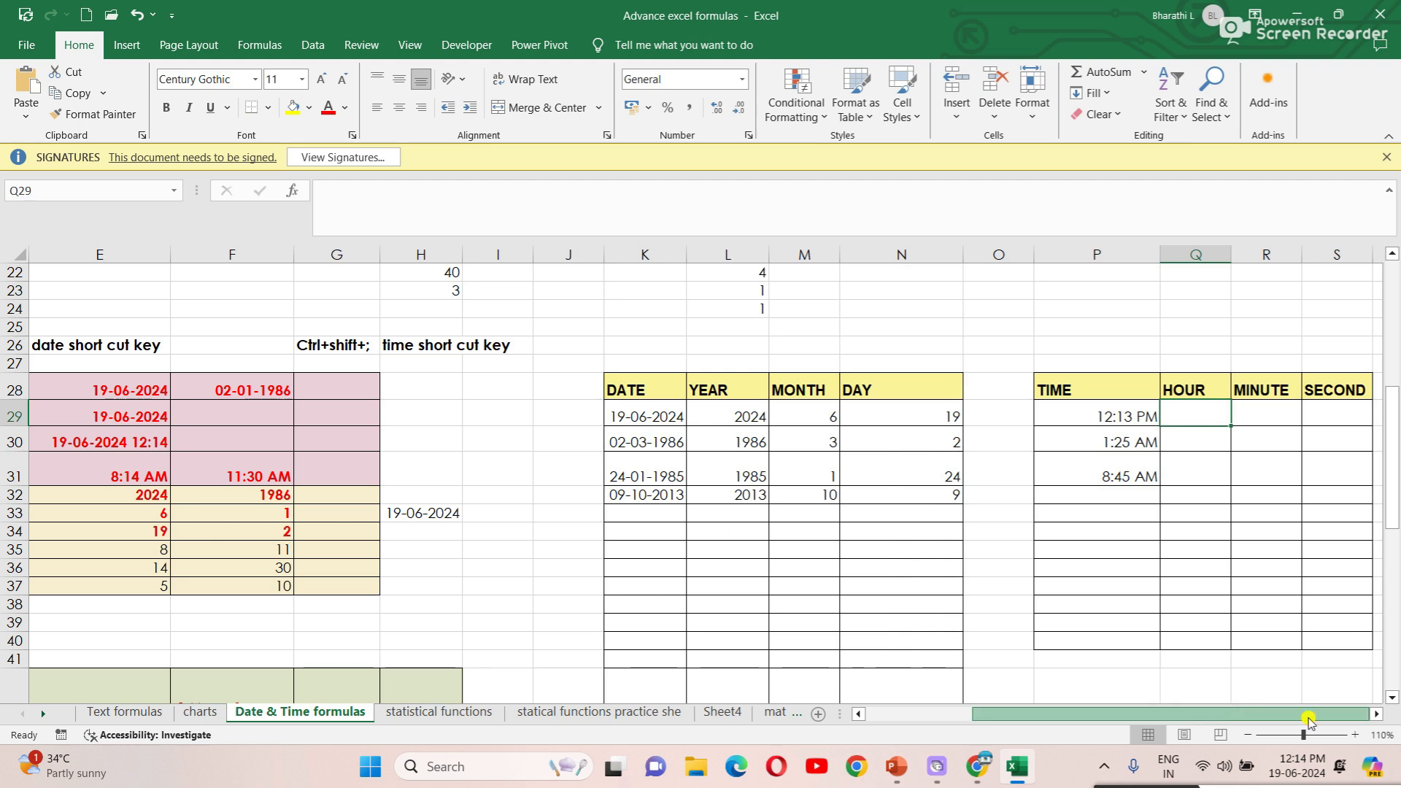
type("=")
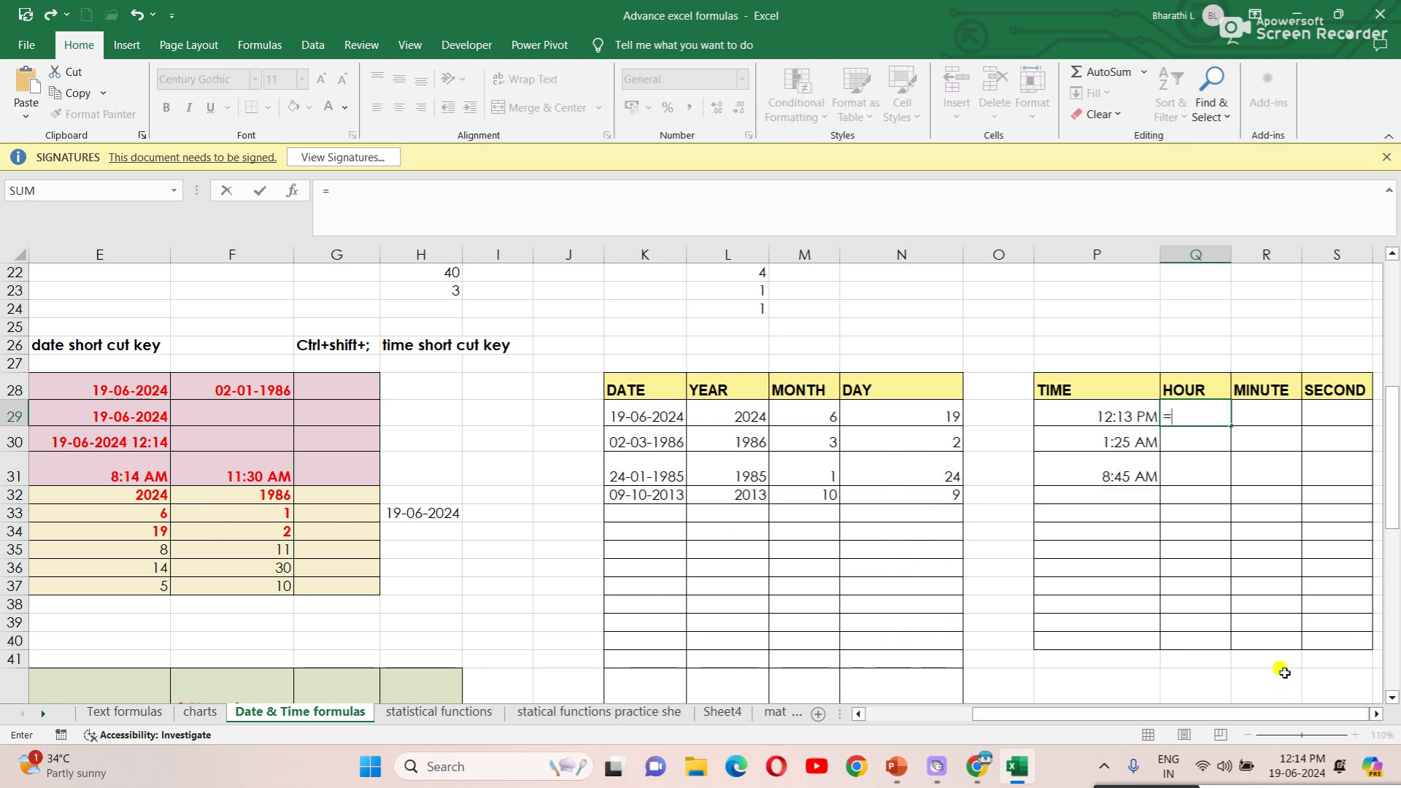
type("ho")
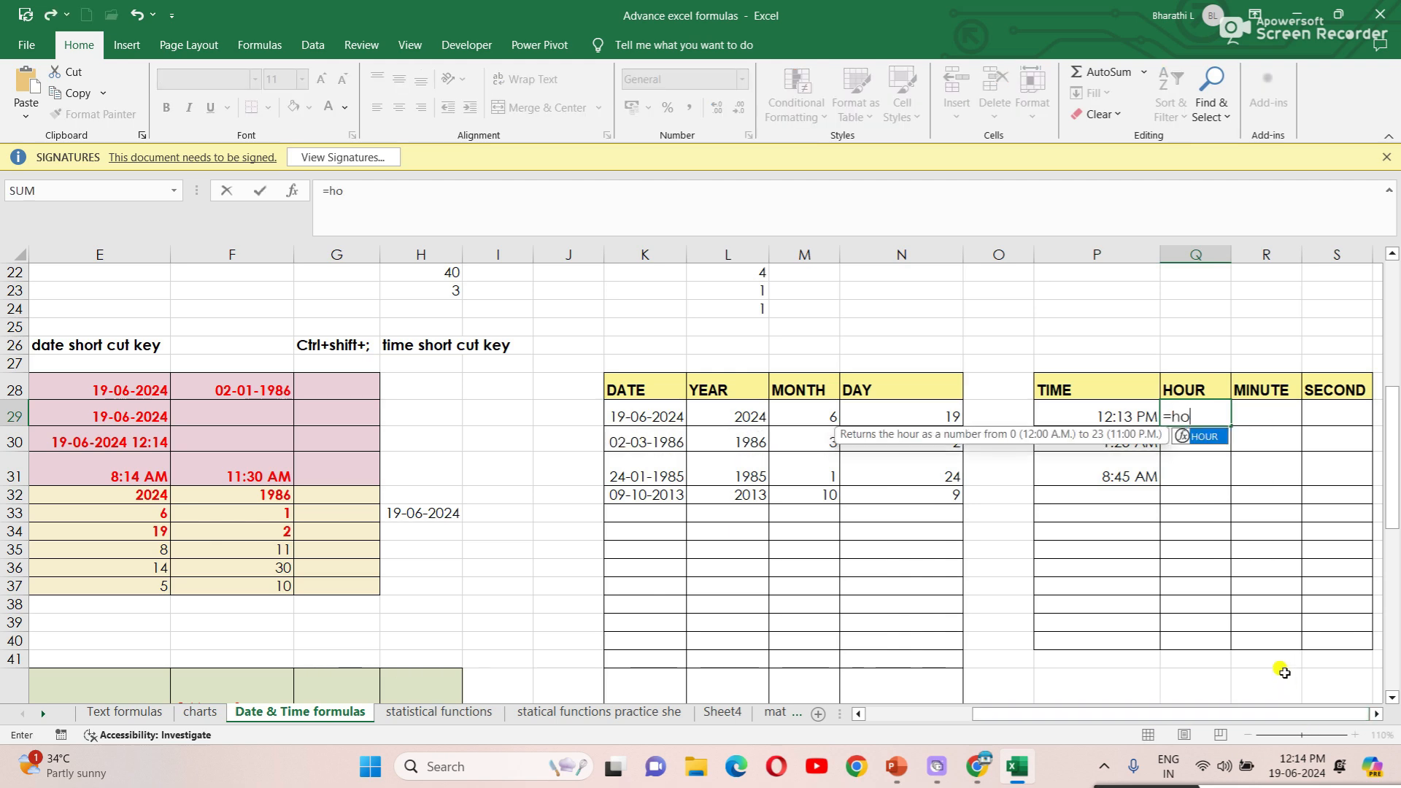
double_click(1206, 436)
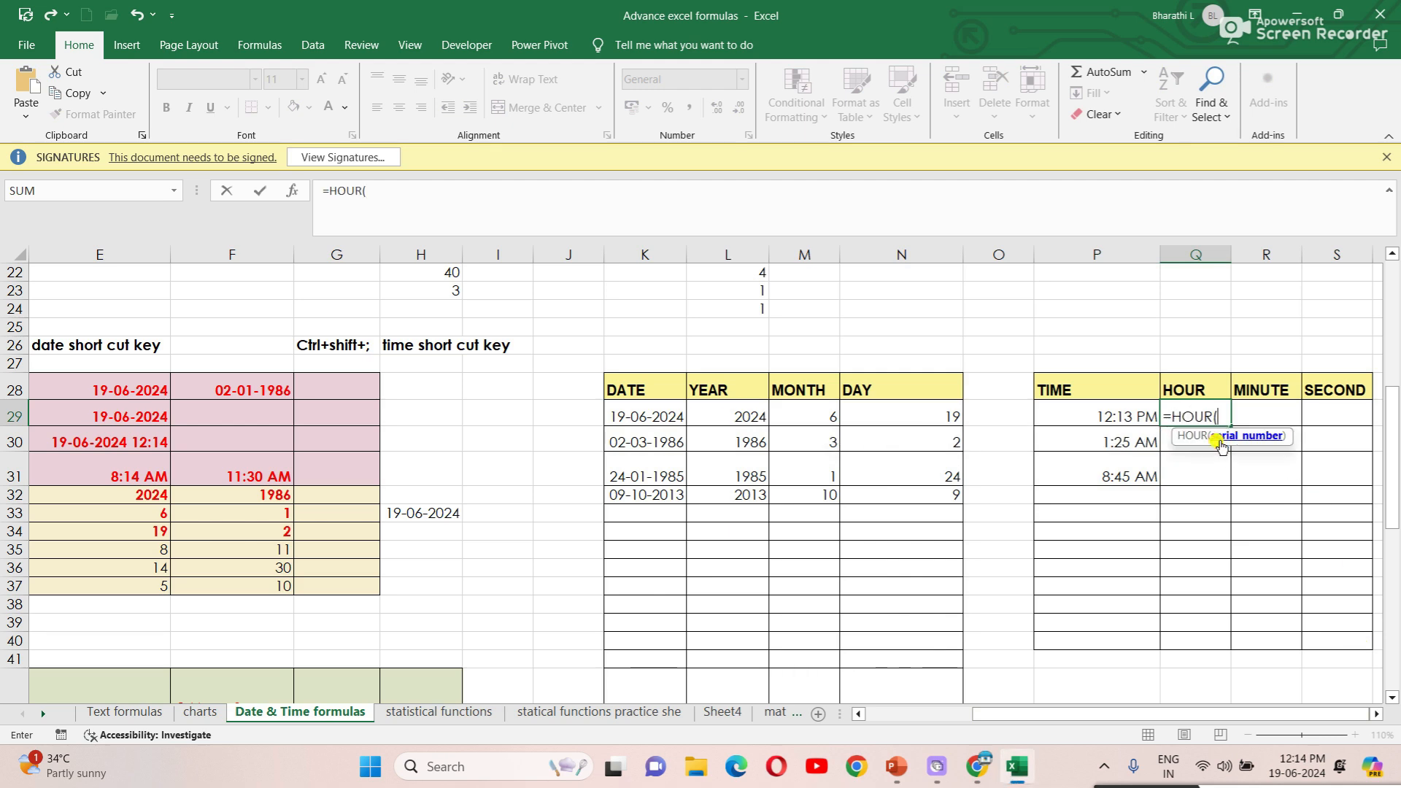
left_click(1127, 418)
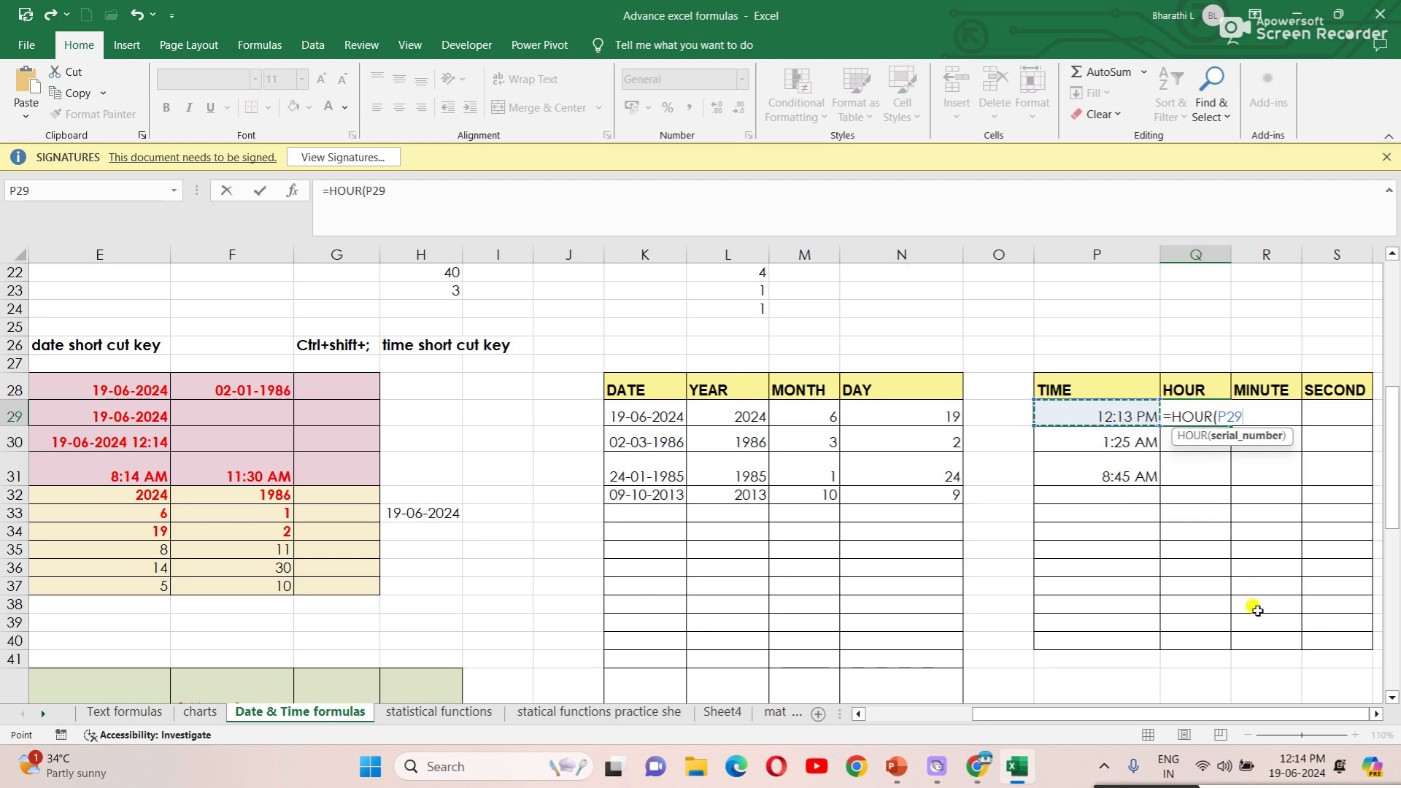
type(")")
key("Return")
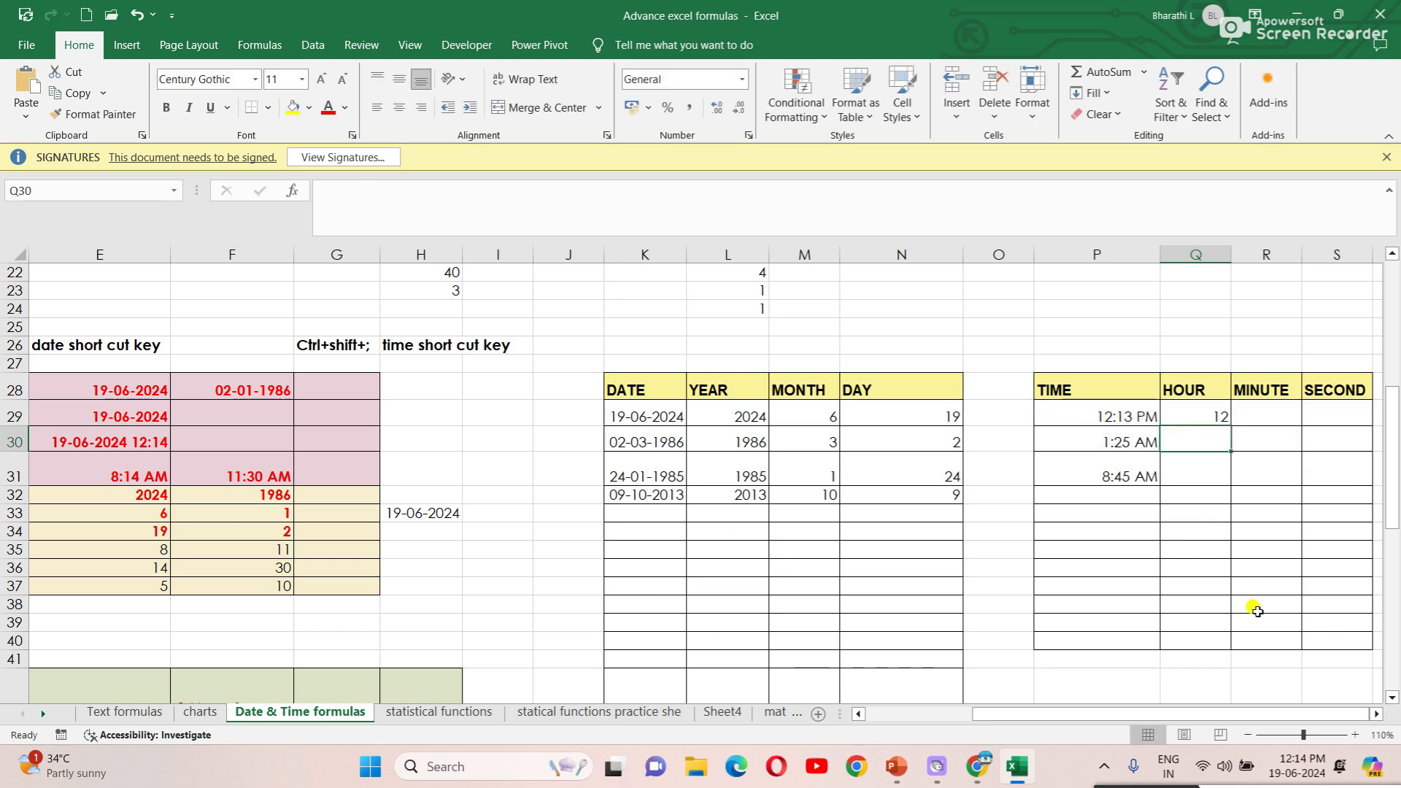
Step: Fill the HOUR formula from Q29 down to Q31 for the remaining times
left_click(1207, 416)
left_click(1208, 440)
left_click(1208, 467)
left_click(1211, 417)
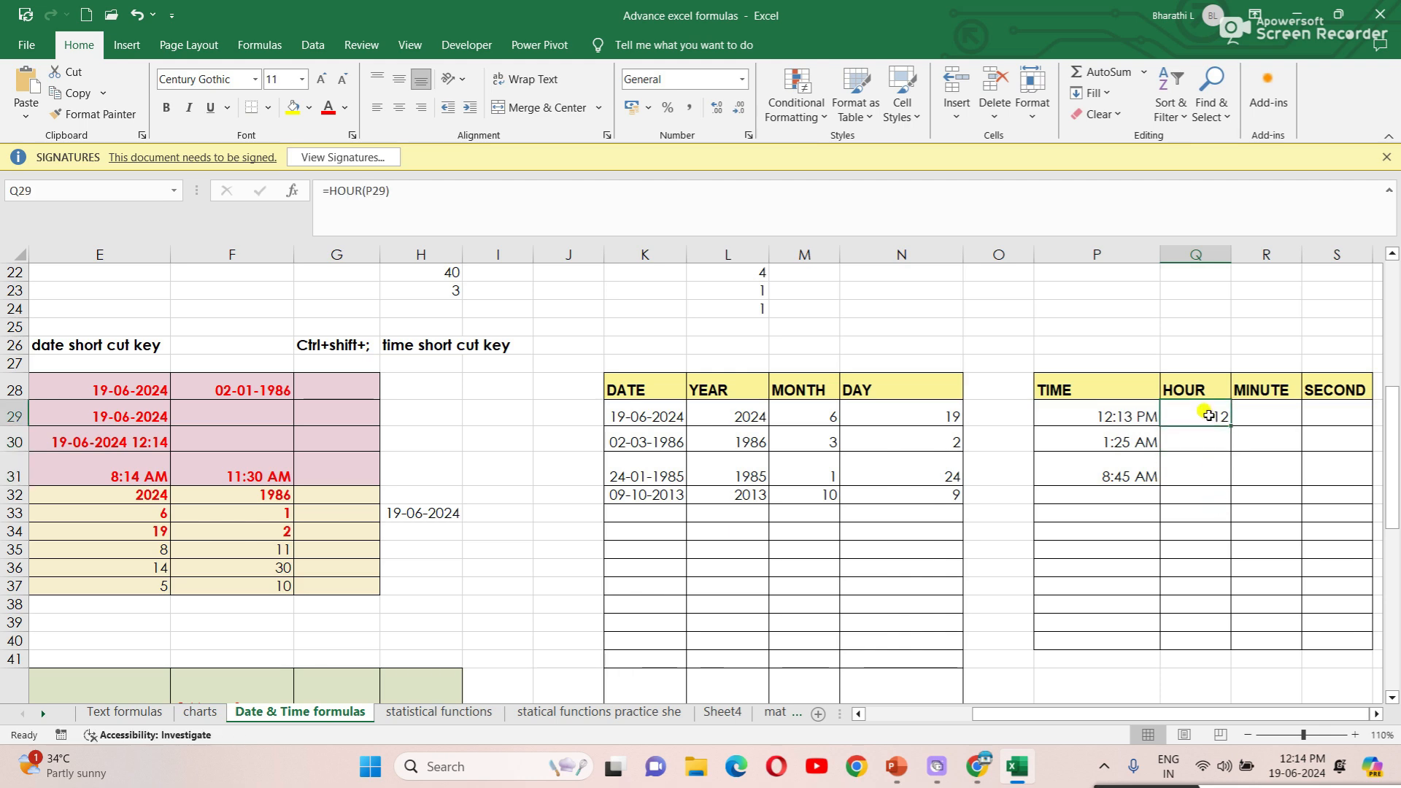
left_click_drag(1233, 428, 1222, 482)
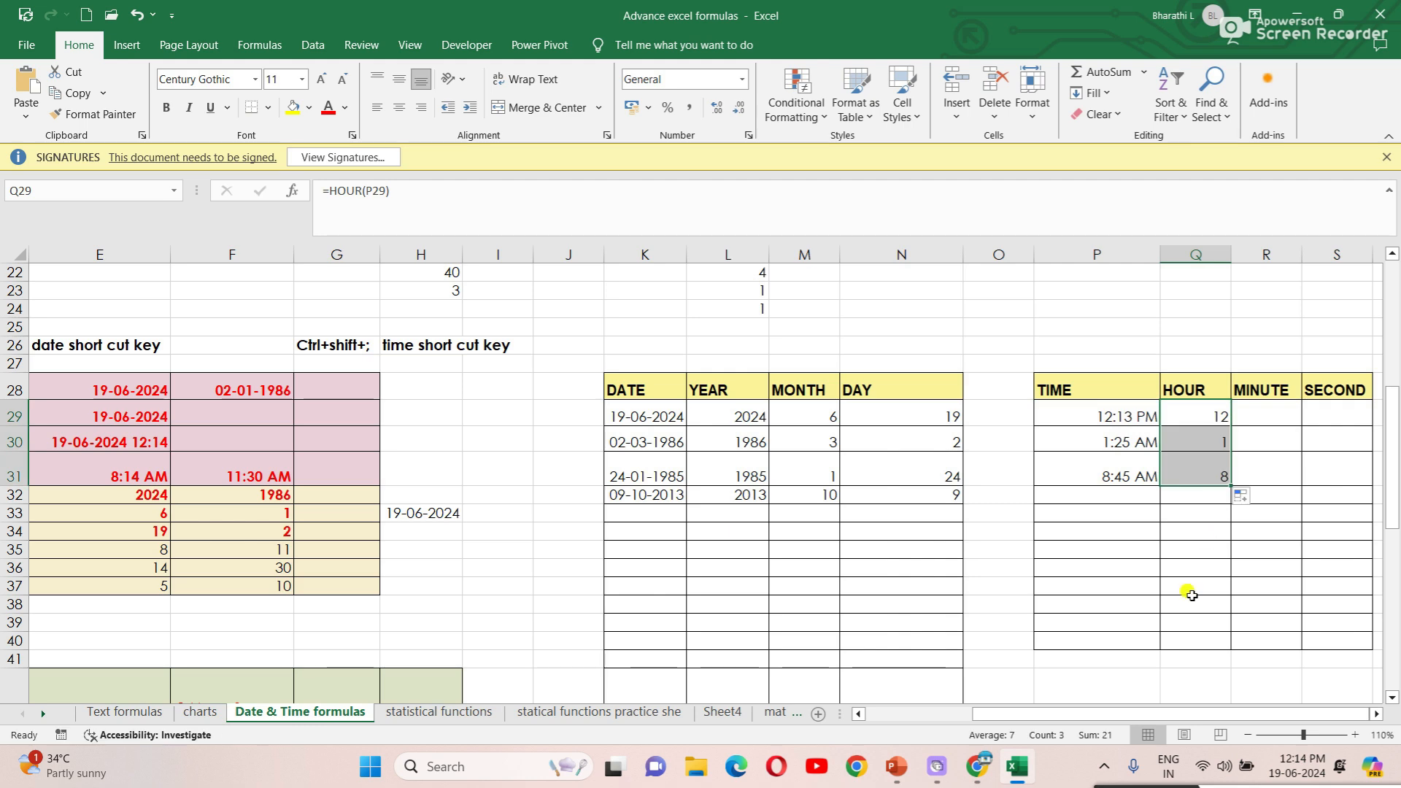
left_click(1189, 603)
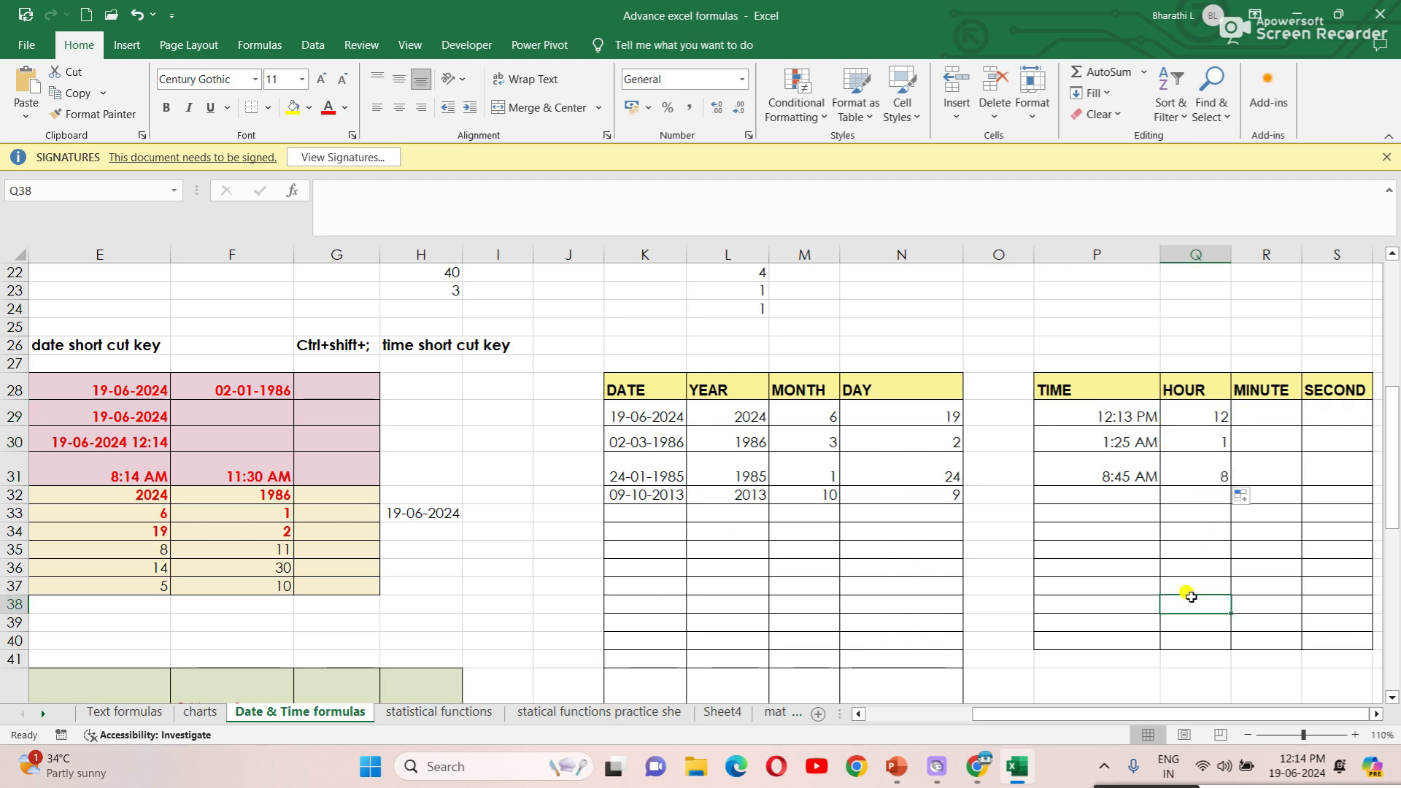
Step: Extract the minutes with =MINUTE(P29) in R29 and fill the formula down to R32
left_click(1277, 417)
type("=")
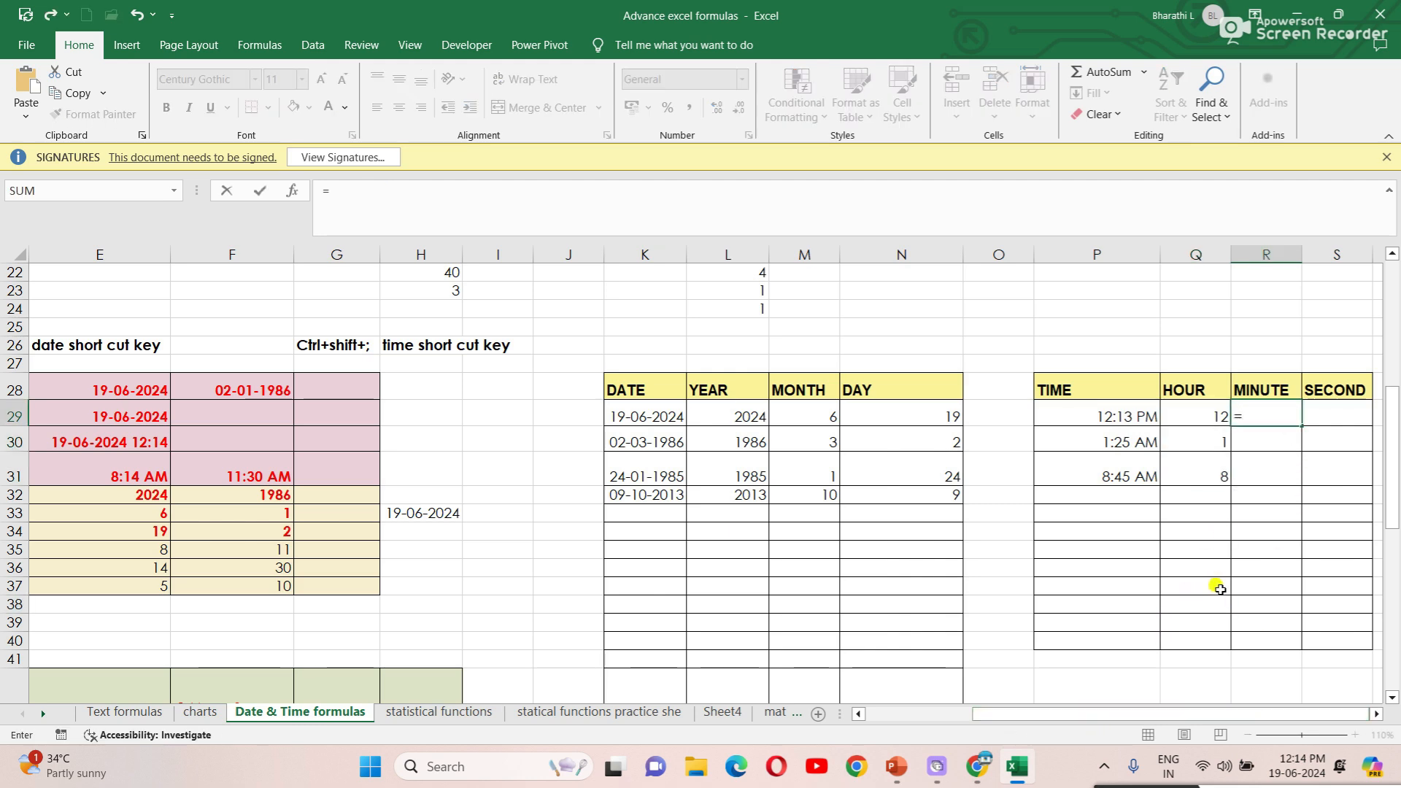
type("mi")
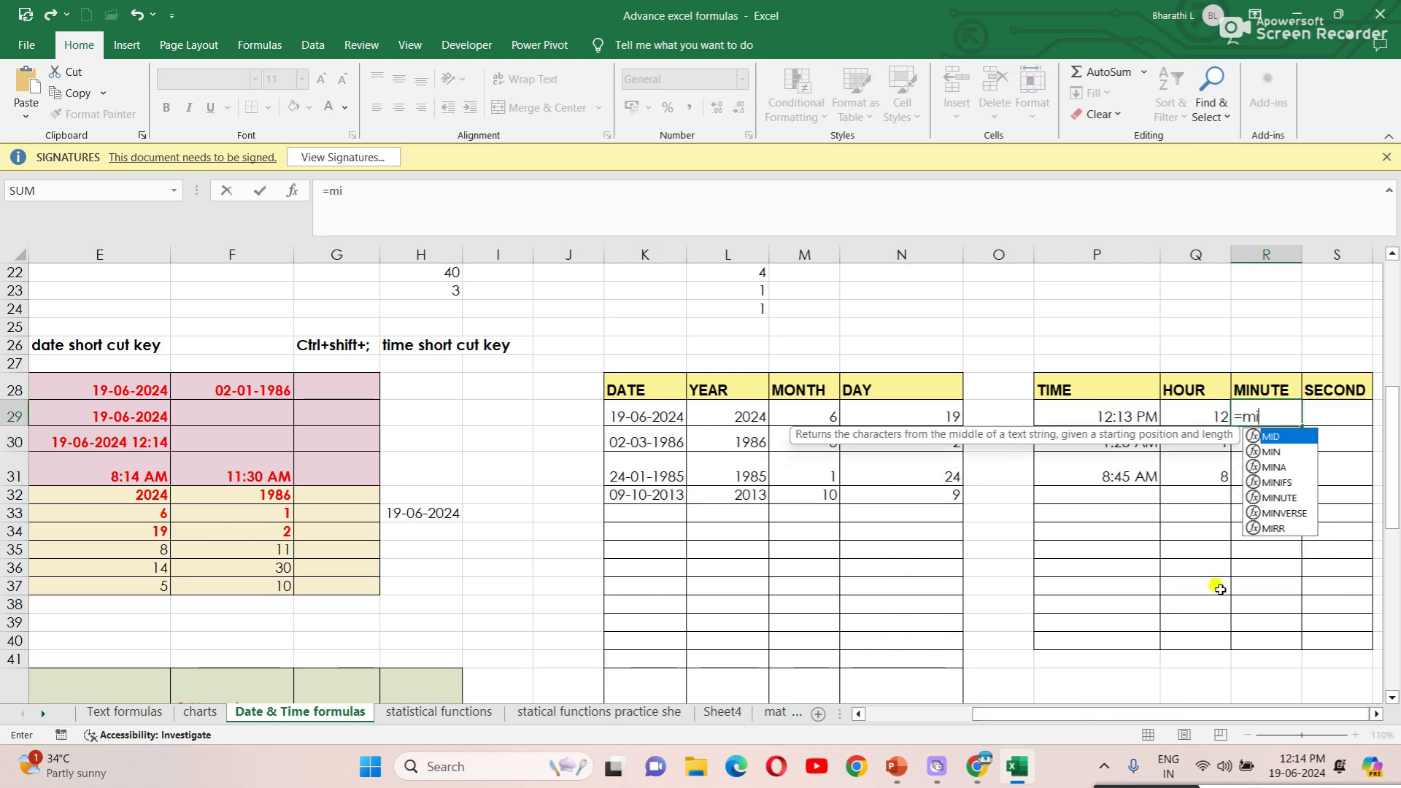
double_click(1296, 502)
left_click(1130, 414)
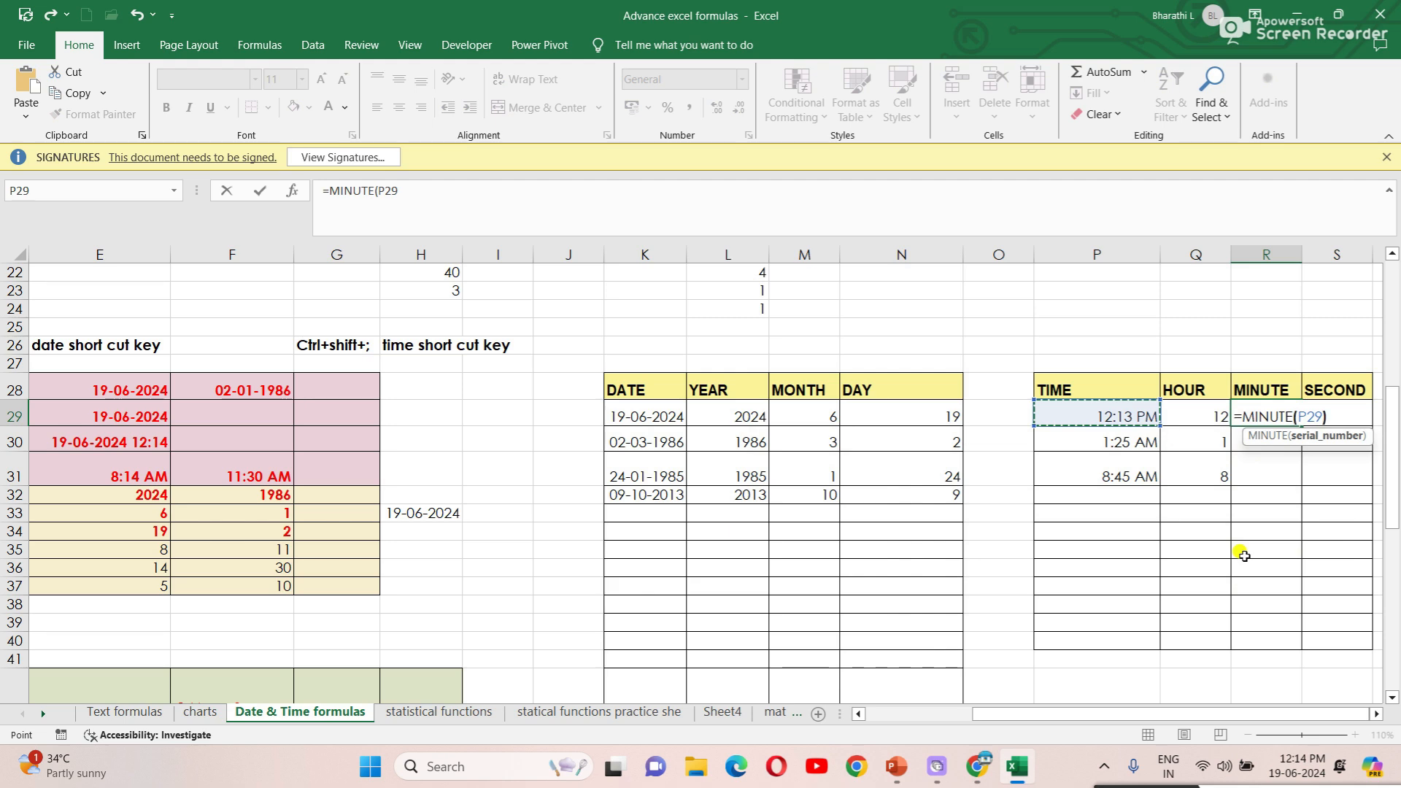
key("Return")
left_click(1266, 418)
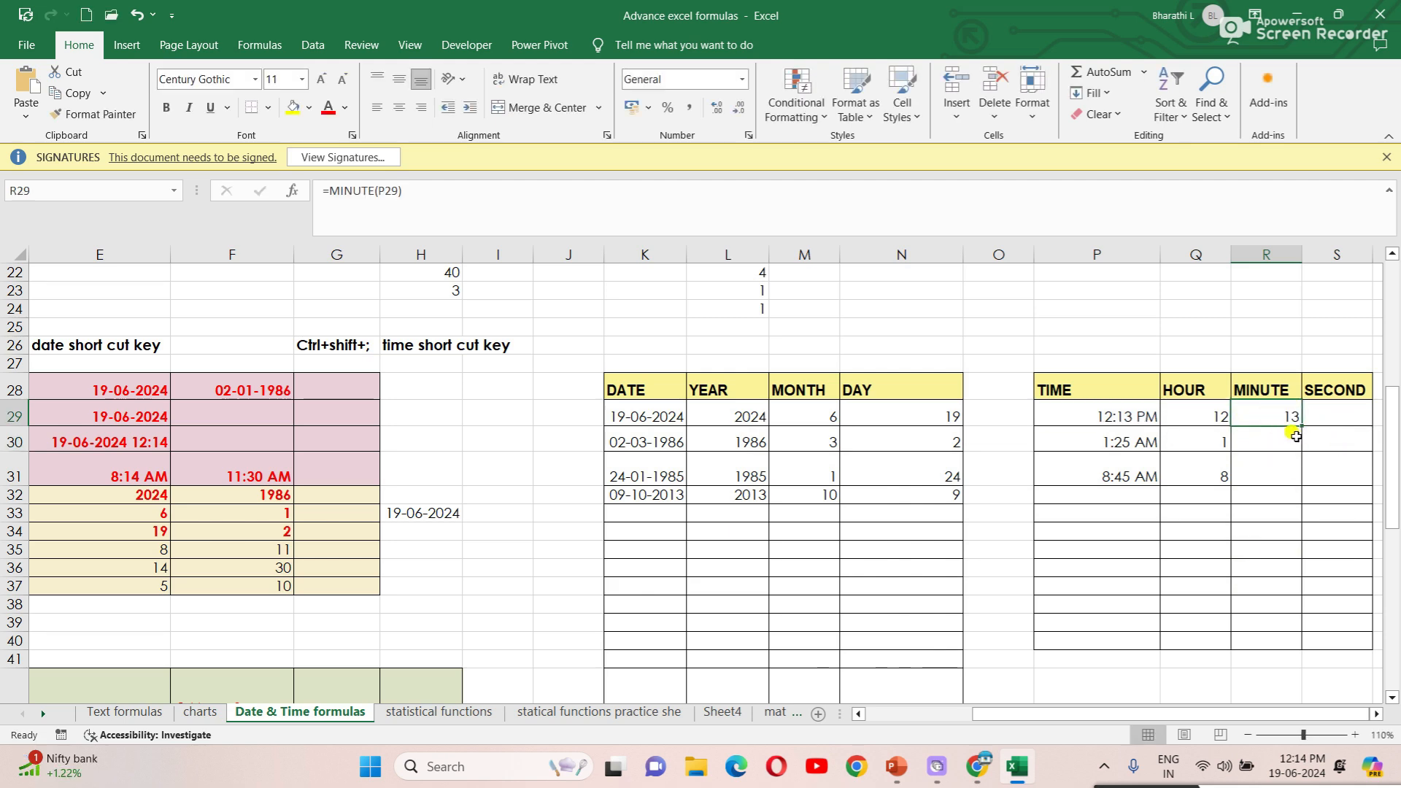
left_click_drag(1302, 423, 1290, 502)
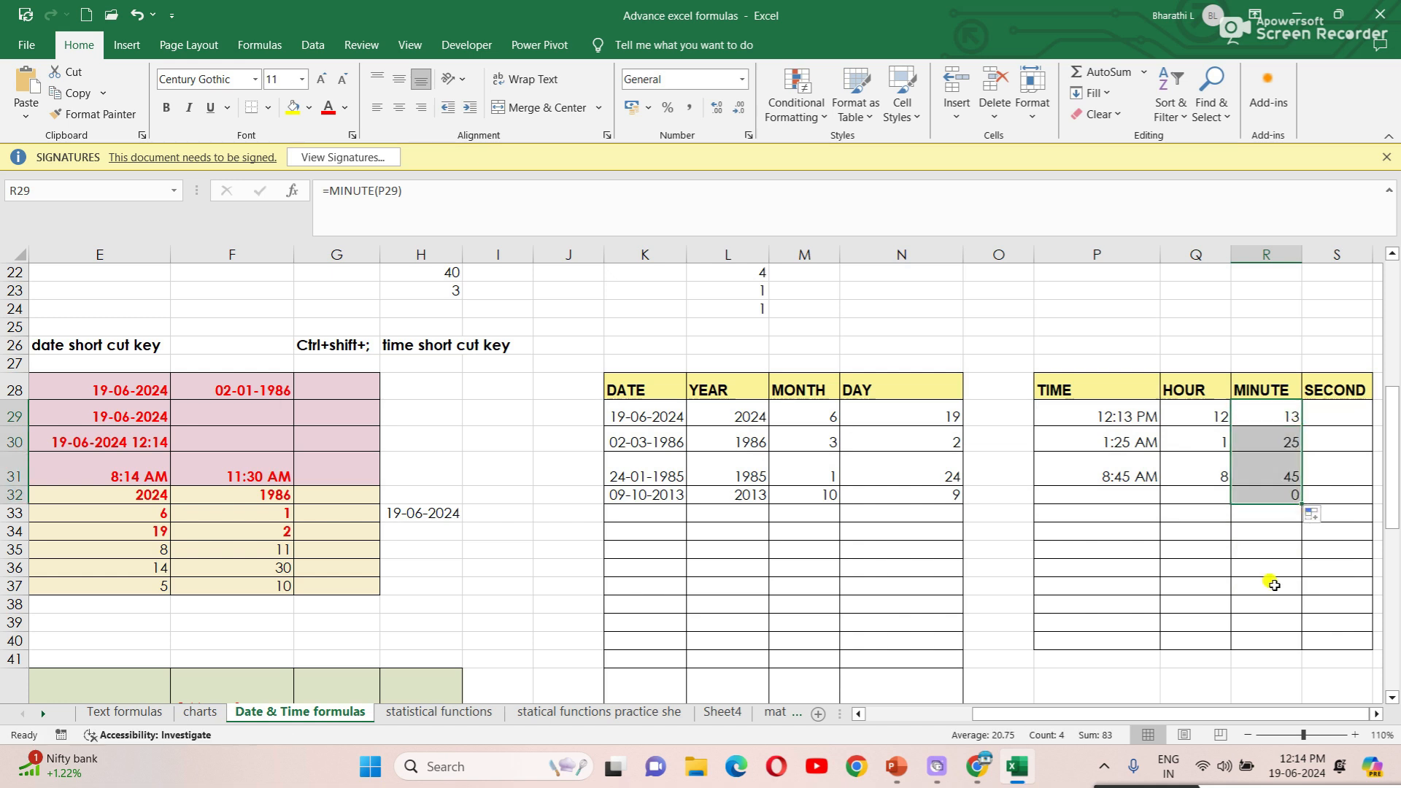
Step: Extract the seconds with =SECOND(P29) in S29 and fill the formula down to S32
left_click(1343, 416)
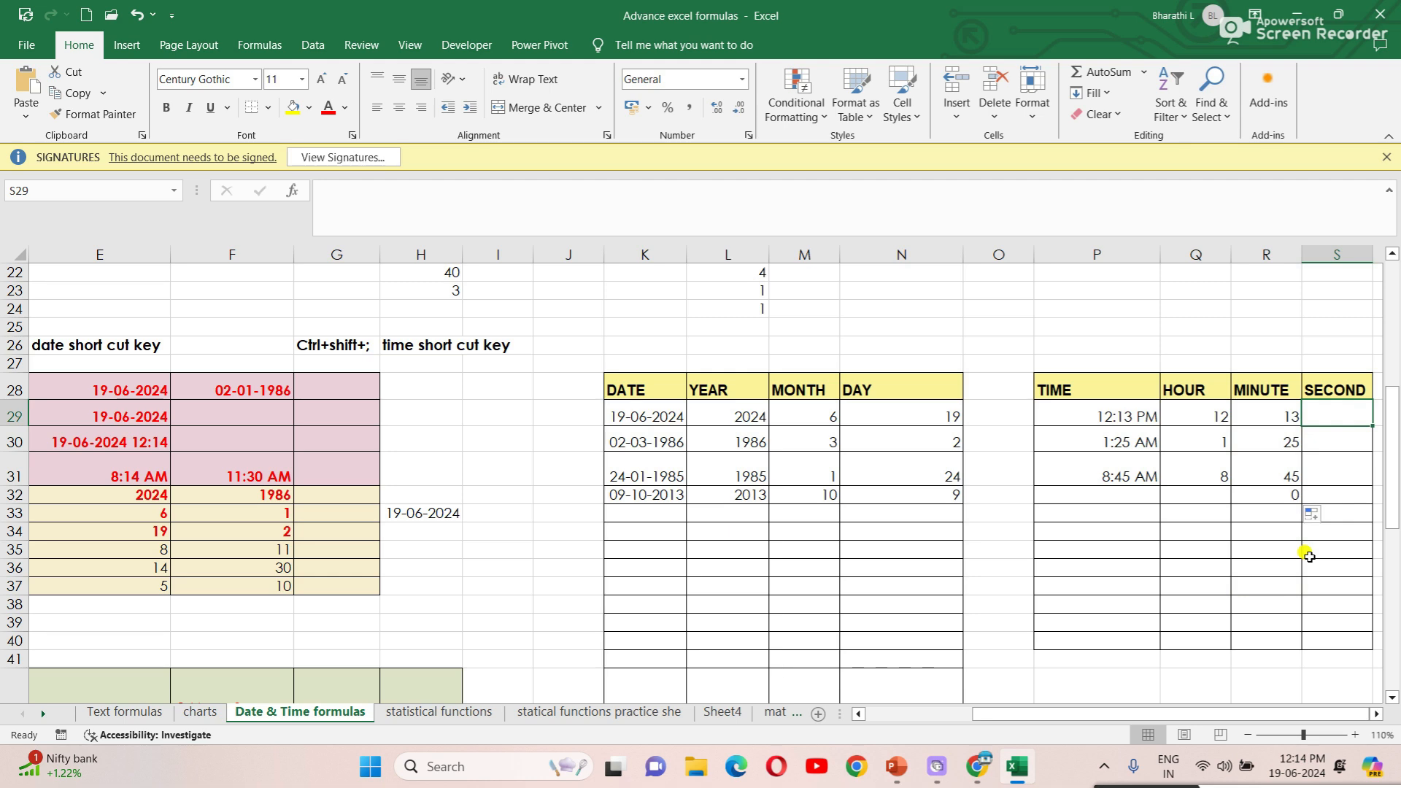
type("=se")
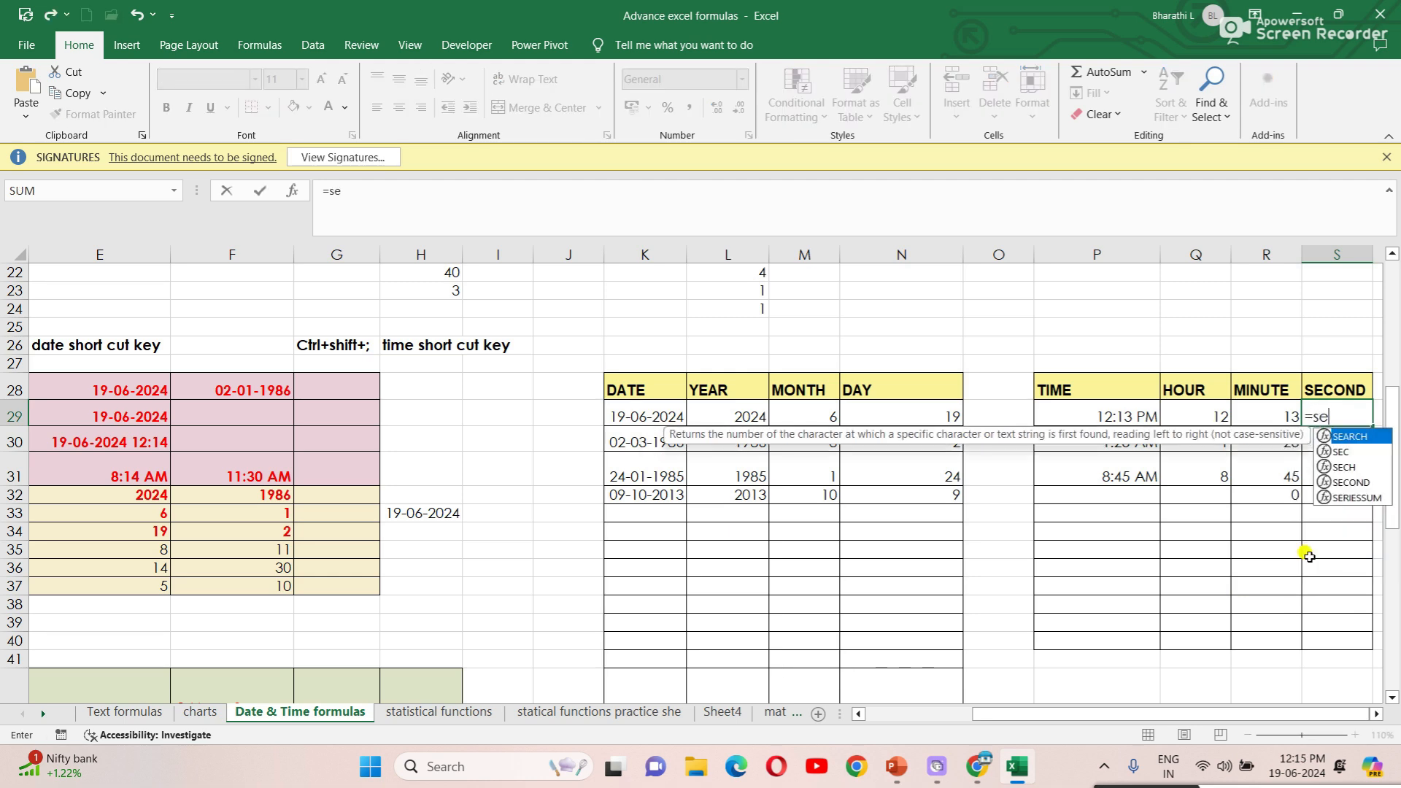
double_click(1347, 483)
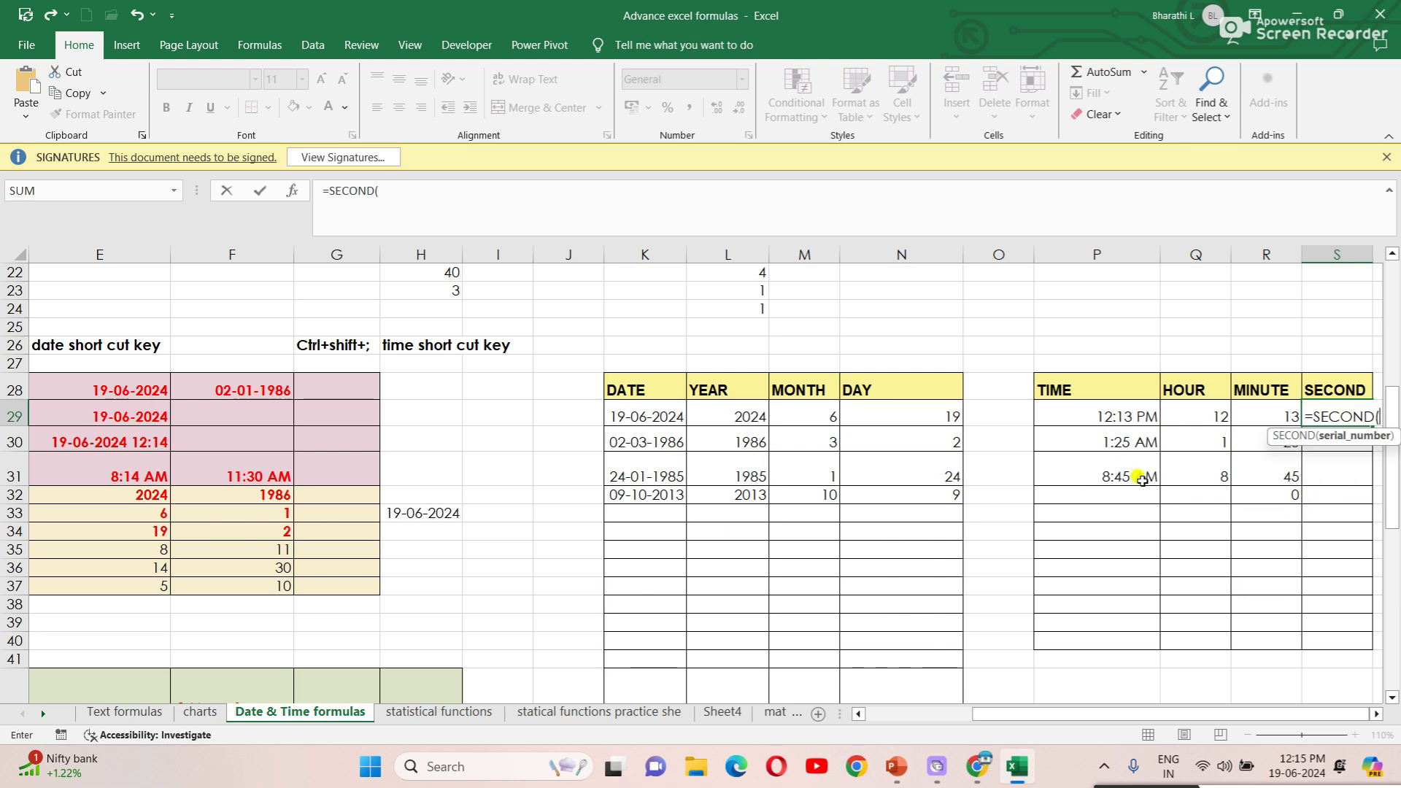
left_click(1120, 416)
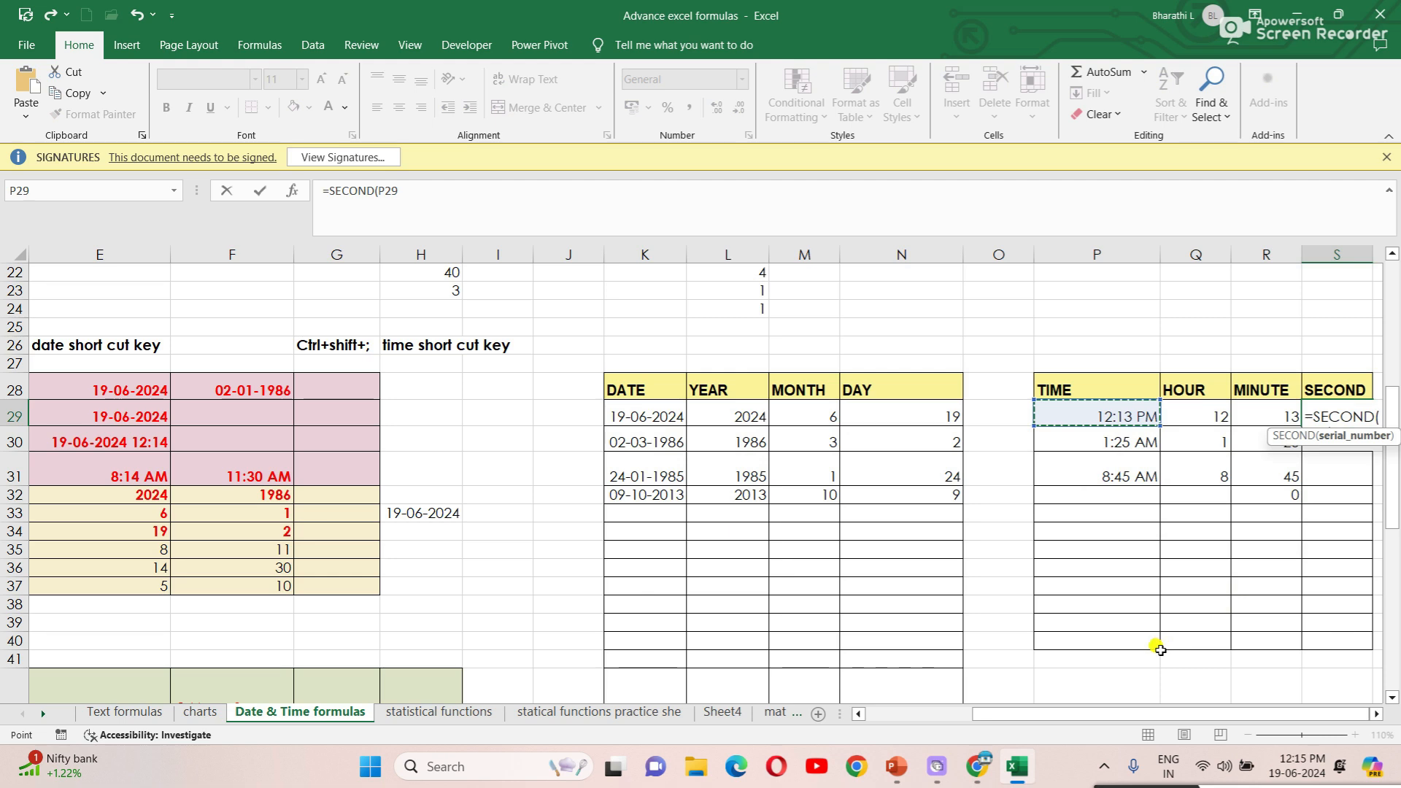
key("Return")
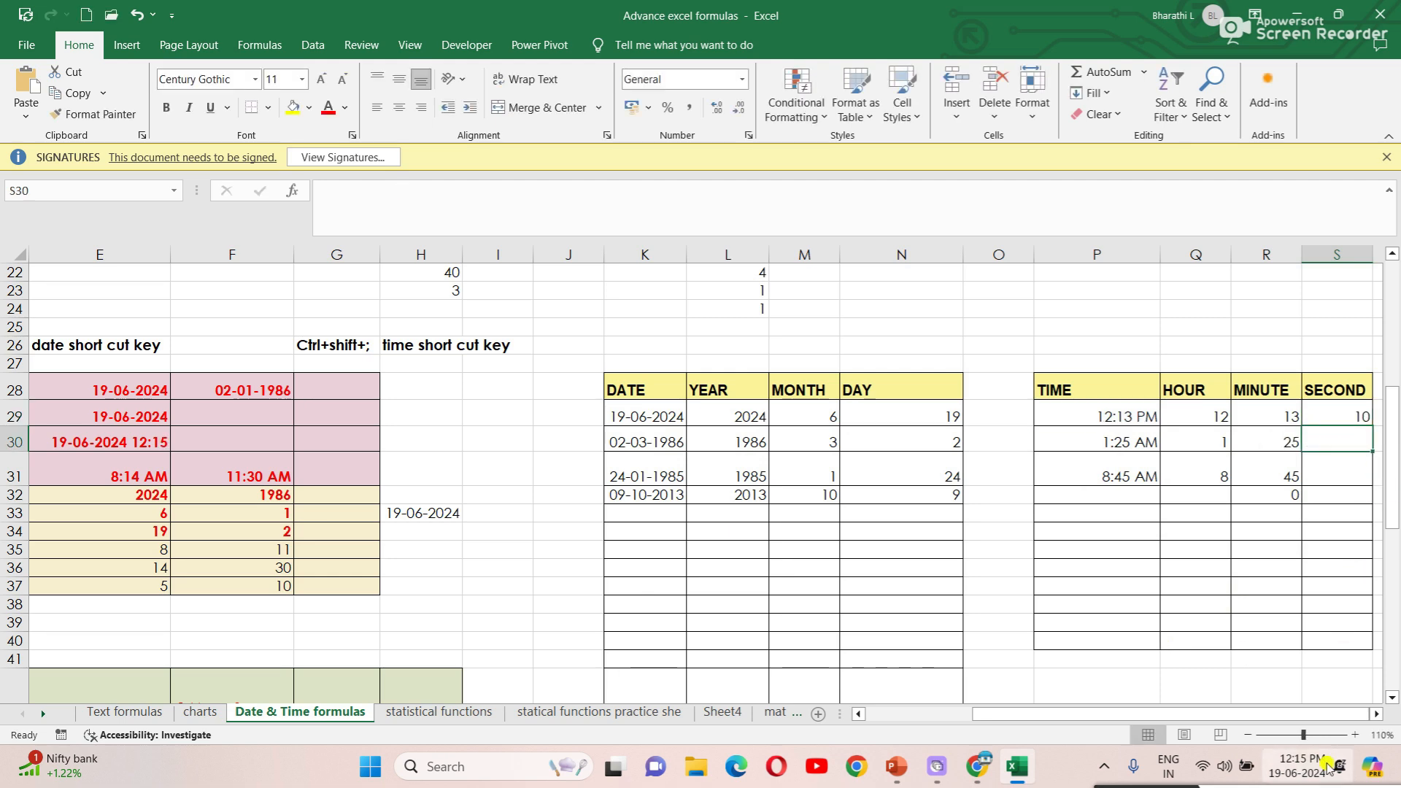
left_click(1345, 417)
left_click_drag(1368, 422, 1267, 491)
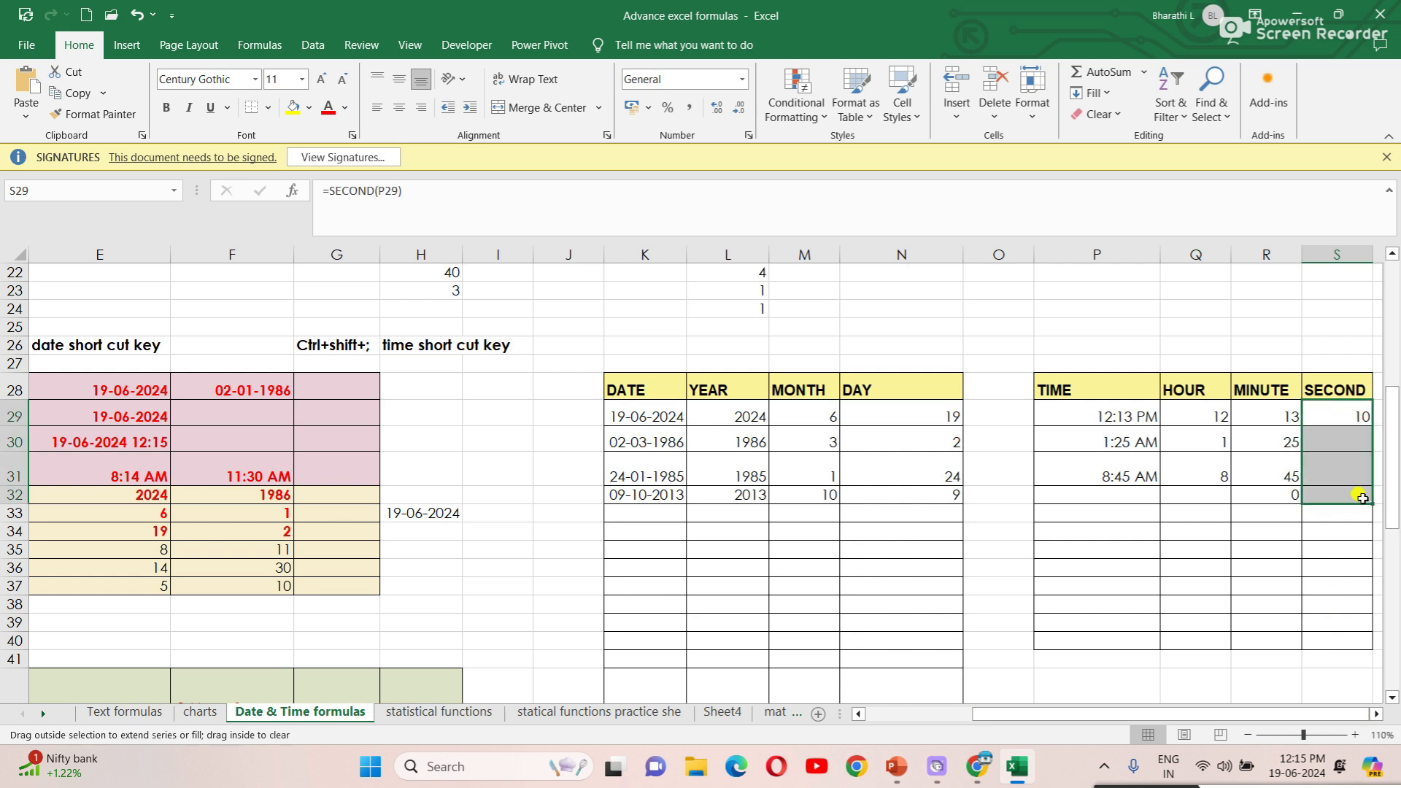
left_click(1254, 568)
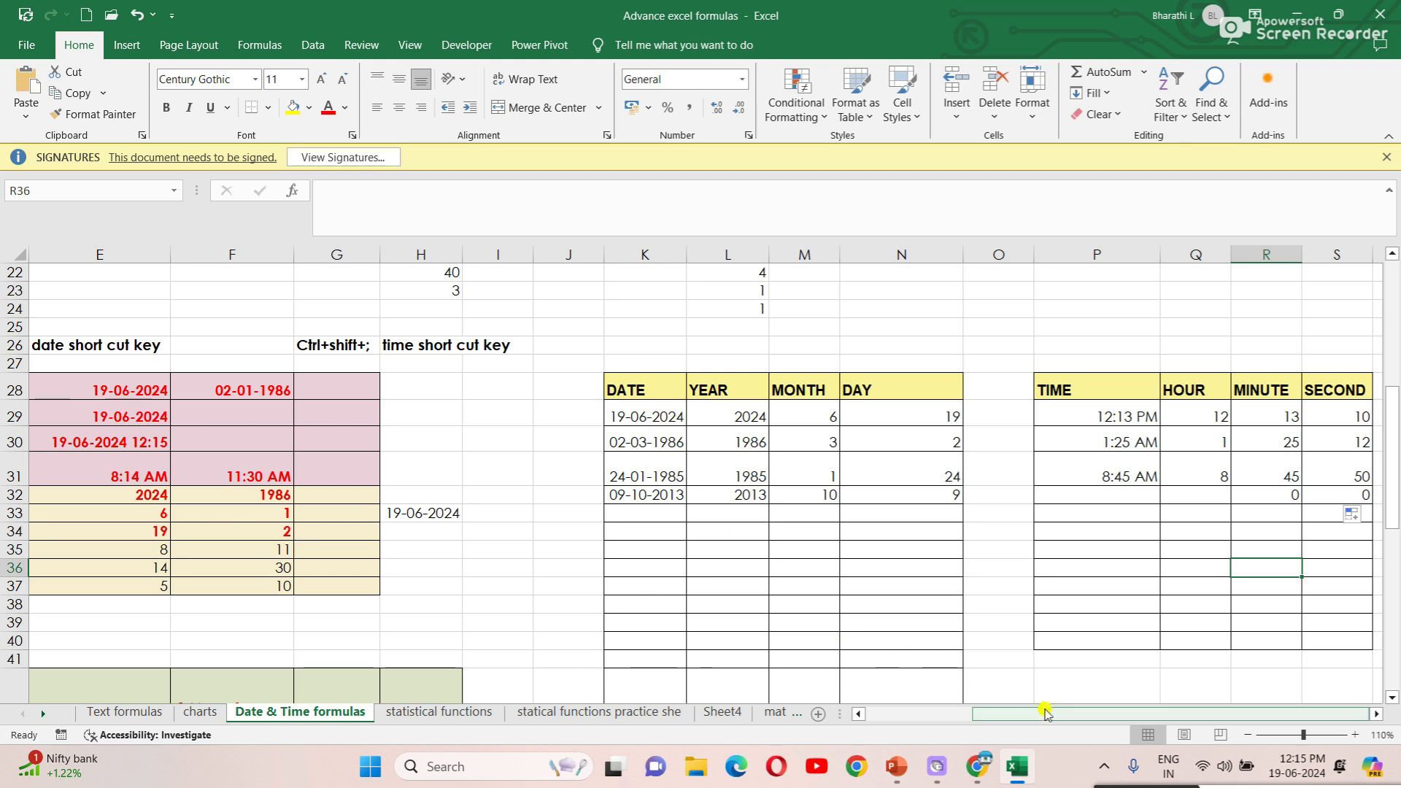
Step: Return to the first date and time table in columns C to G and dismiss the signatures notification
left_click_drag(1021, 716, 896, 722)
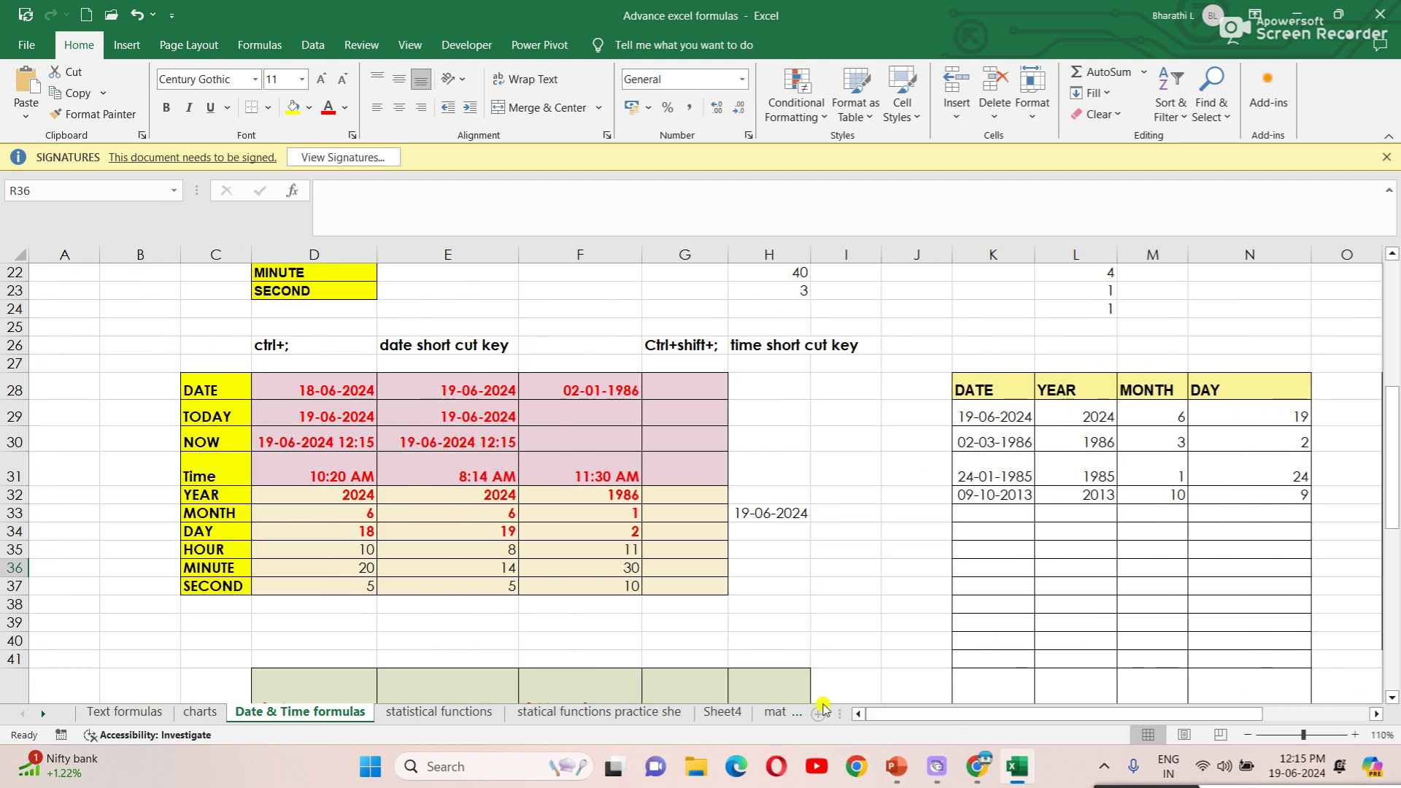
left_click(858, 567)
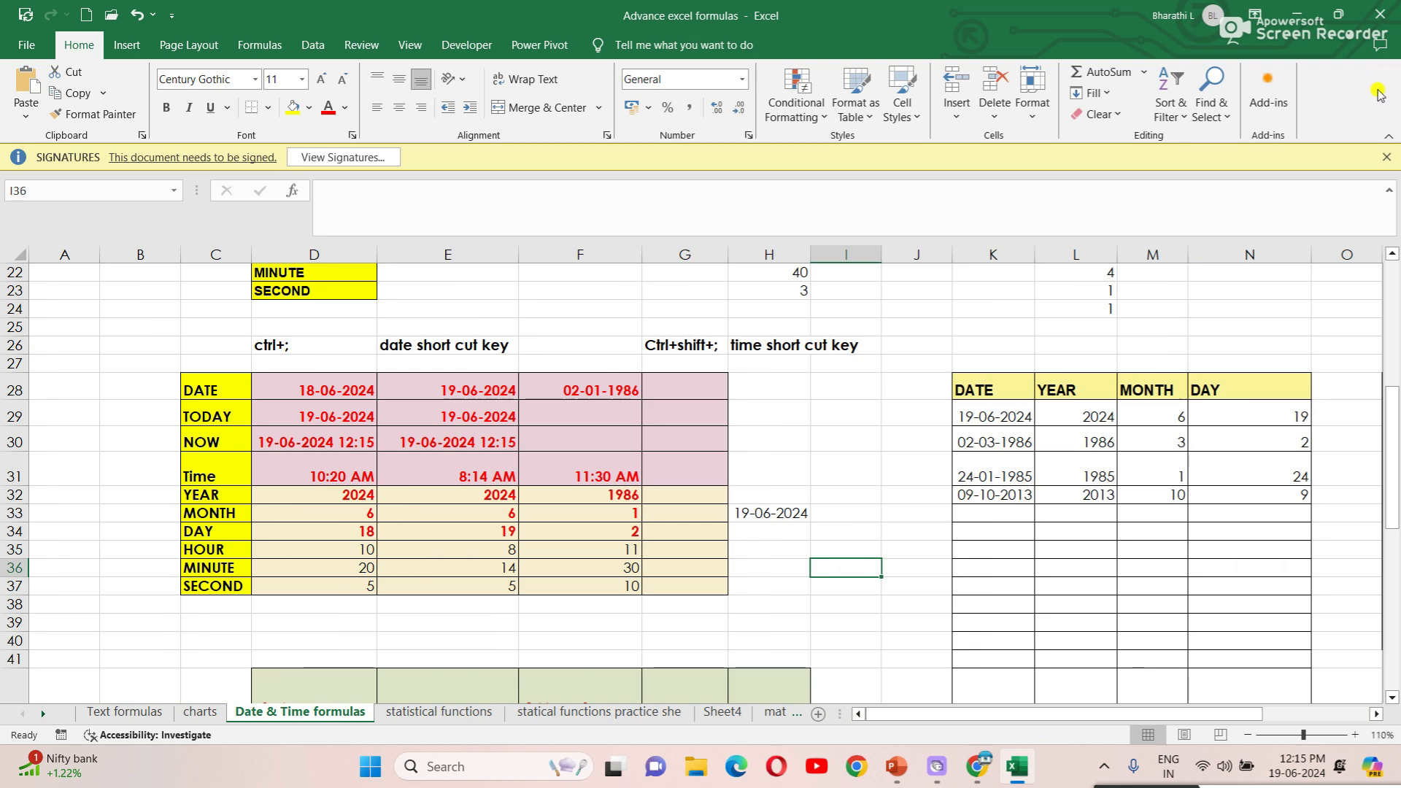
left_click(1391, 158)
scroll(825, 405, "up", 2)
left_click(940, 398)
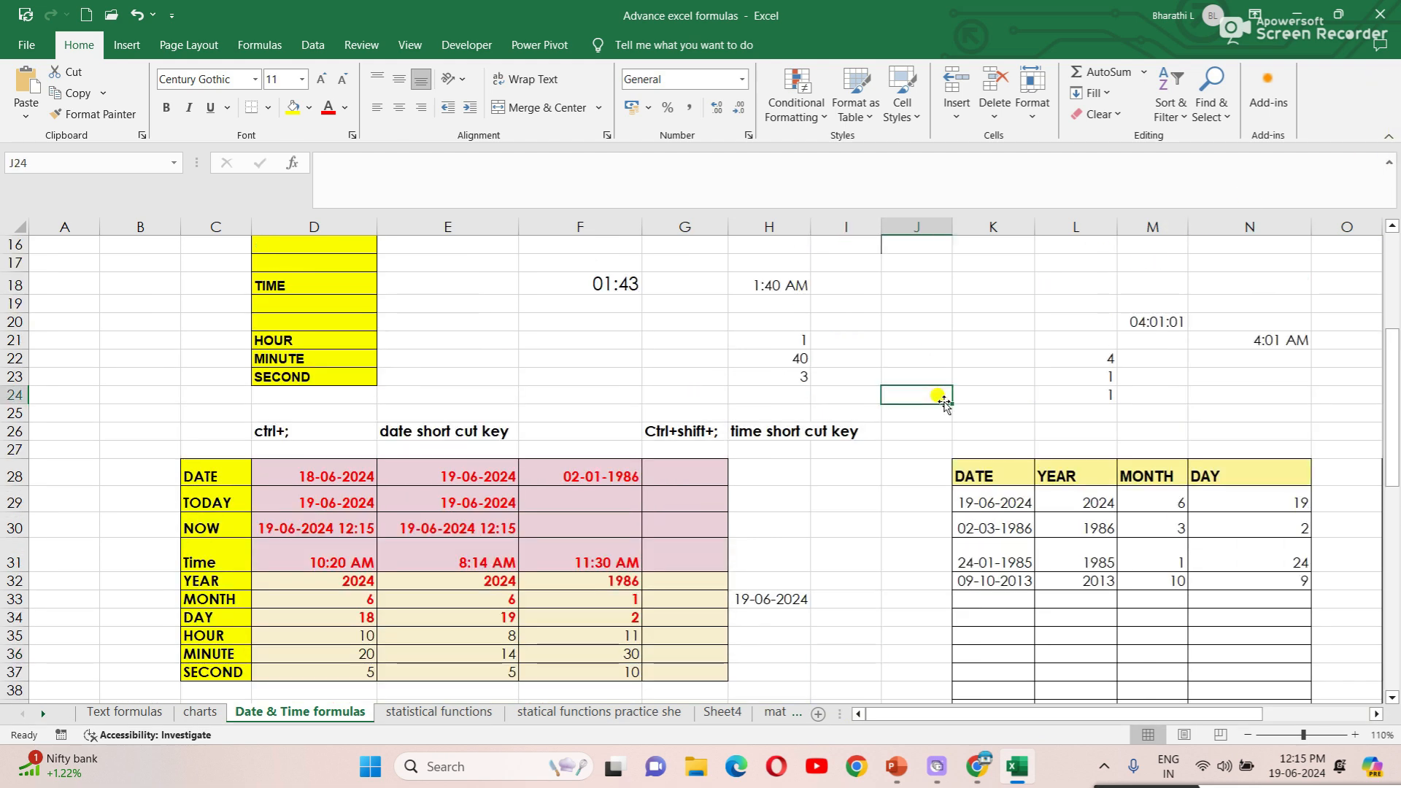